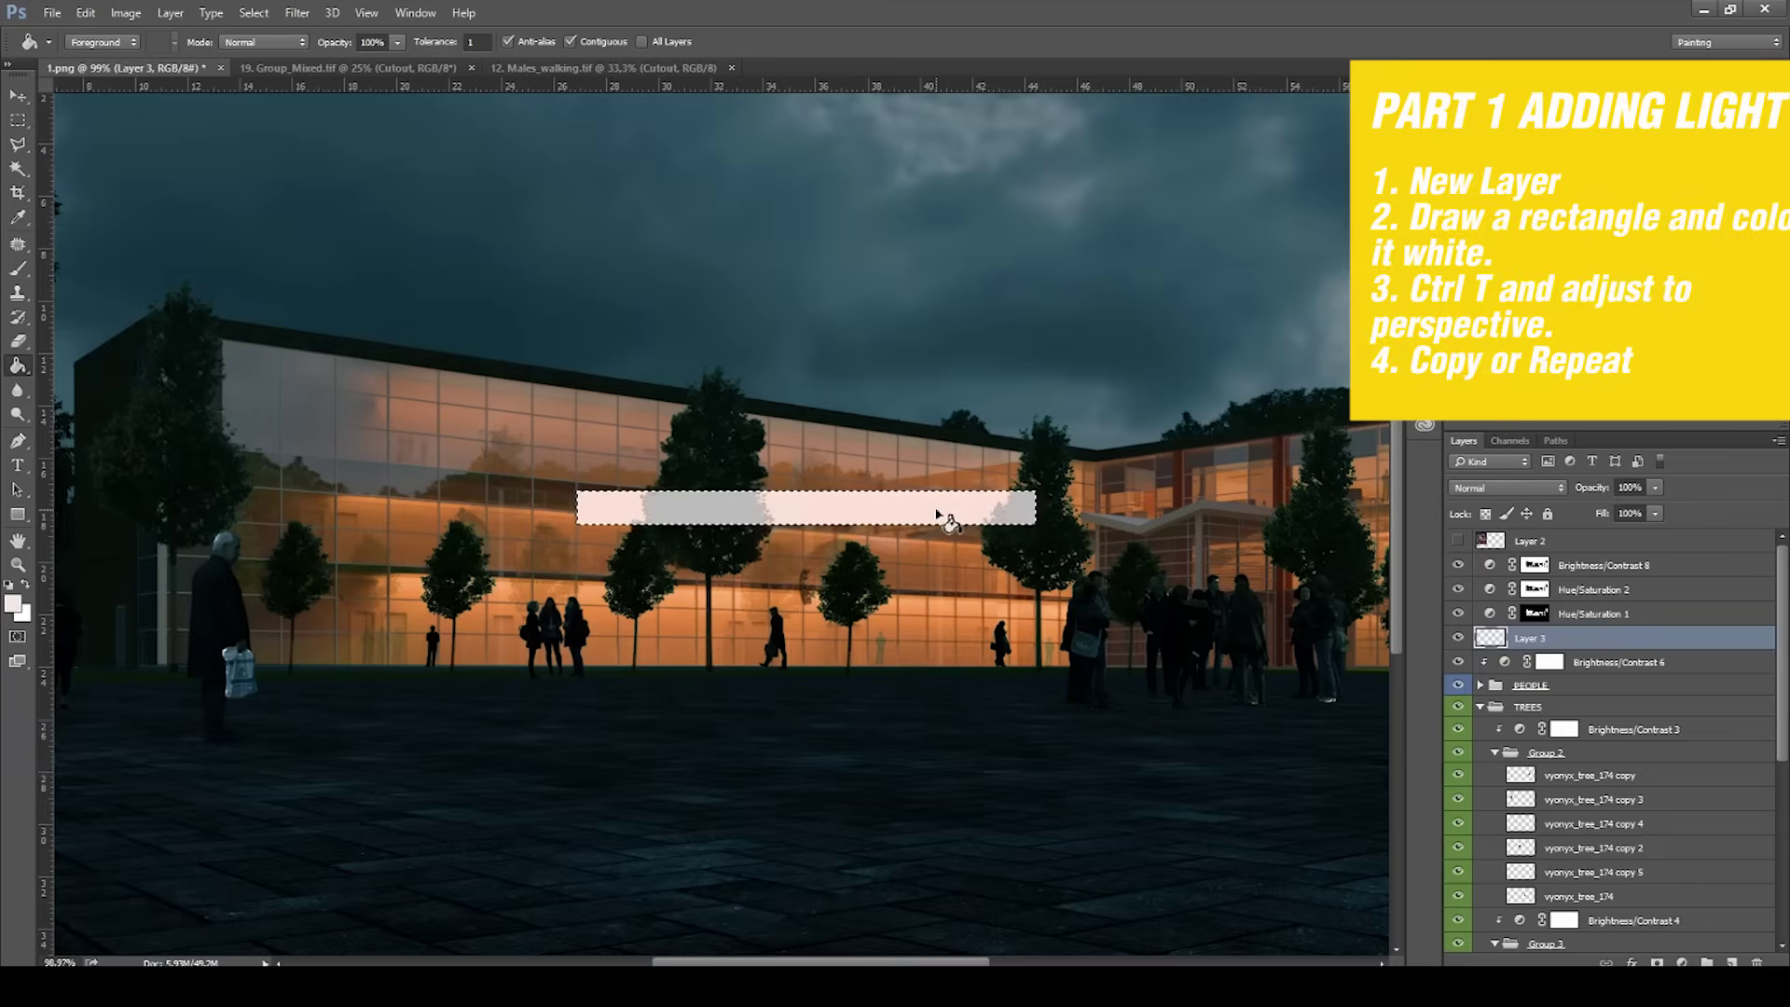
# Fill the selected rectangle with white, scale it down to about 27%, and position it on the upper left of the glass façade.
pyautogui.click(937, 514)
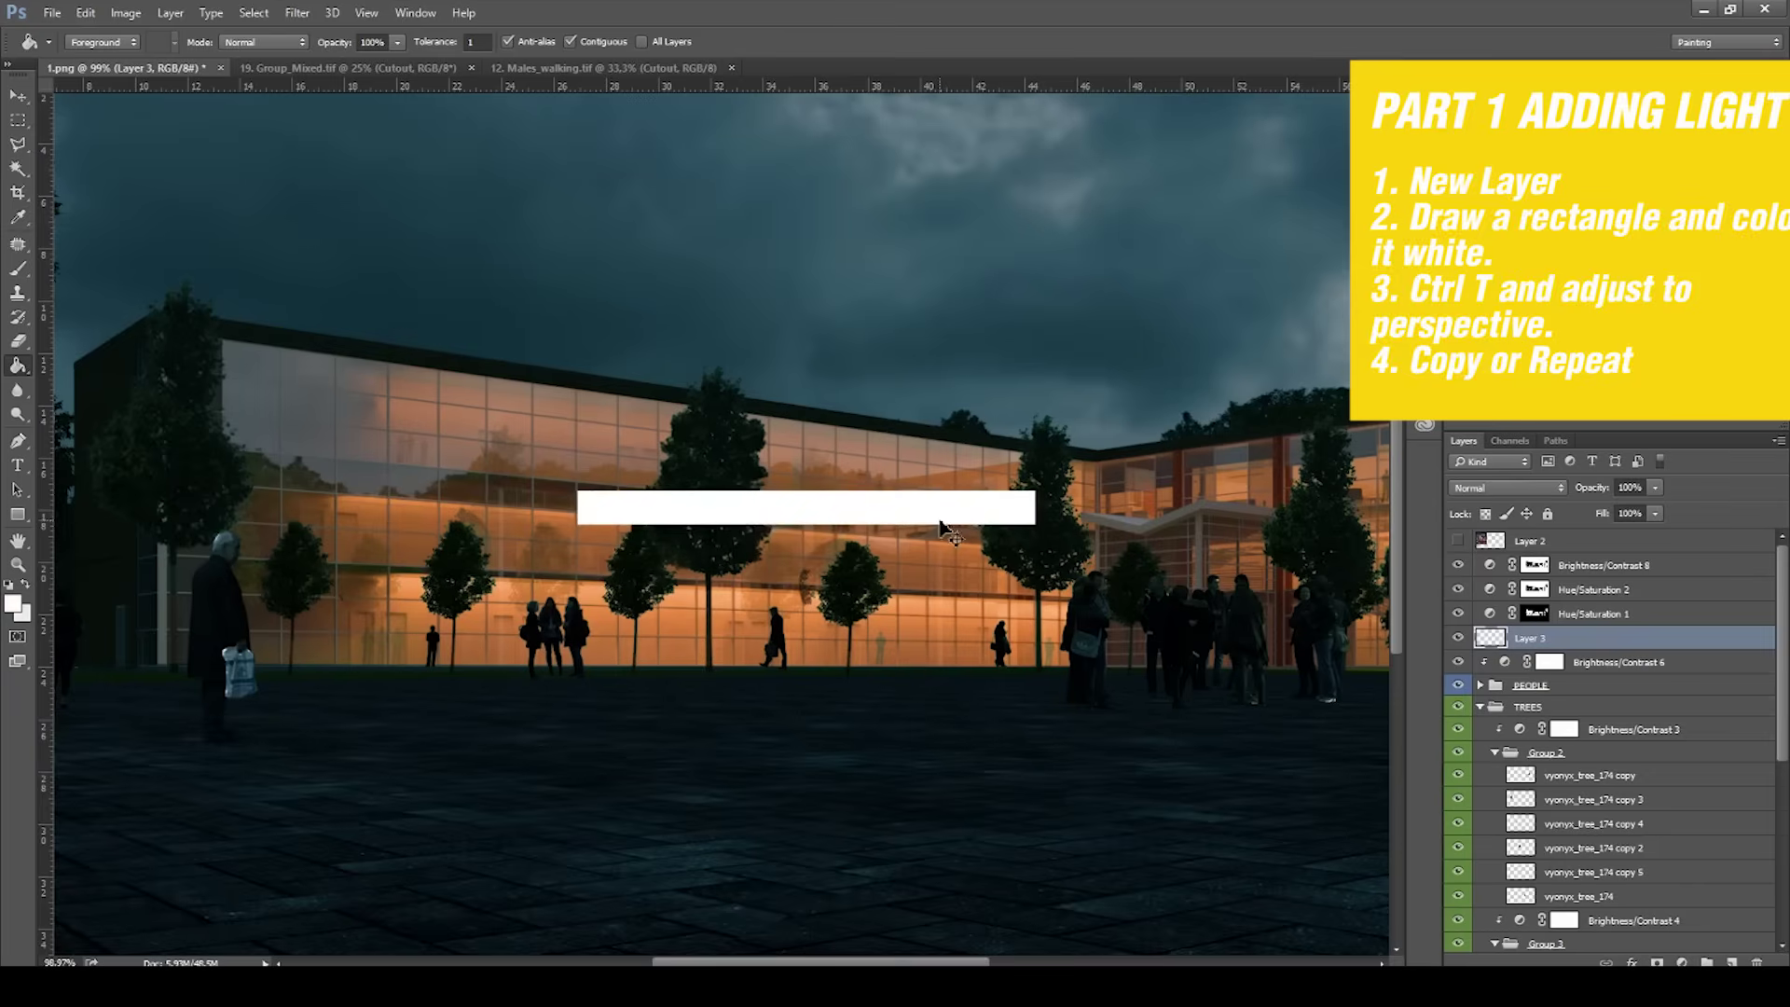
pyautogui.hotkey('ctrl', 't')
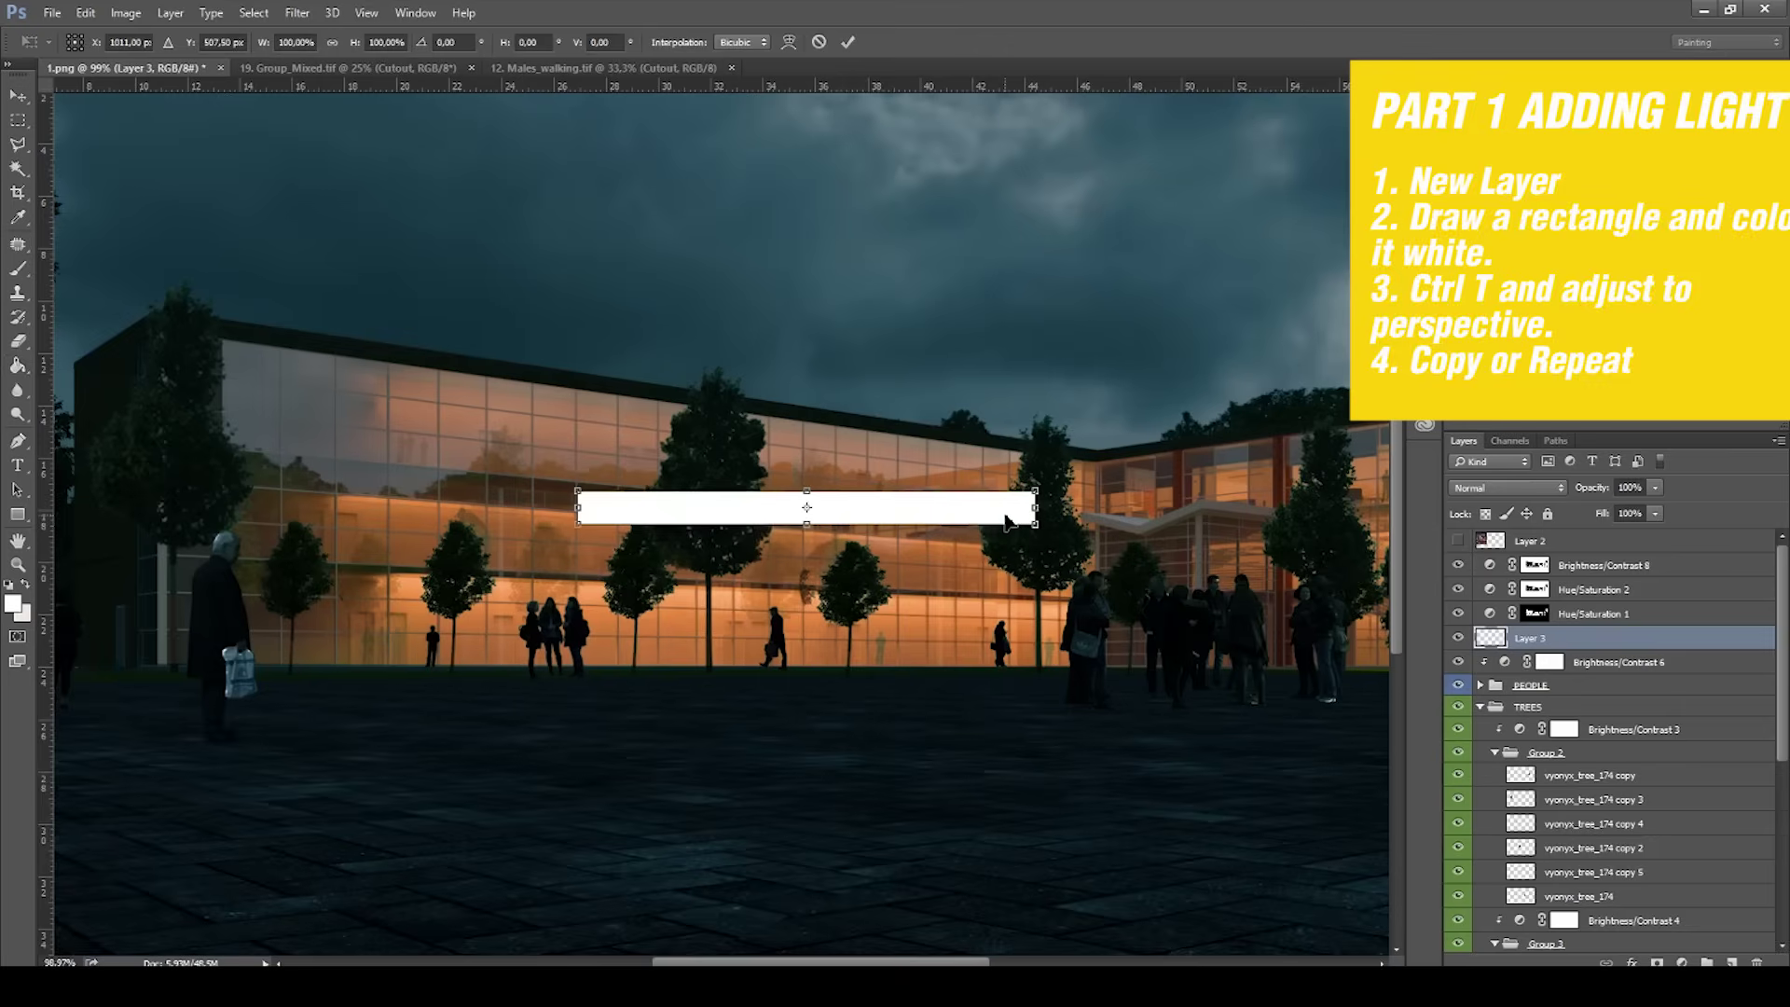
pyautogui.moveTo(1006, 518); pyautogui.dragTo(961, 406)
pyautogui.scroll(3, 818, 416)
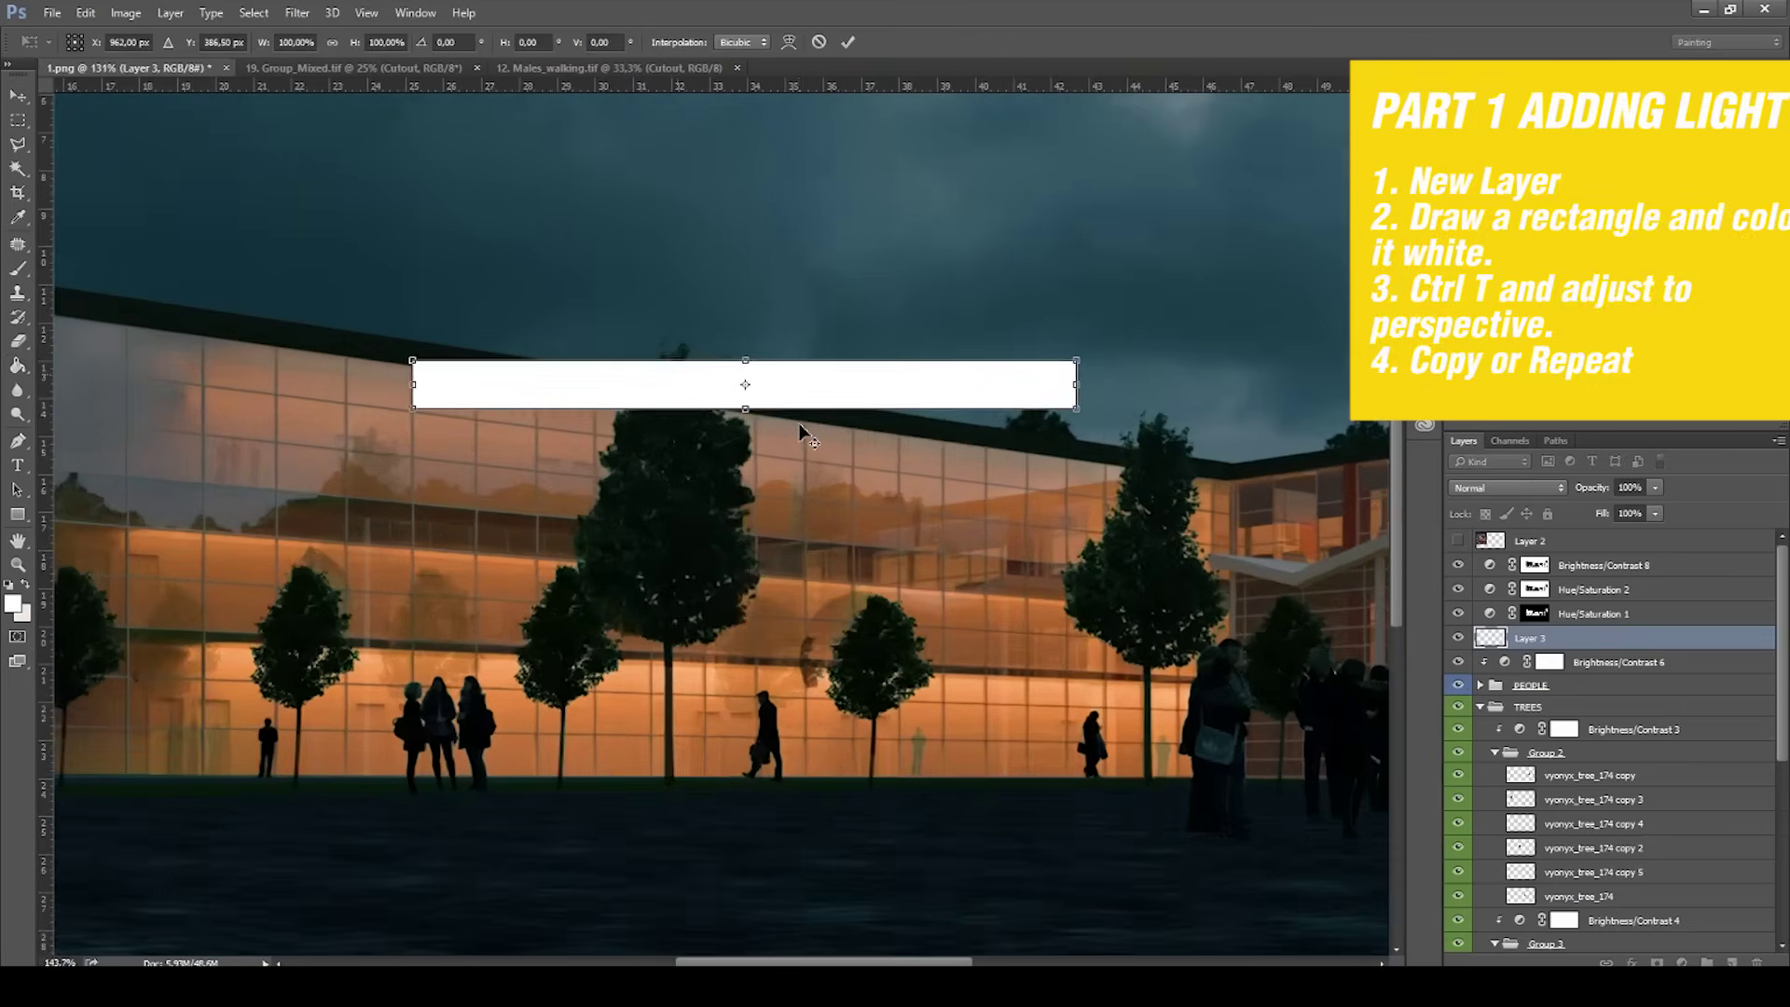
pyautogui.moveTo(837, 406); pyautogui.dragTo(732, 409)
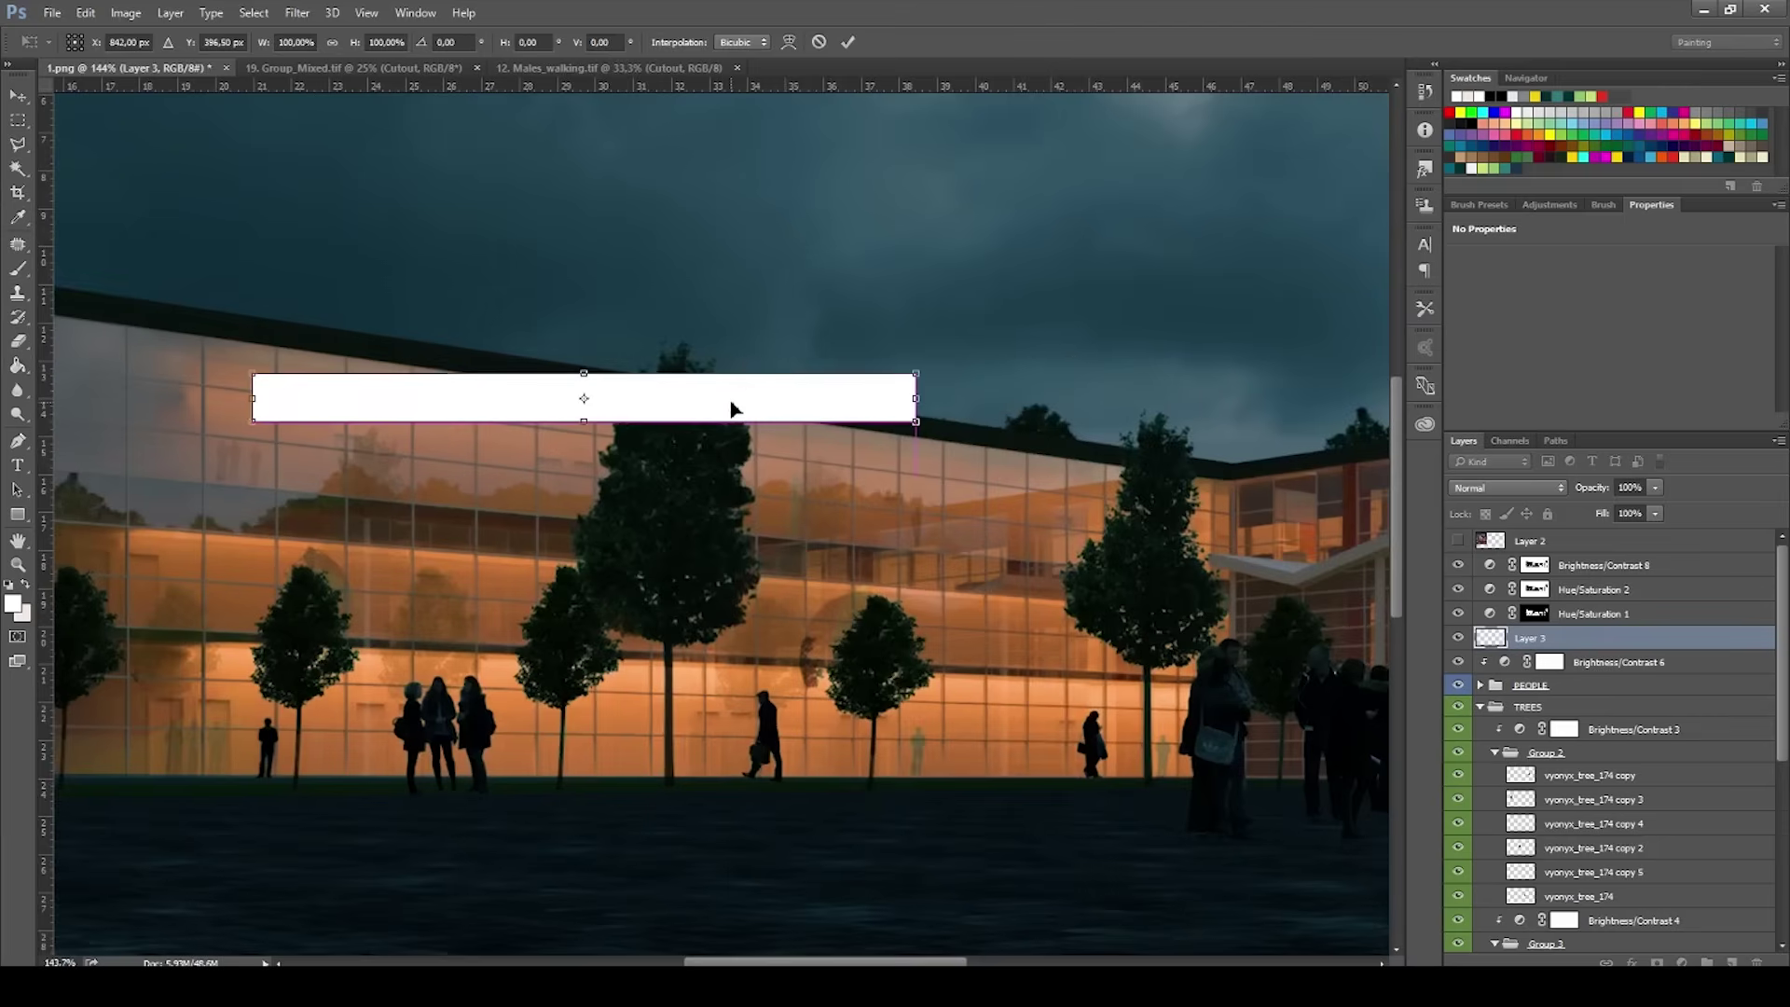
pyautogui.moveTo(916, 425); pyautogui.dragTo(437, 391)
pyautogui.scroll(2, 315, 411)
pyautogui.scroll(1, 315, 411)
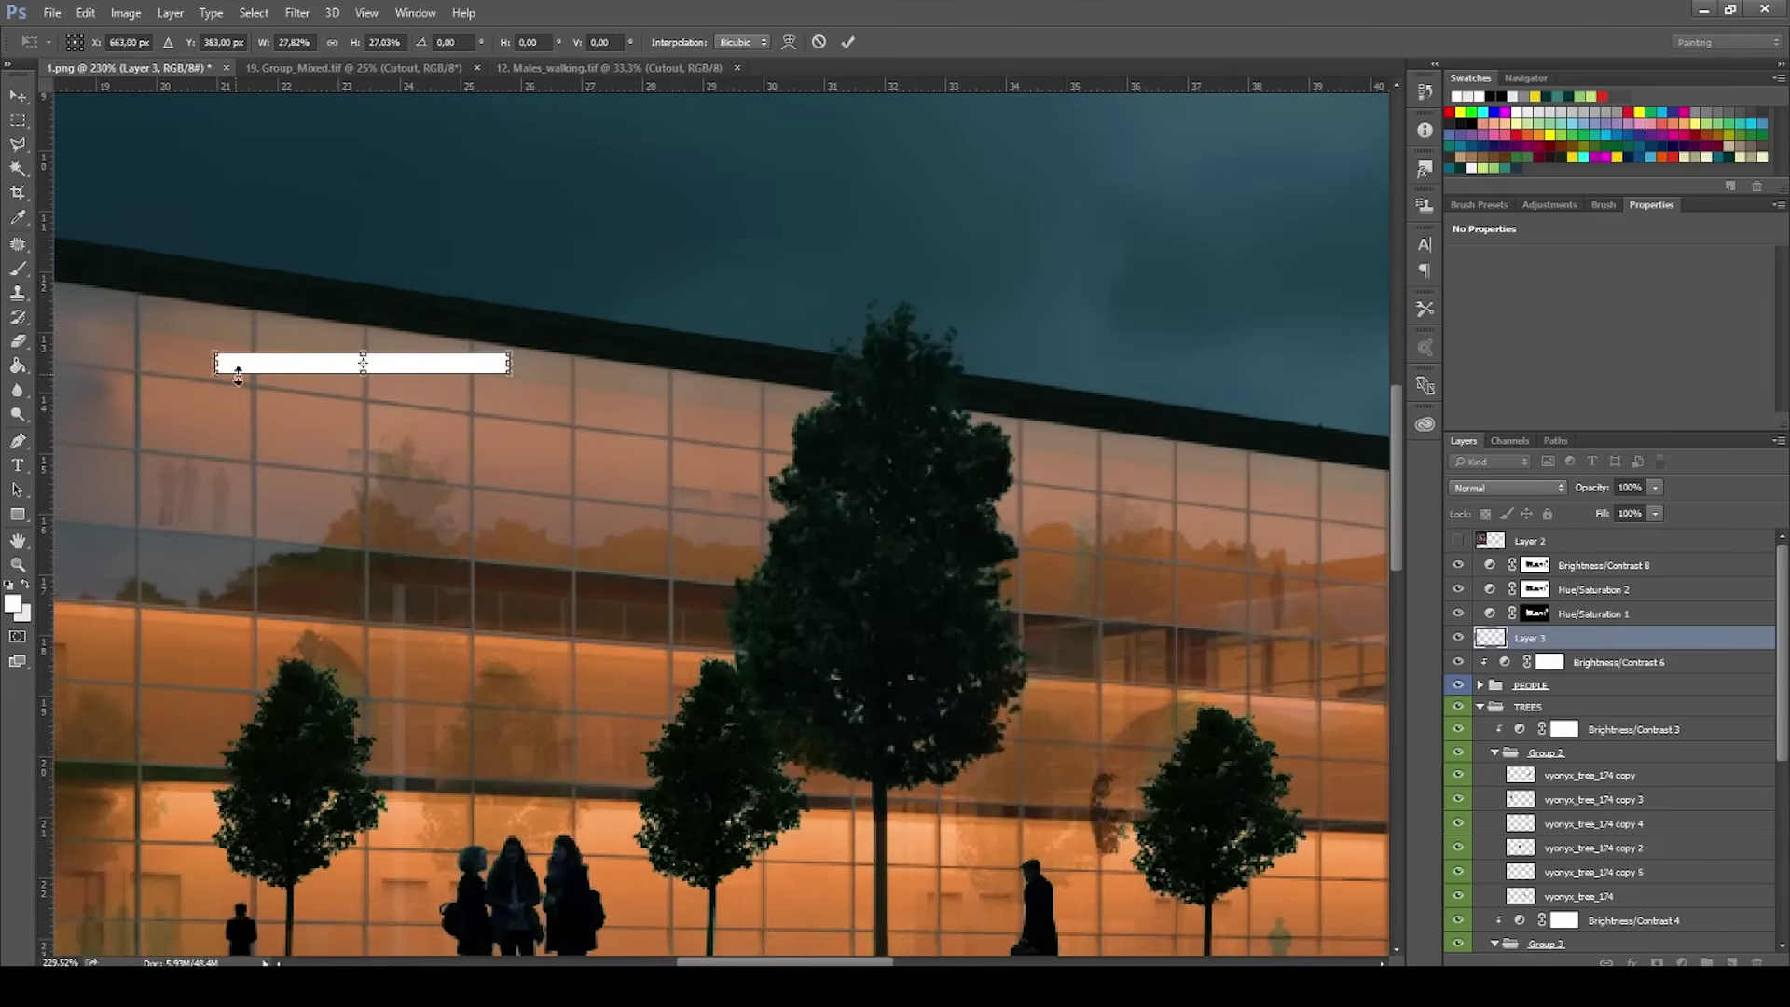
# Rotate the white bar about -17° and skew and shrink it into a thin ceiling light matching the façade's perspective.
pyautogui.moveTo(215, 372); pyautogui.dragTo(247, 388)
pyautogui.moveTo(510, 366); pyautogui.dragTo(331, 335)
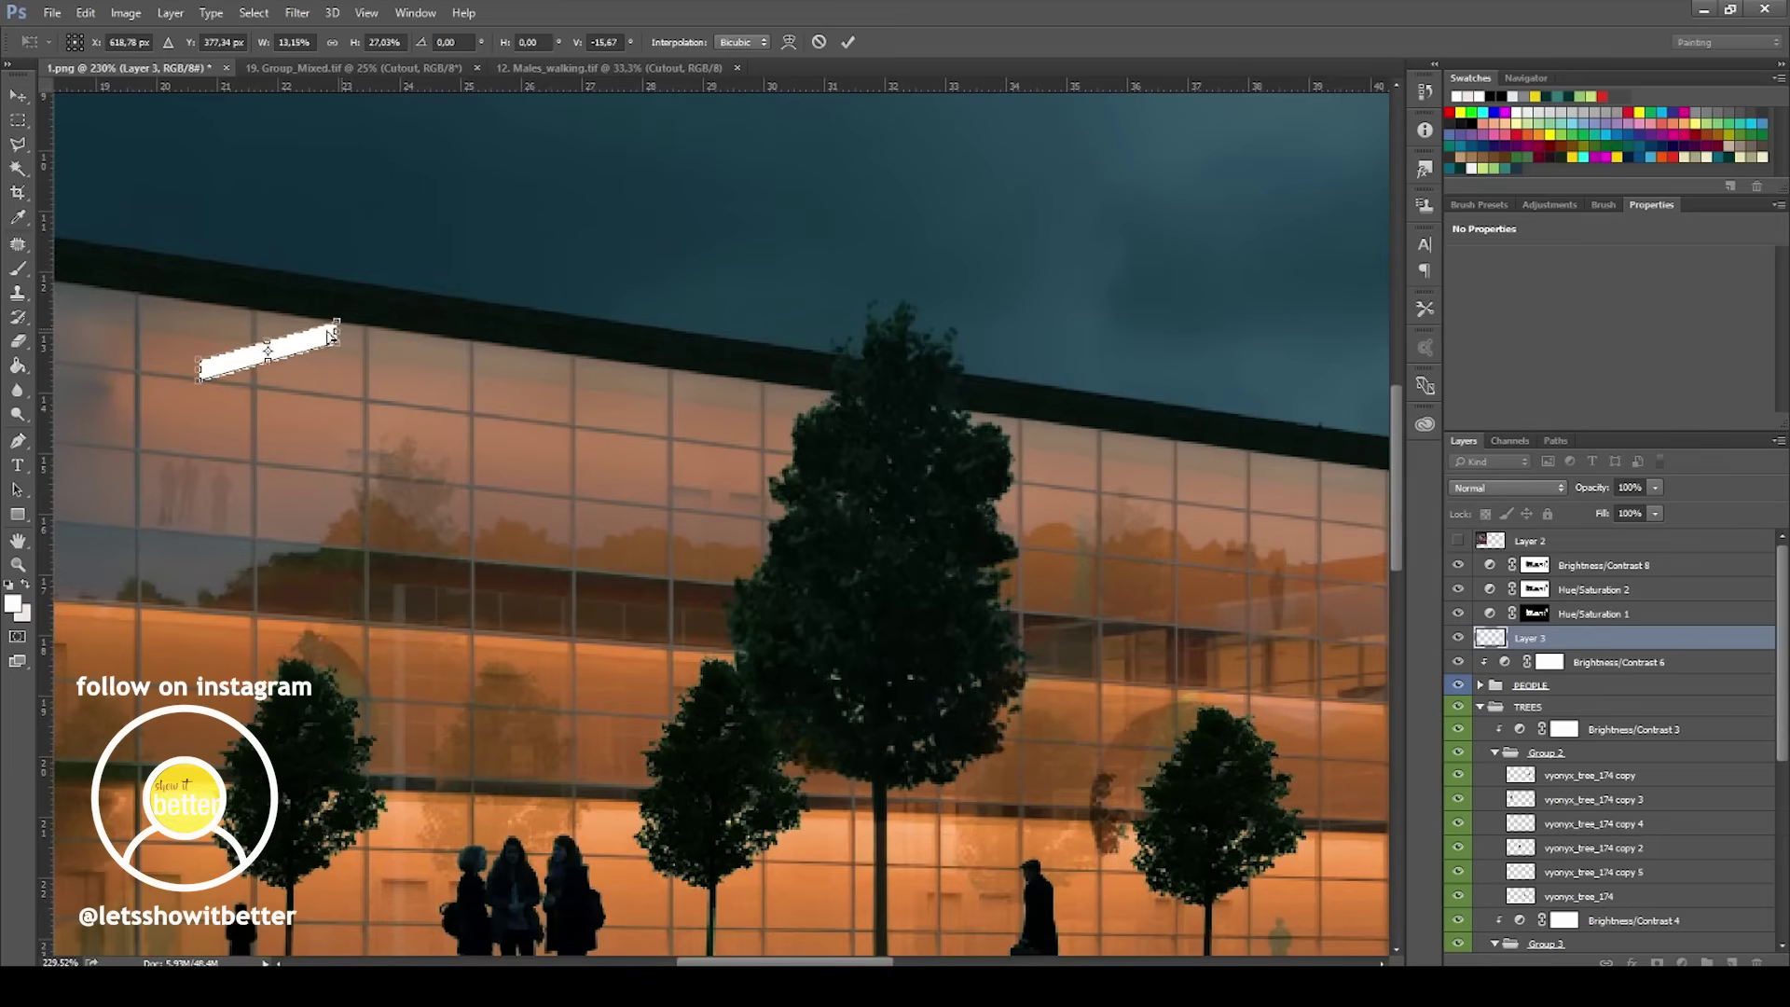
pyautogui.moveTo(197, 374); pyautogui.dragTo(155, 377)
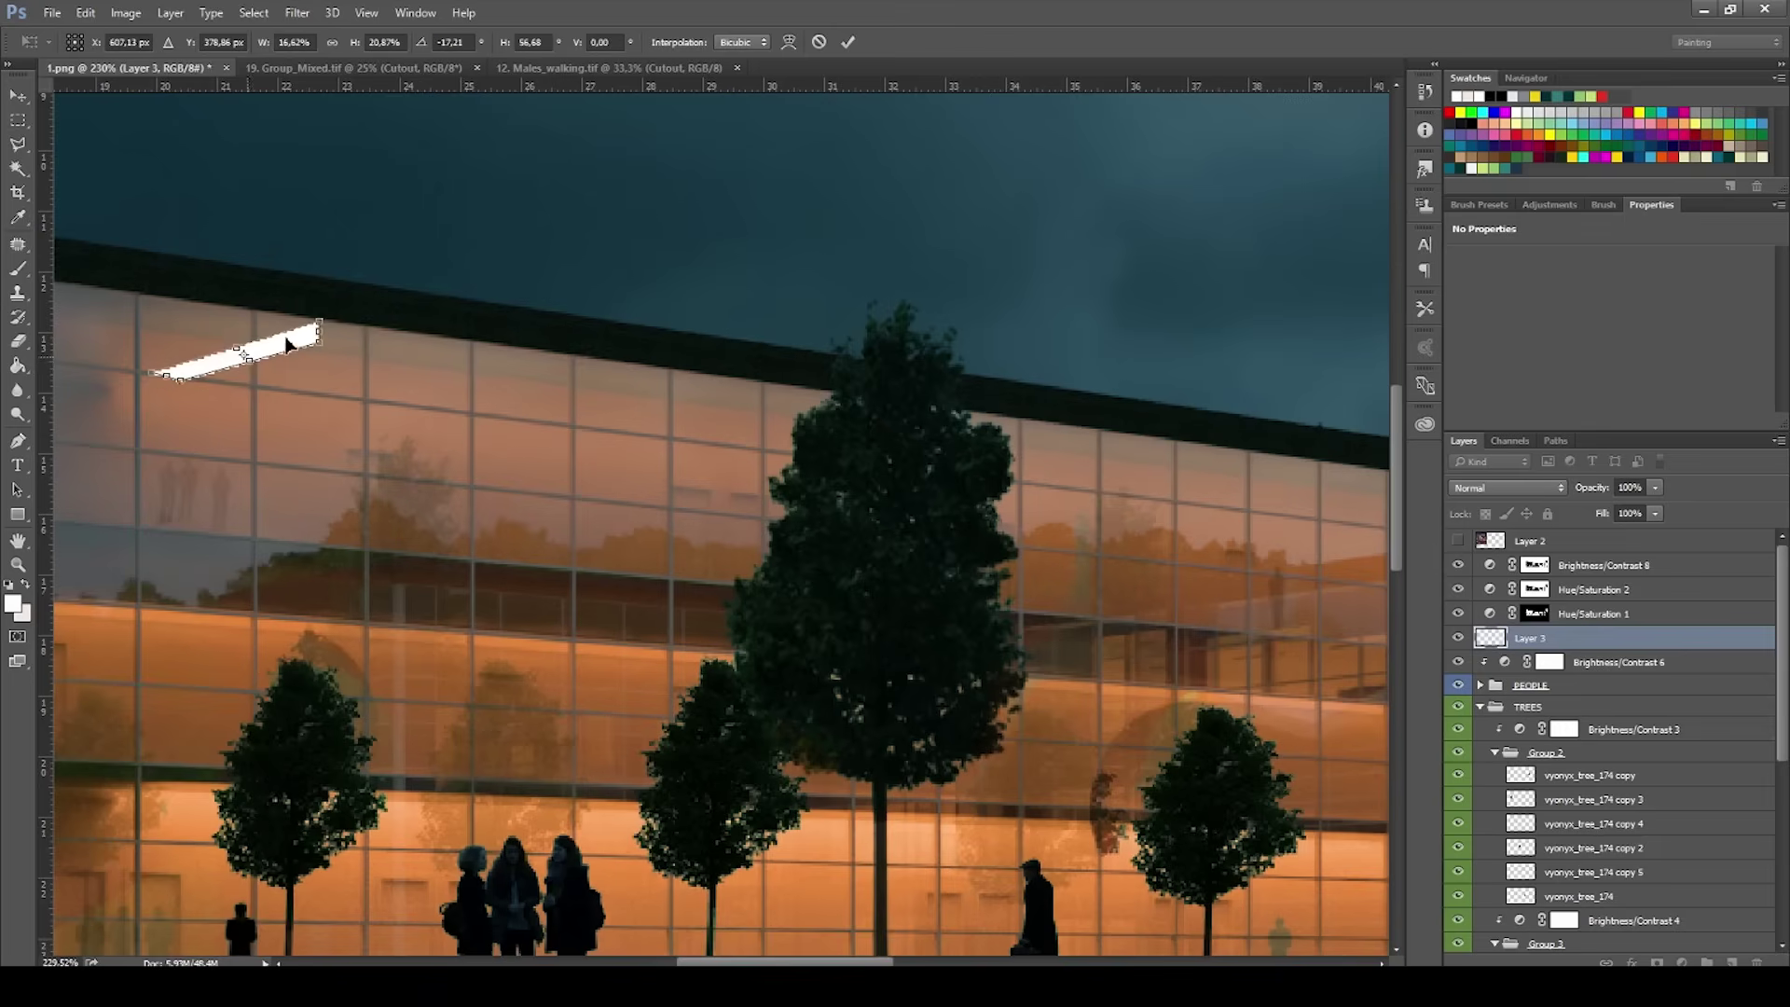
pyautogui.moveTo(326, 348); pyautogui.dragTo(272, 343)
pyautogui.scroll(3, 221, 370)
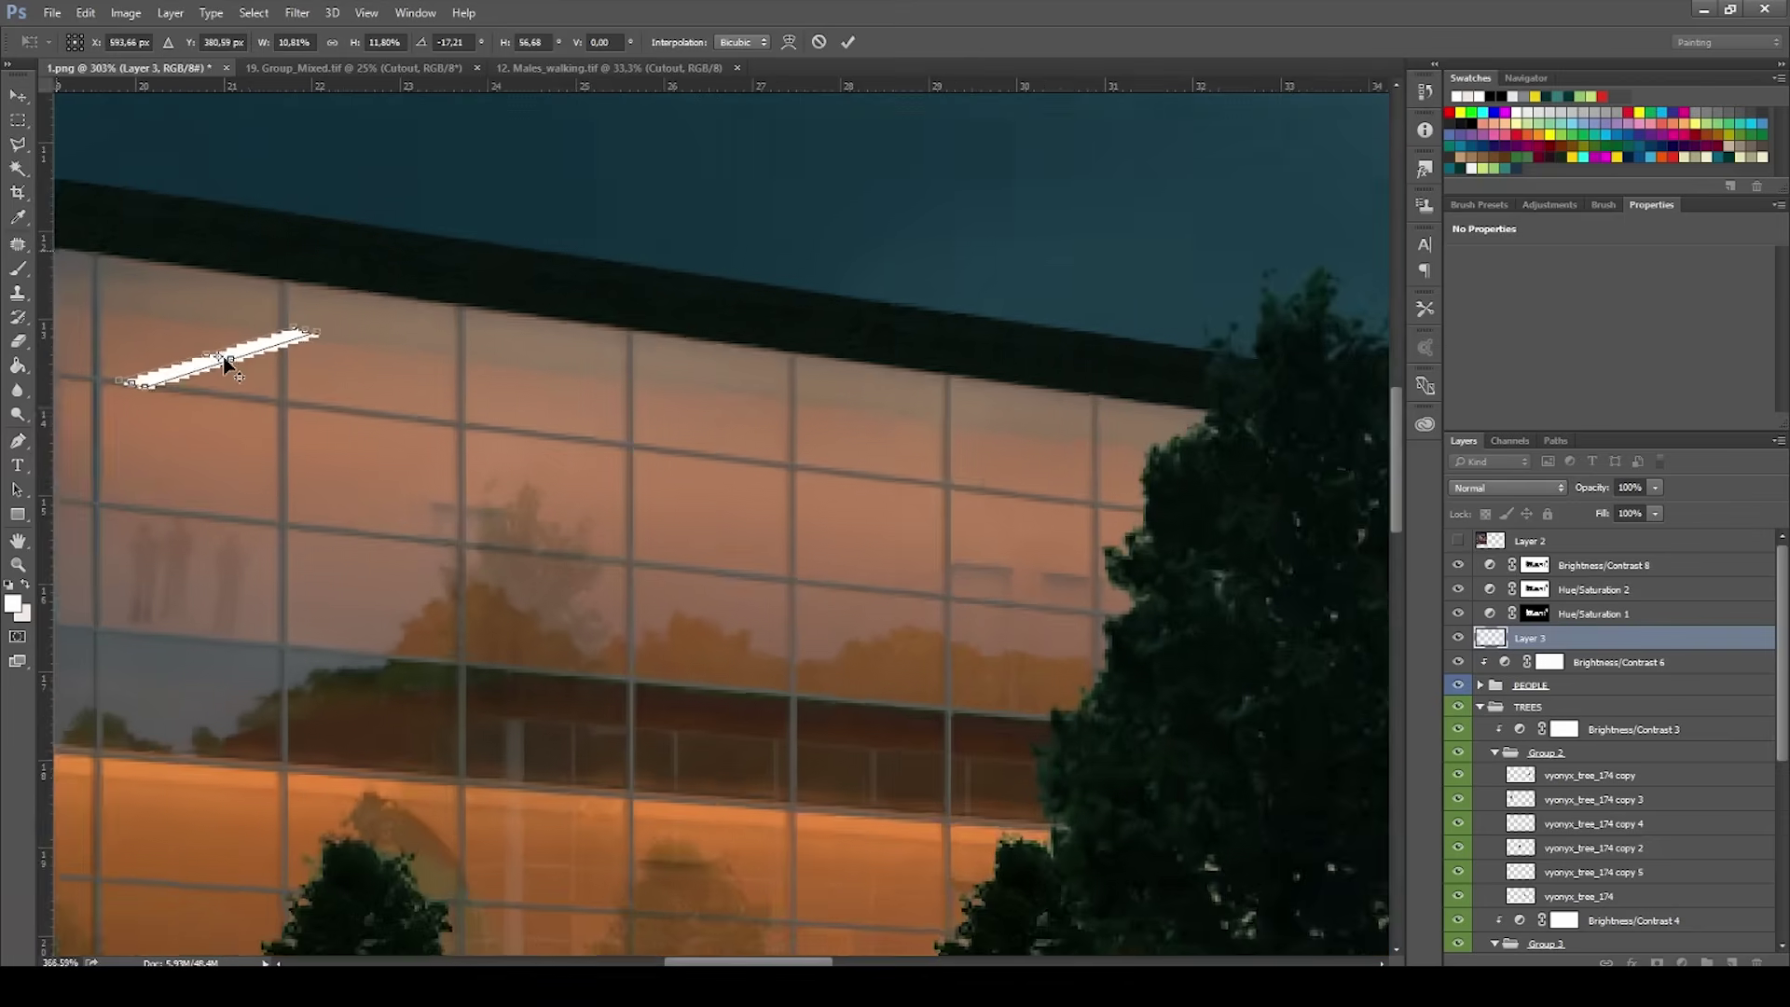
pyautogui.moveTo(207, 392); pyautogui.dragTo(395, 365)
pyautogui.press('Return')
# Duplicate the white strip on Layer 3 along the top floor's ceiling to form a row of eight lights following the perspective.
pyautogui.scroll(-5, 442, 361)
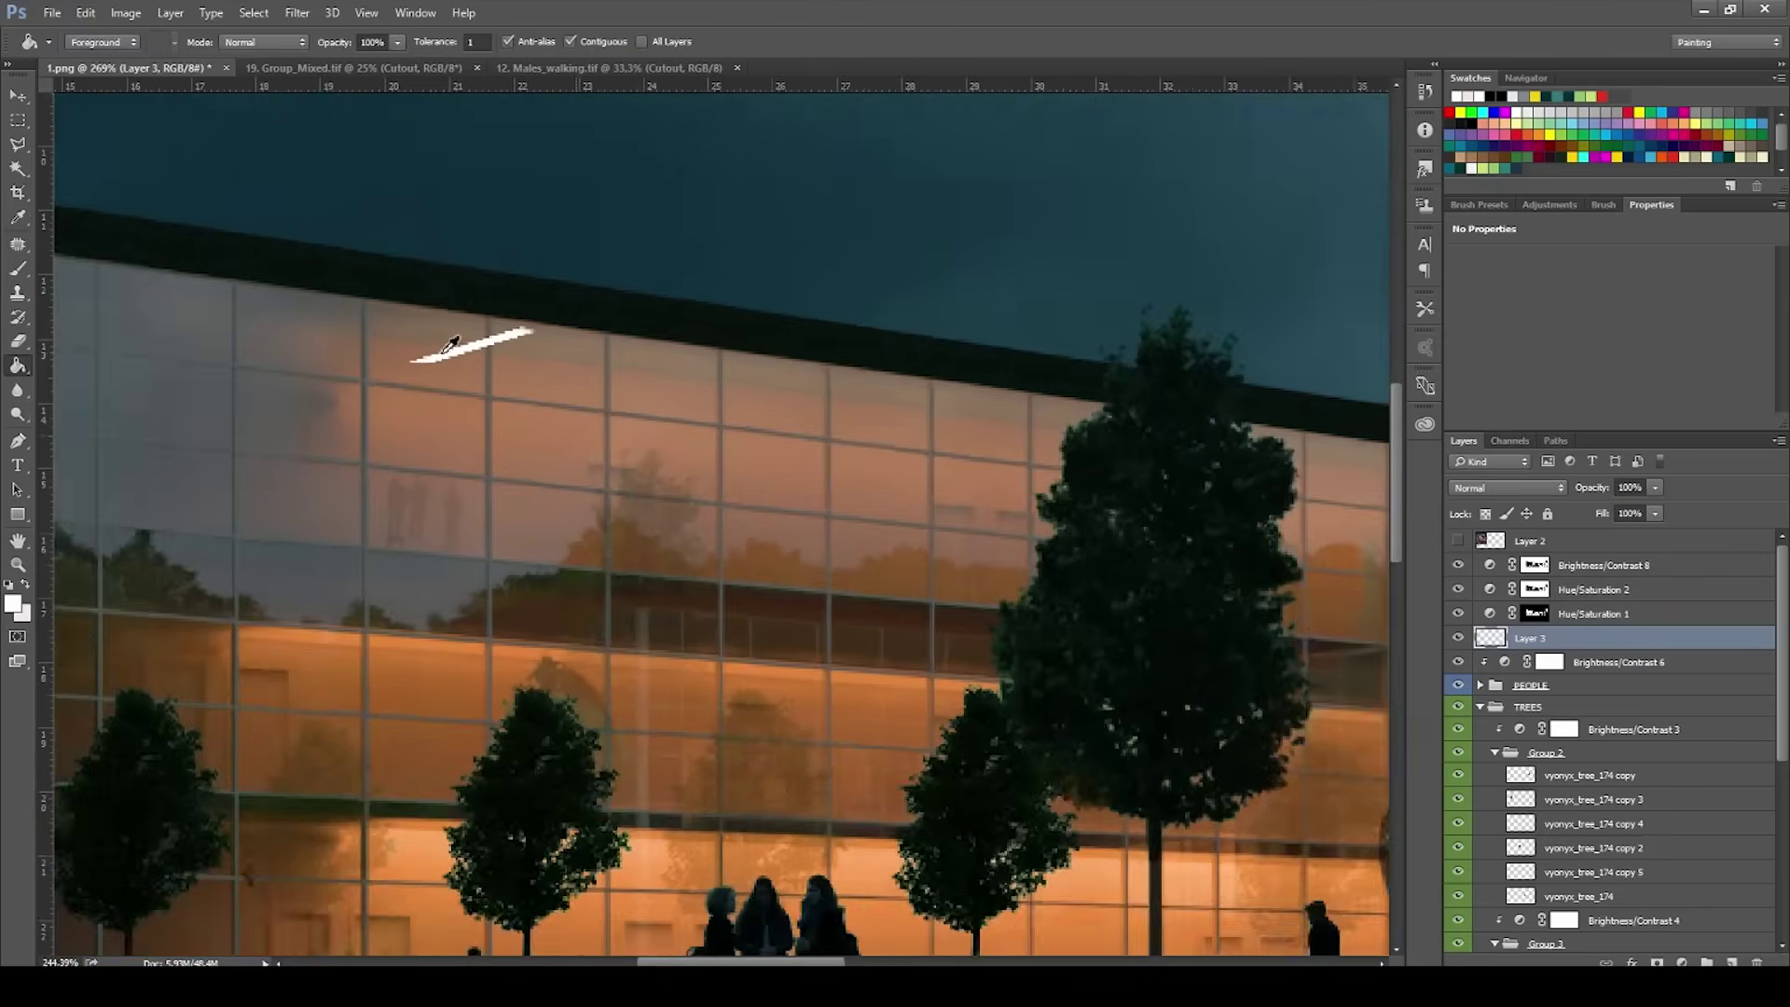
pyautogui.scroll(-5, 454, 343)
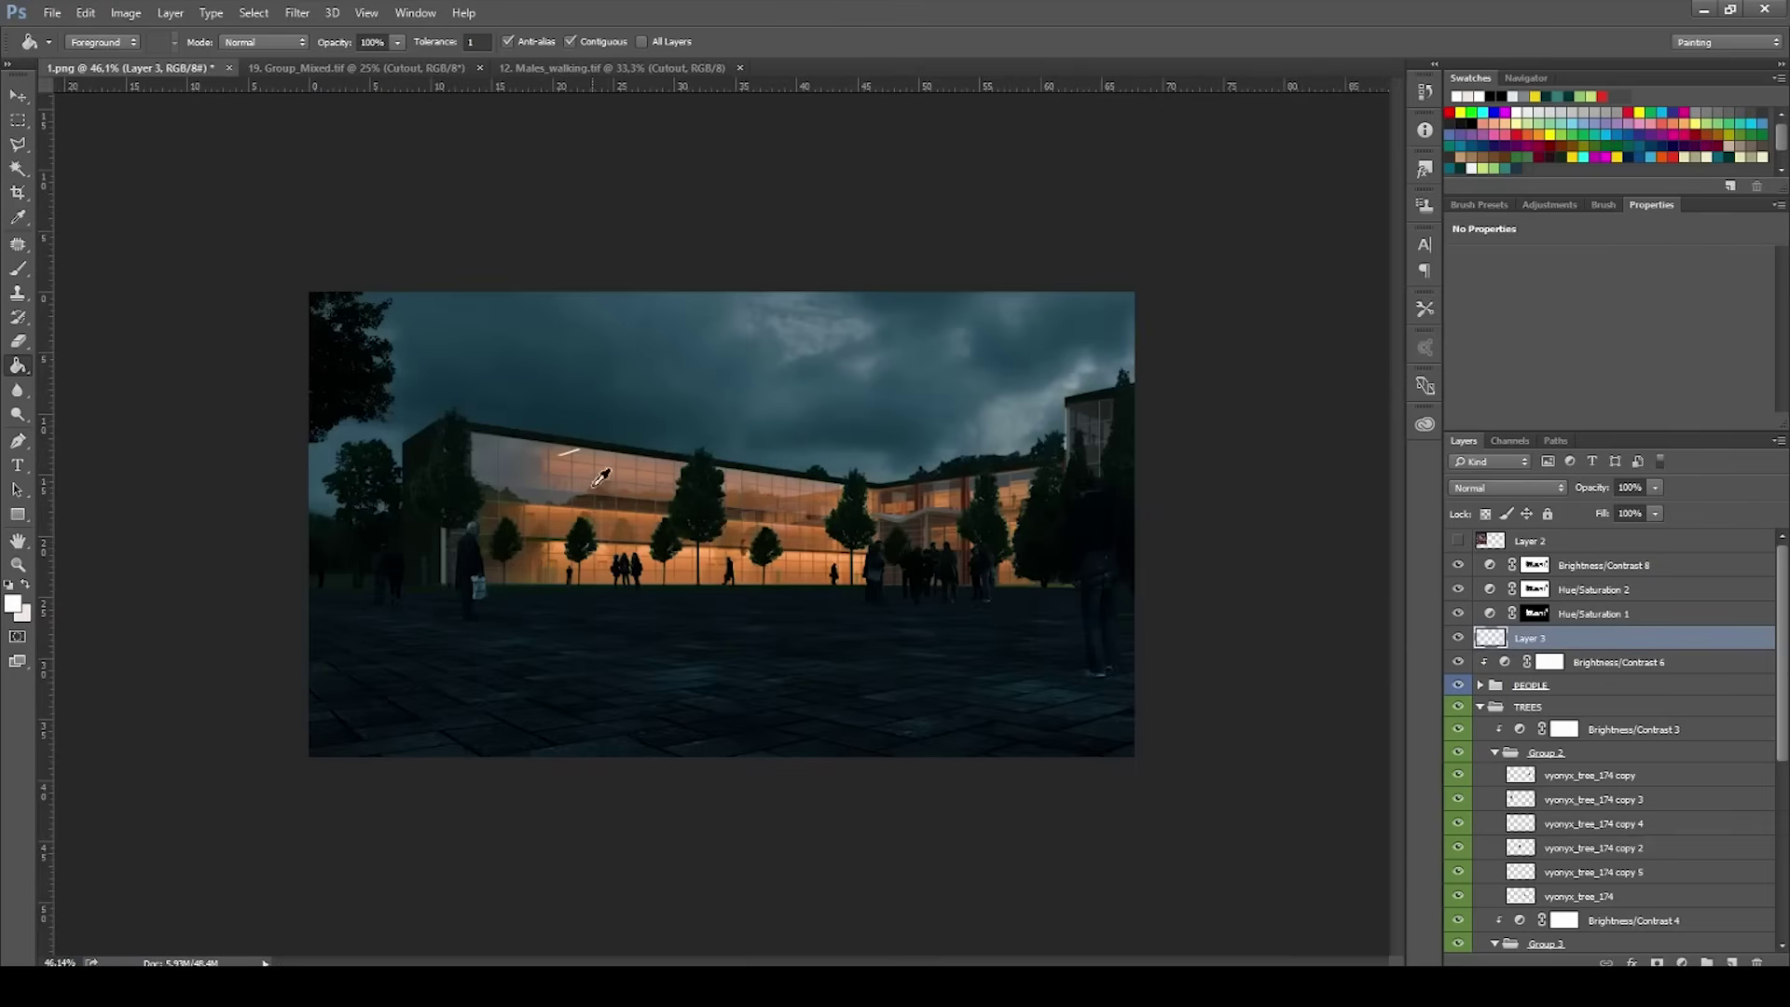
pyautogui.scroll(5, 608, 528)
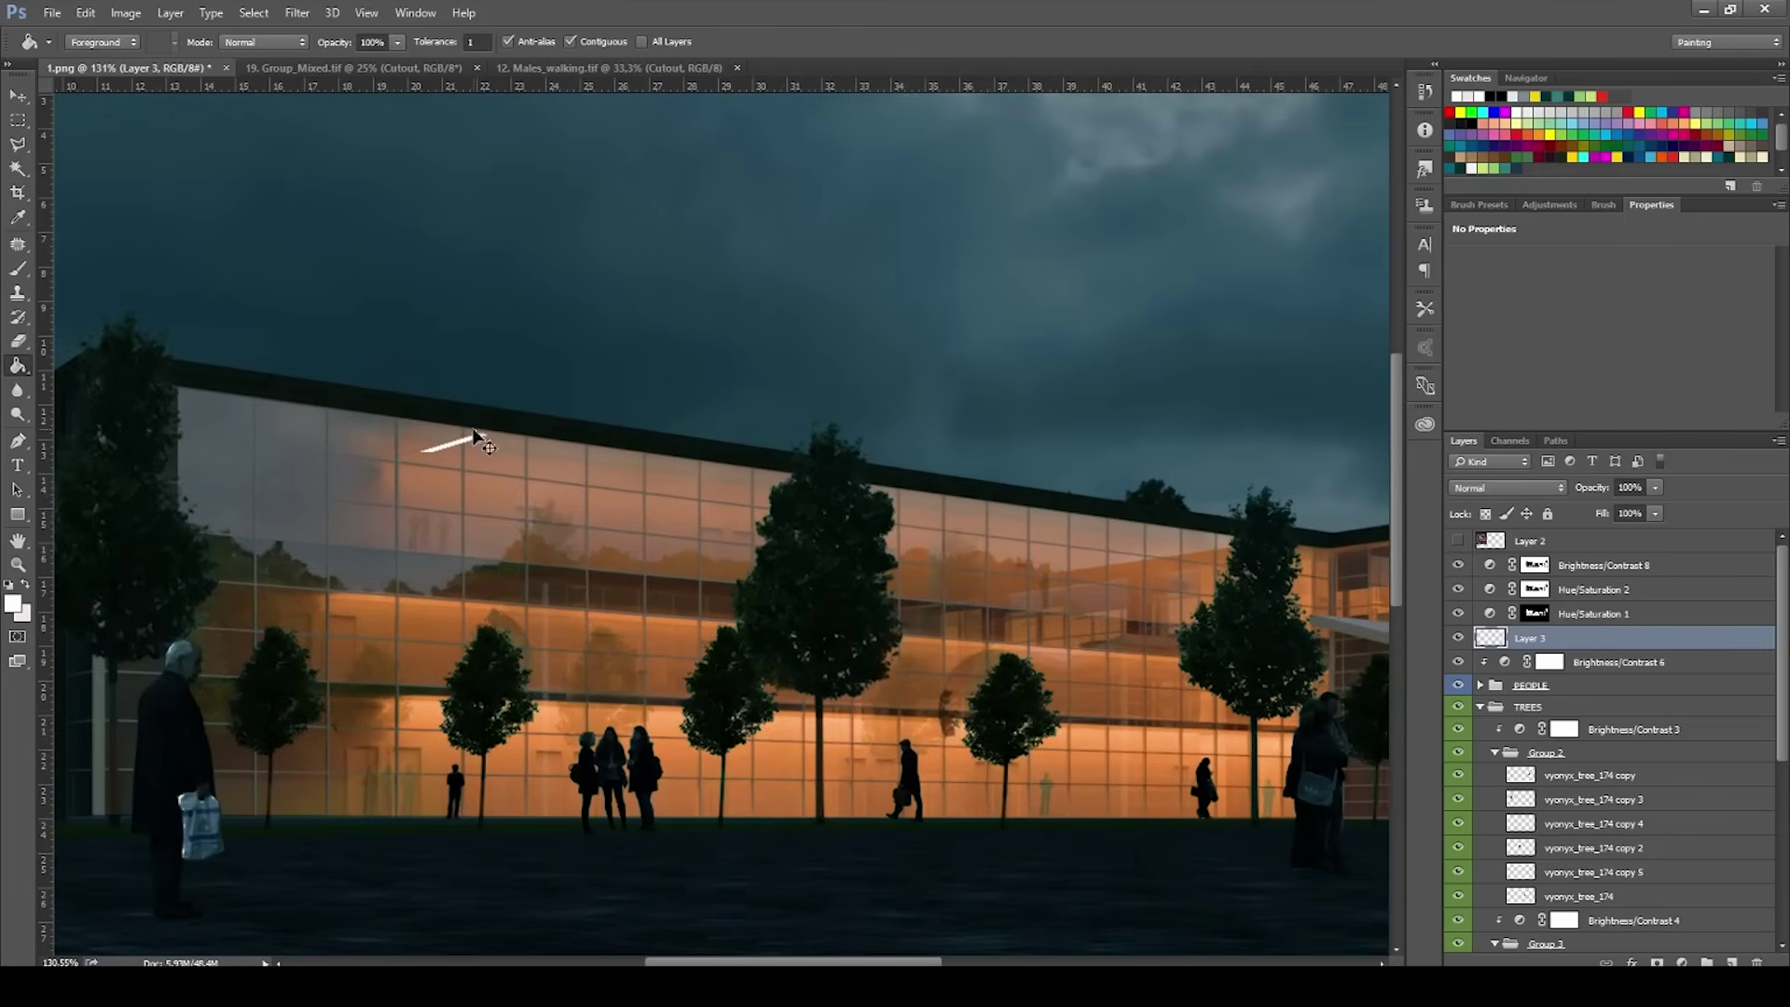
pyautogui.press('v')
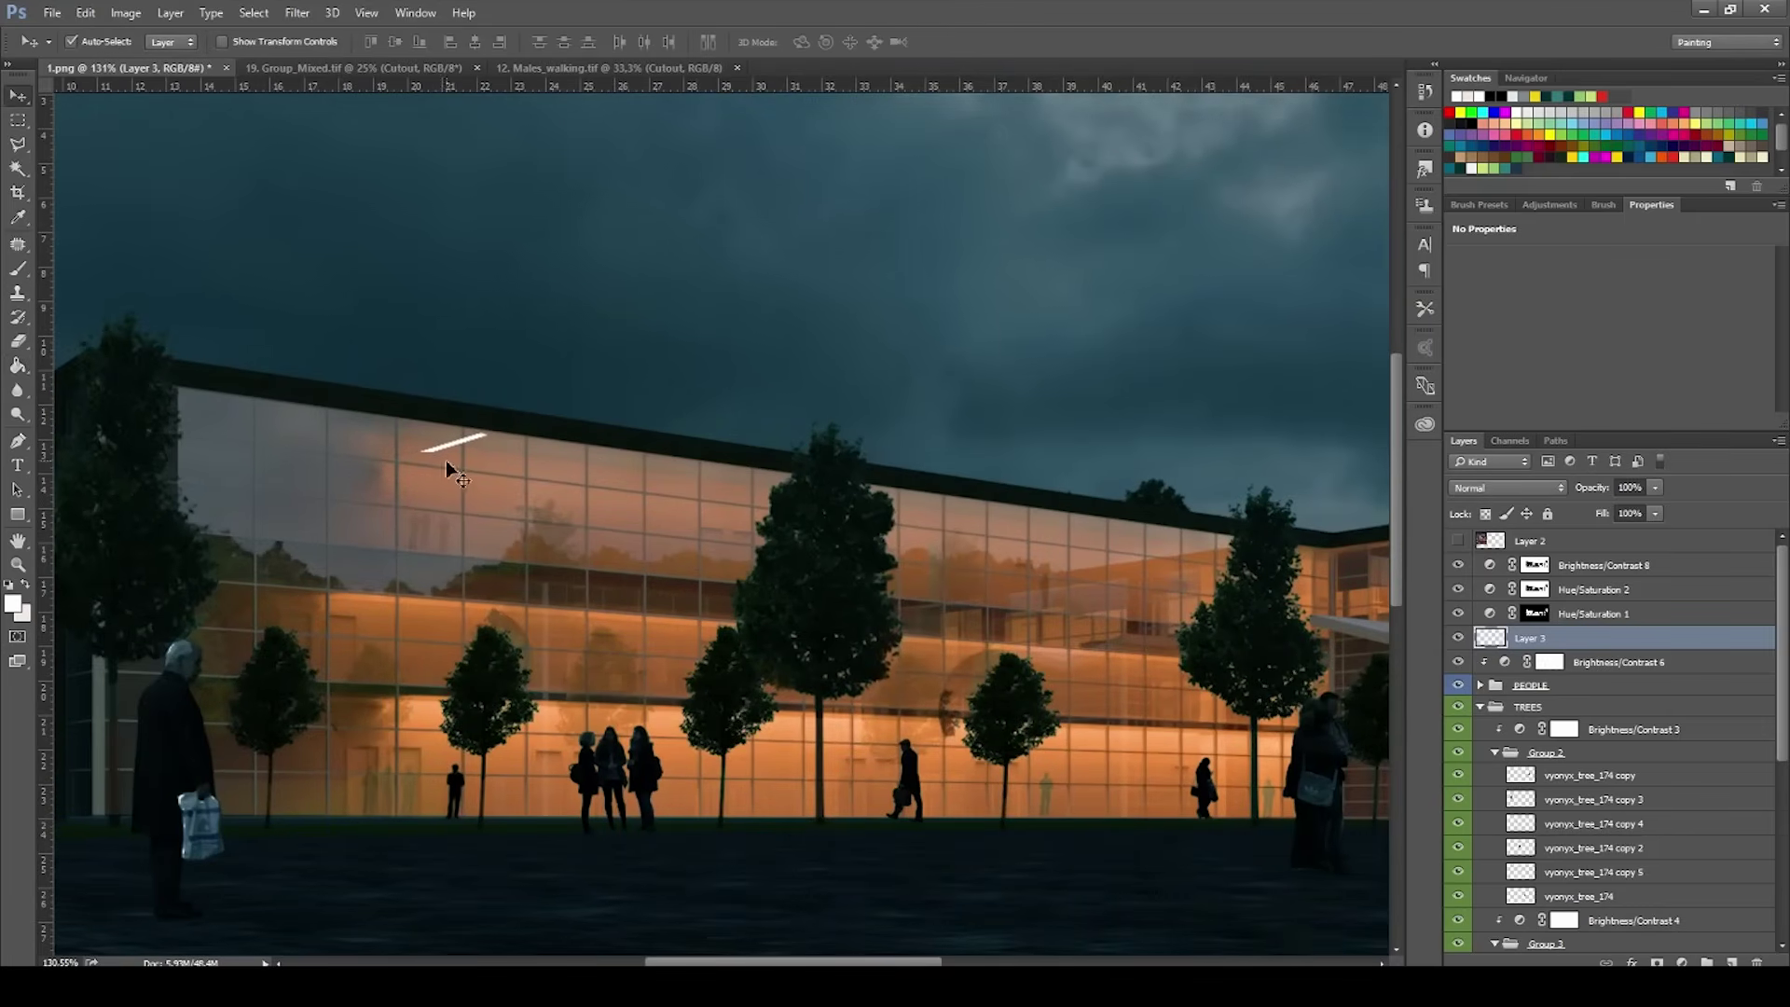
pyautogui.click(501, 453)
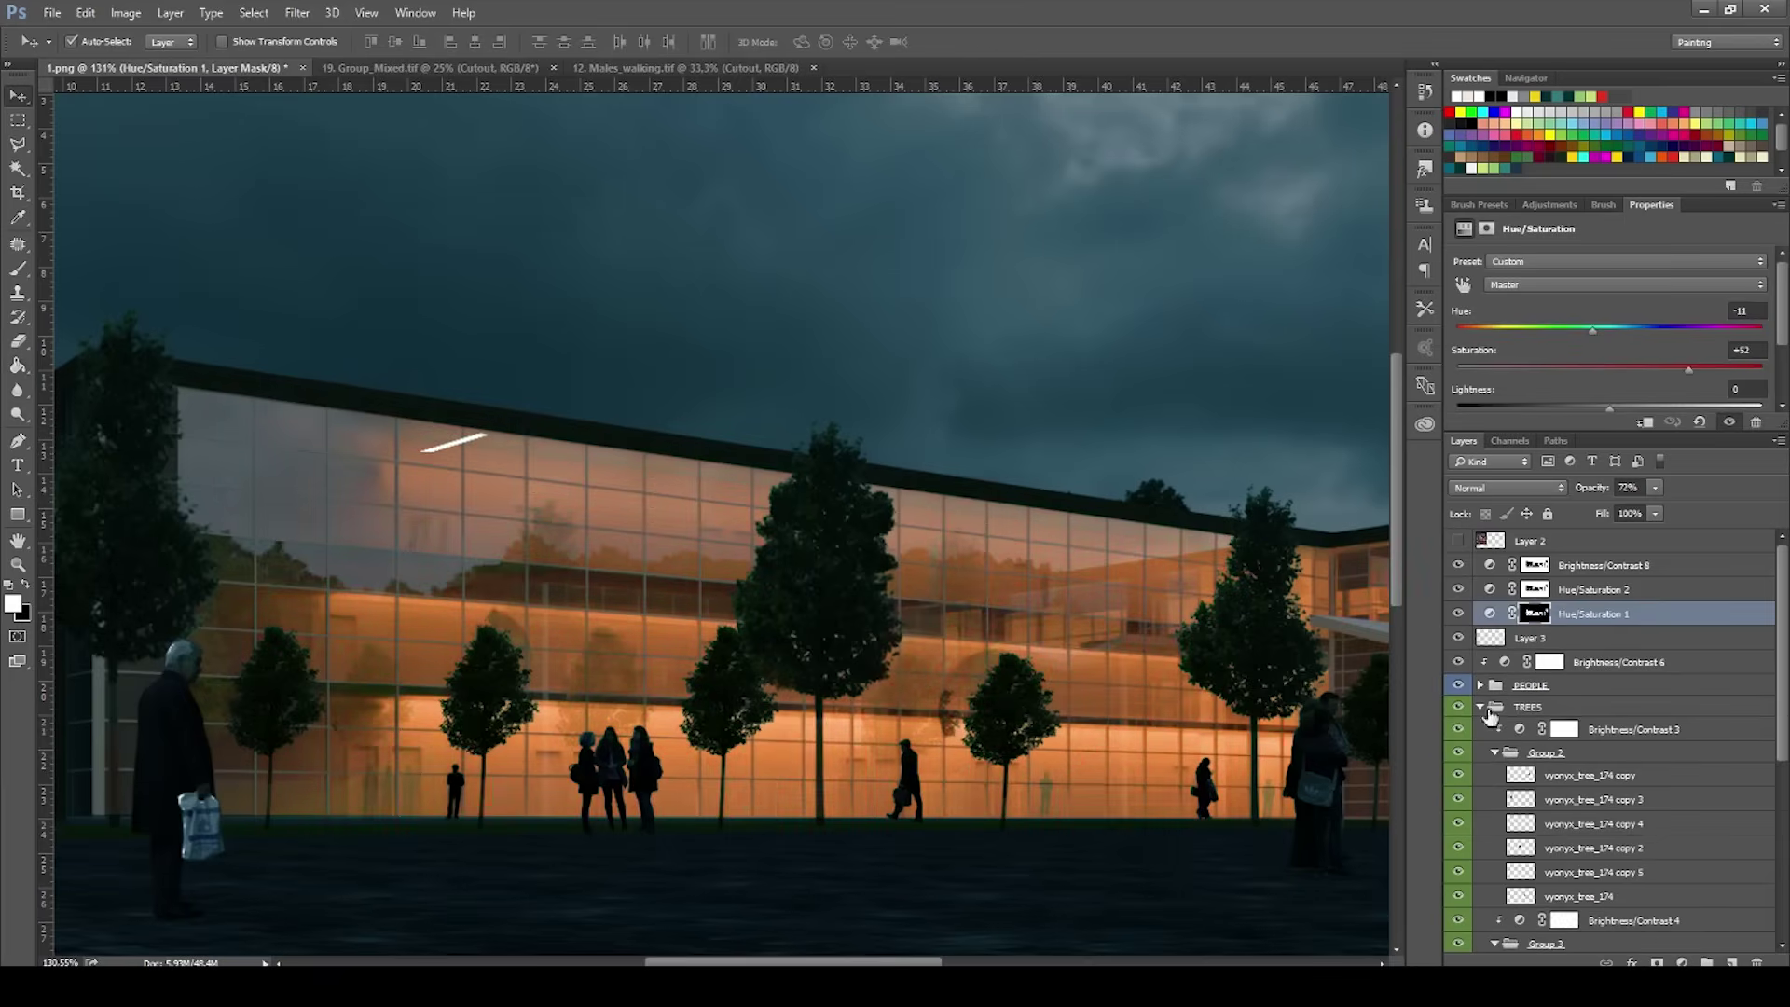
pyautogui.click(1551, 639)
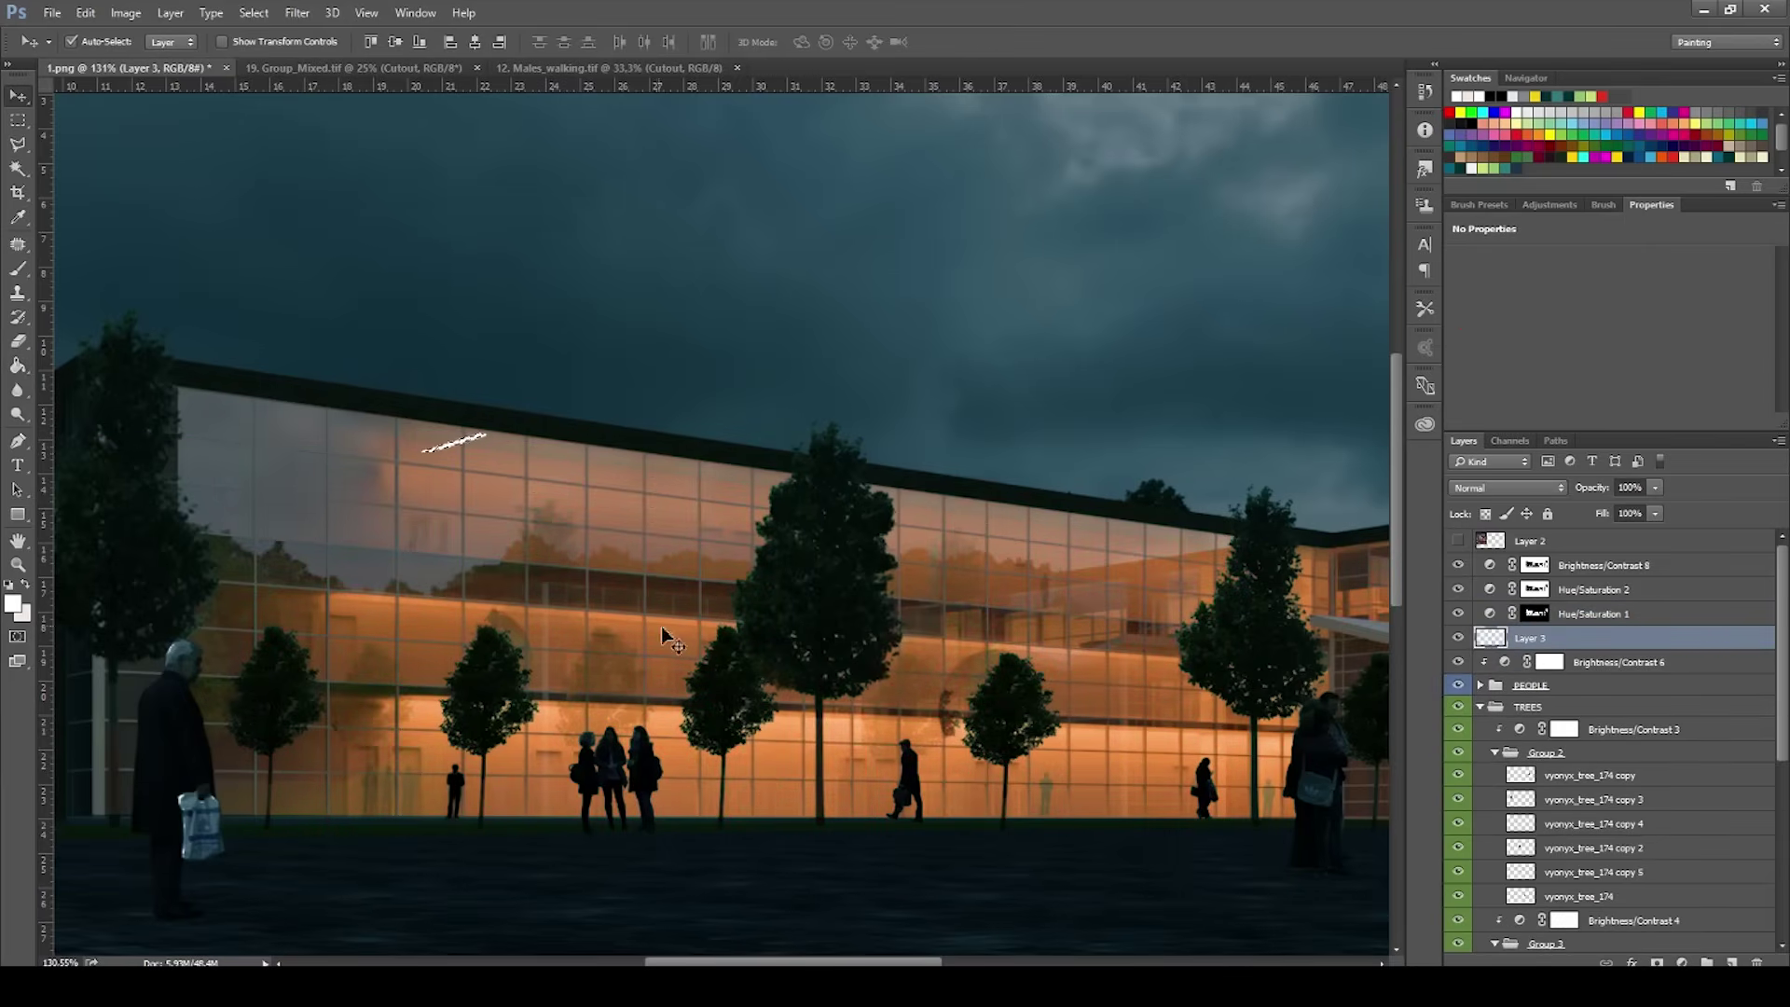
pyautogui.scroll(1, 517, 532)
pyautogui.moveTo(462, 425); pyautogui.dragTo(571, 442)
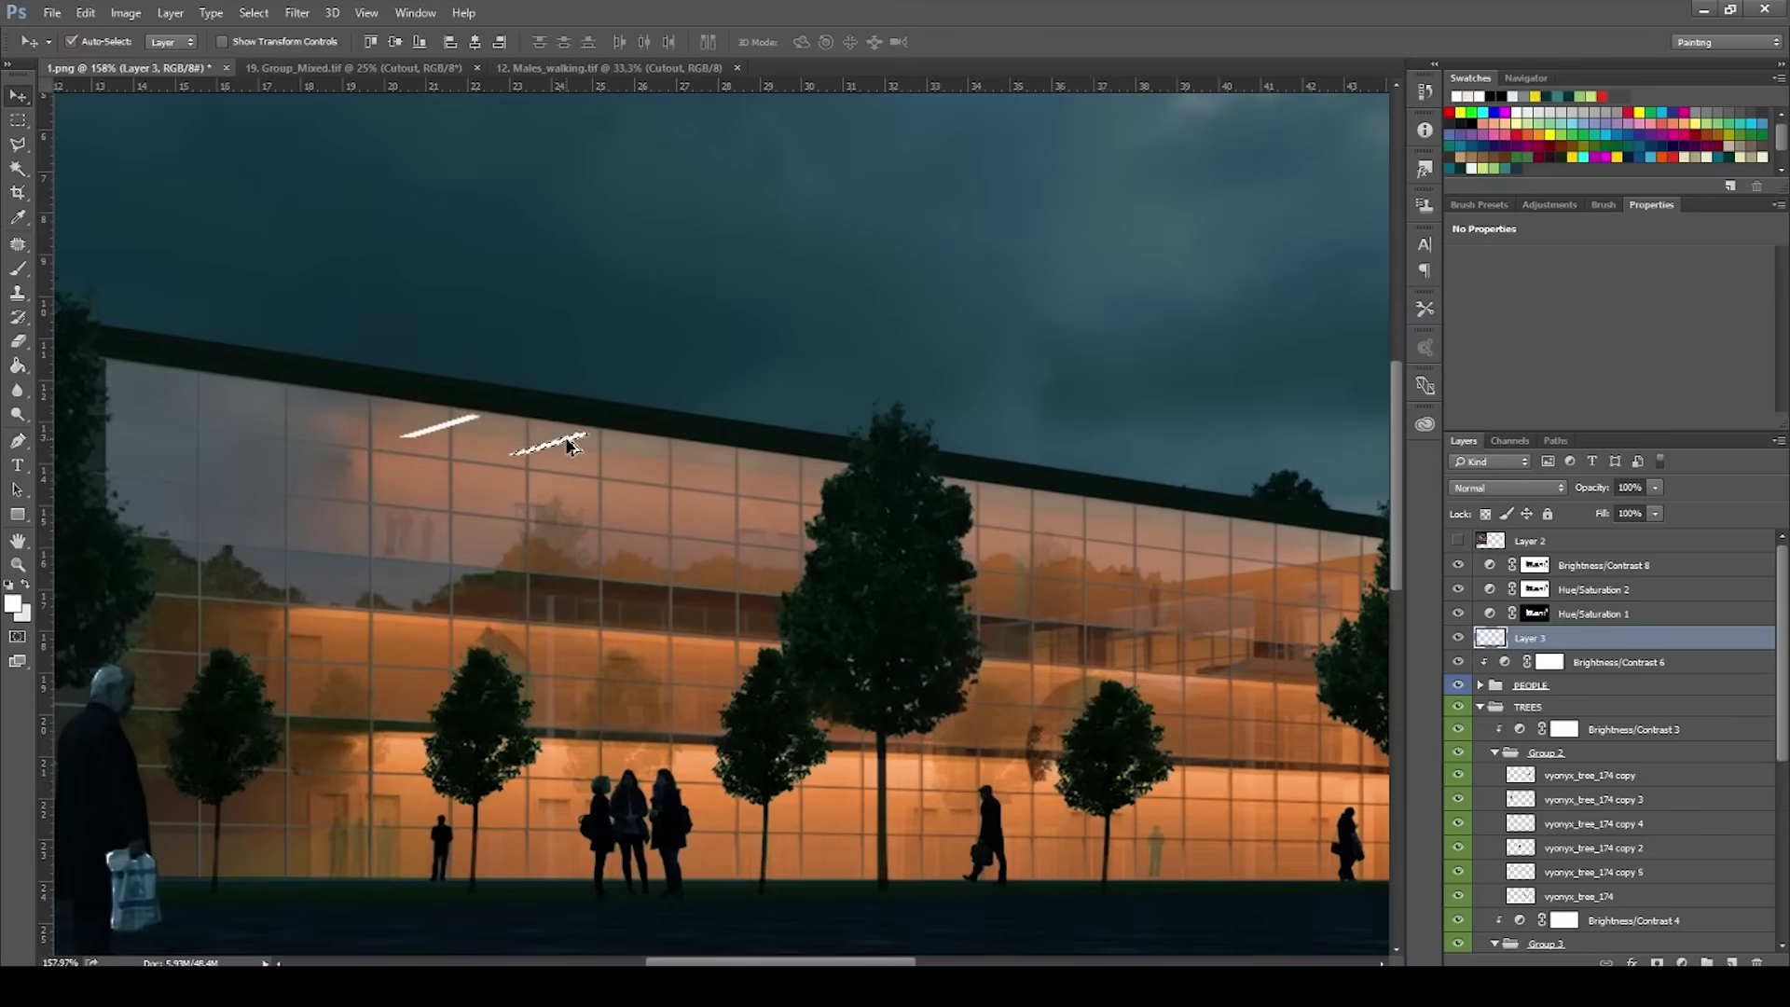
pyautogui.moveTo(690, 463)
pyautogui.mouseDown()
pyautogui.moveTo(844, 469)
pyautogui.moveTo(1041, 516)
pyautogui.mouseUp()
pyautogui.moveTo(1037, 516); pyautogui.dragTo(1333, 552)
pyautogui.scroll(-8, 1037, 517)
pyautogui.scroll(8, 1026, 522)
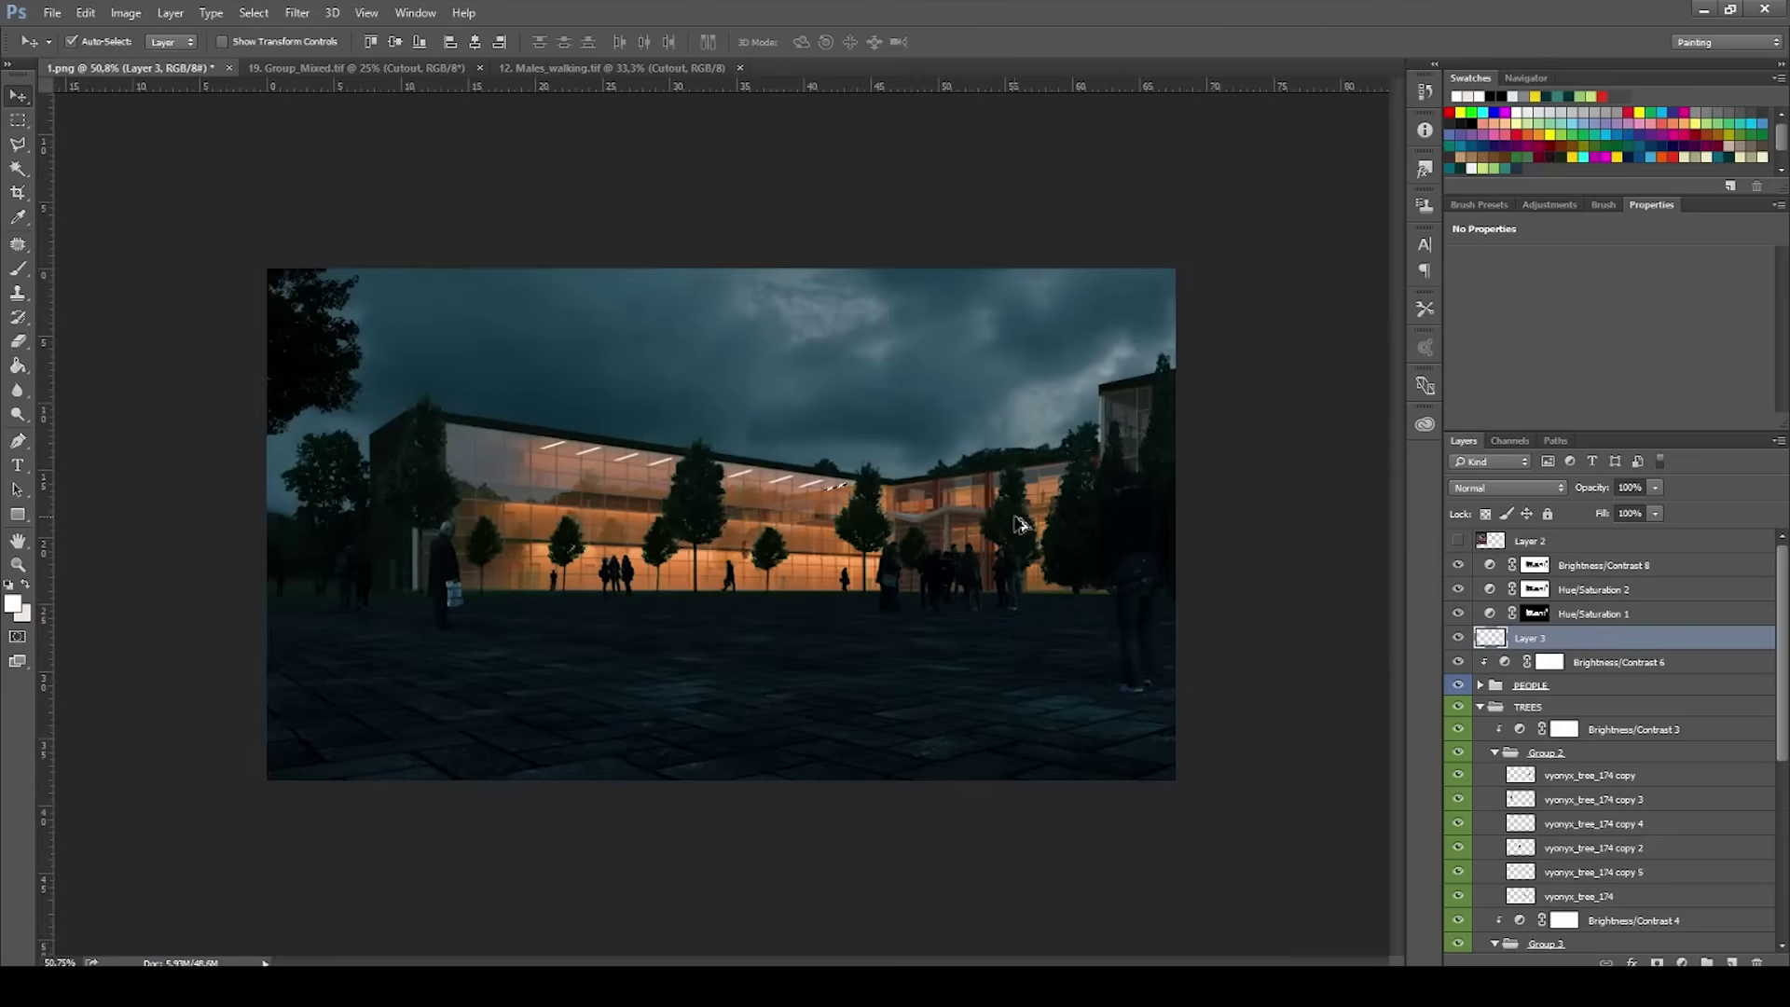
pyautogui.moveTo(890, 468); pyautogui.dragTo(886, 475)
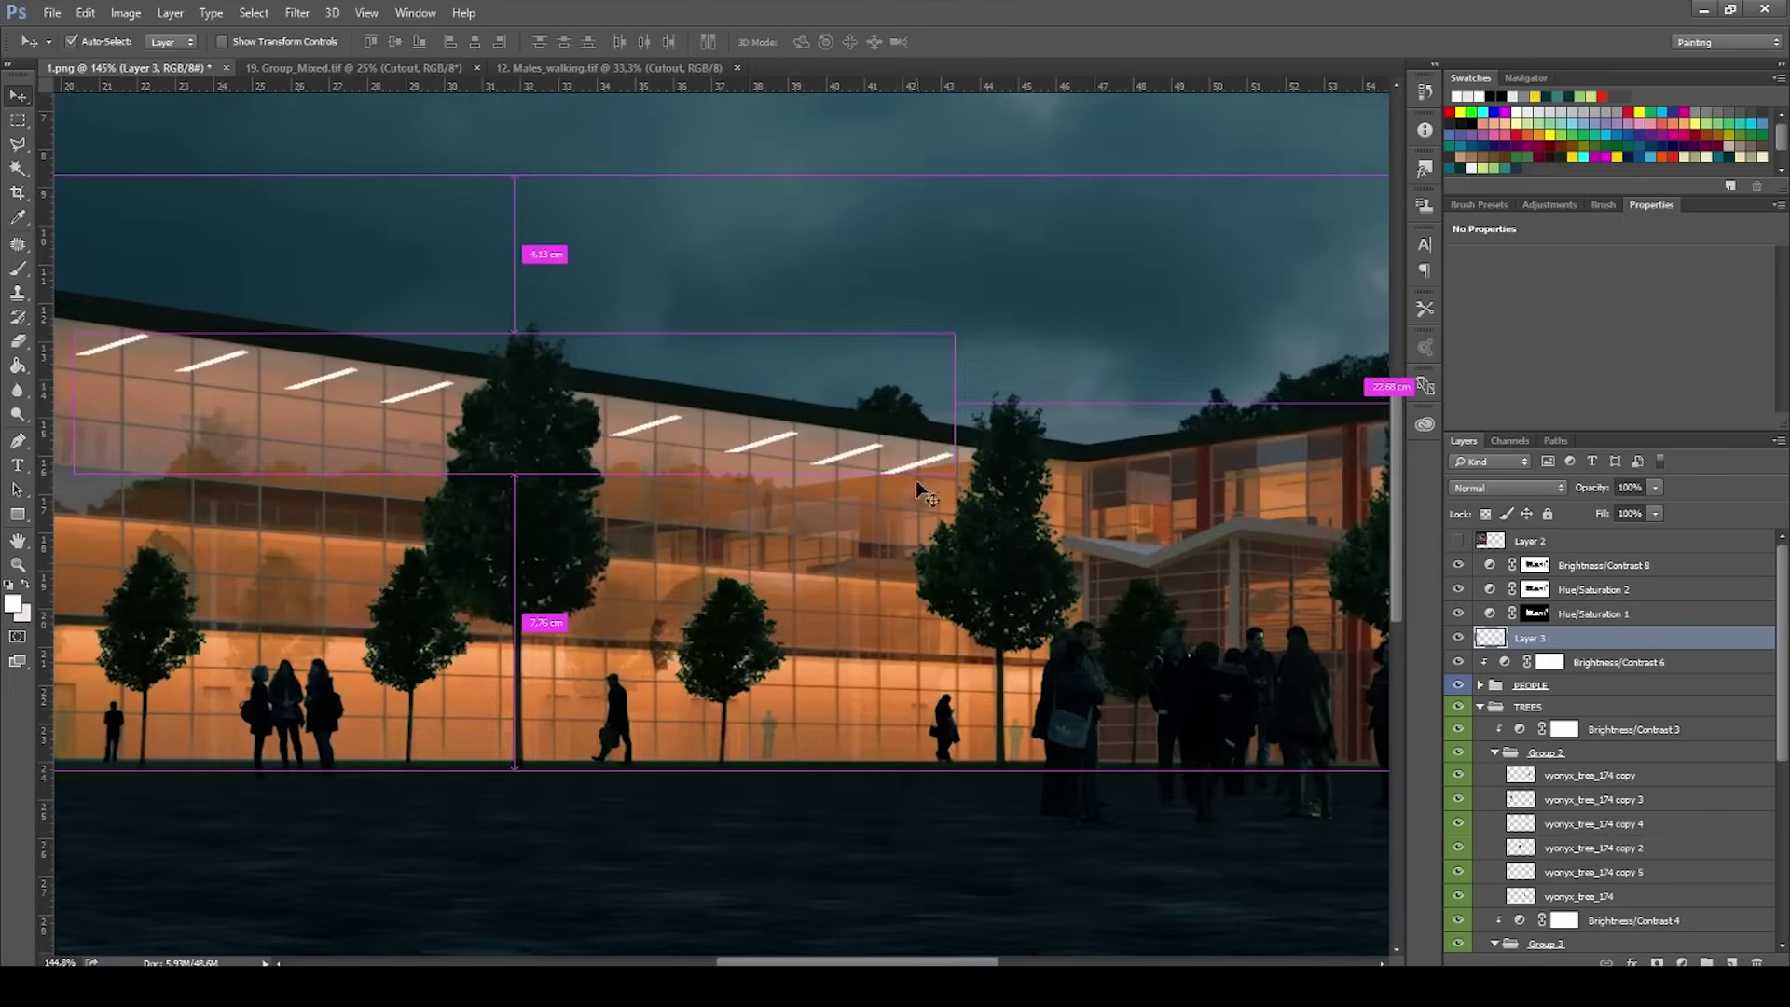
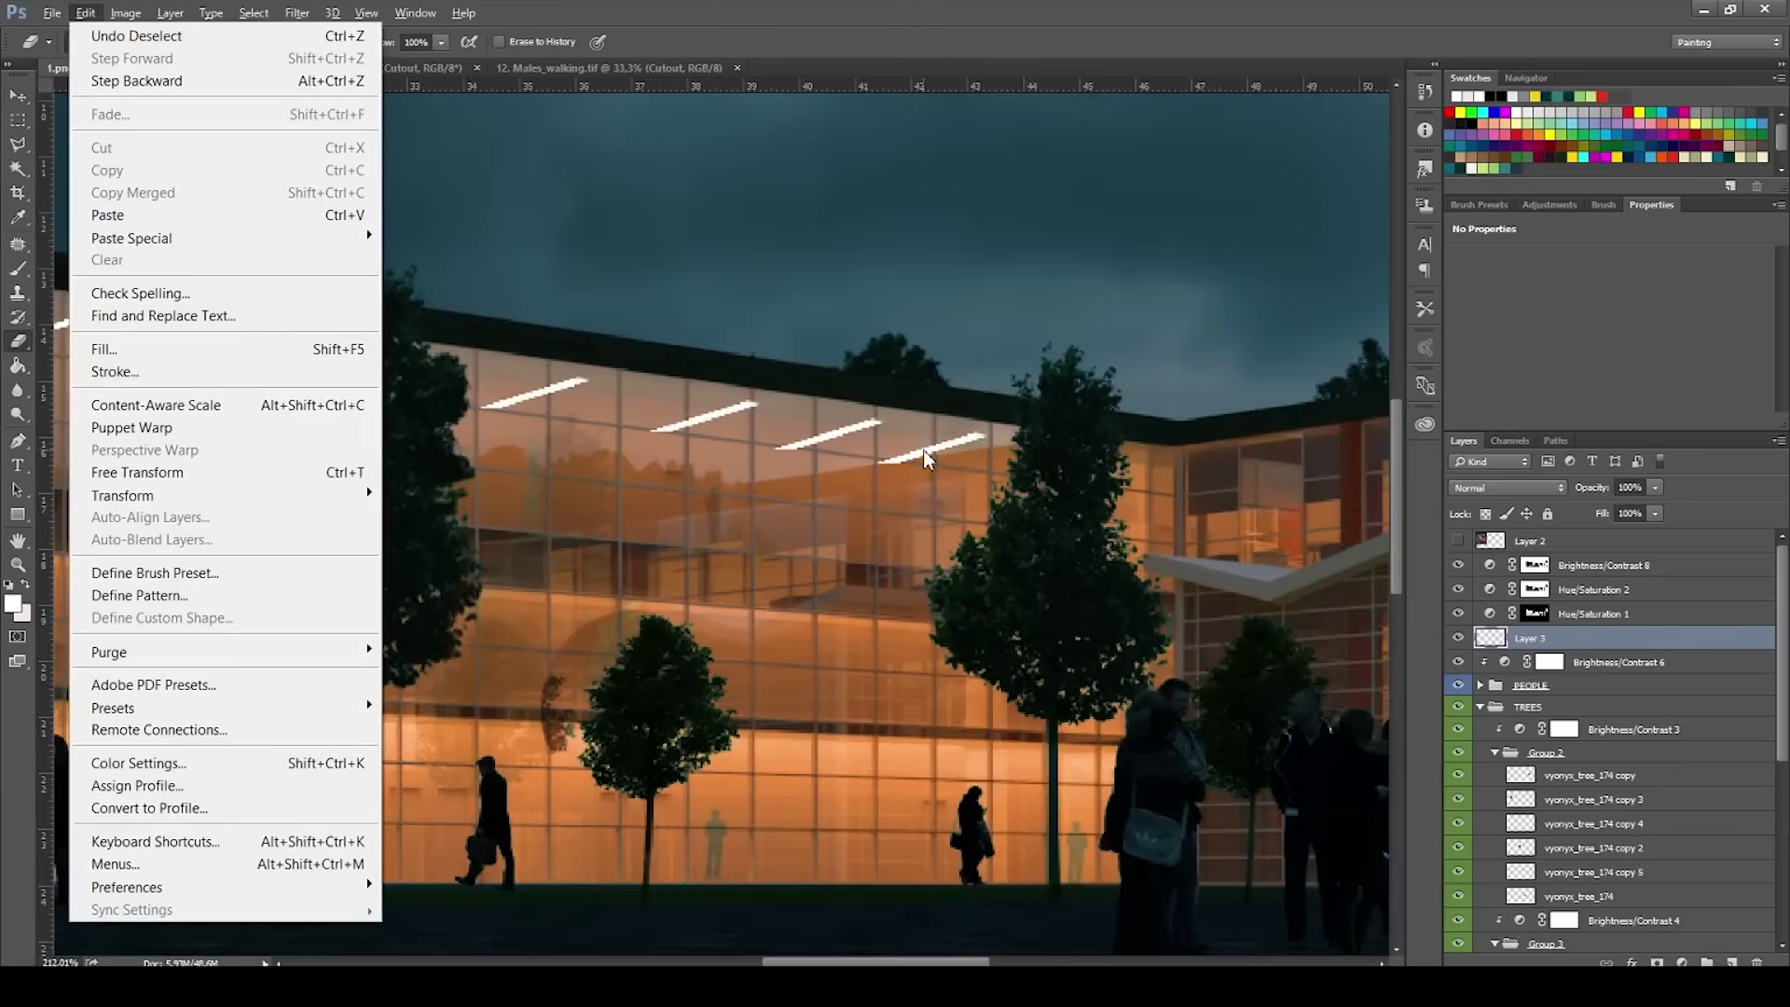
# Erase thin gaps with a soft 4 px Eraser where window mullions cross the lights on the right of the large central tree.
pyautogui.moveTo(944, 451); pyautogui.dragTo(719, 432)
pyautogui.press('ctrl')
pyautogui.moveTo(968, 476); pyautogui.dragTo(951, 473)
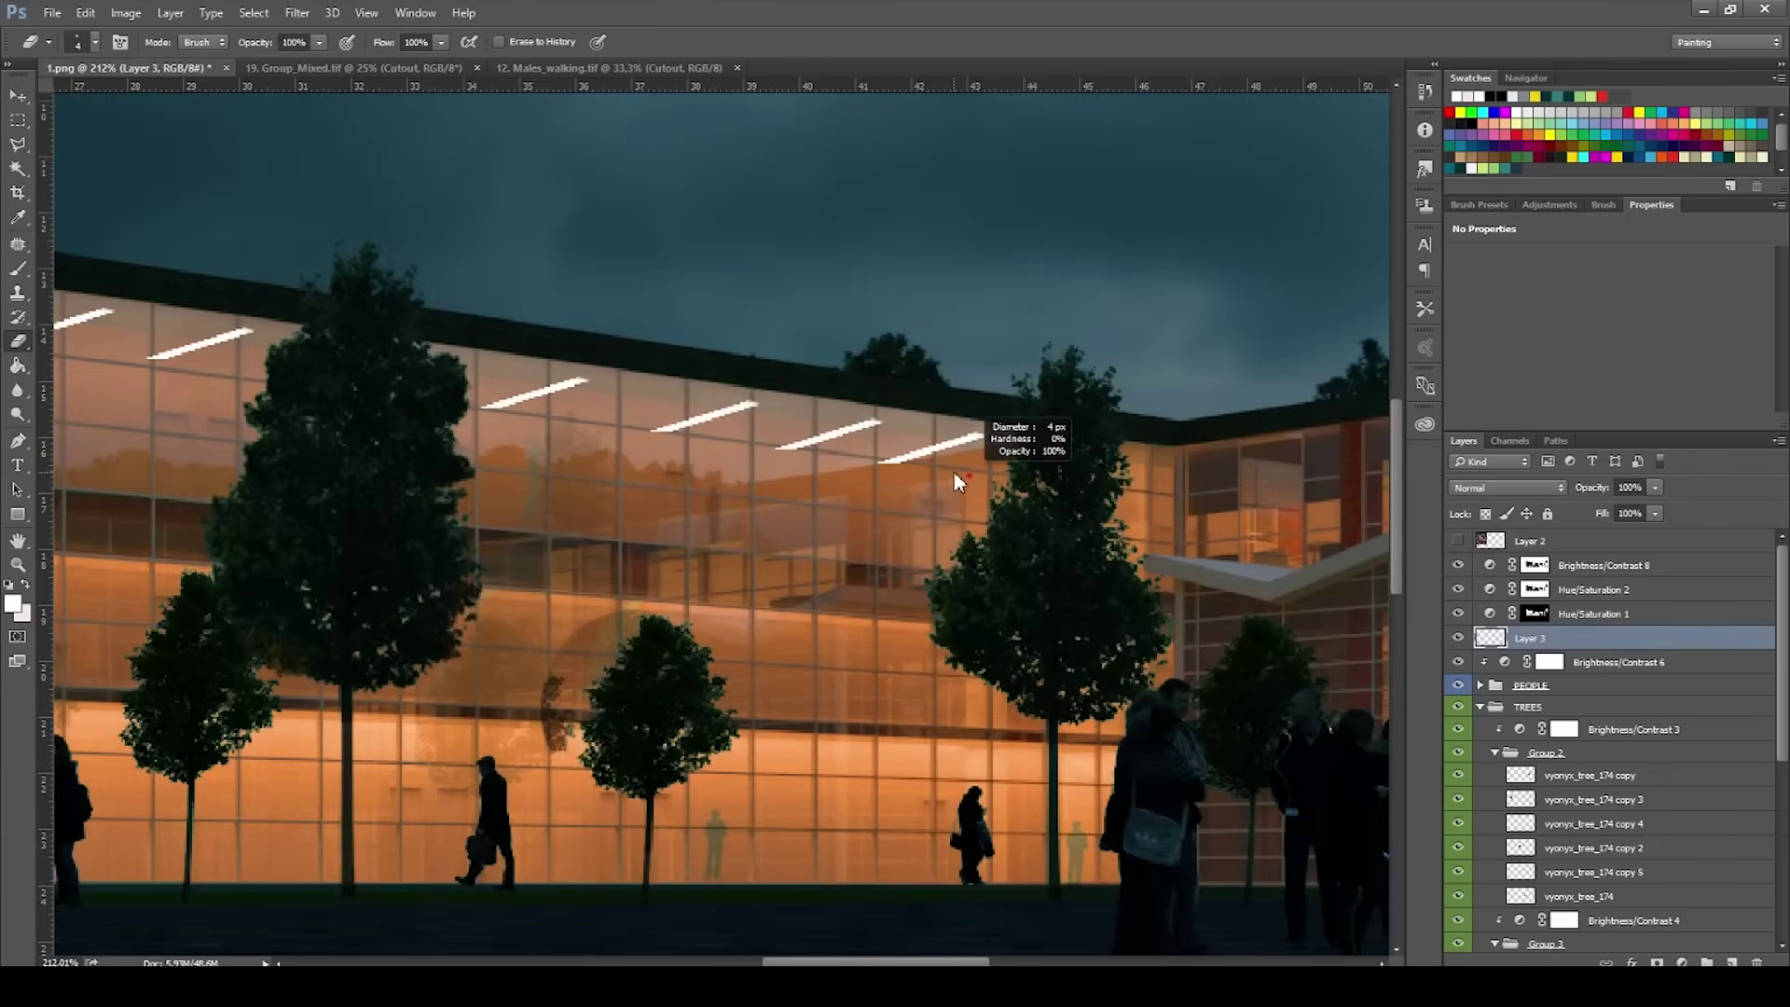
pyautogui.moveTo(949, 517)
pyautogui.mouseDown()
pyautogui.moveTo(926, 384)
pyautogui.moveTo(884, 548)
pyautogui.mouseUp()
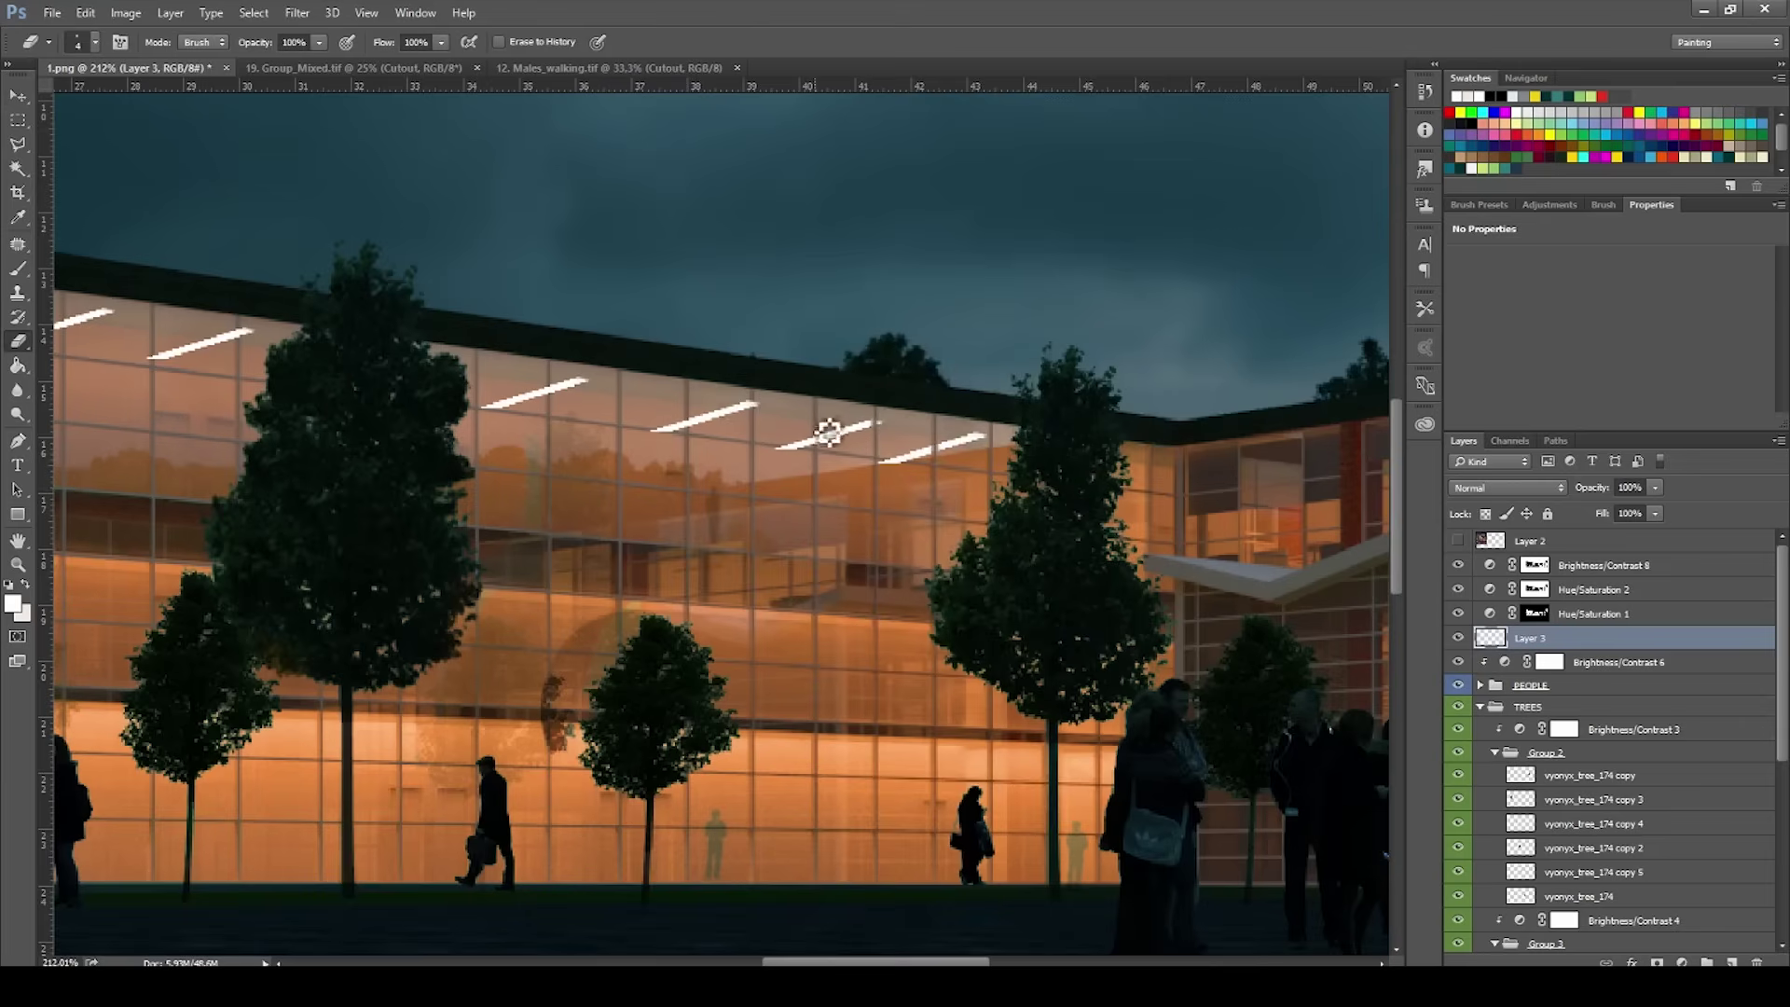
pyautogui.moveTo(832, 411); pyautogui.dragTo(824, 520)
pyautogui.moveTo(700, 392); pyautogui.dragTo(703, 531)
pyautogui.moveTo(765, 406); pyautogui.dragTo(766, 526)
# Erase the mullion crossings from the ceiling lights on the left of the large central tree.
pyautogui.moveTo(872, 550); pyautogui.dragTo(988, 562)
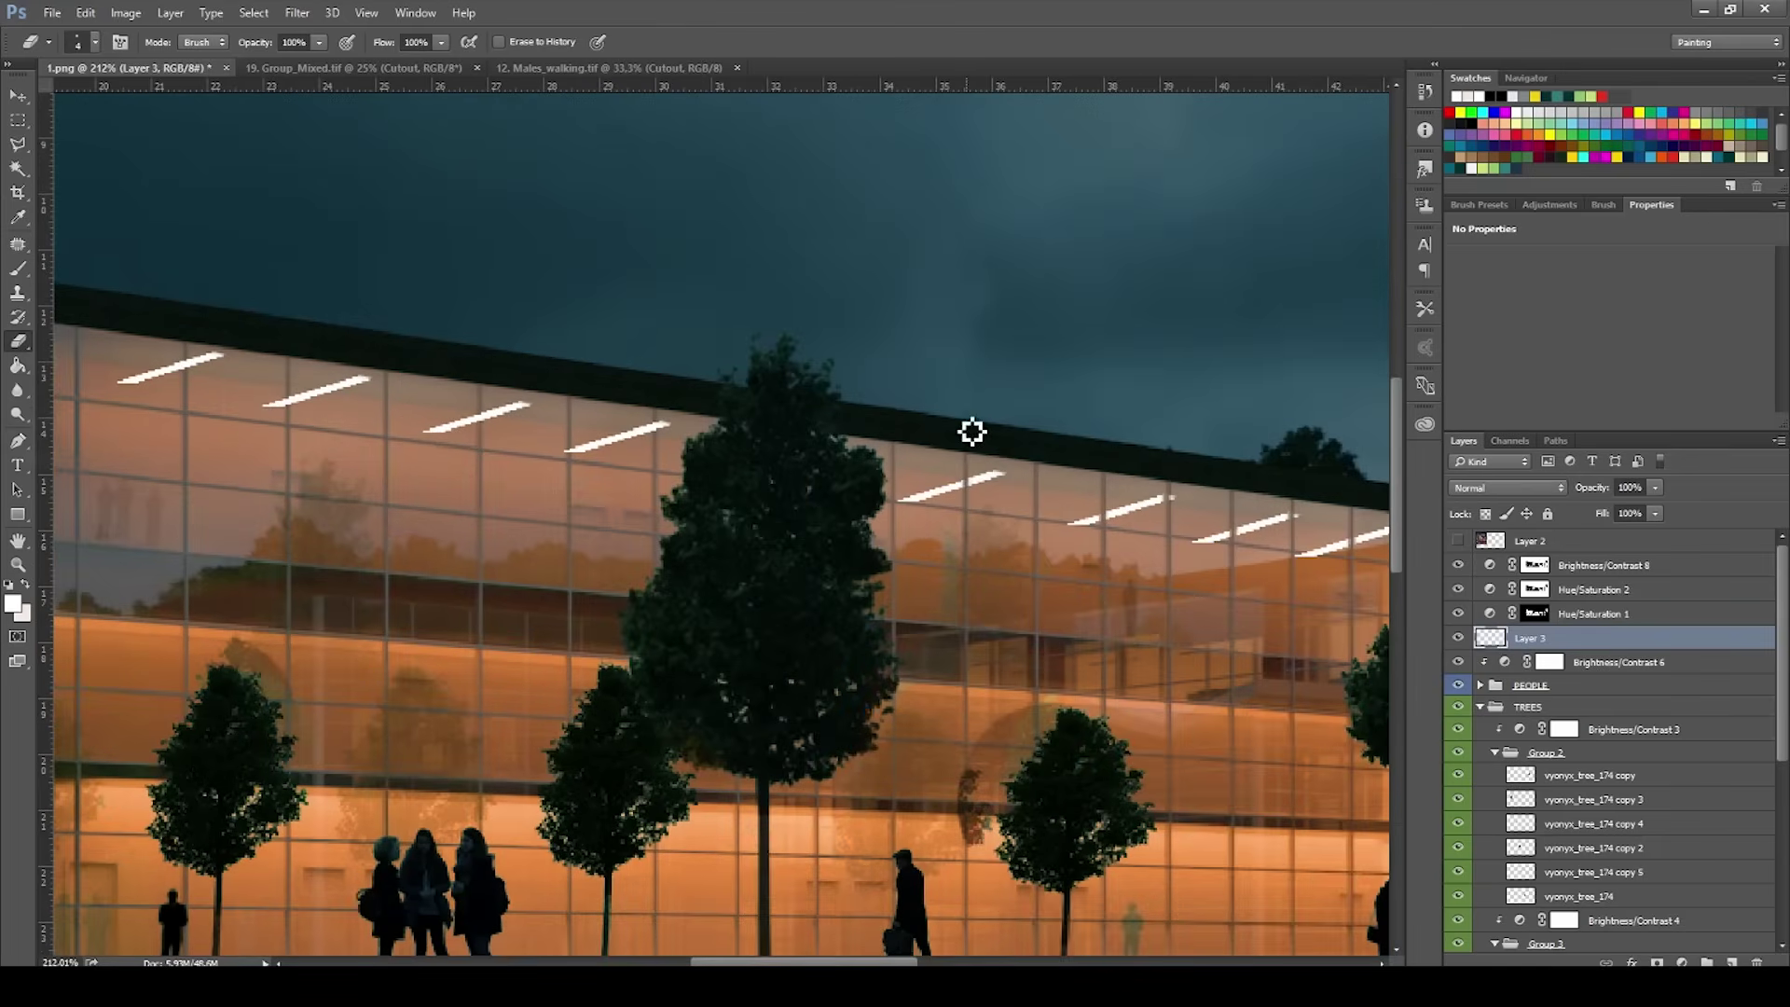
pyautogui.click(655, 426)
pyautogui.moveTo(495, 531); pyautogui.dragTo(791, 504)
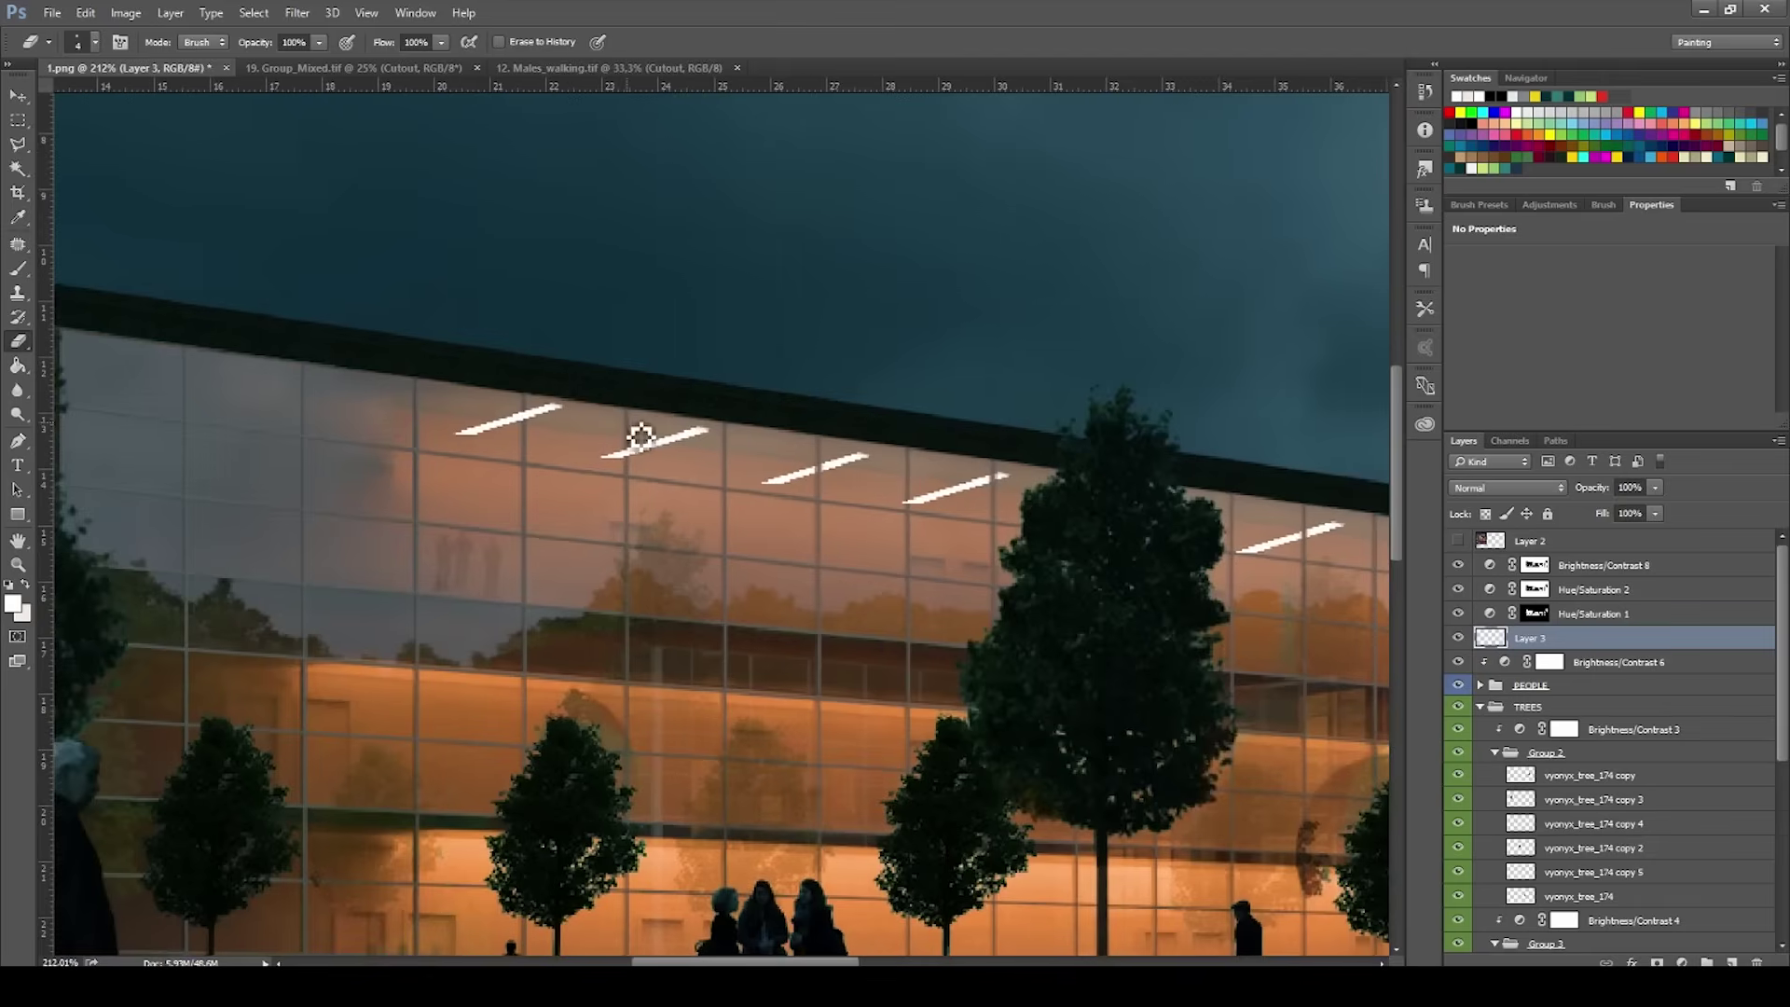
pyautogui.click(519, 416)
# Soften the ceiling lights on Layer 3 with a Gaussian Blur of 0.3 pixels radius.
pyautogui.moveTo(957, 571); pyautogui.dragTo(340, 495)
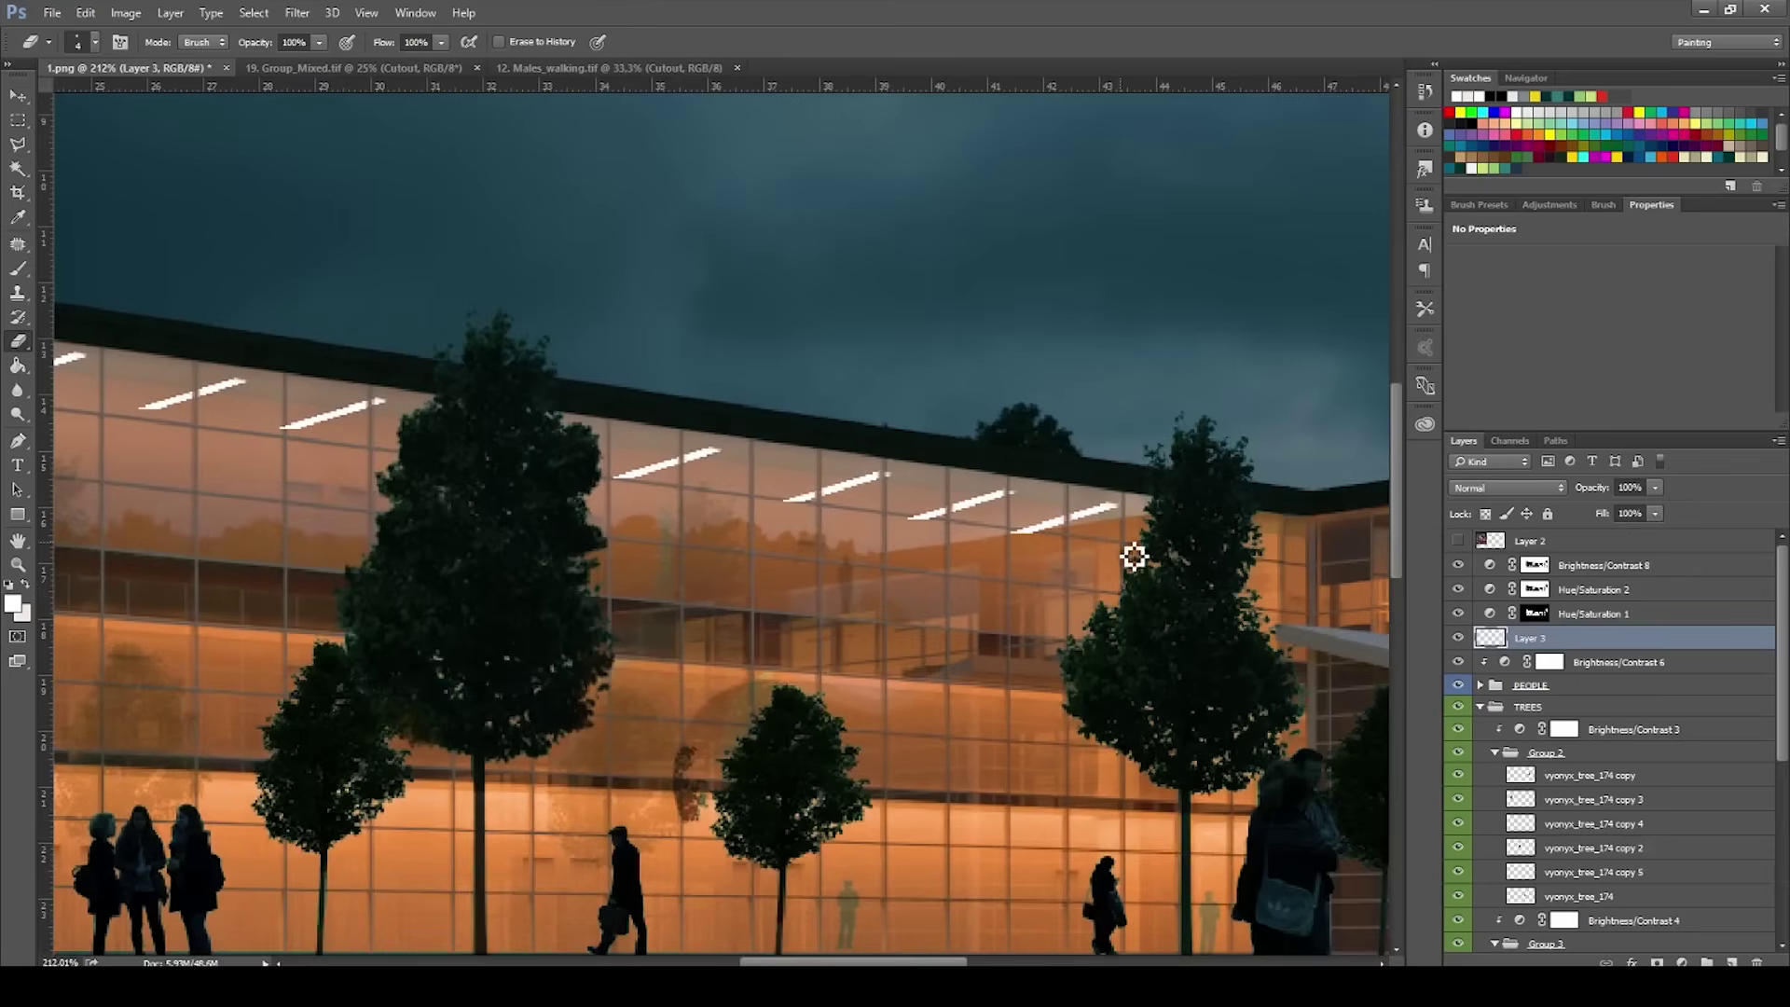
pyautogui.scroll(-10, 1134, 555)
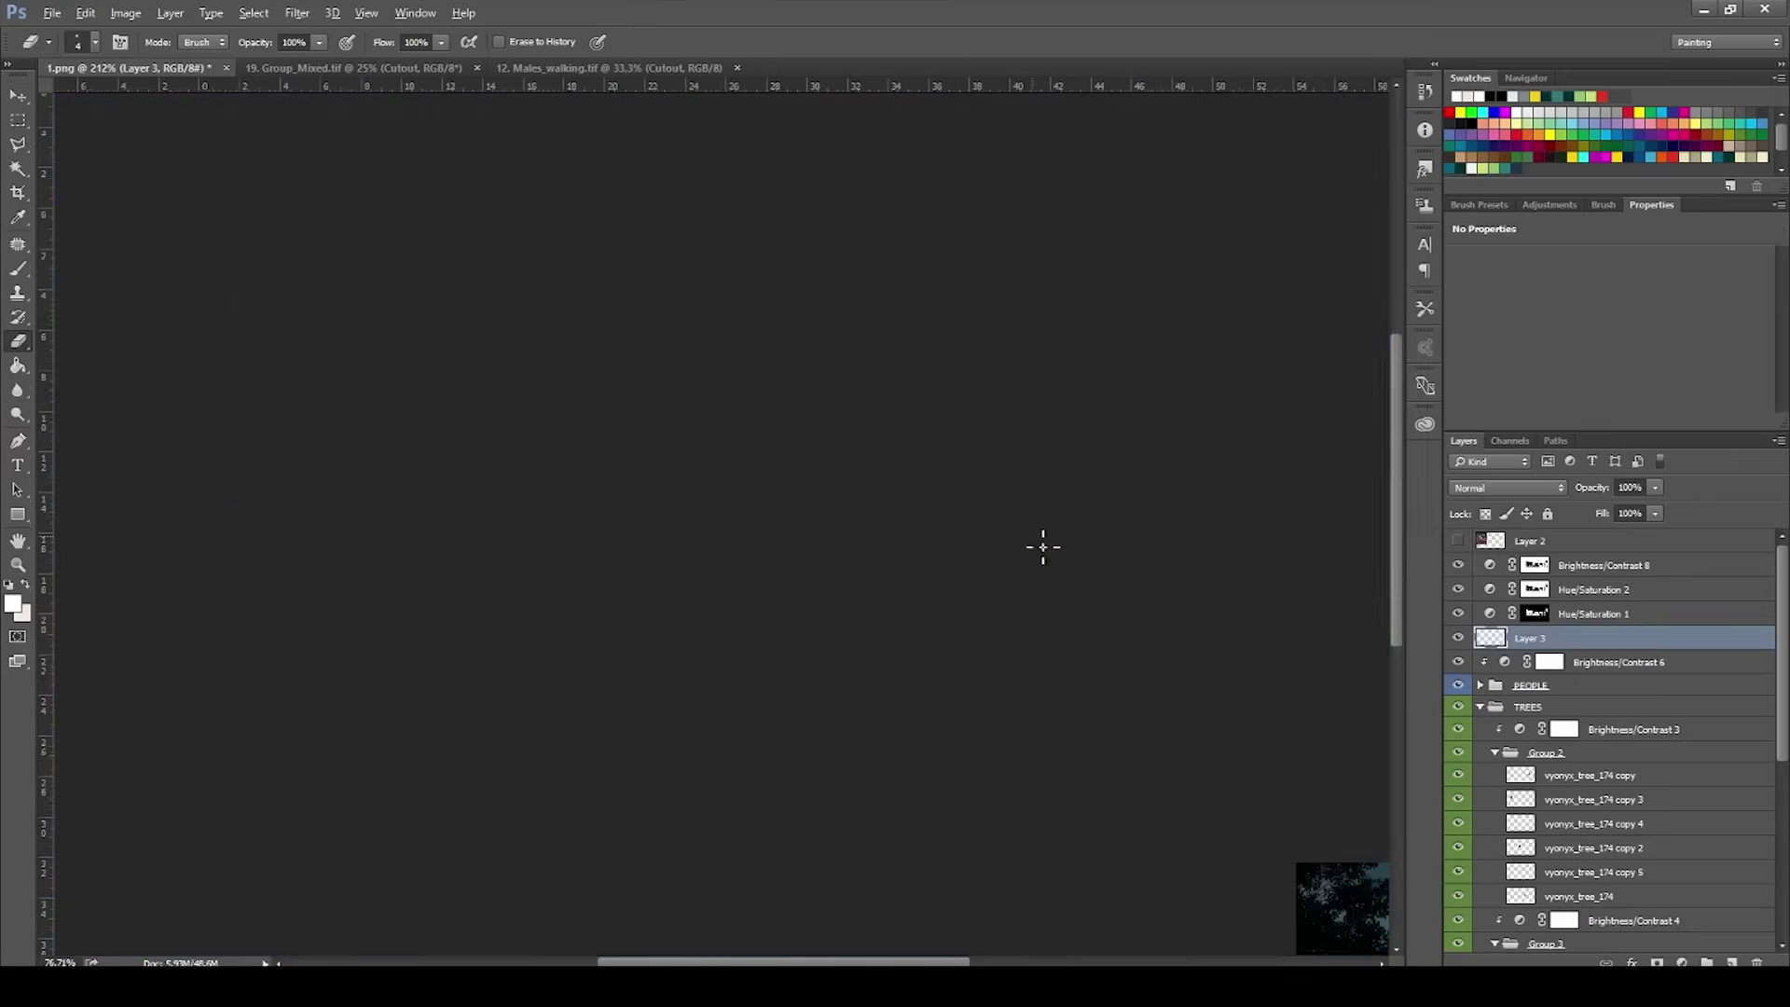
pyautogui.scroll(8, 640, 470)
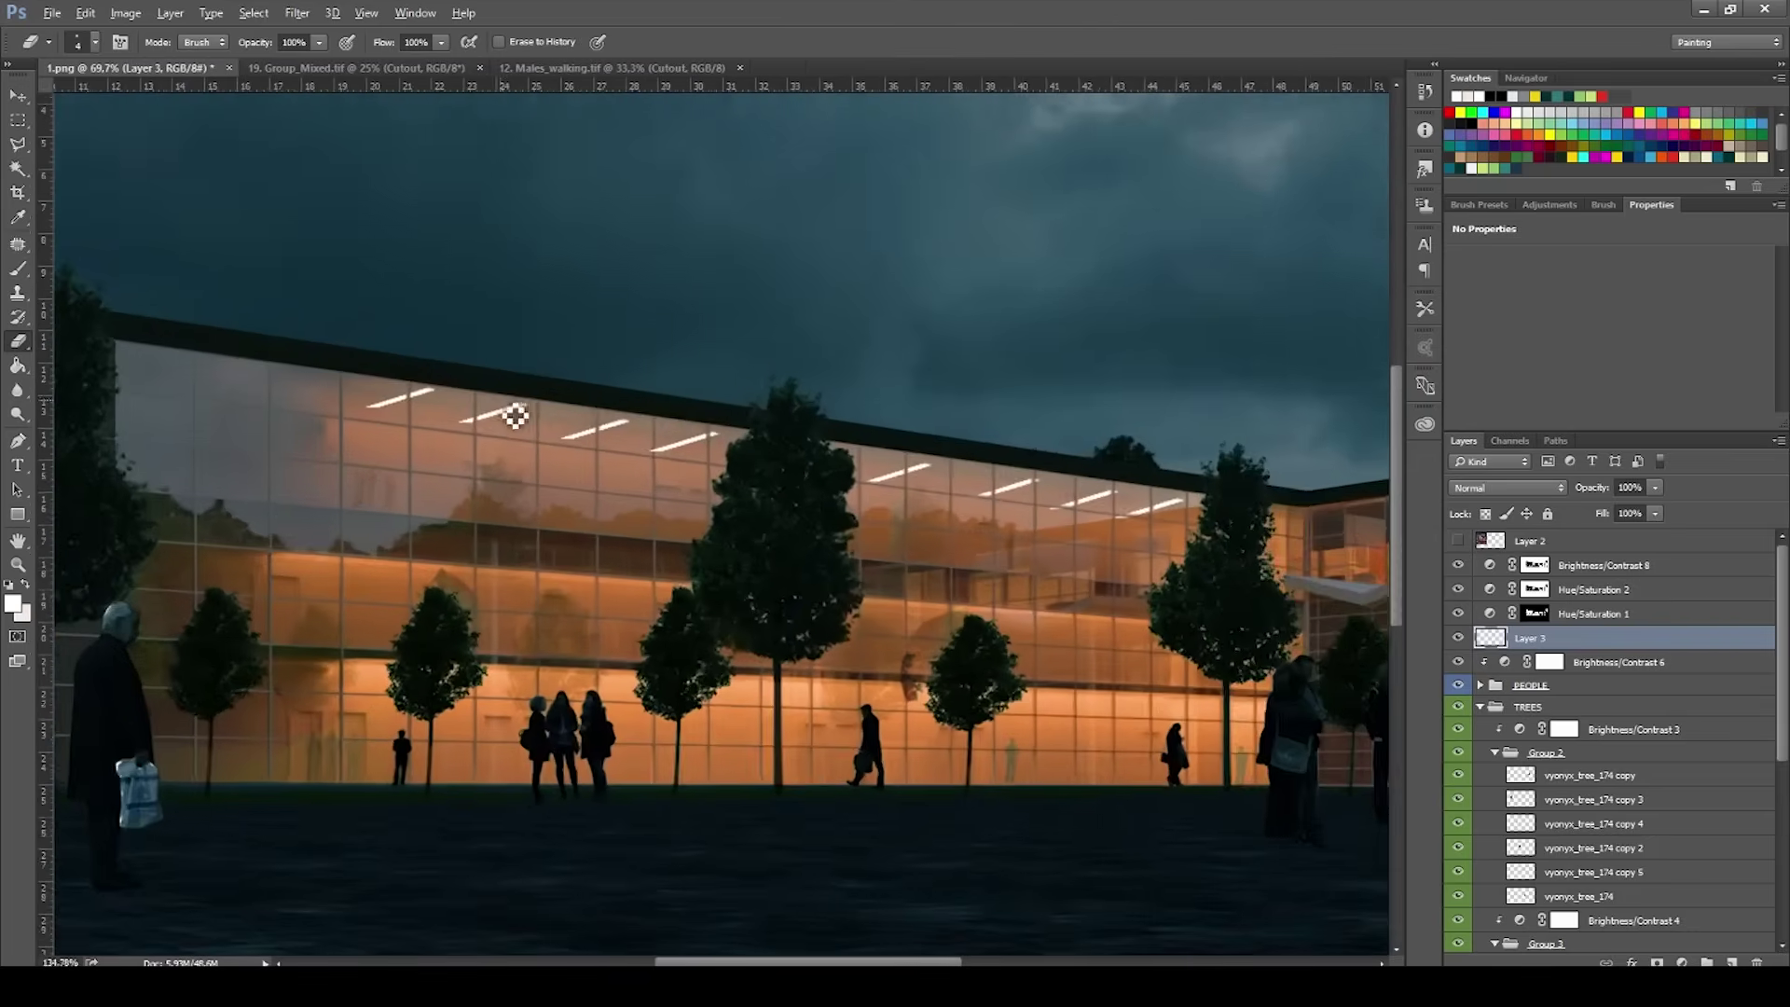
pyautogui.scroll(3, 505, 447)
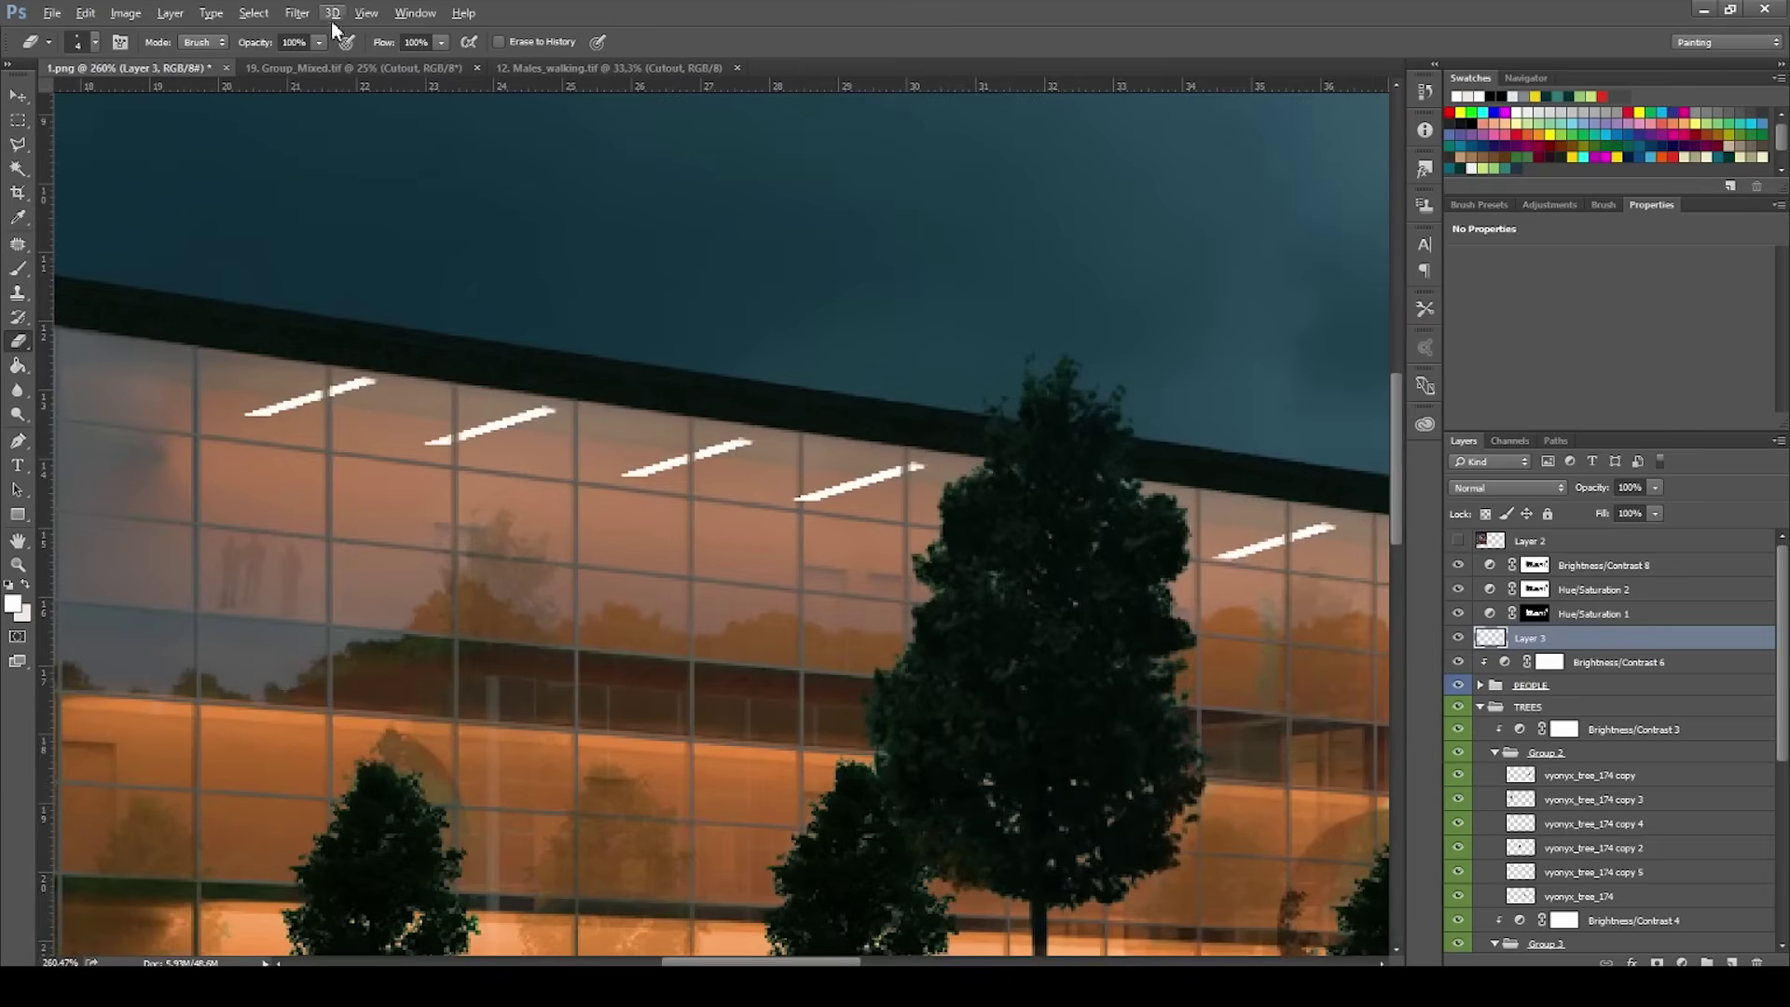
pyautogui.click(298, 13)
pyautogui.moveTo(472, 274)
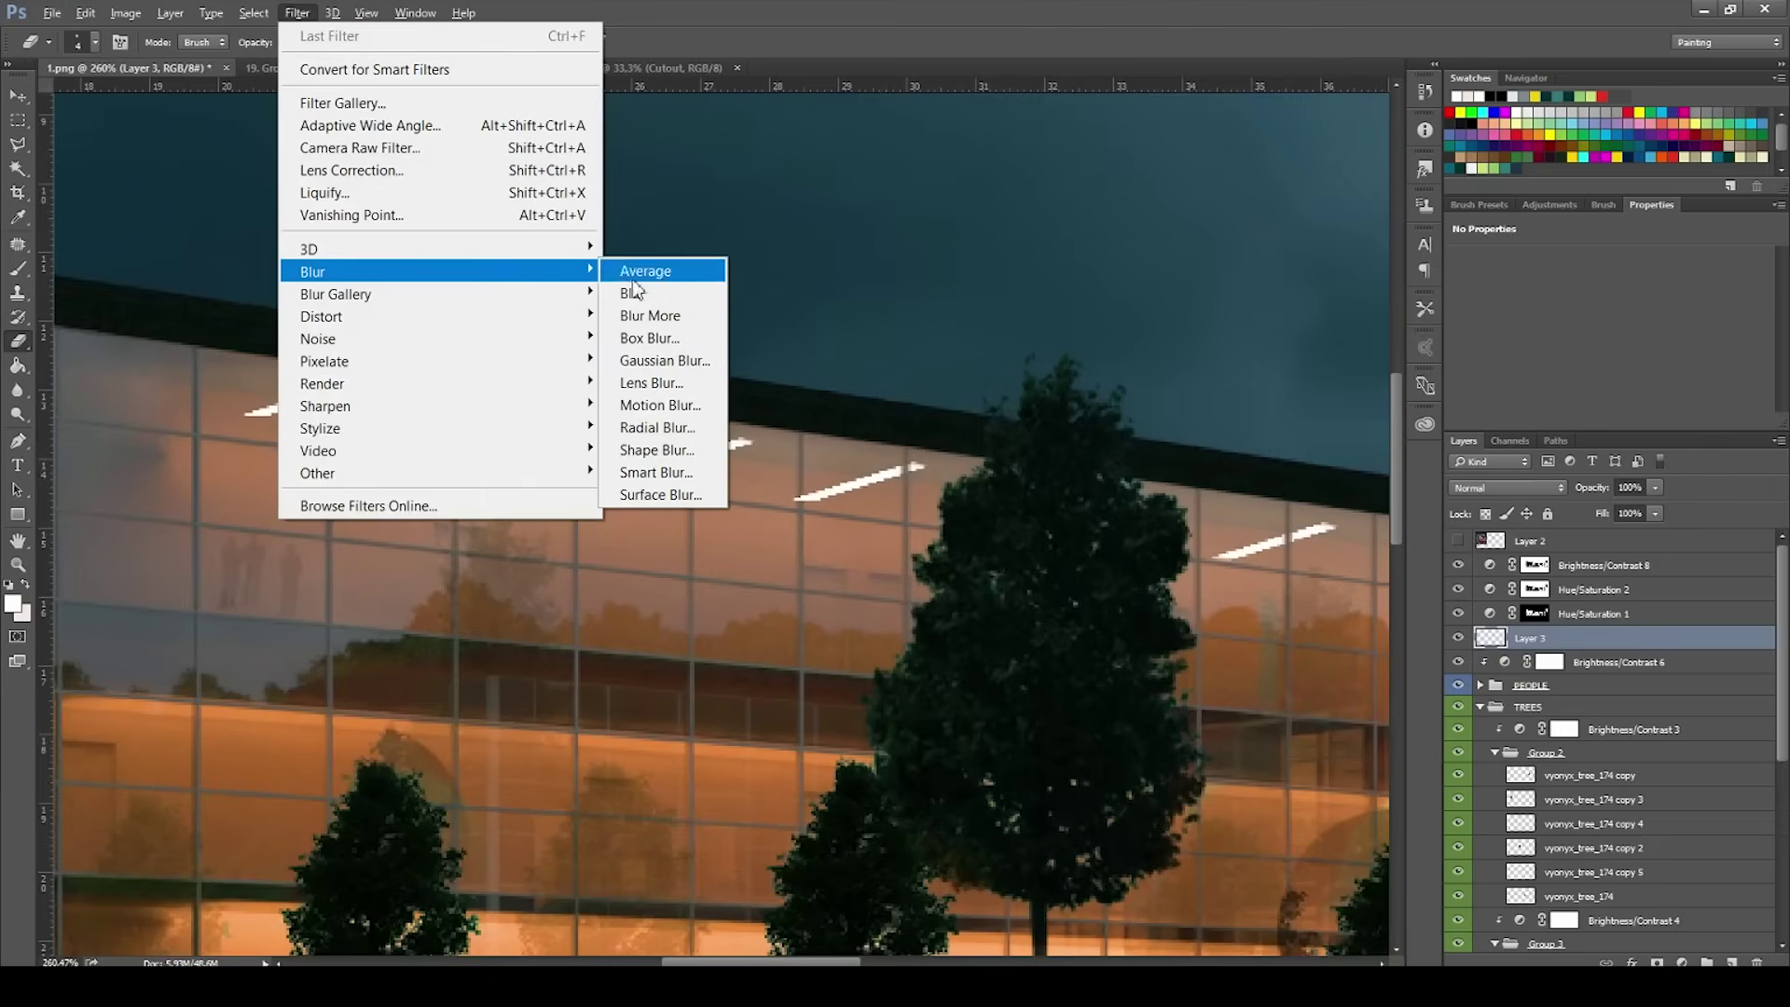
pyautogui.click(658, 361)
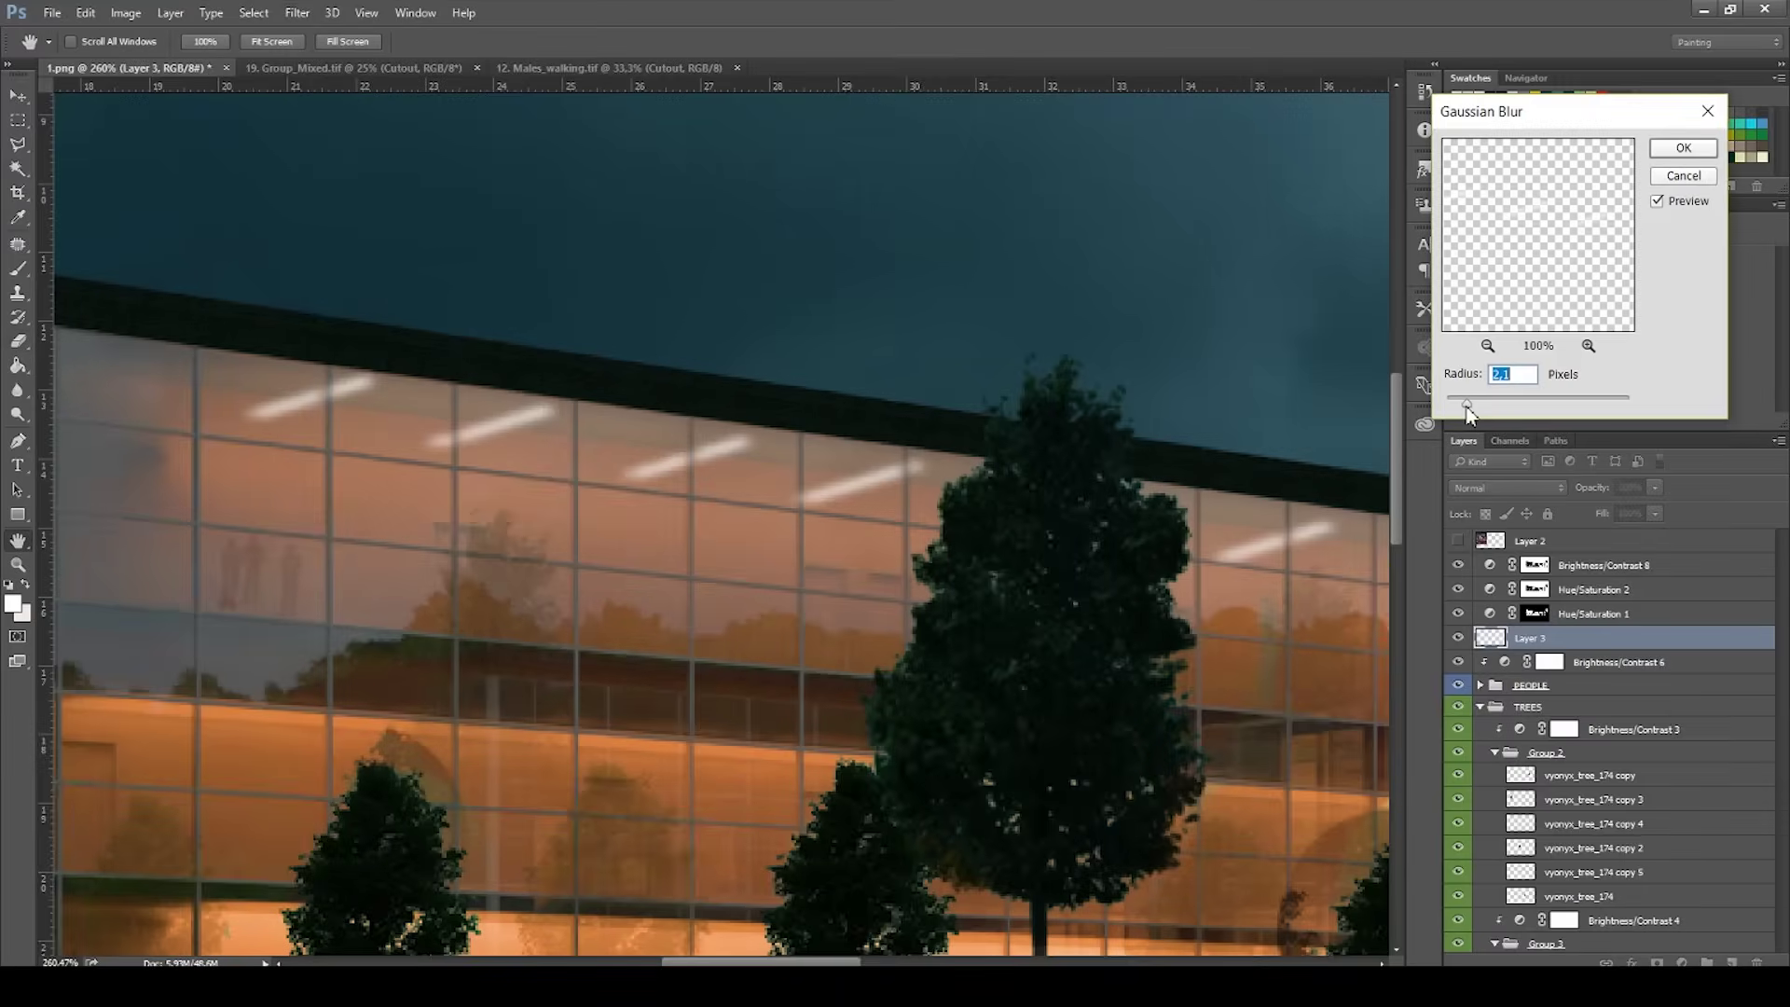
pyautogui.moveTo(1433, 402); pyautogui.dragTo(1436, 402)
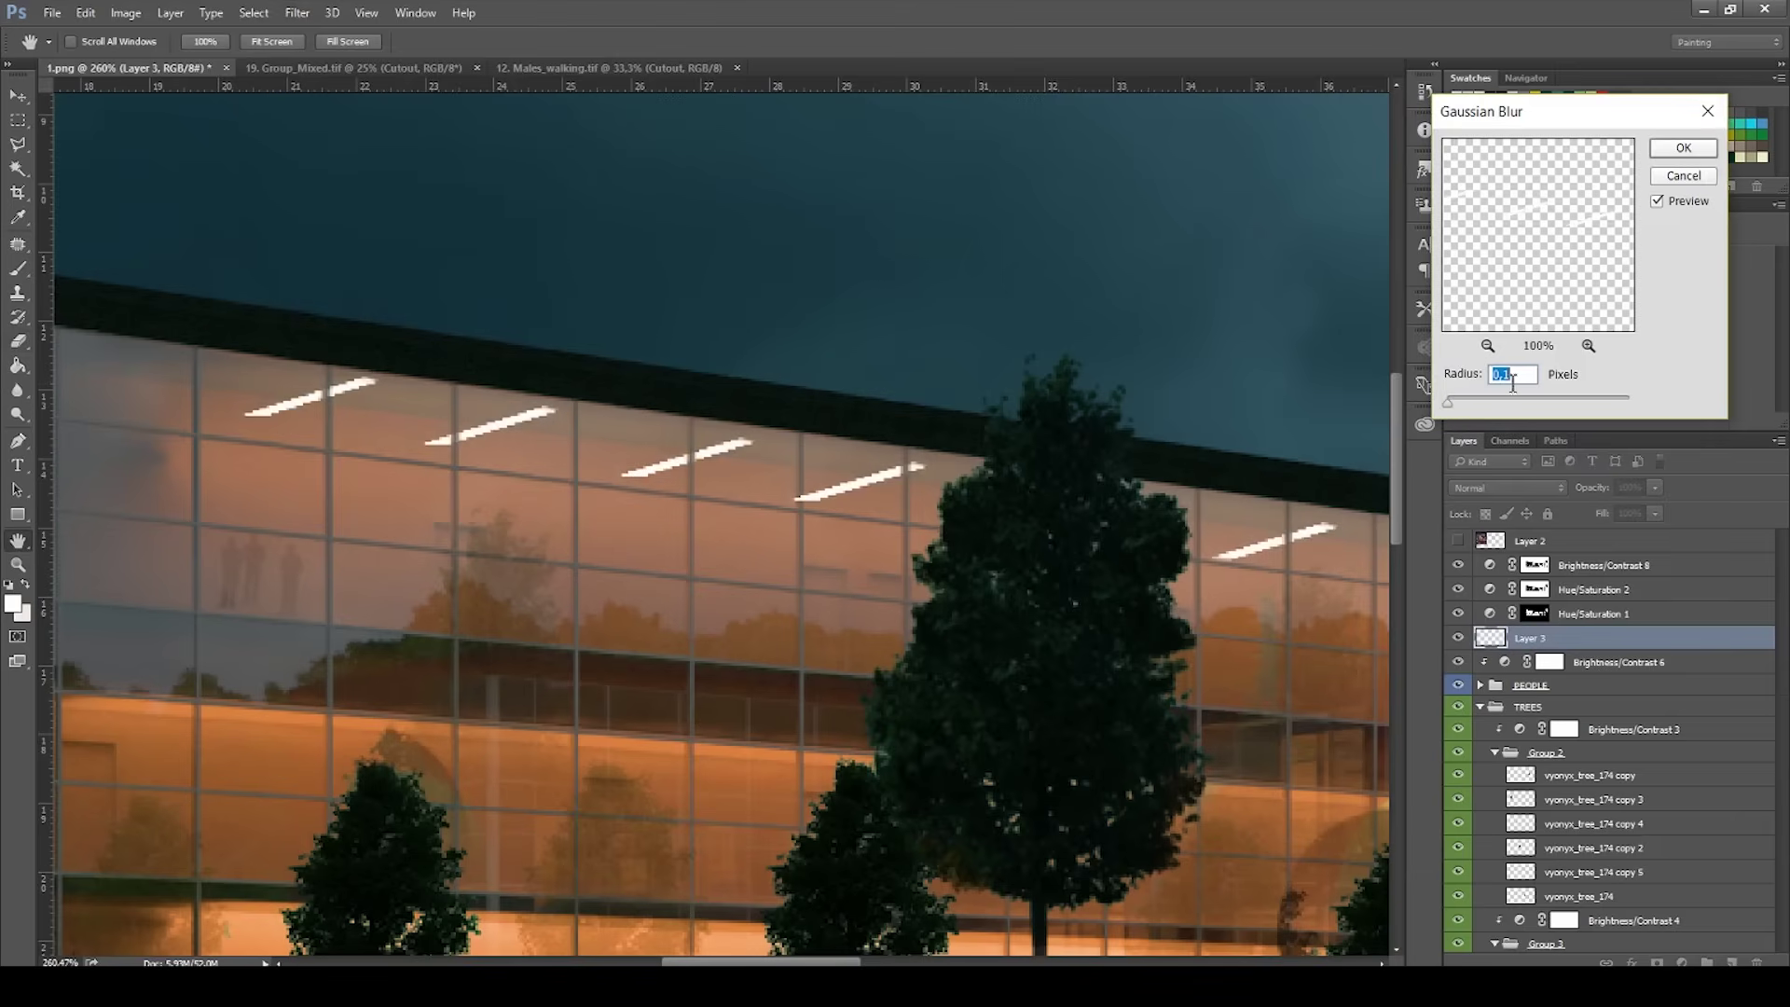
pyautogui.moveTo(1470, 382); pyautogui.dragTo(1473, 375)
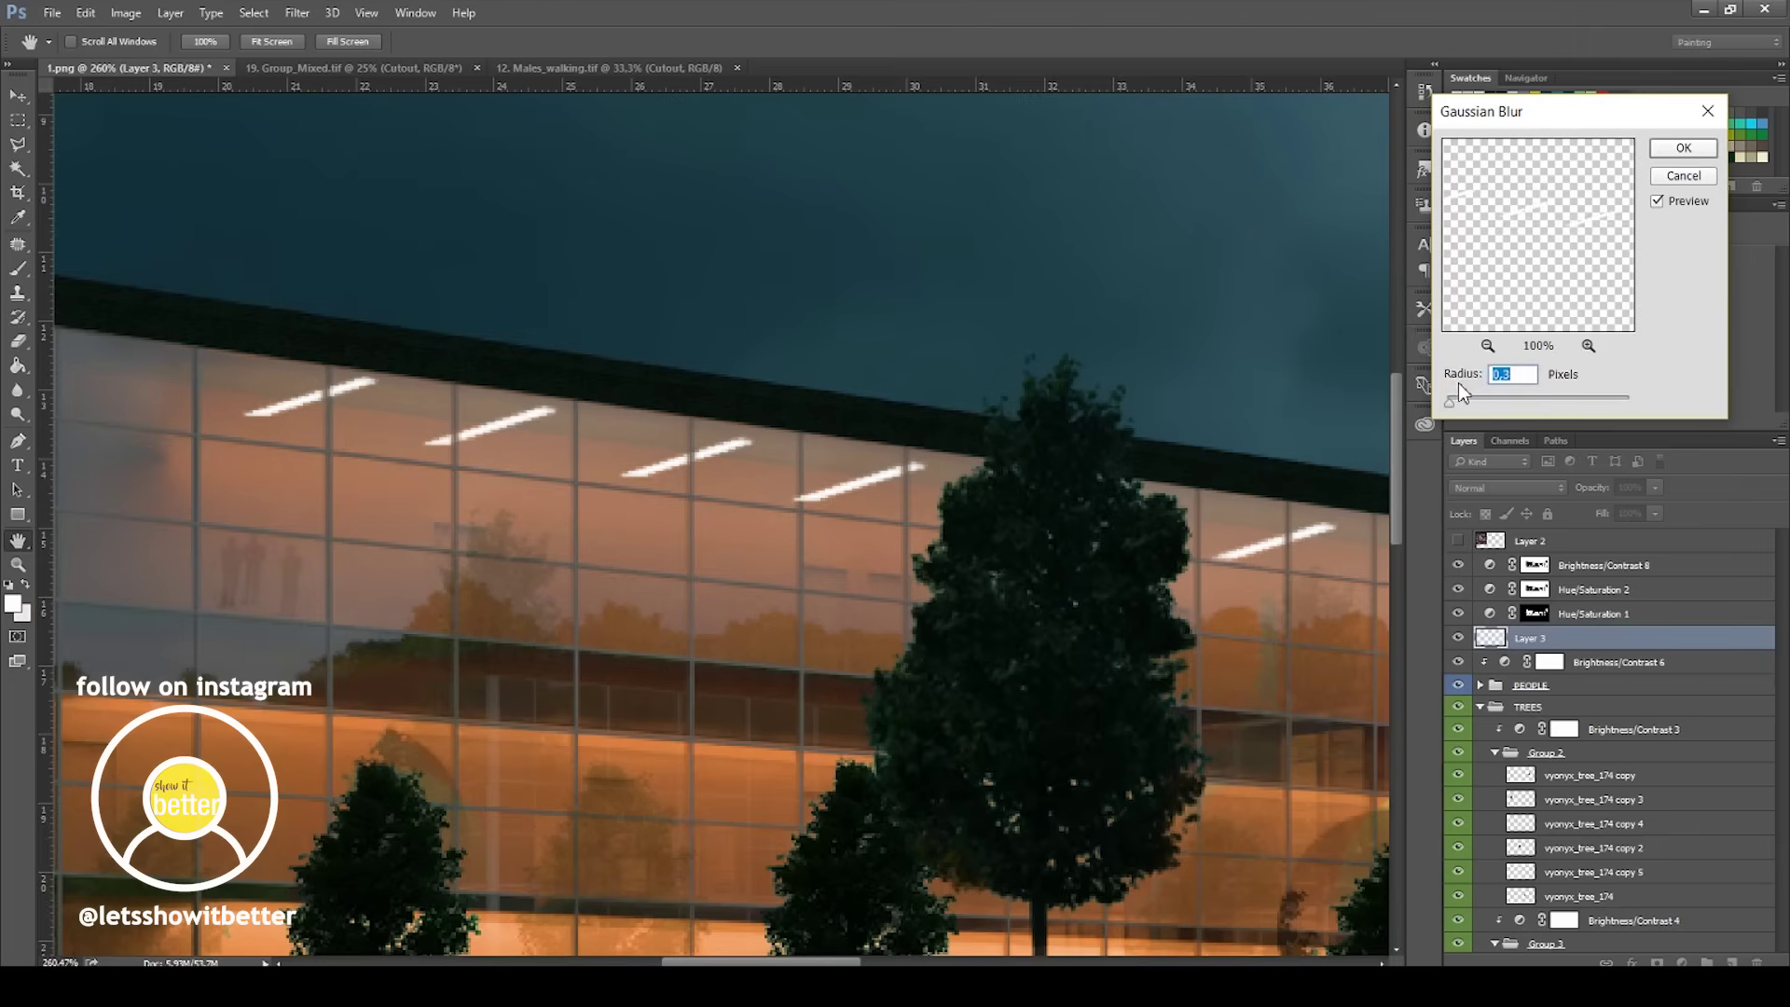
pyautogui.click(1660, 177)
# Try to copy the top-floor ceiling lights onto the floor below with the Clone Stamp.
pyautogui.press('v')
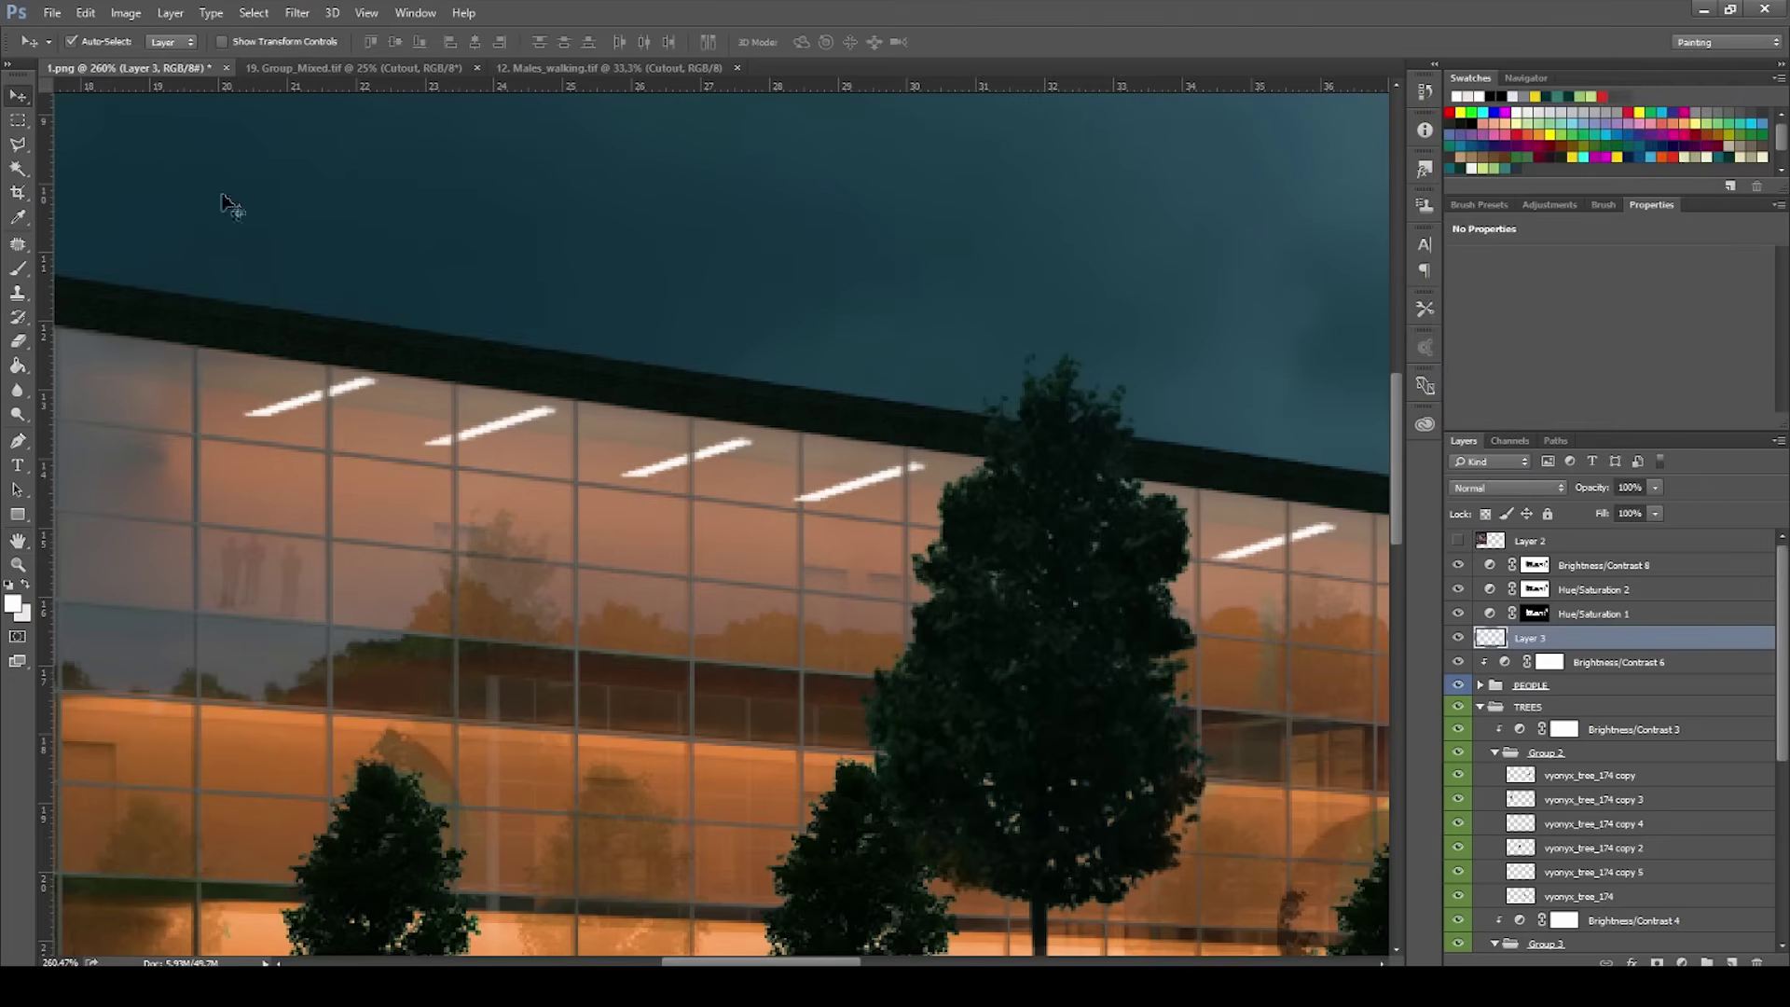
pyautogui.scroll(-2, 674, 461)
pyautogui.scroll(-4, 674, 461)
pyautogui.scroll(2, 667, 494)
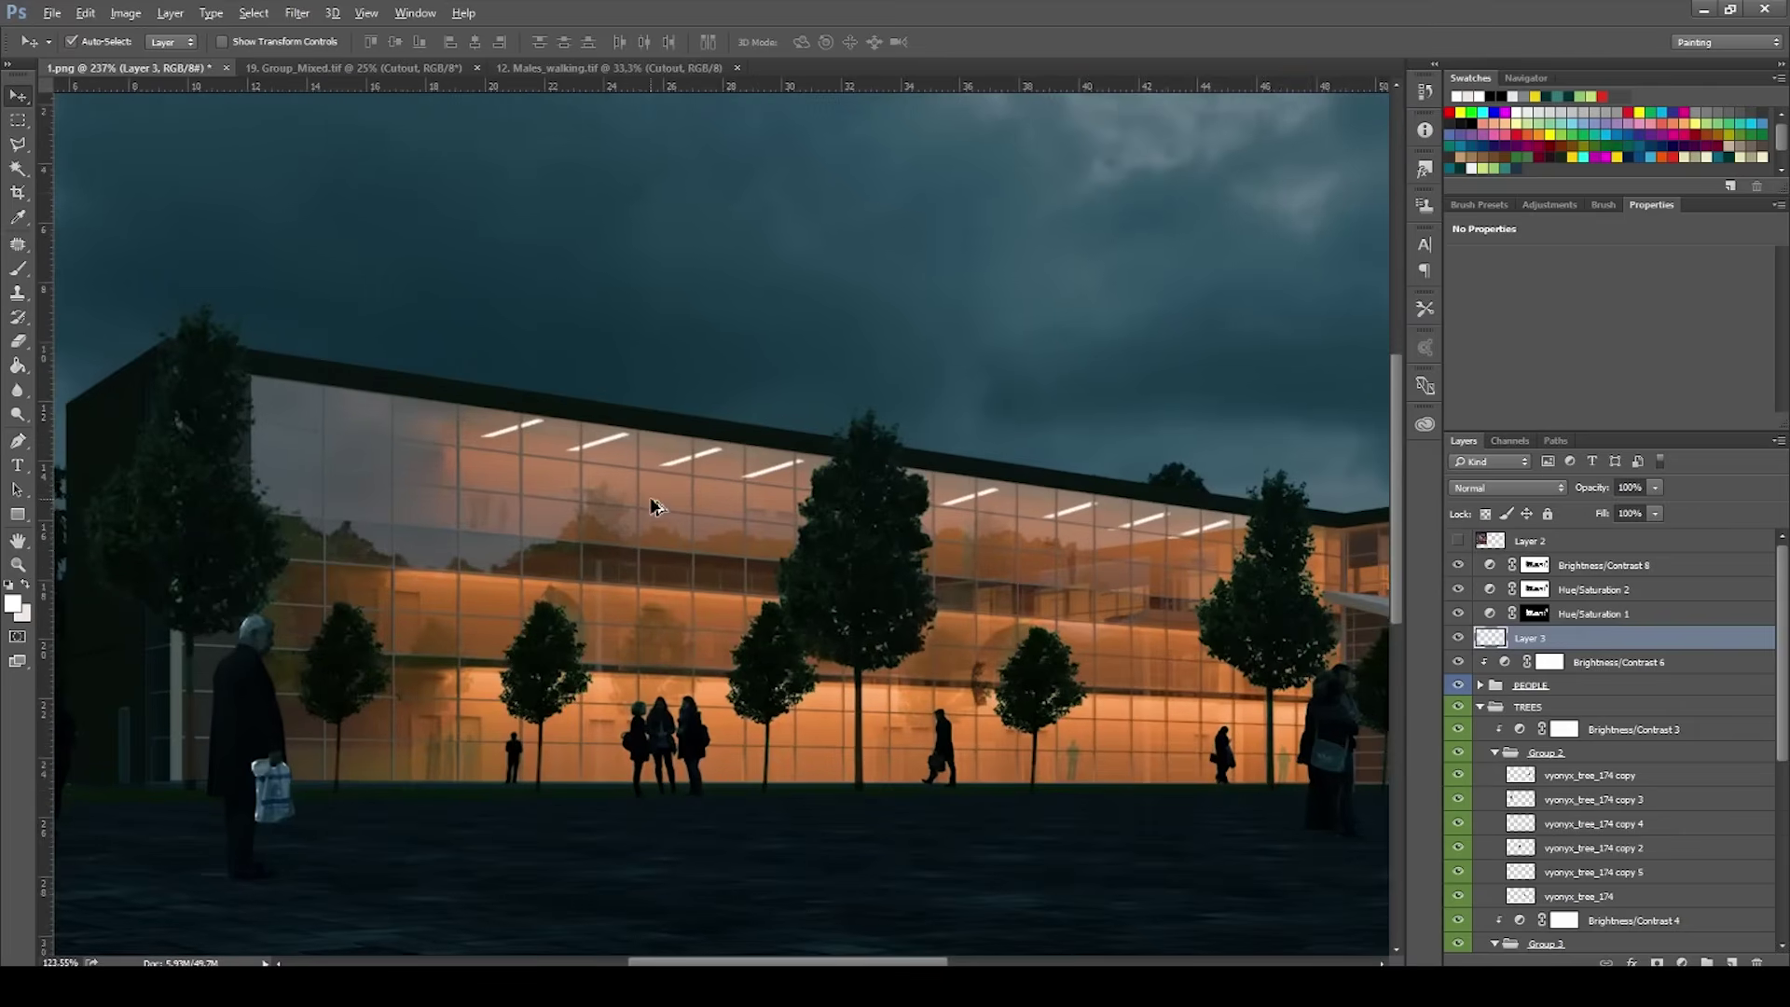
pyautogui.press('s')
pyautogui.press('Escape')
pyautogui.keyDown('alt'); pyautogui.rightClick(682, 465); pyautogui.keyUp('alt')
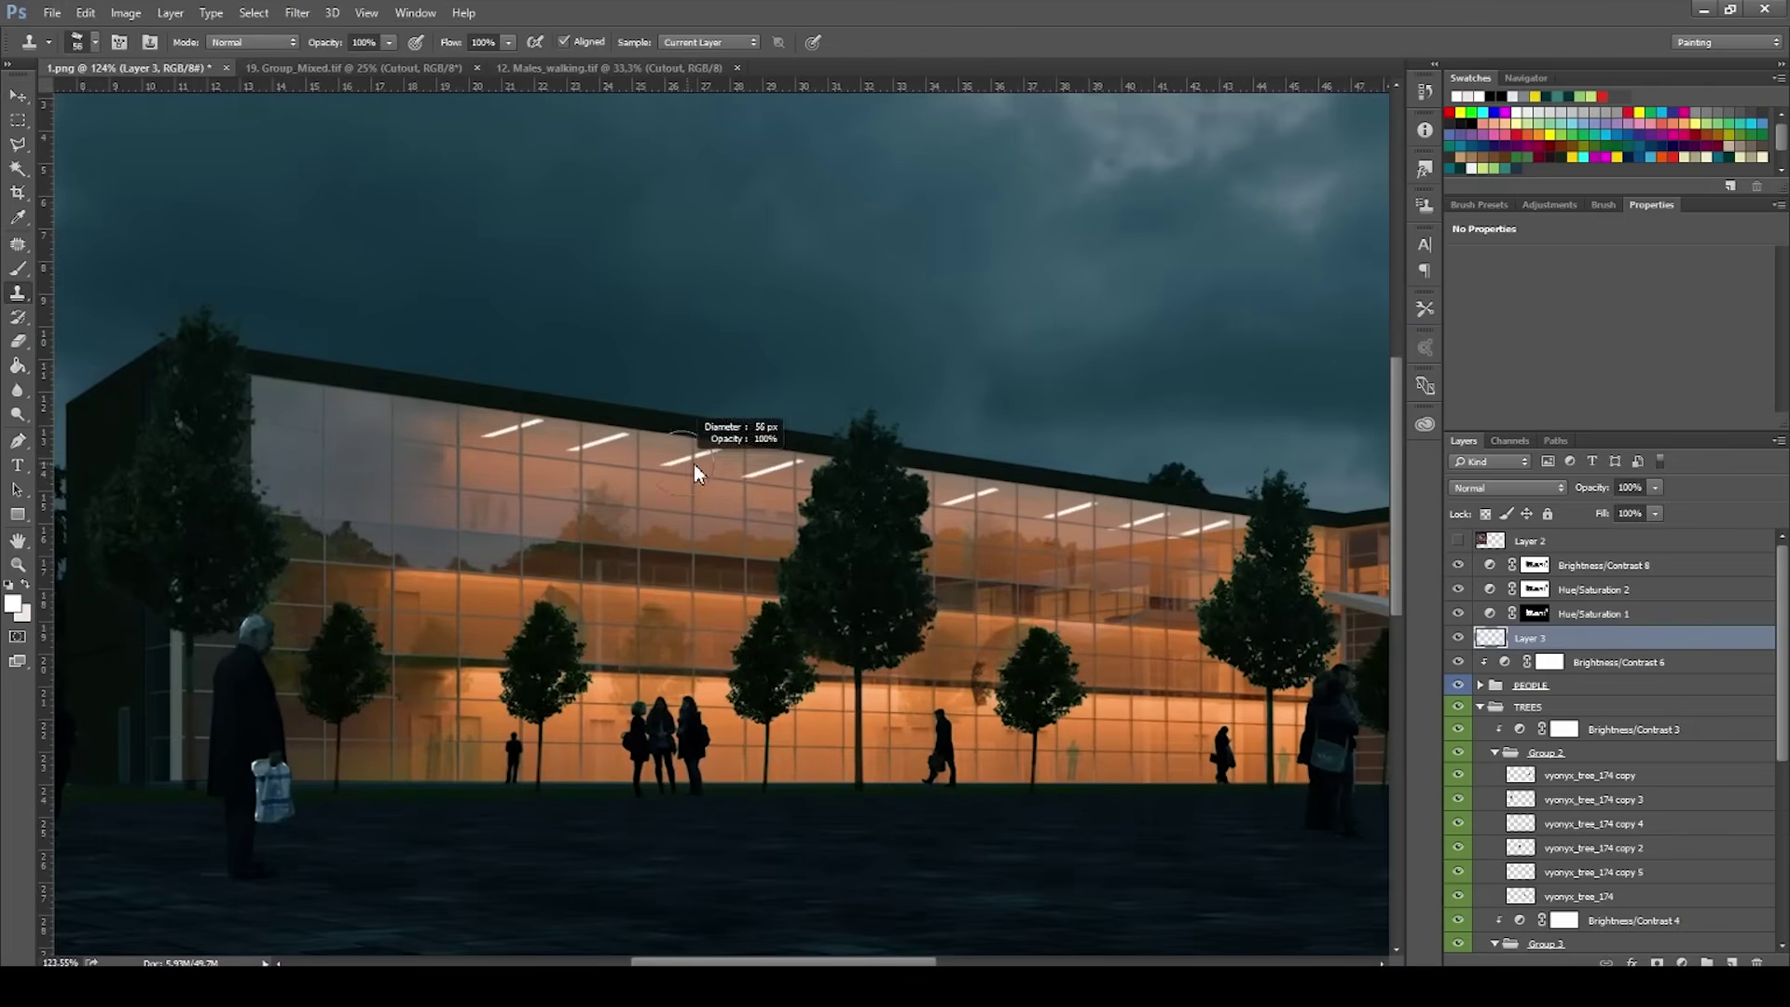
pyautogui.moveTo(757, 611)
pyautogui.mouseDown()
pyautogui.moveTo(631, 618)
pyautogui.moveTo(1276, 615)
pyautogui.mouseUp()
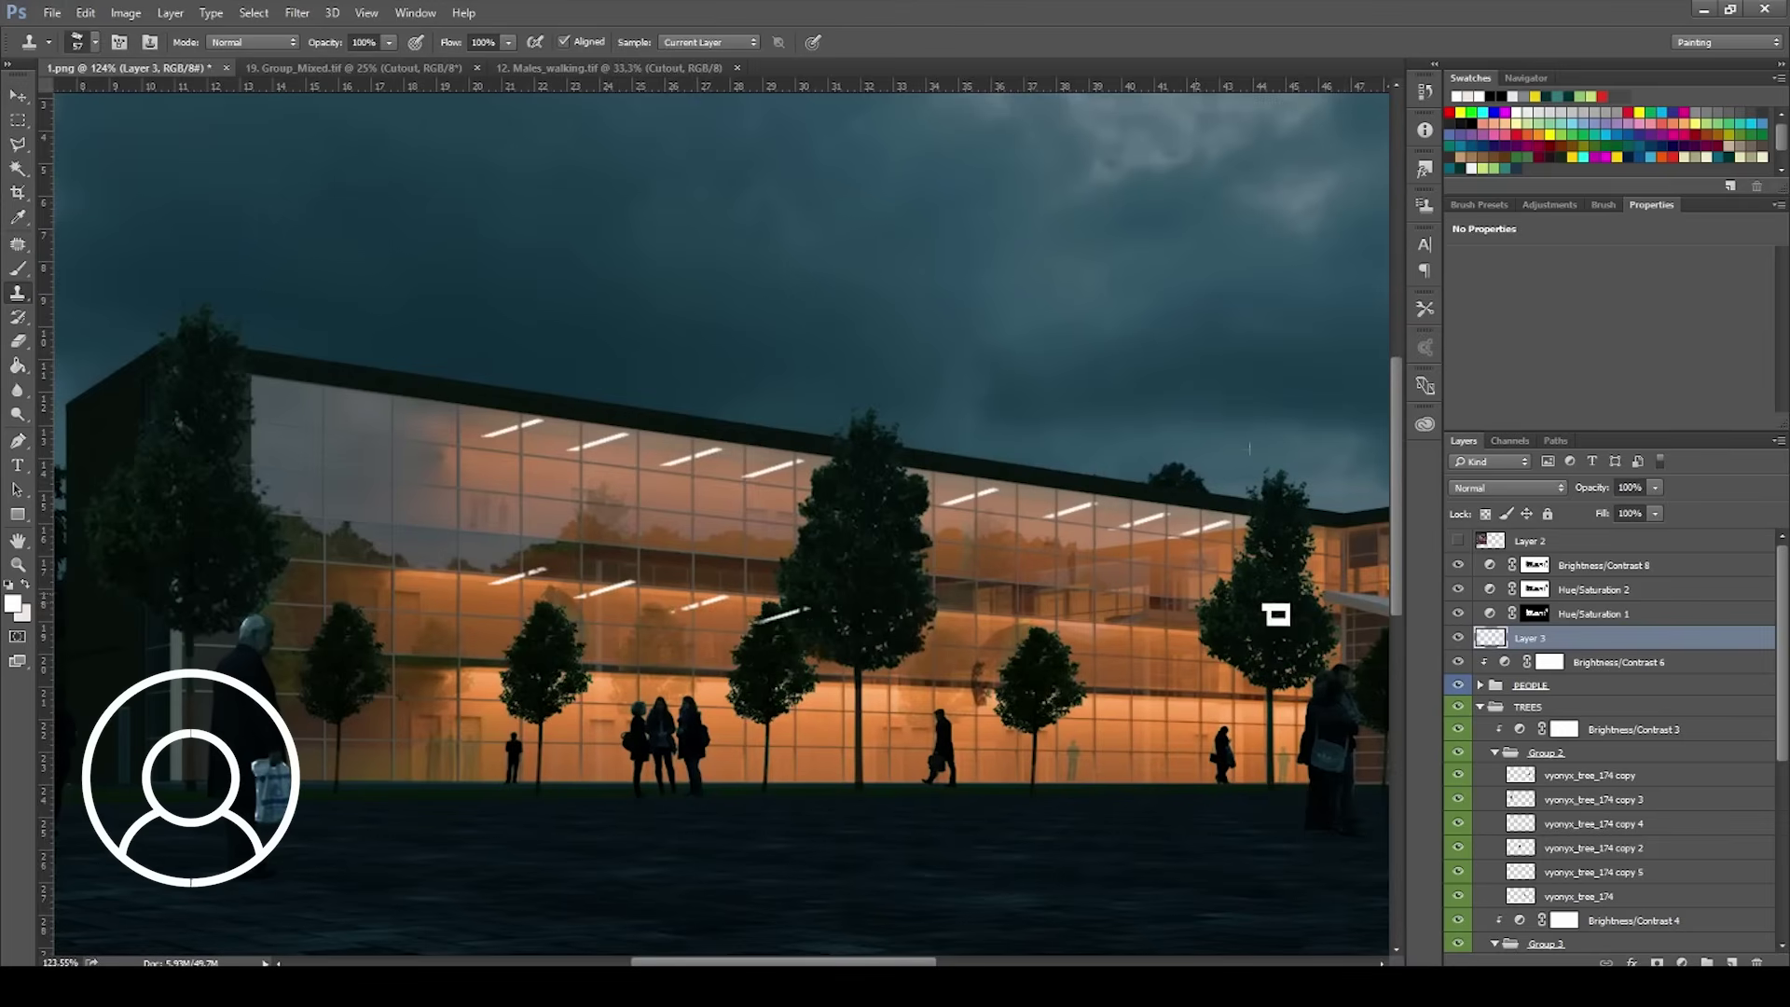
pyautogui.hotkey('ctrl', 'z')
pyautogui.moveTo(505, 617)
pyautogui.mouseDown()
pyautogui.moveTo(523, 603)
pyautogui.moveTo(1222, 652)
pyautogui.moveTo(1082, 680)
pyautogui.mouseUp()
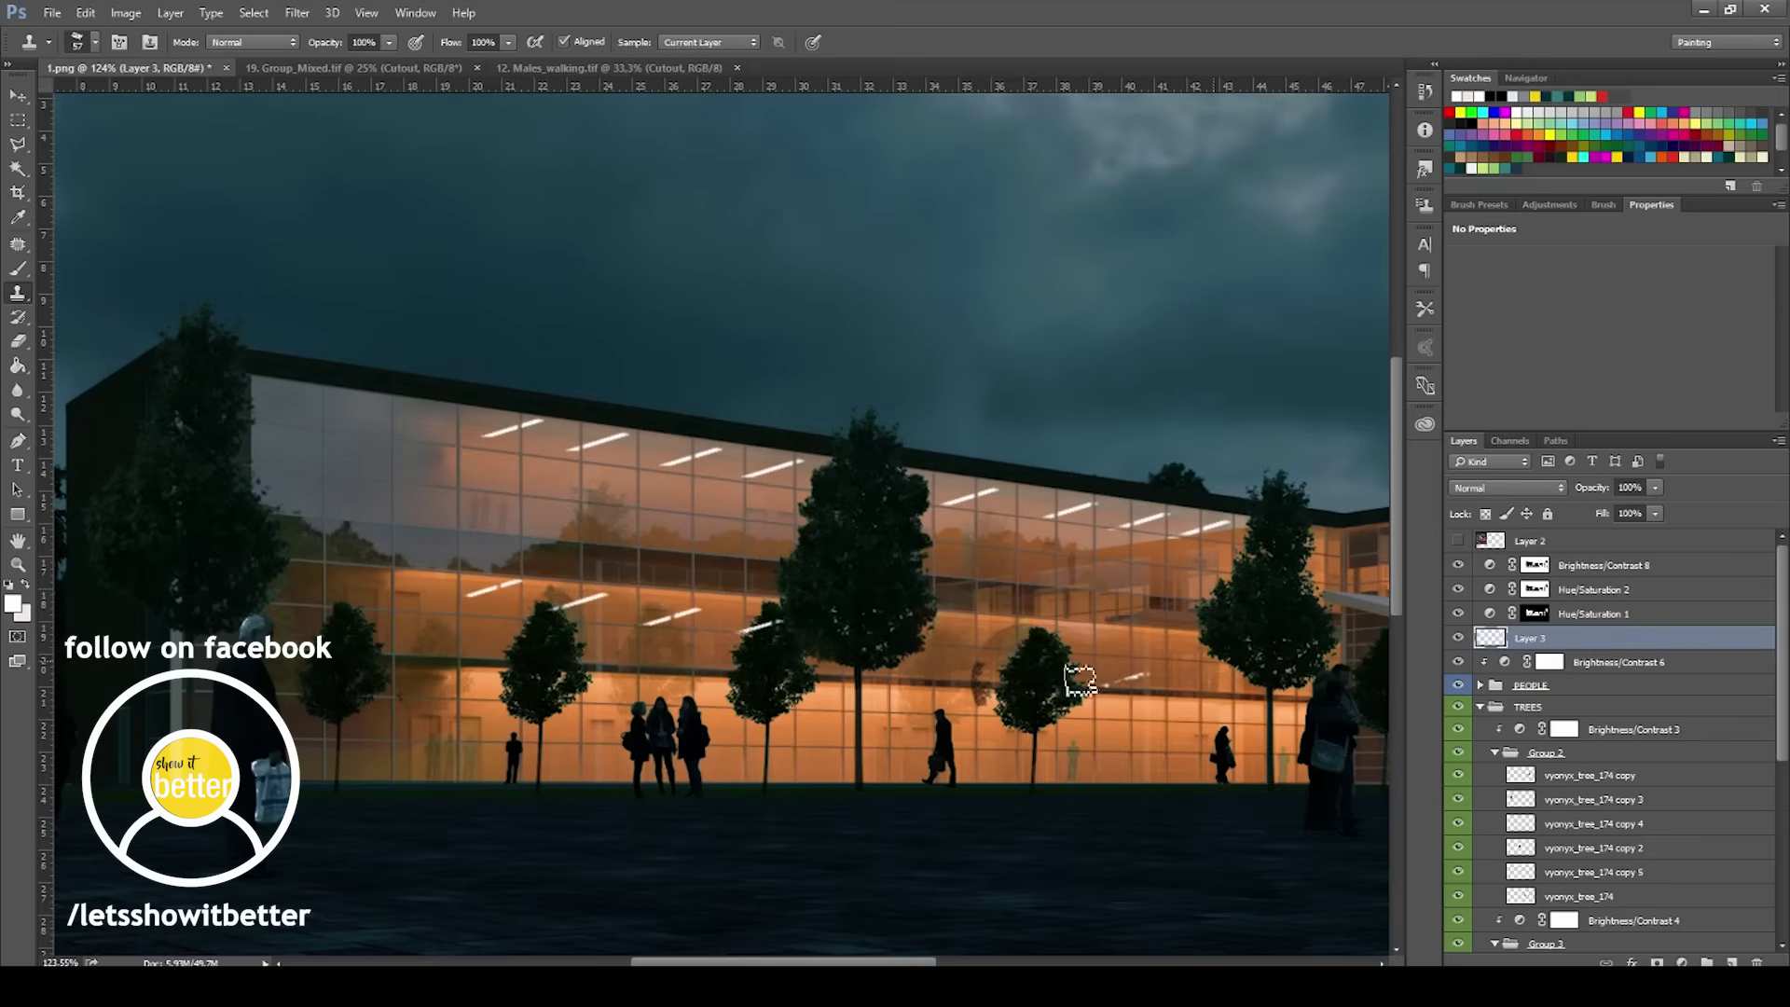
pyautogui.scroll(-5, 771, 668)
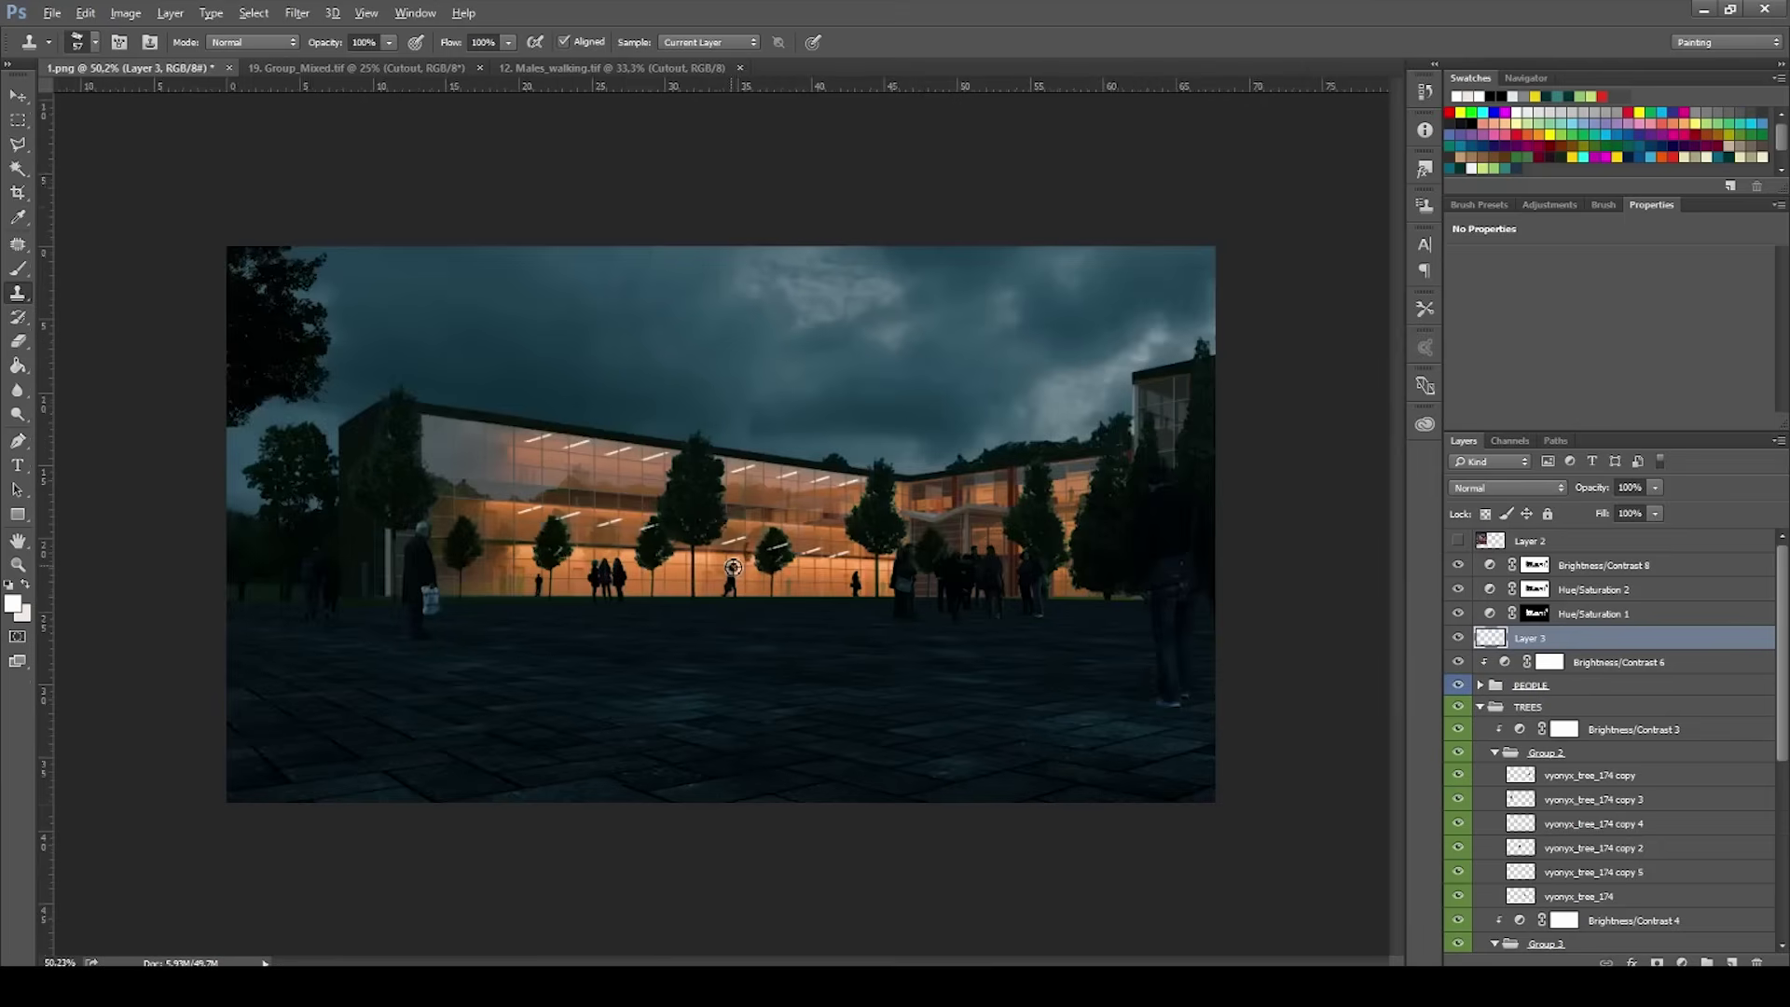
pyautogui.scroll(-1, 732, 566)
pyautogui.scroll(5, 733, 567)
pyautogui.press('v')
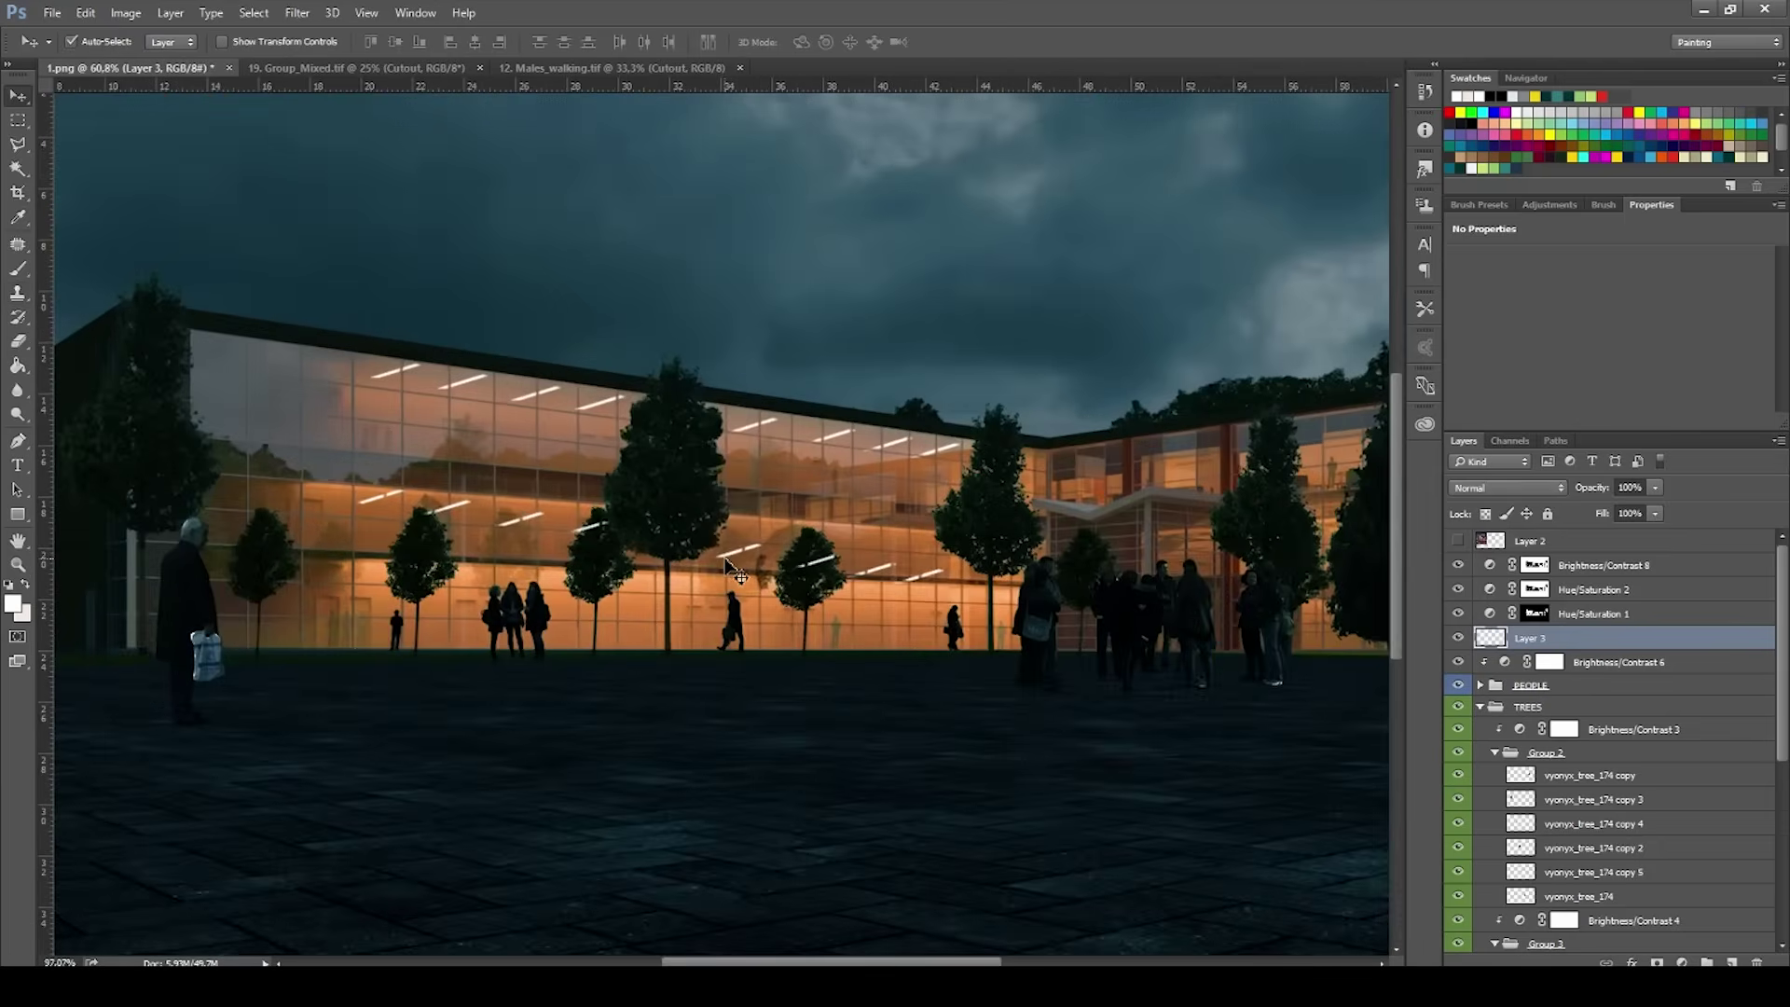
pyautogui.scroll(5, 407, 482)
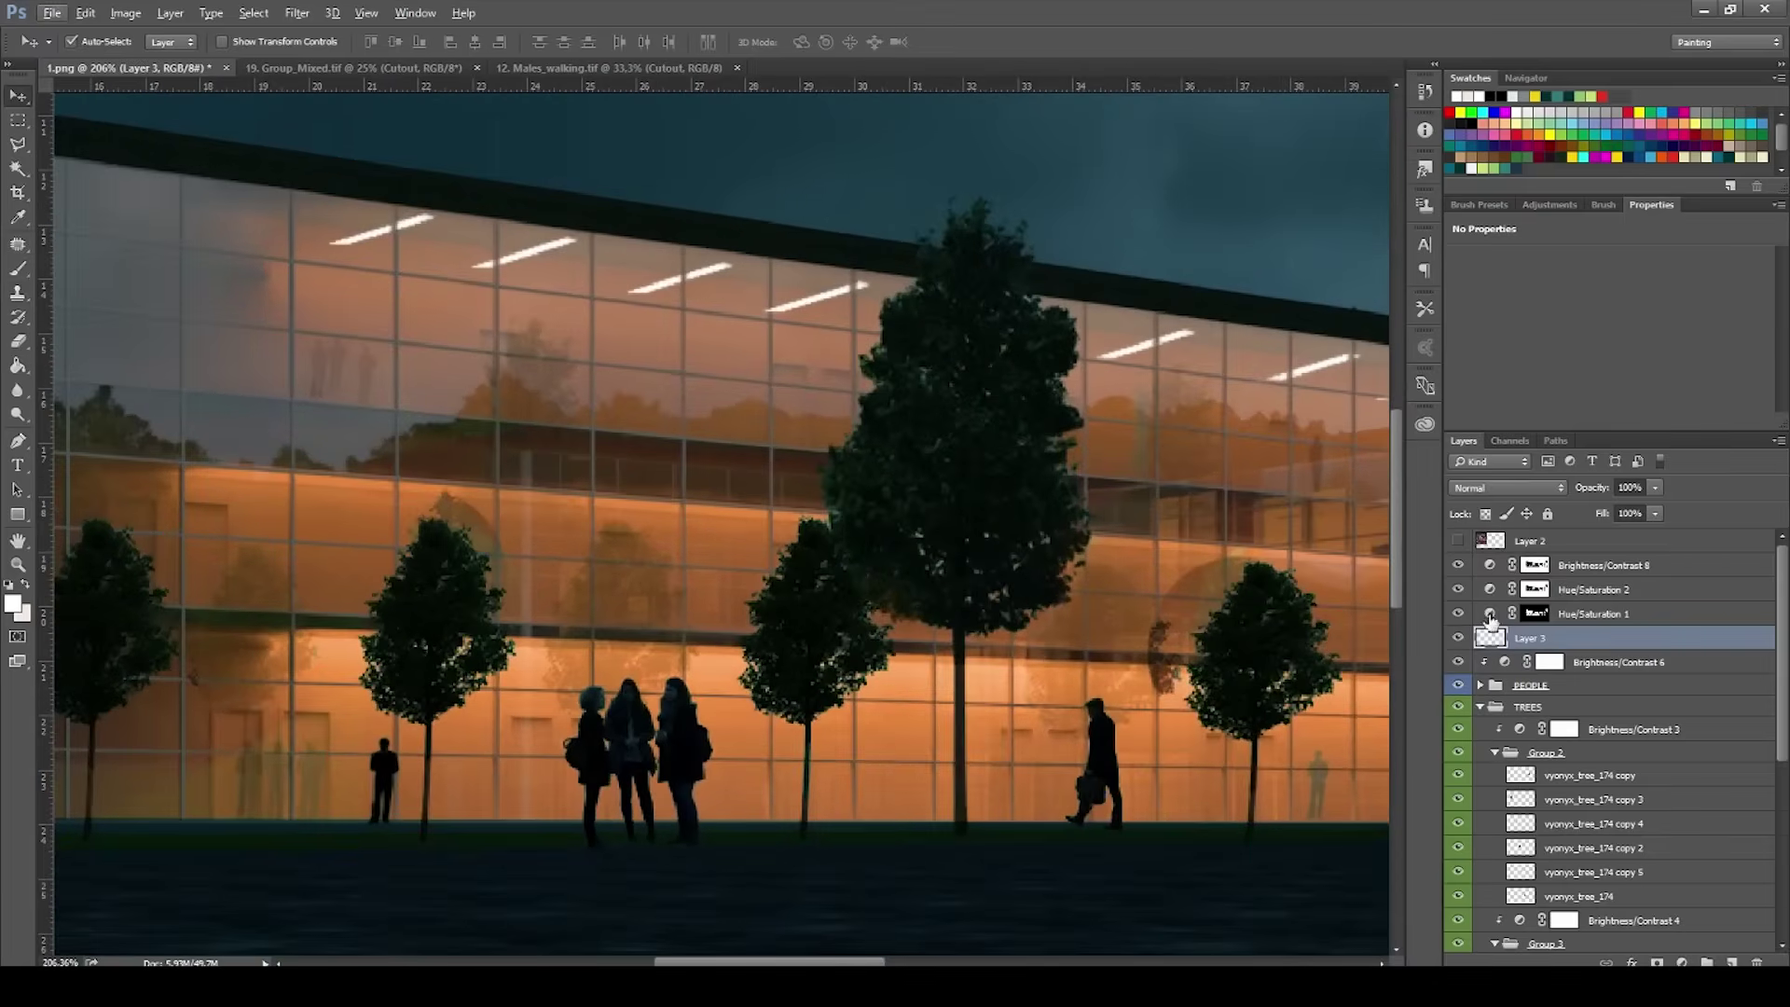
# Outline a thin slanted strip under the middle floor's ceiling with the Polygonal Lasso and fill it white on Layer 3.
pyautogui.press('l')
pyautogui.hotkey('alt', 'l')
pyautogui.press('Escape')
pyautogui.click(394, 481)
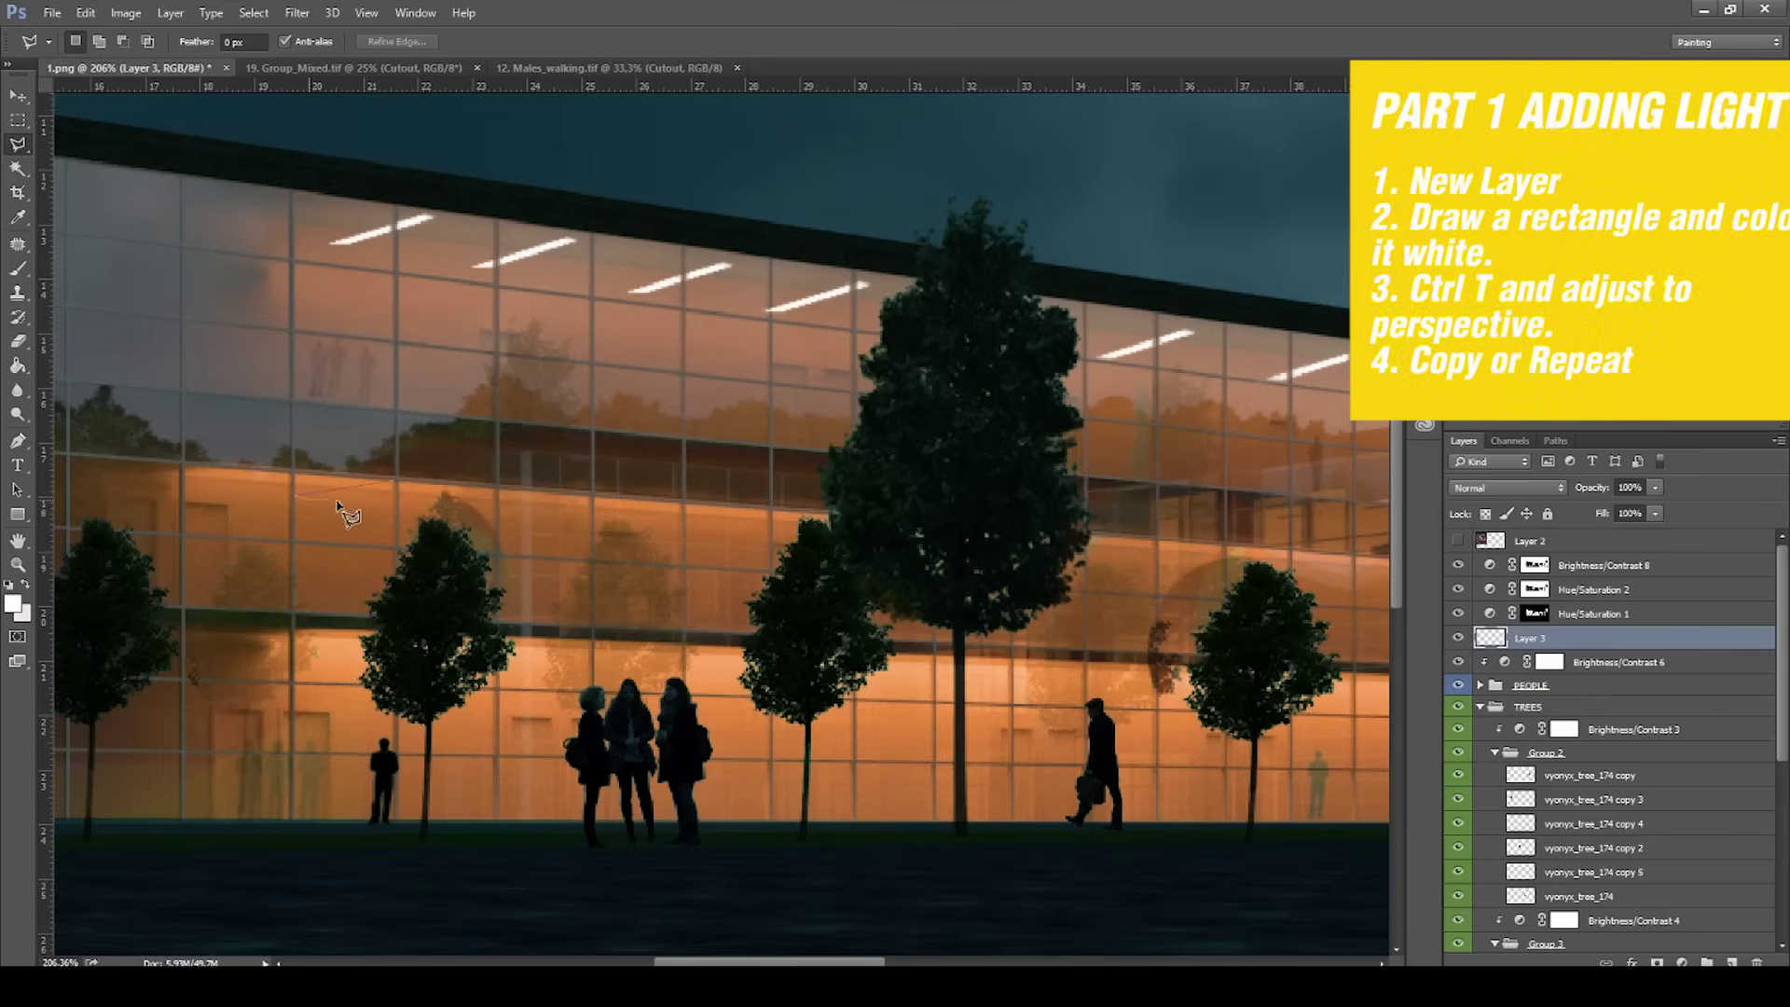
pyautogui.click(398, 482)
pyautogui.press('v')
pyautogui.moveTo(395, 482); pyautogui.dragTo(290, 502)
pyautogui.hotkey('ctrl', 'z')
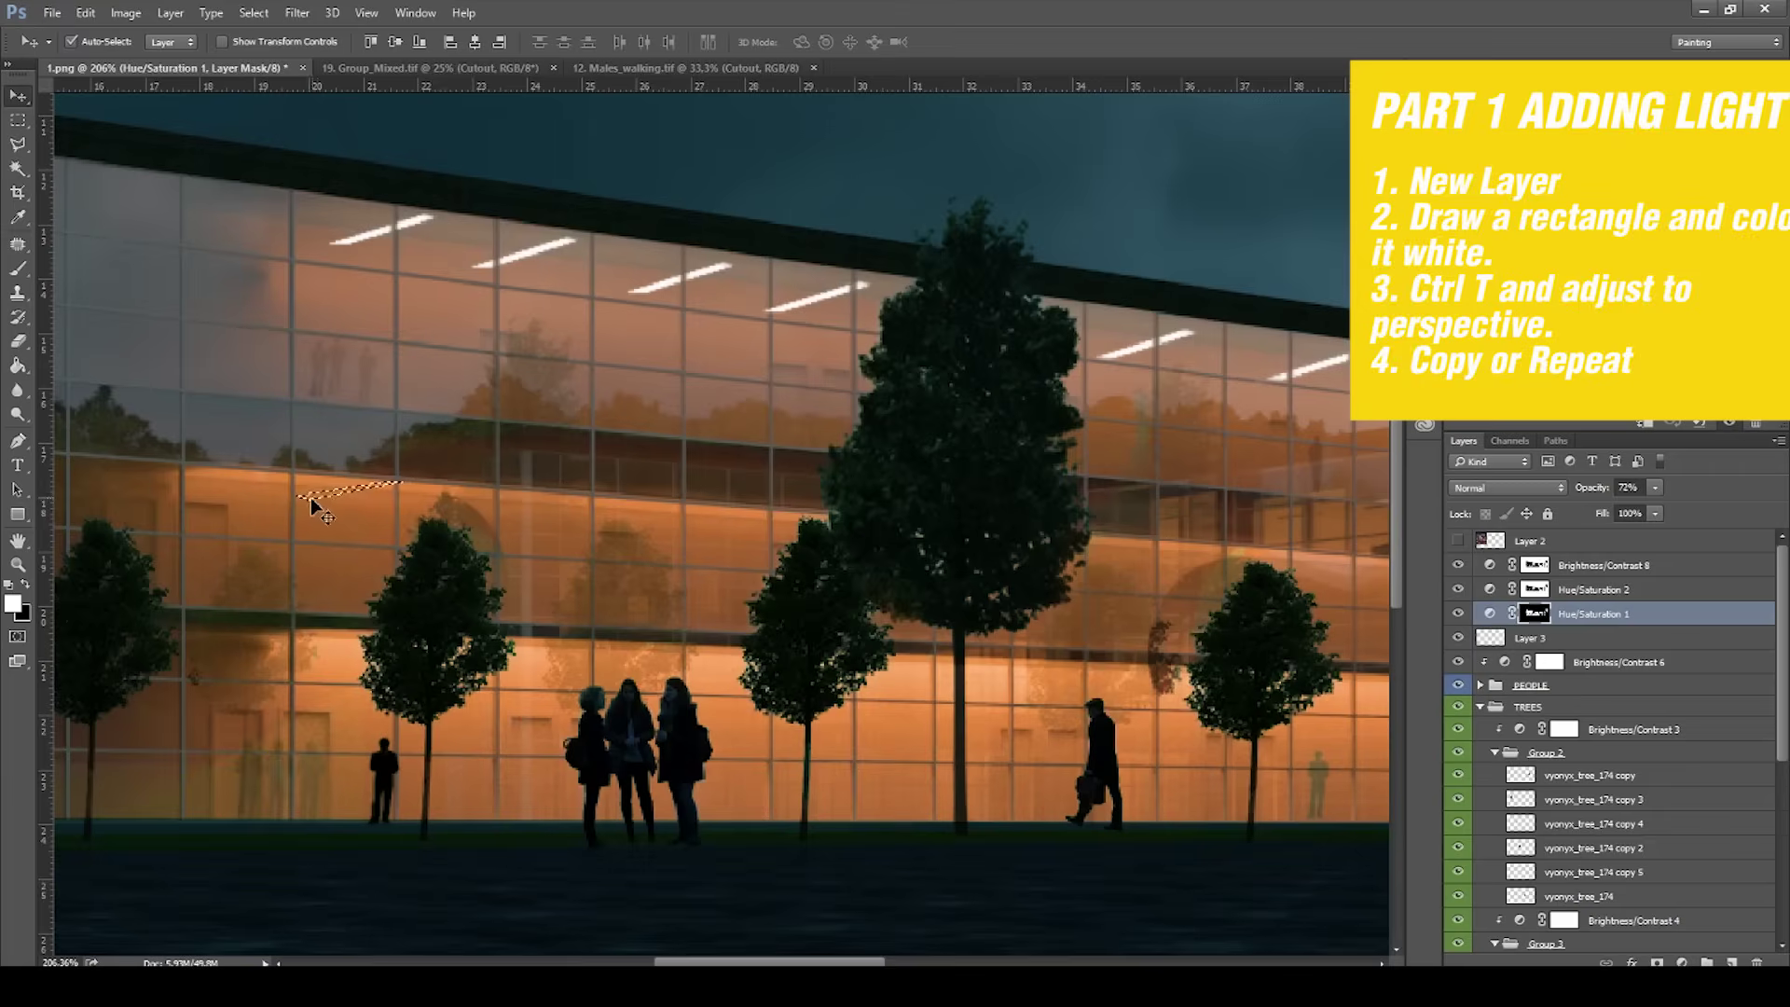
pyautogui.press('b')
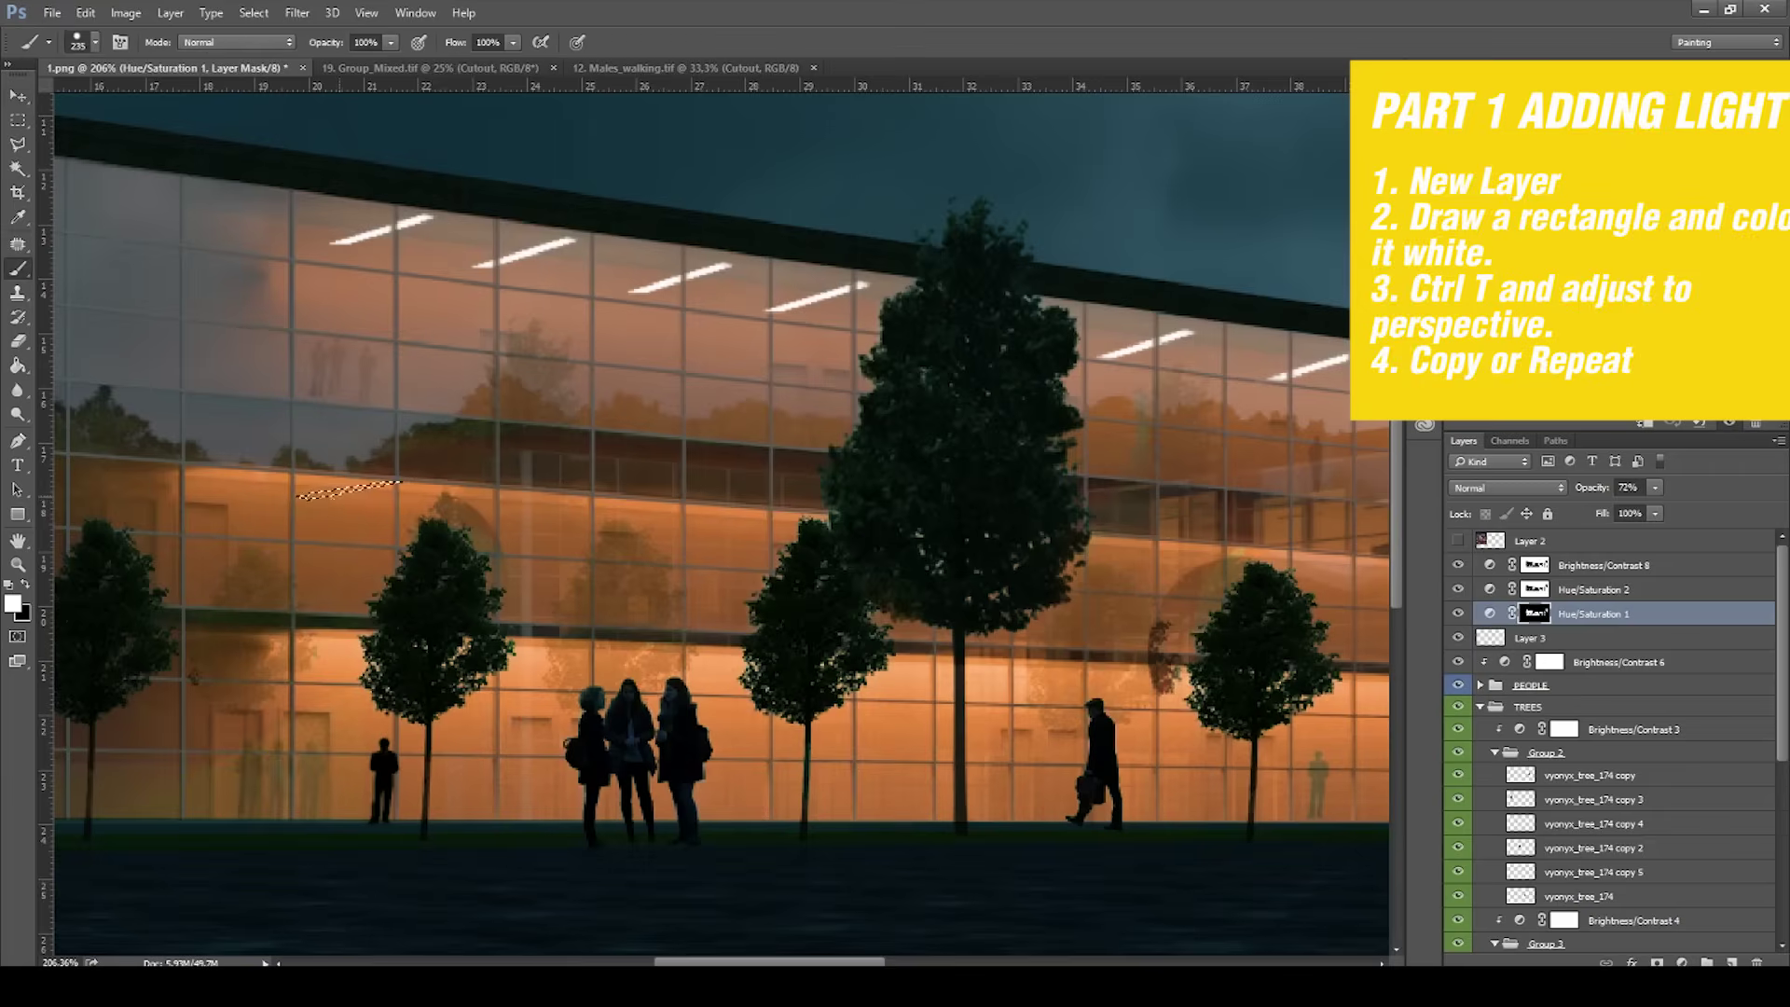
pyautogui.click(1552, 647)
pyautogui.hotkey('alt', 'BackSpace')
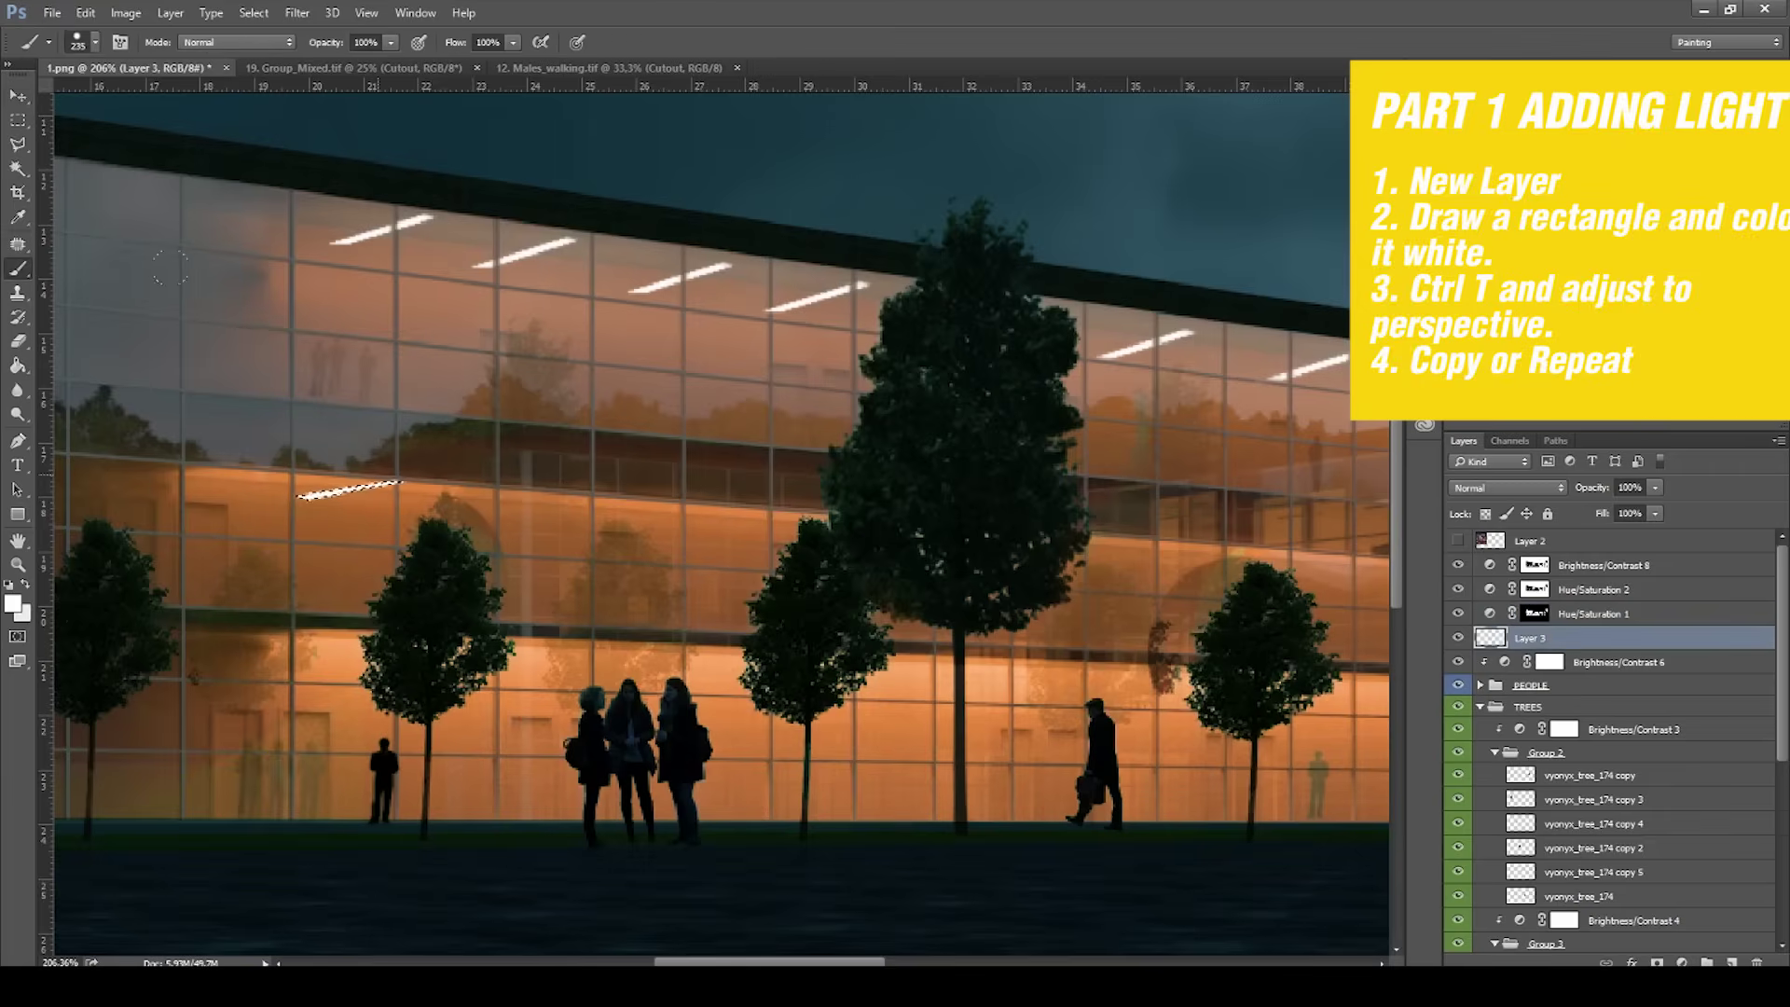
# Duplicate the white strip into a row of lights following the middle floor's perspective, and erase the parts overlapping the trees.
pyautogui.press('v')
pyautogui.moveTo(362, 497); pyautogui.dragTo(839, 566)
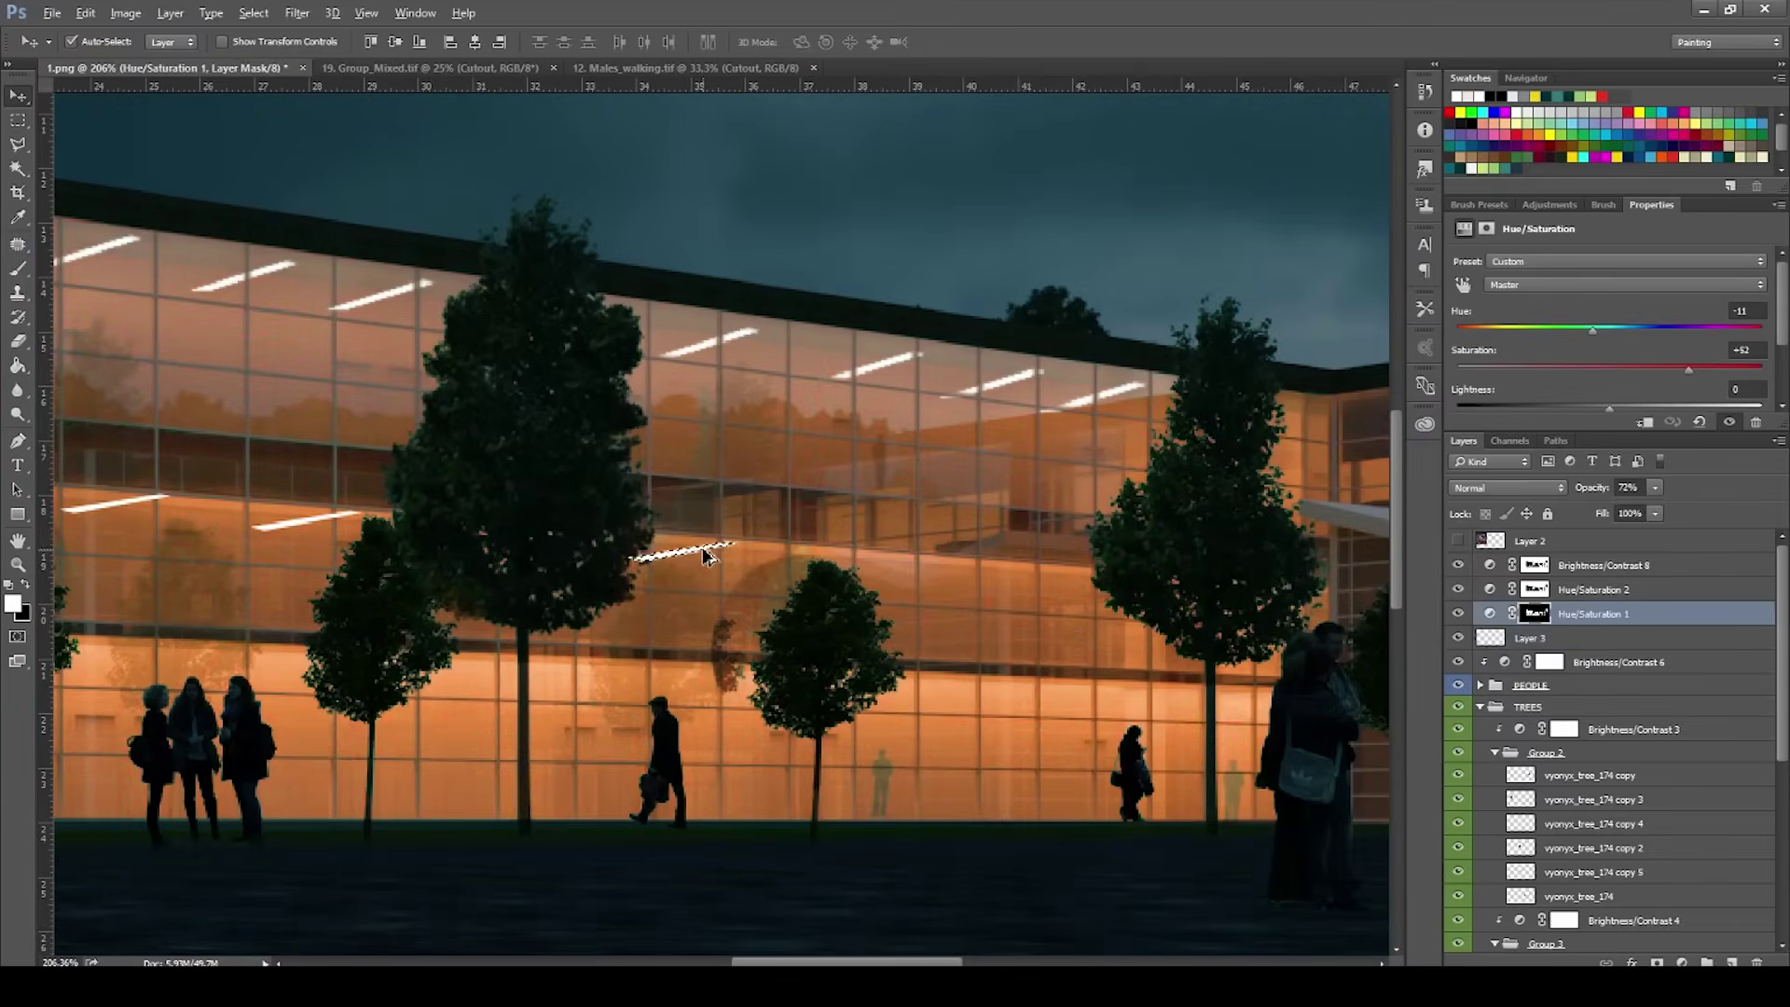
pyautogui.moveTo(704, 557); pyautogui.dragTo(803, 575)
pyautogui.press('e')
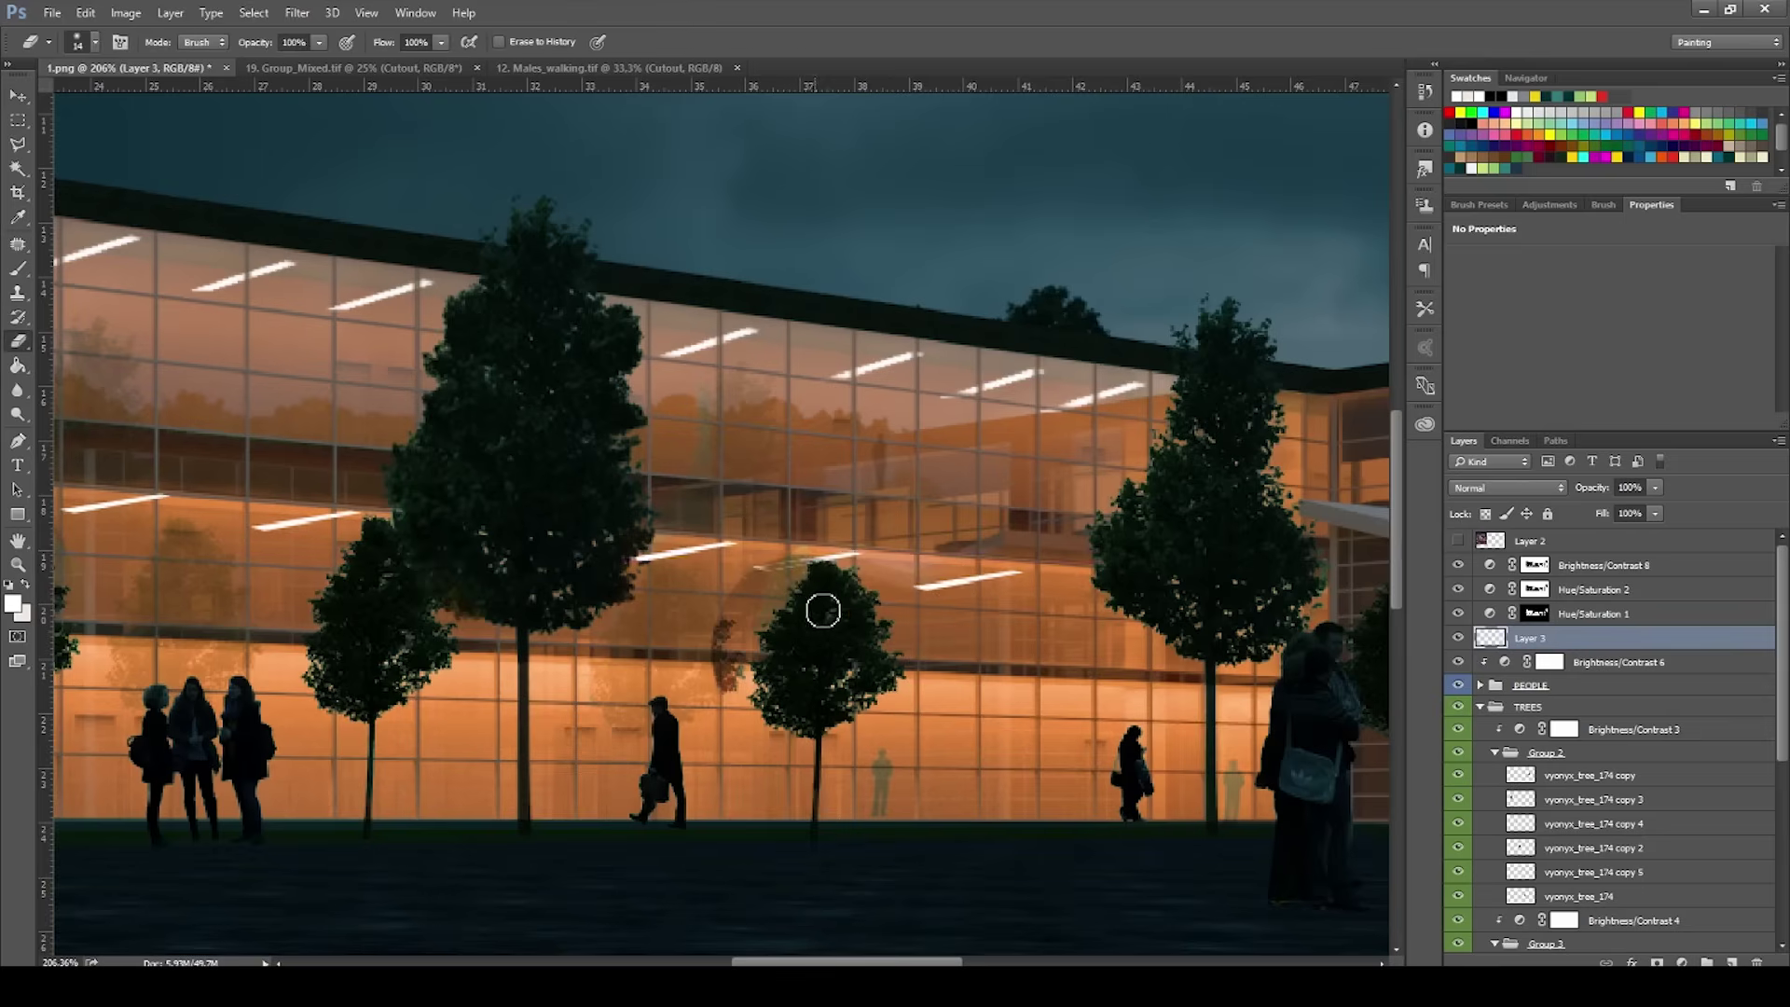
pyautogui.scroll(-10, 838, 597)
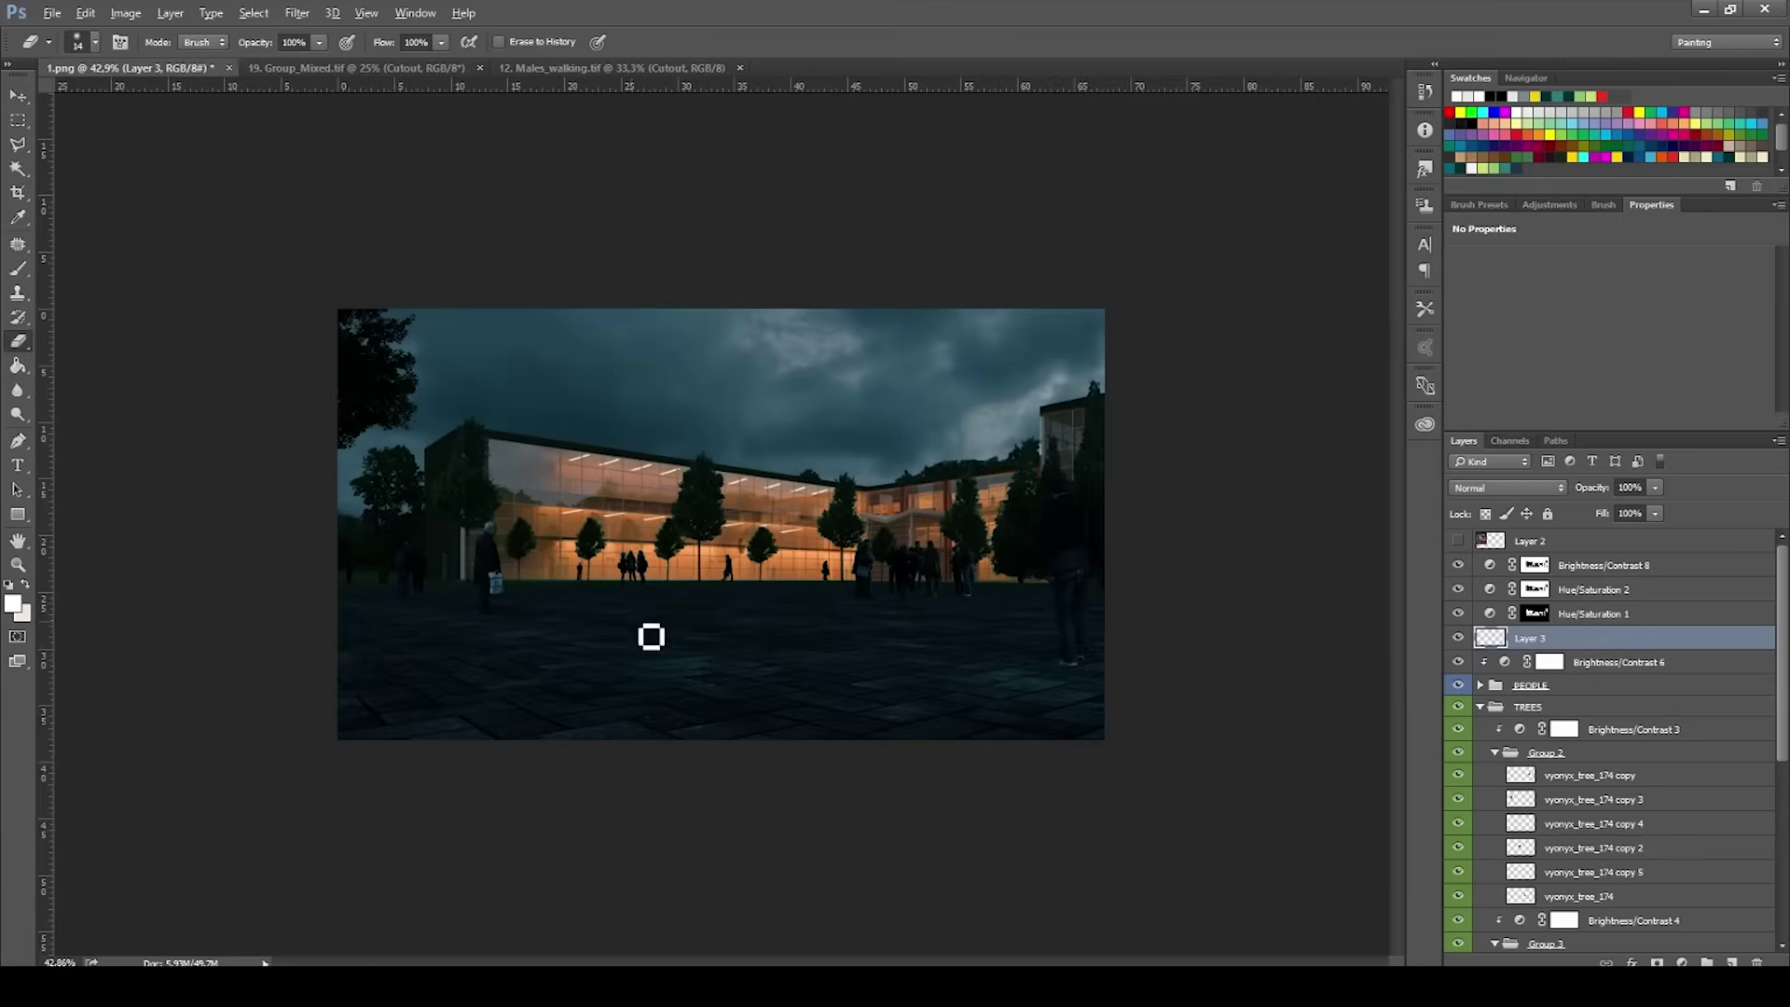
pyautogui.scroll(5, 672, 634)
pyautogui.scroll(1, 597, 611)
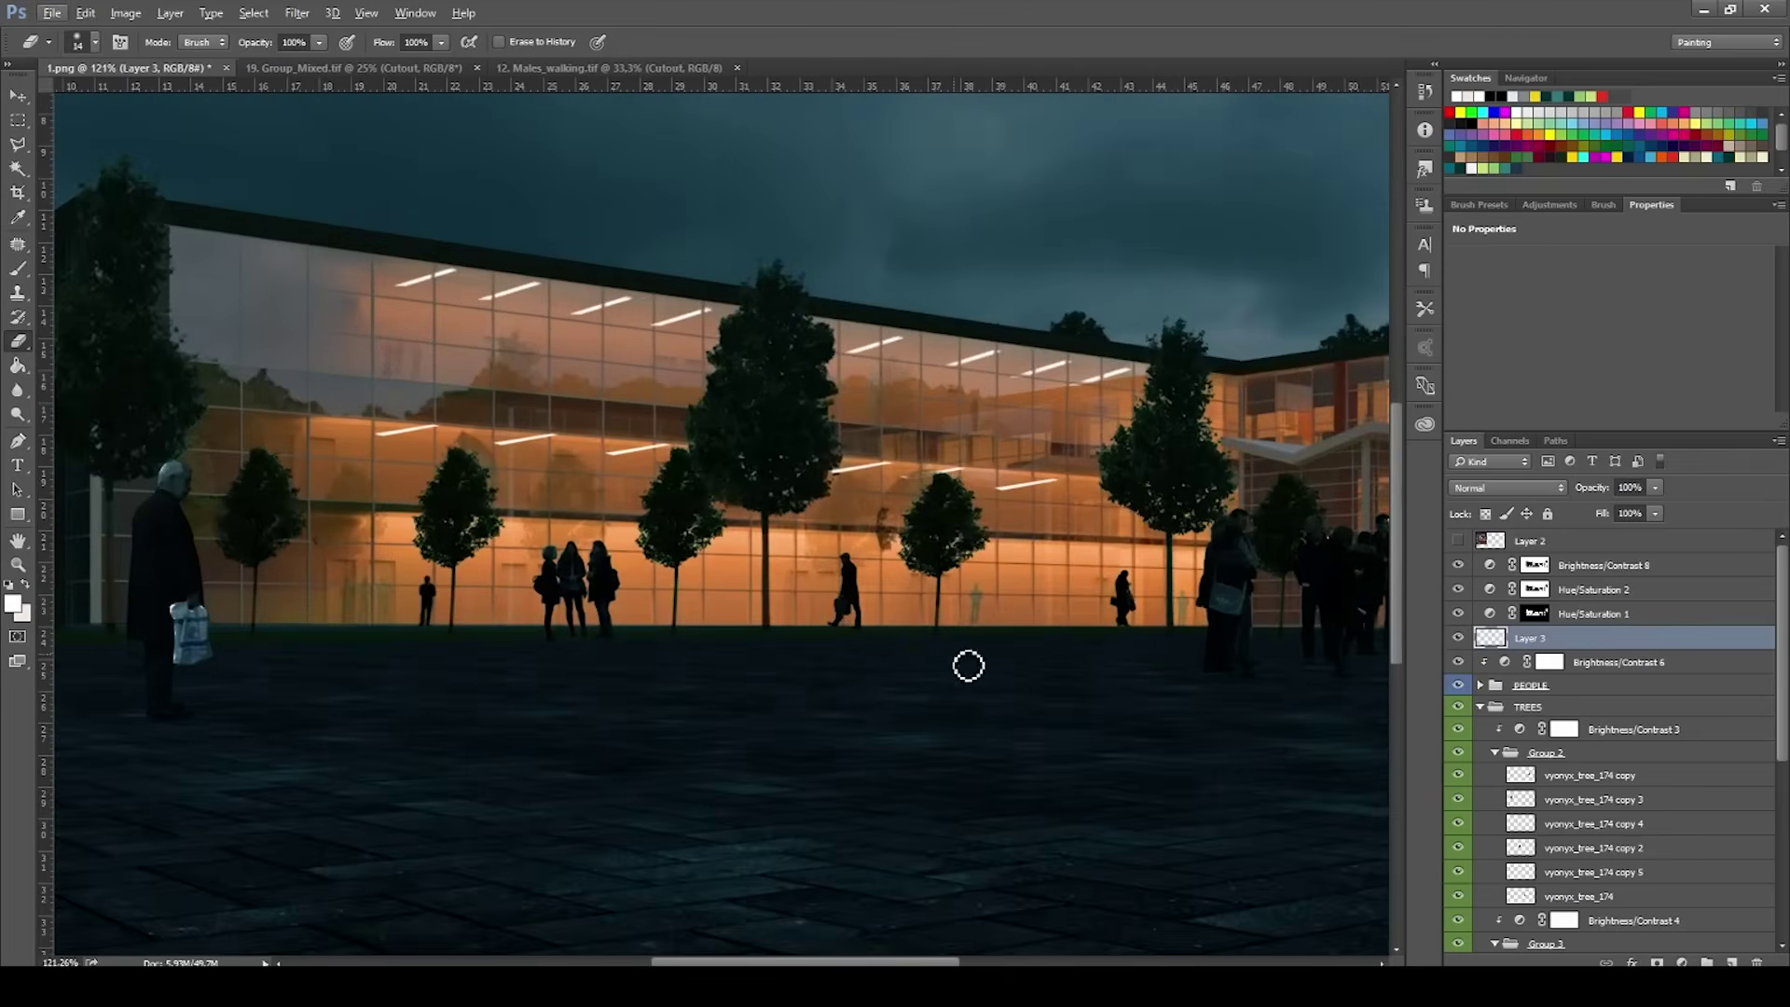
pyautogui.press('b')
pyautogui.moveTo(738, 562); pyautogui.dragTo(721, 561)
pyautogui.hotkey('ctrl', 'z')
# Paint two small white spotlights on the right wing's upper-floor ceiling with a flattened hard brush of 8 px.
pyautogui.scroll(-4, 679, 596)
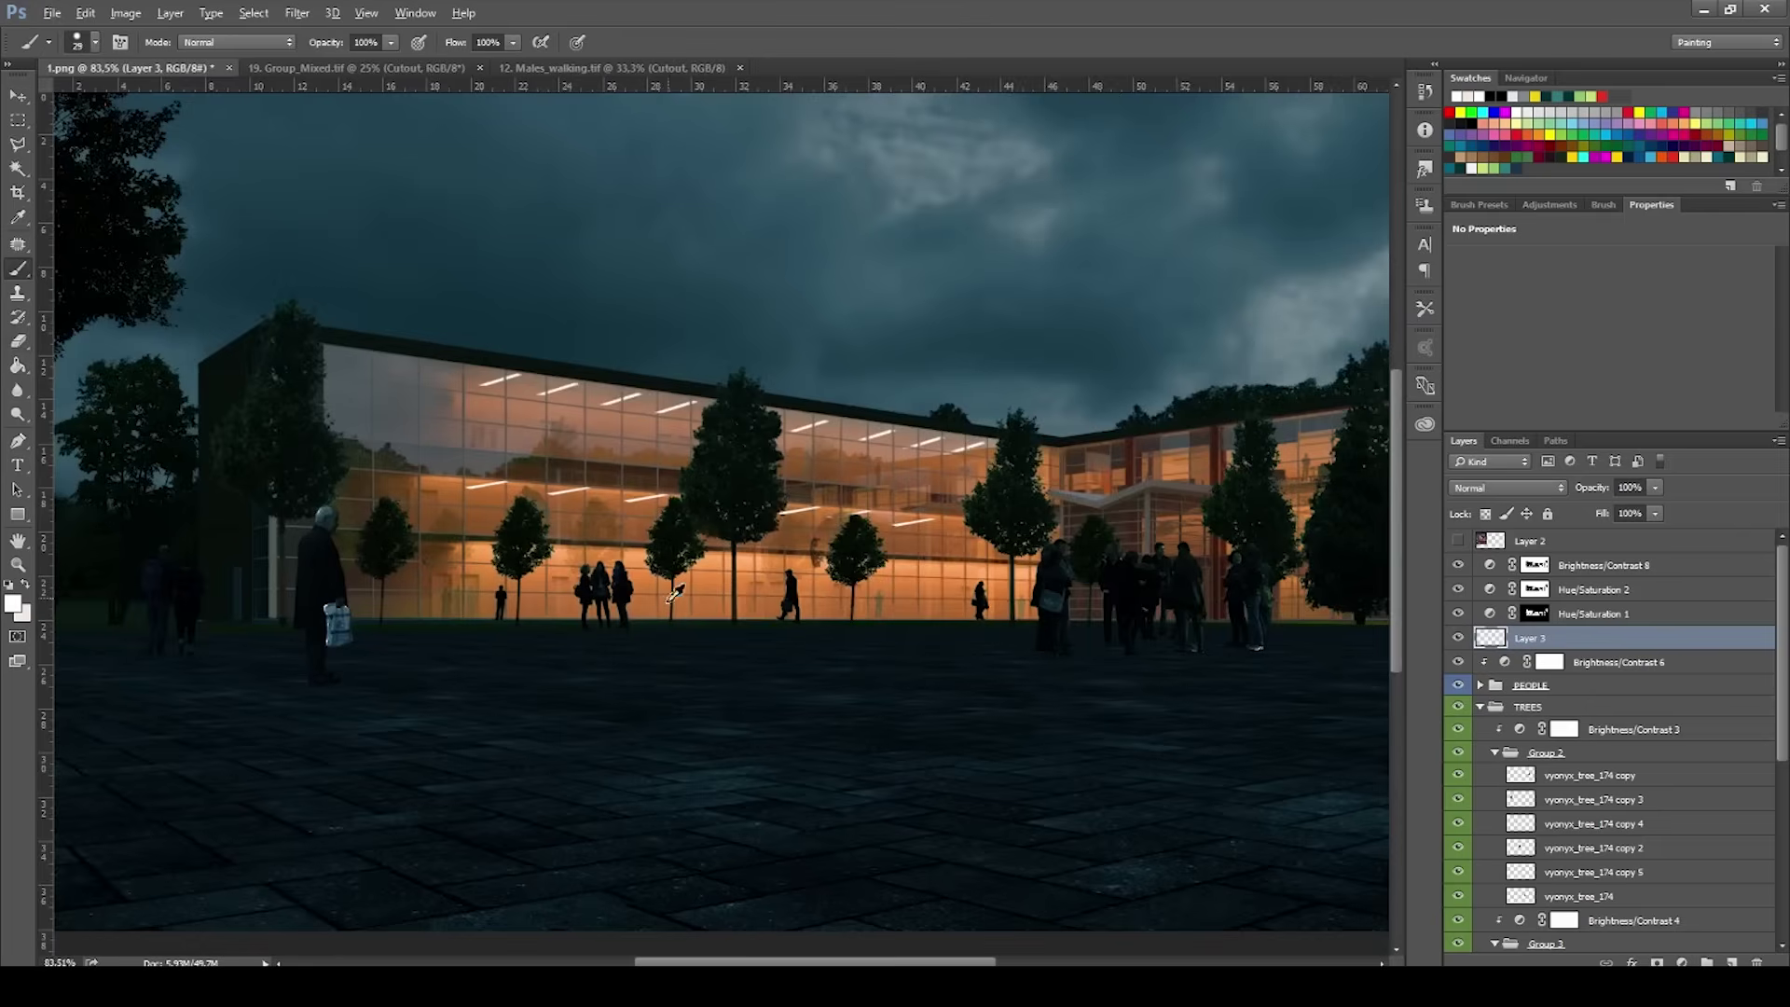
pyautogui.scroll(4, 1237, 631)
pyautogui.moveTo(1173, 500); pyautogui.dragTo(806, 512)
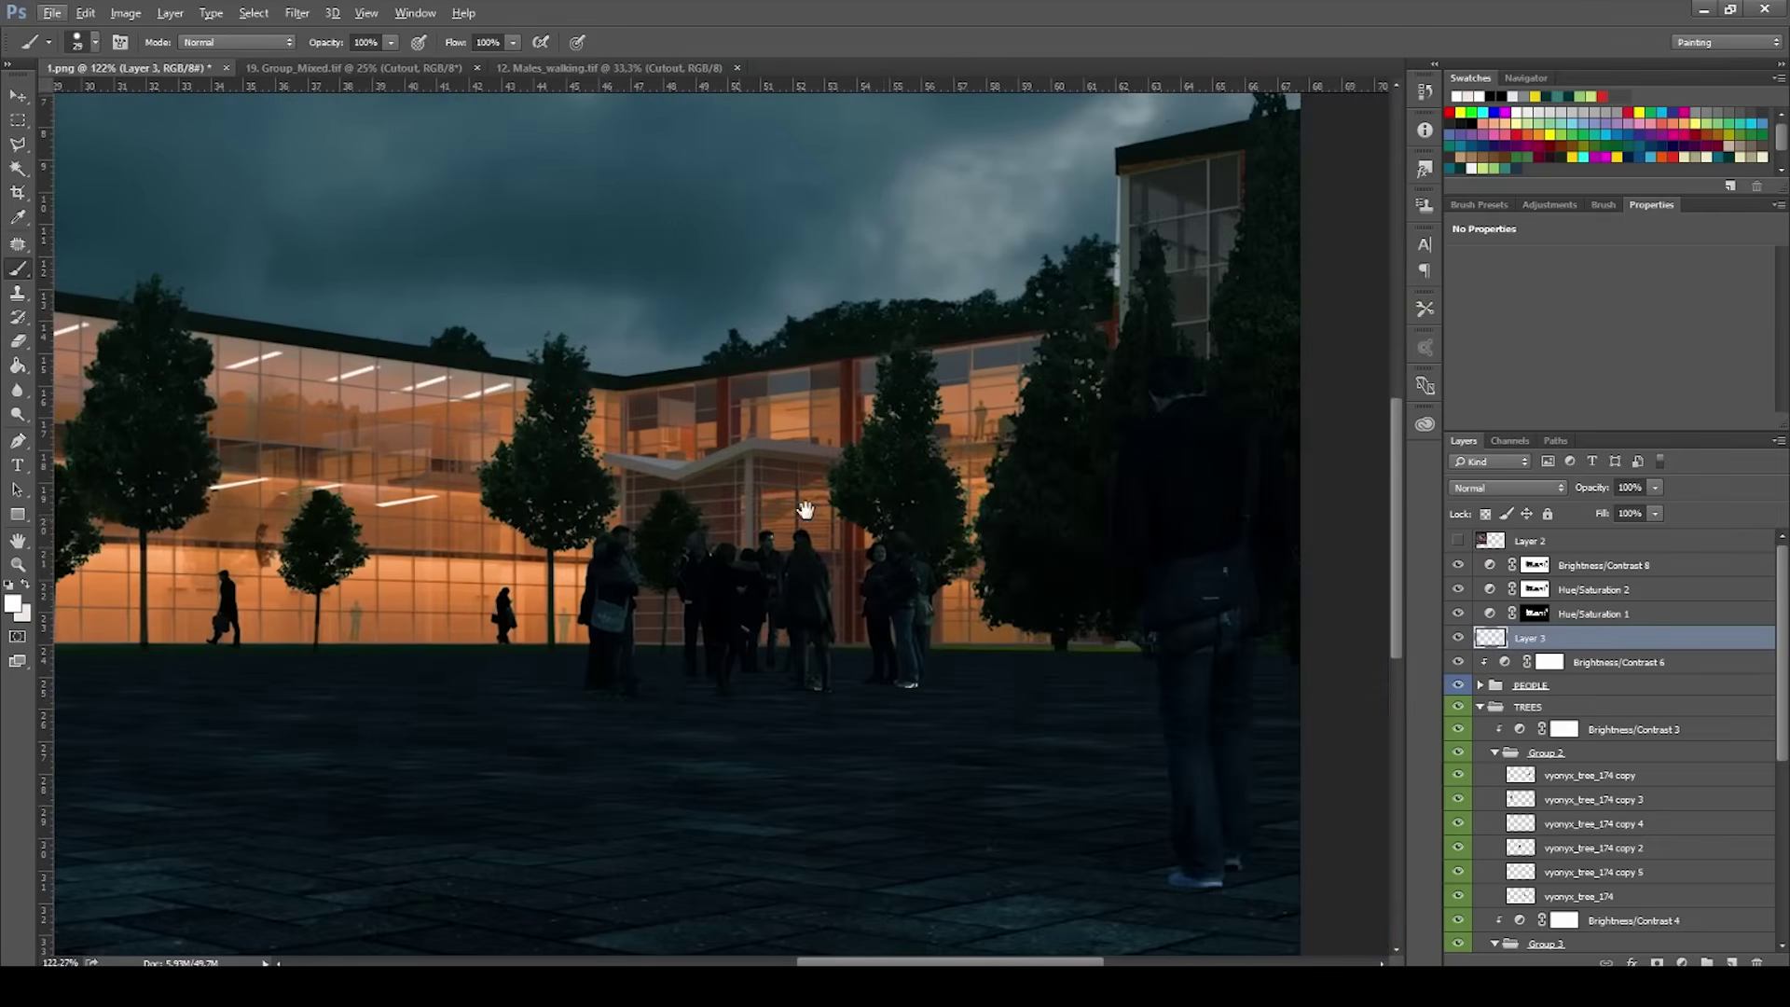
pyautogui.moveTo(981, 389); pyautogui.dragTo(970, 391)
pyautogui.scroll(3, 981, 427)
pyautogui.moveTo(1026, 397); pyautogui.dragTo(1007, 382)
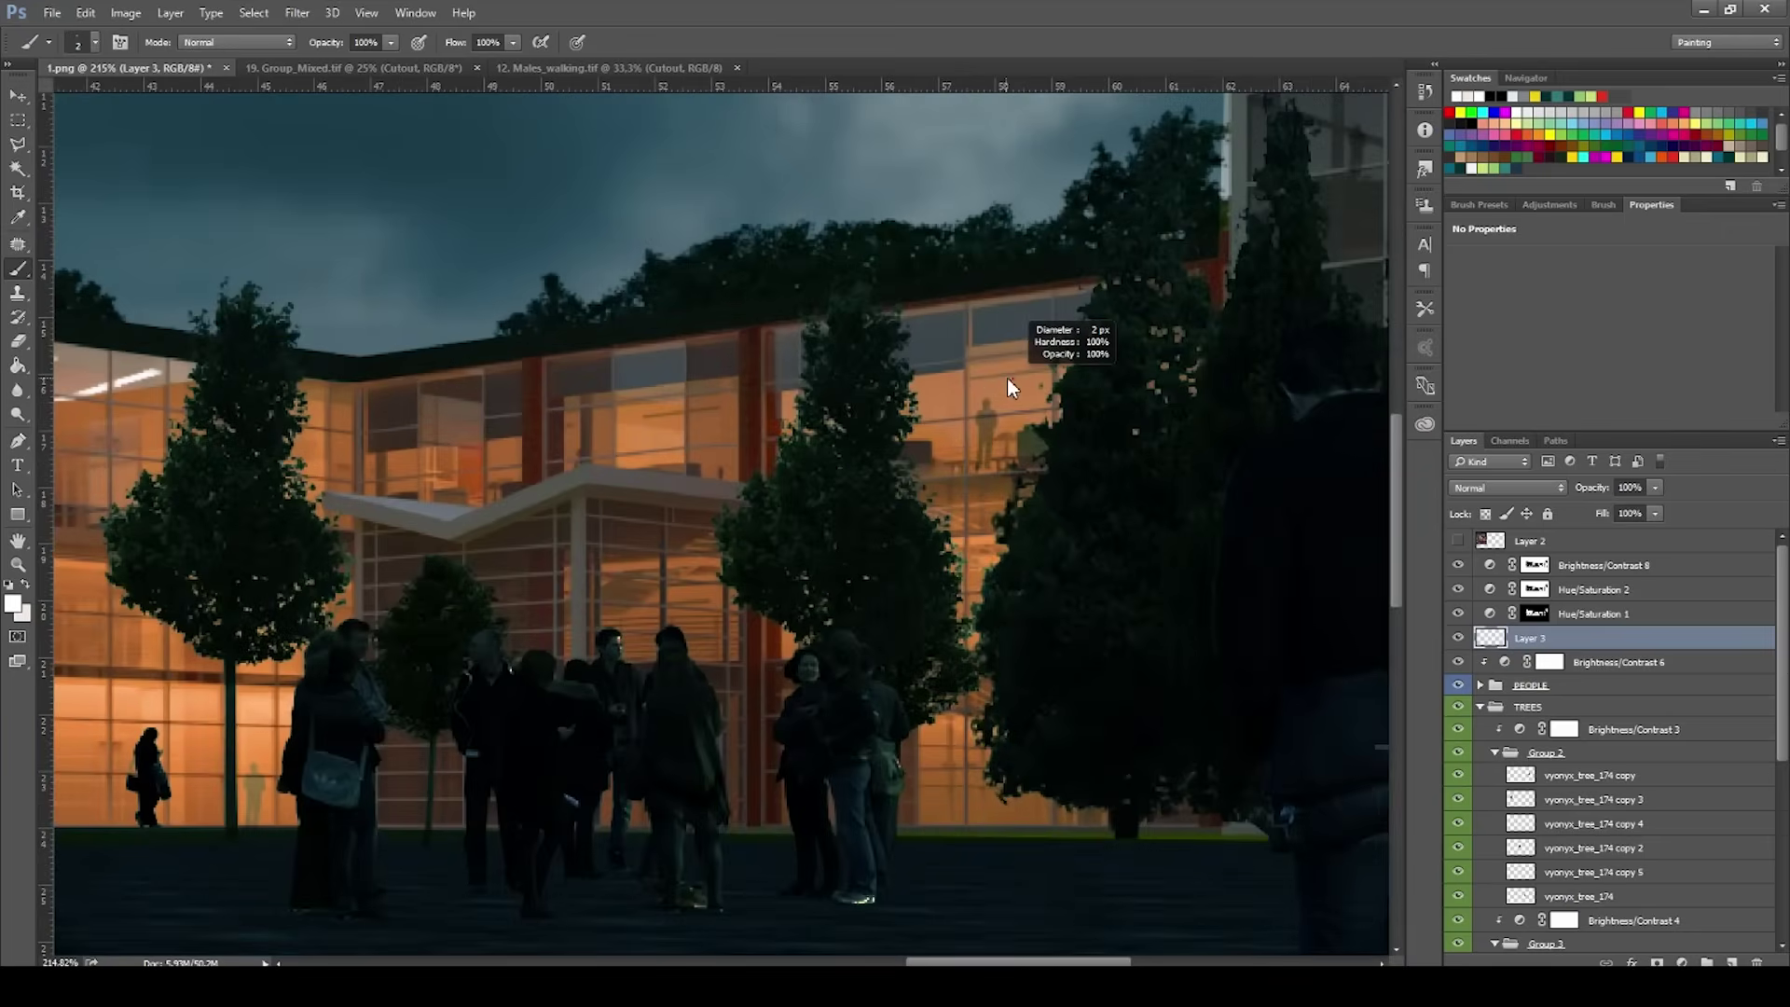
pyautogui.rightClick(1007, 377)
pyautogui.moveTo(1060, 415); pyautogui.dragTo(1057, 401)
pyautogui.click(946, 406)
pyautogui.moveTo(938, 393); pyautogui.dragTo(943, 393)
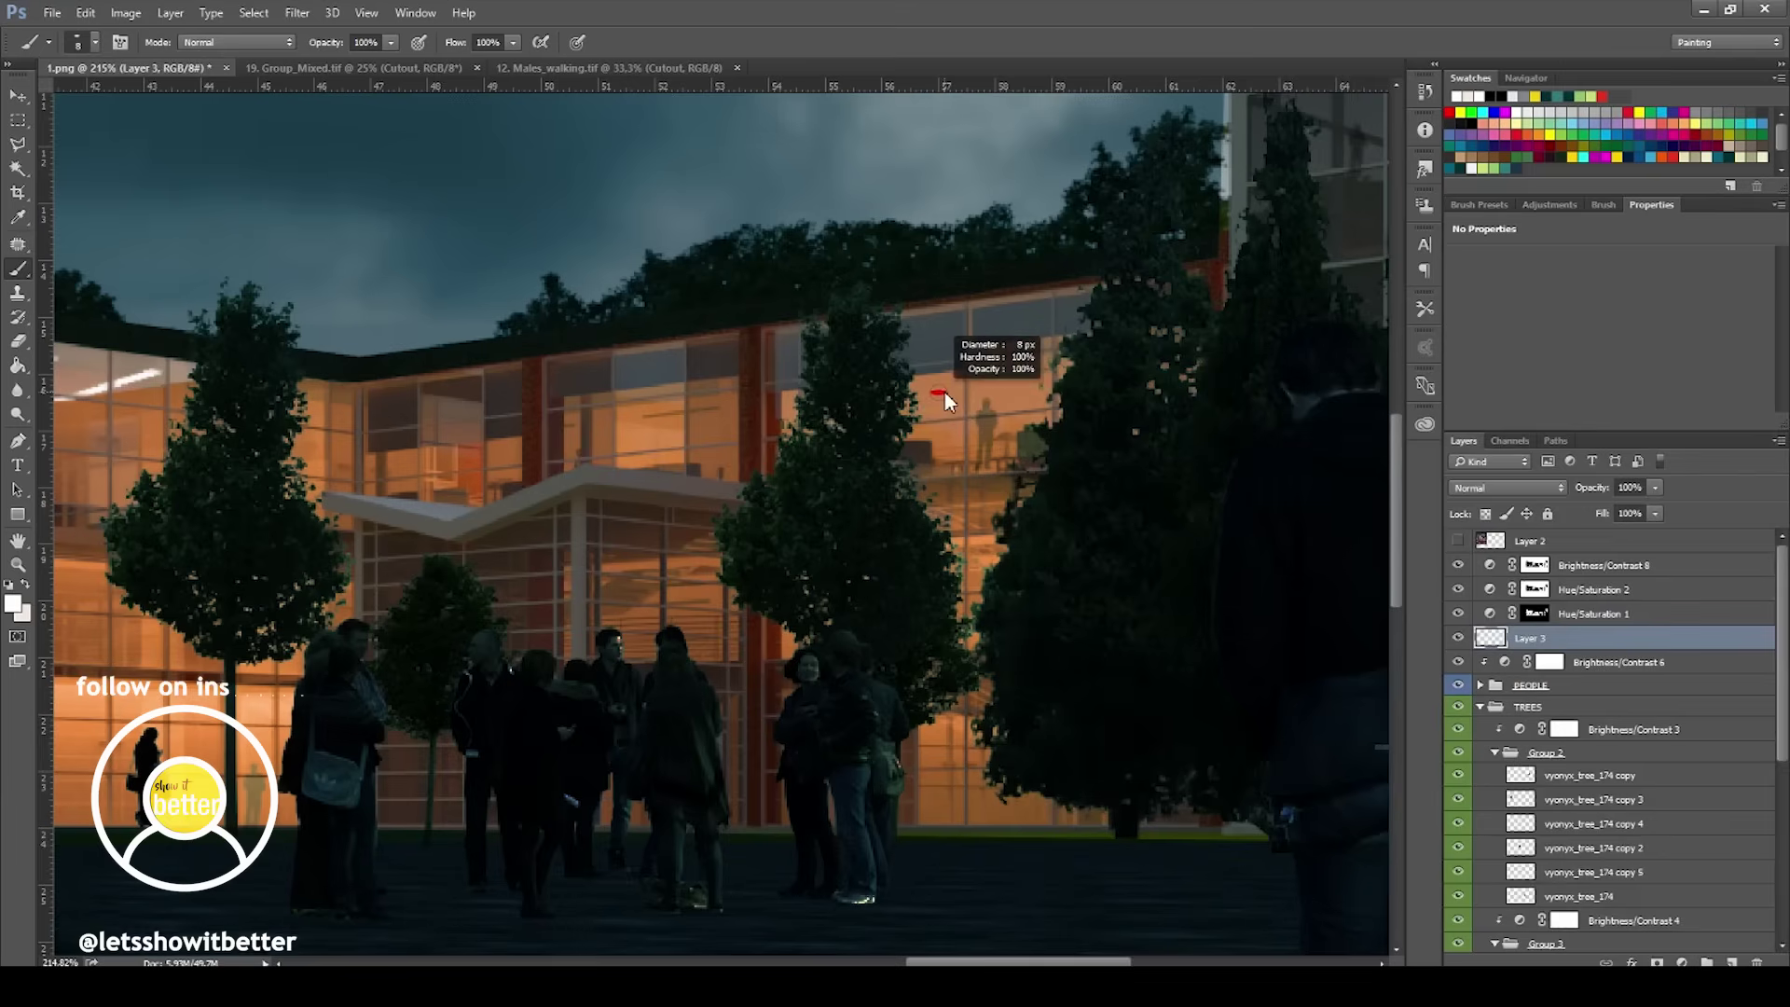
pyautogui.click(944, 391)
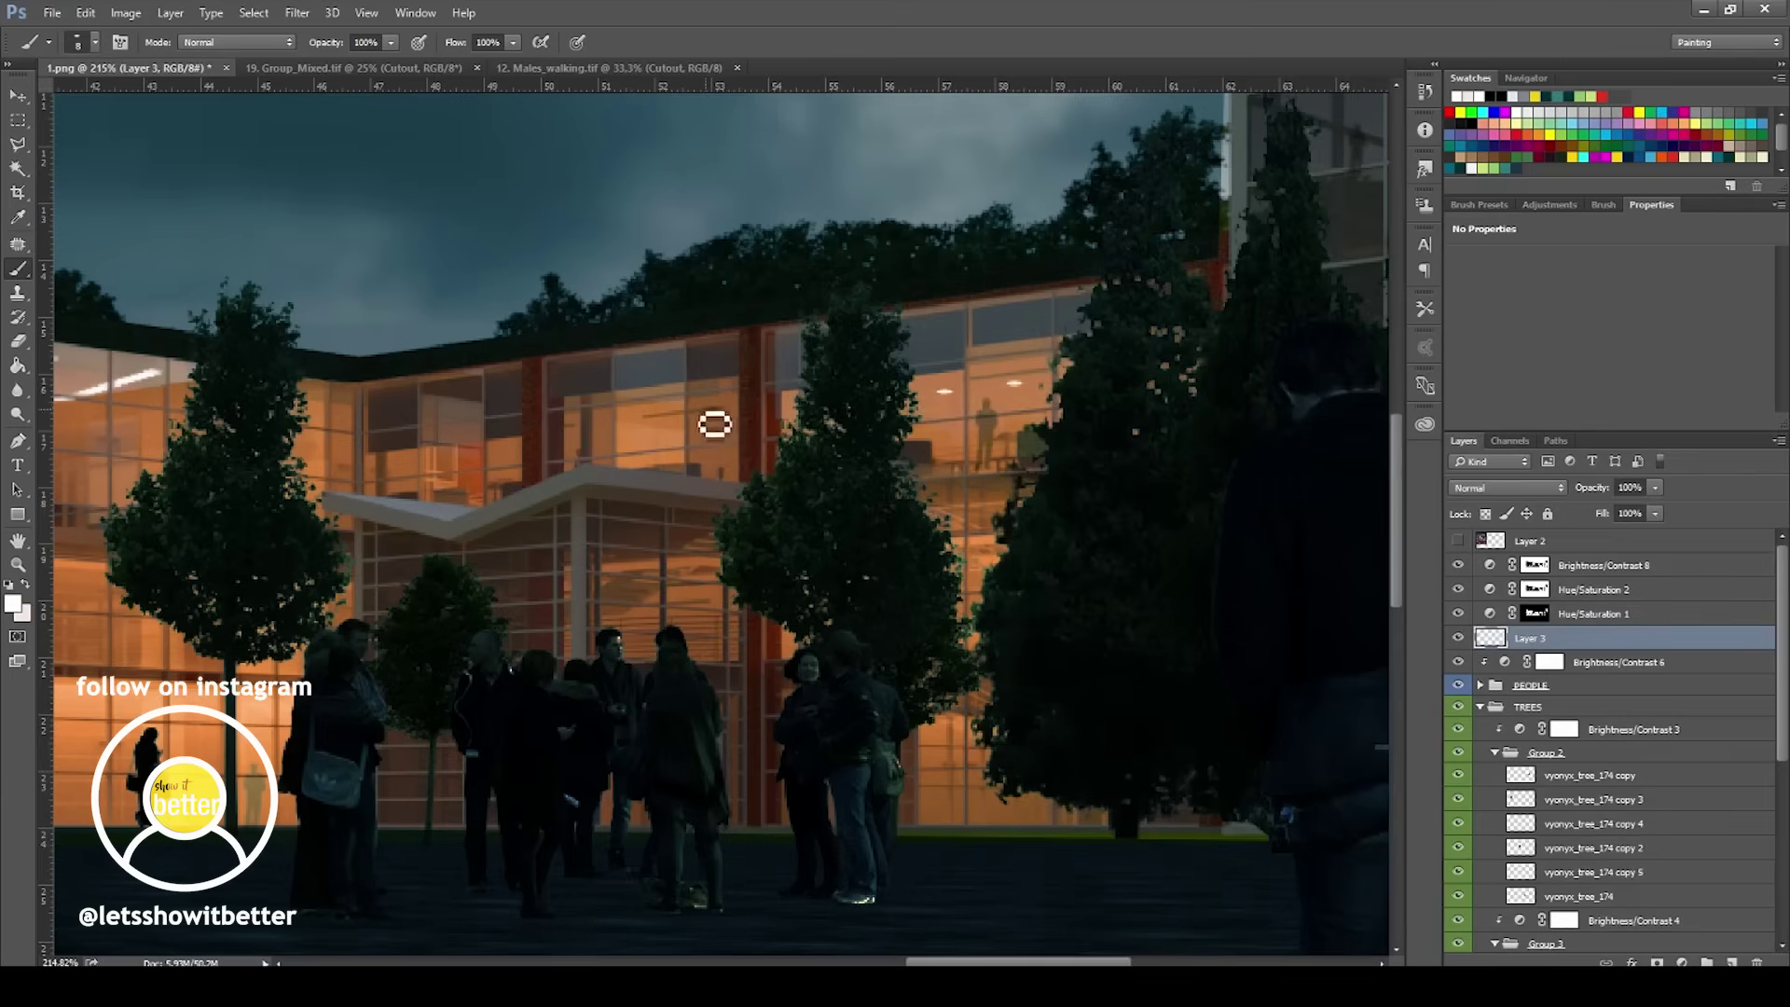
# Paint a row of small white spotlights along the ground-floor ceiling of the long glass façade with the flattened brush.
pyautogui.moveTo(680, 439); pyautogui.dragTo(1003, 487)
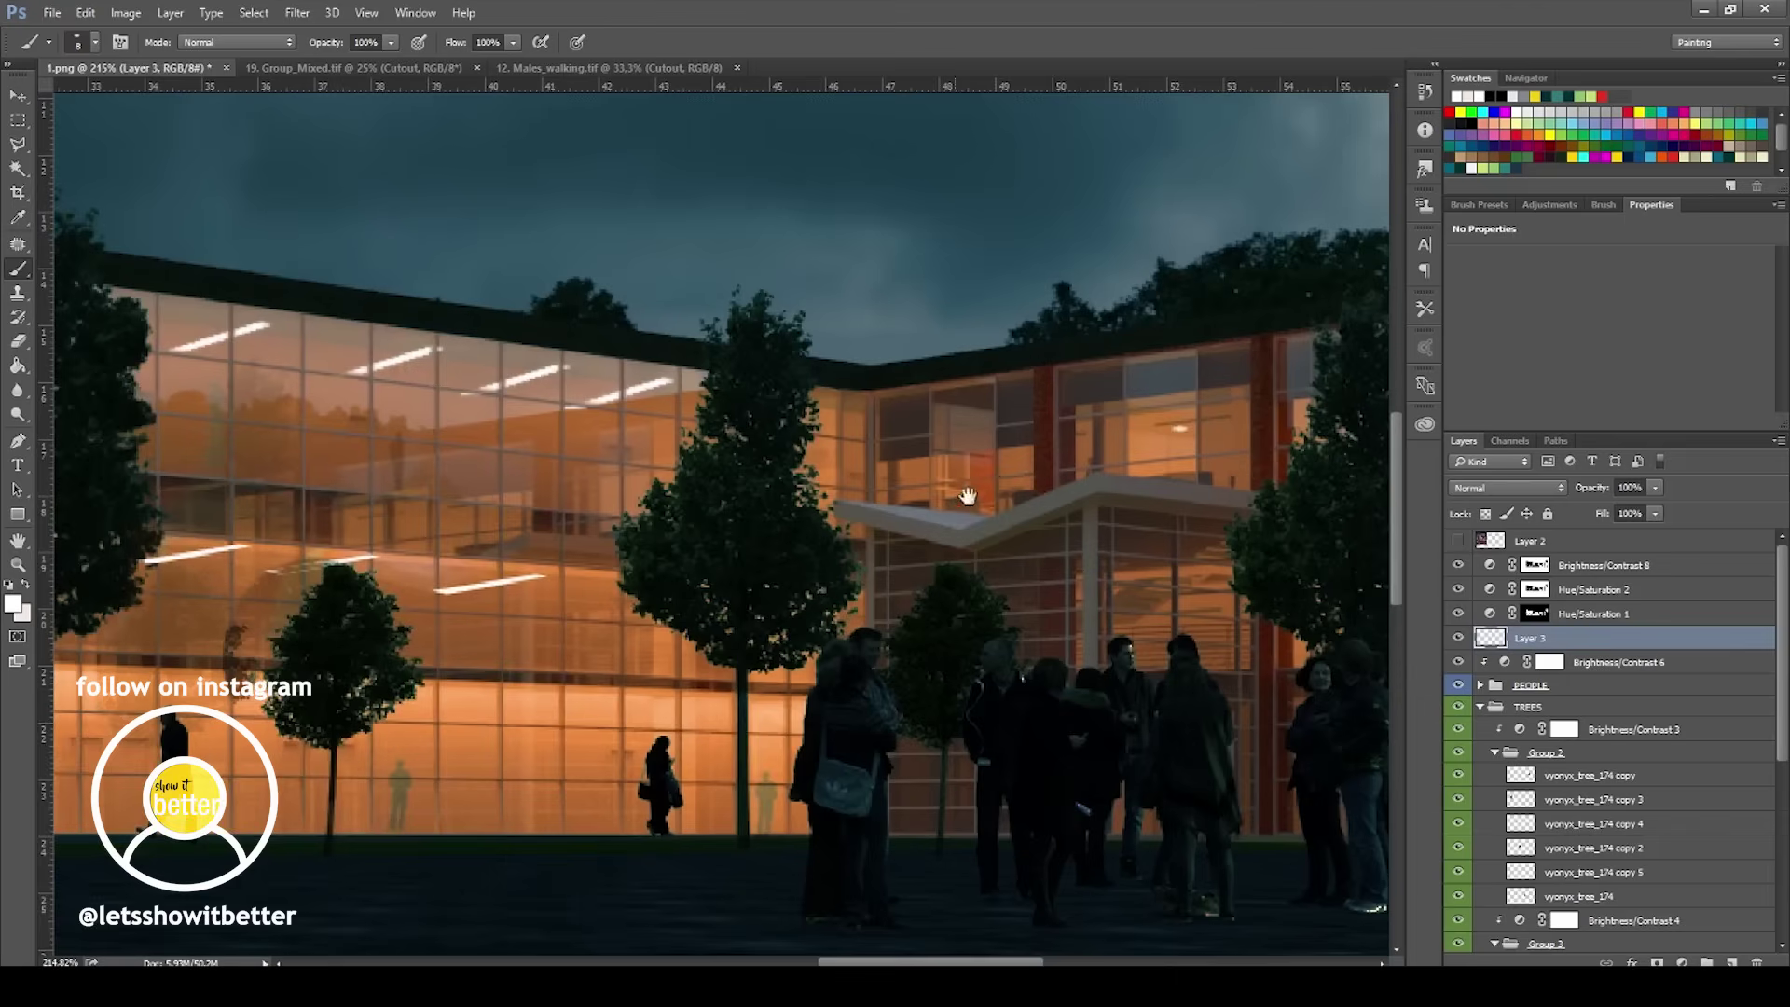
pyautogui.click(583, 718)
pyautogui.click(671, 719)
pyautogui.click(723, 719)
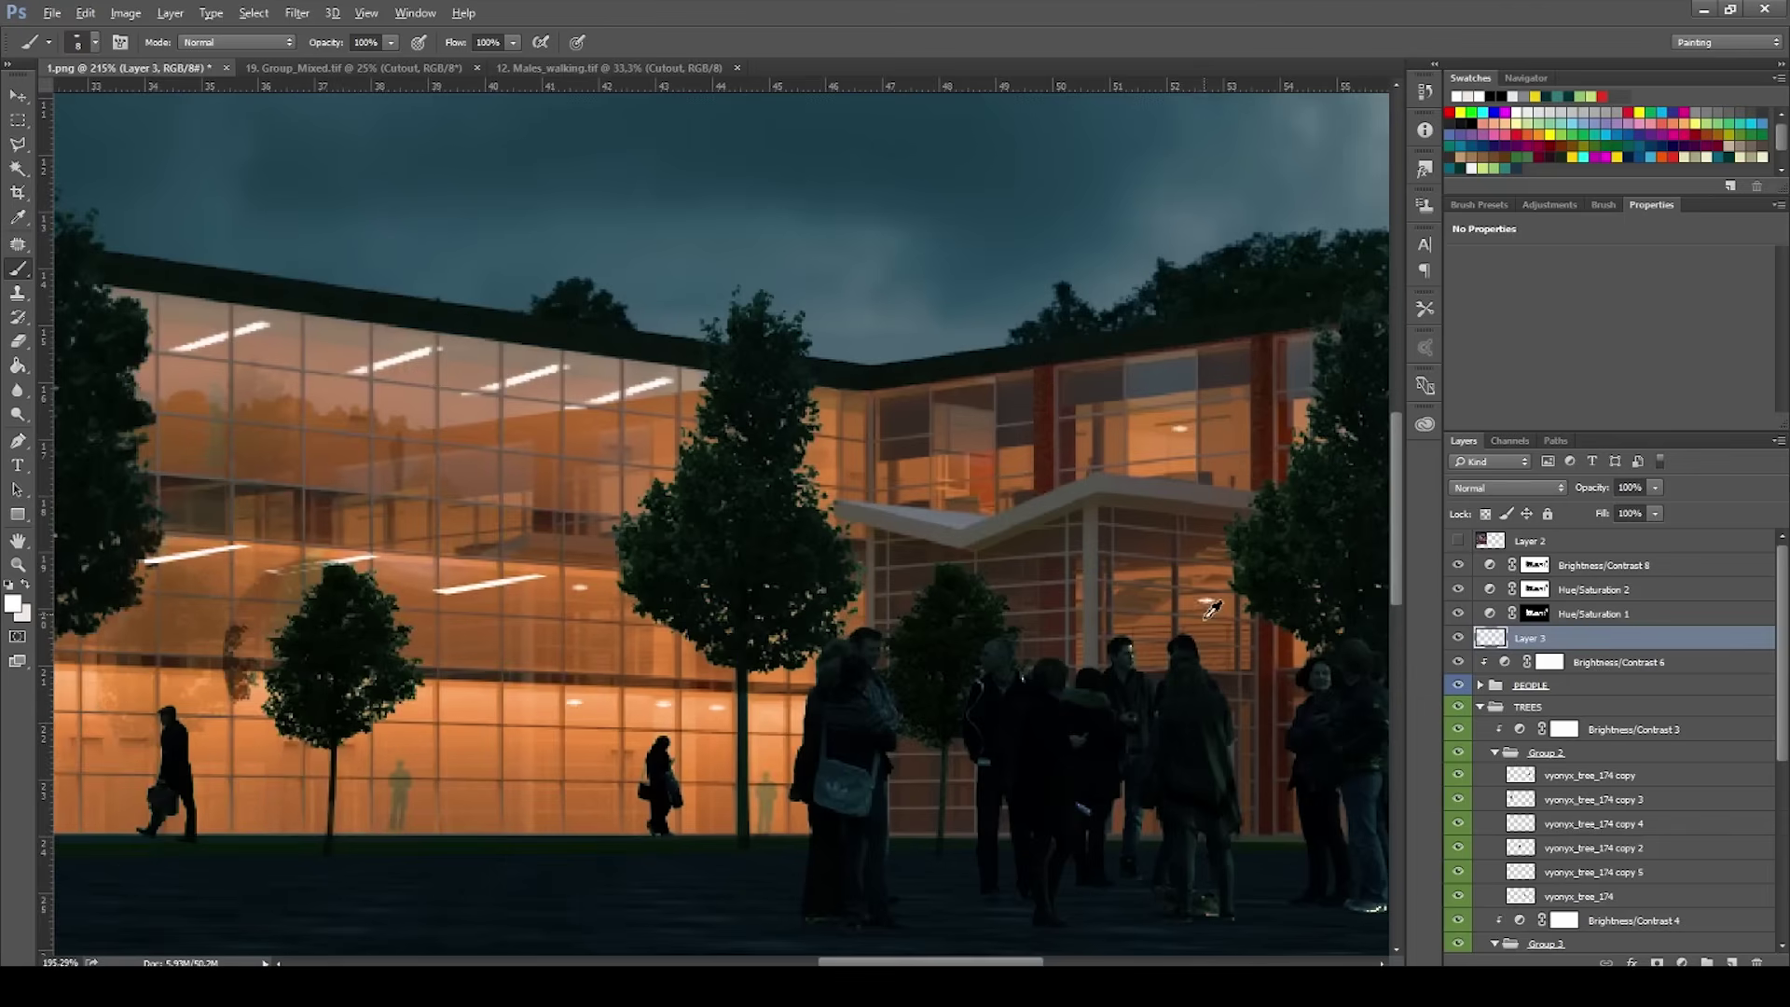
pyautogui.scroll(-5, 1212, 611)
pyautogui.scroll(3, 415, 653)
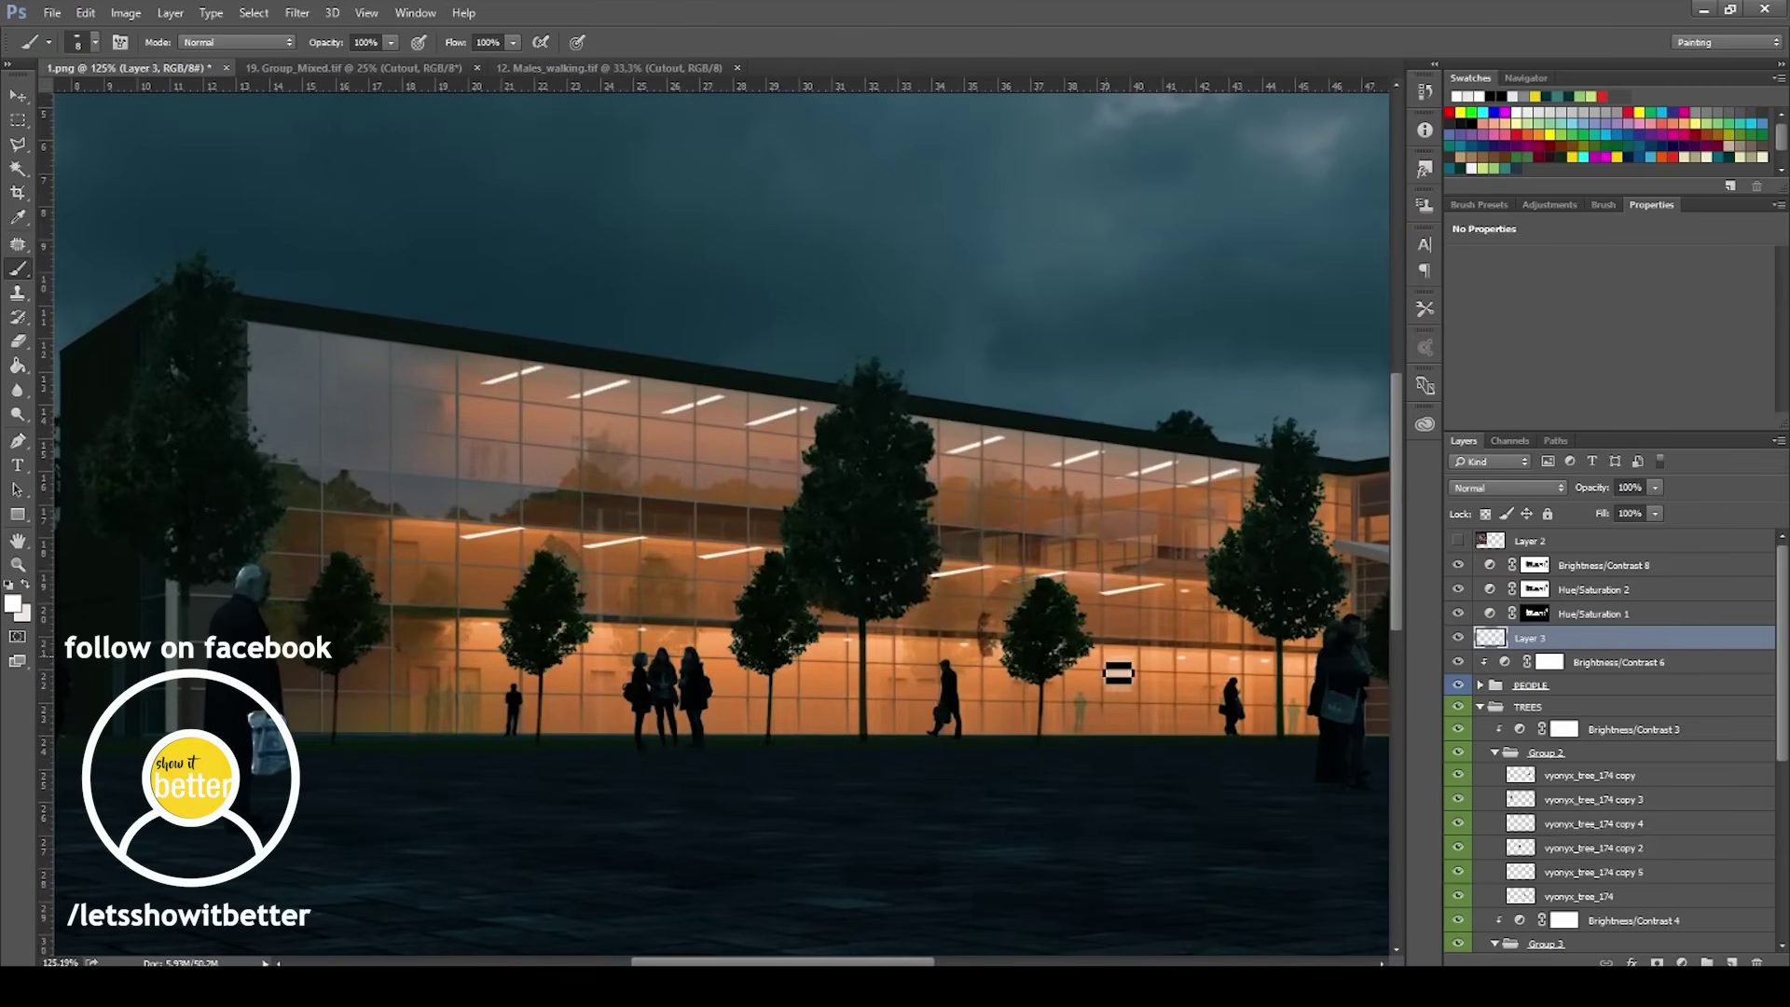
pyautogui.moveTo(1125, 665); pyautogui.dragTo(884, 655)
pyautogui.scroll(-6, 878, 663)
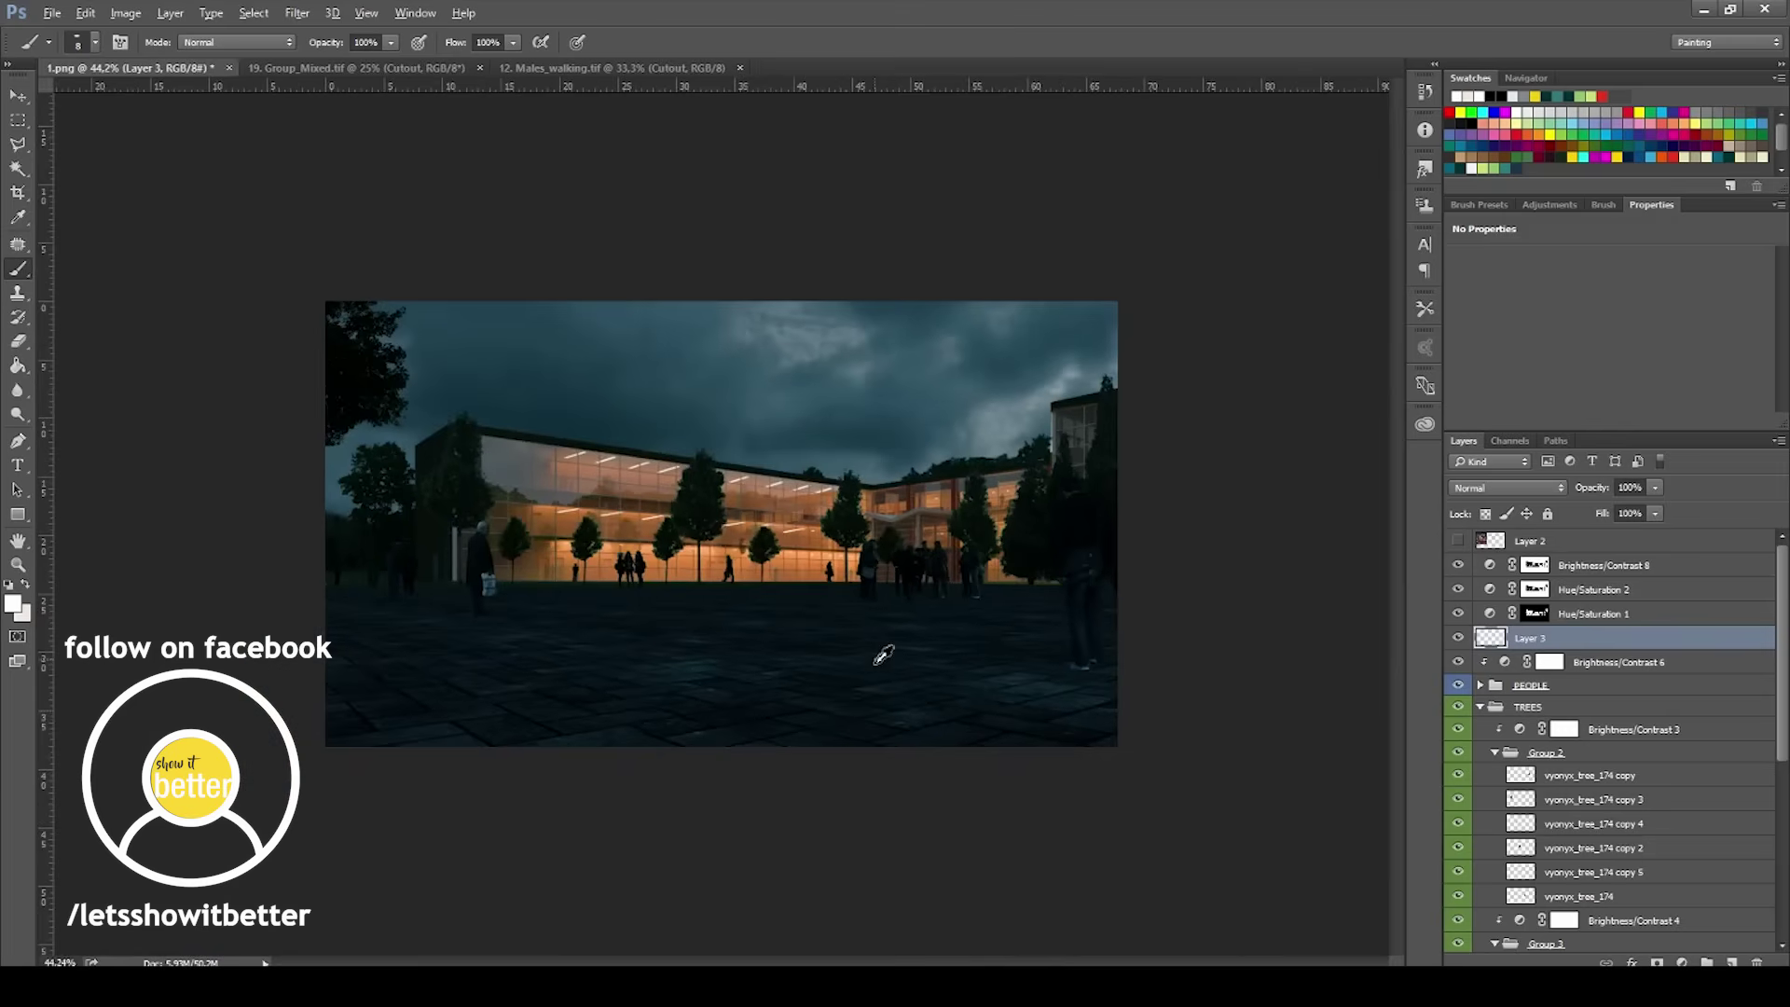
pyautogui.scroll(3, 878, 716)
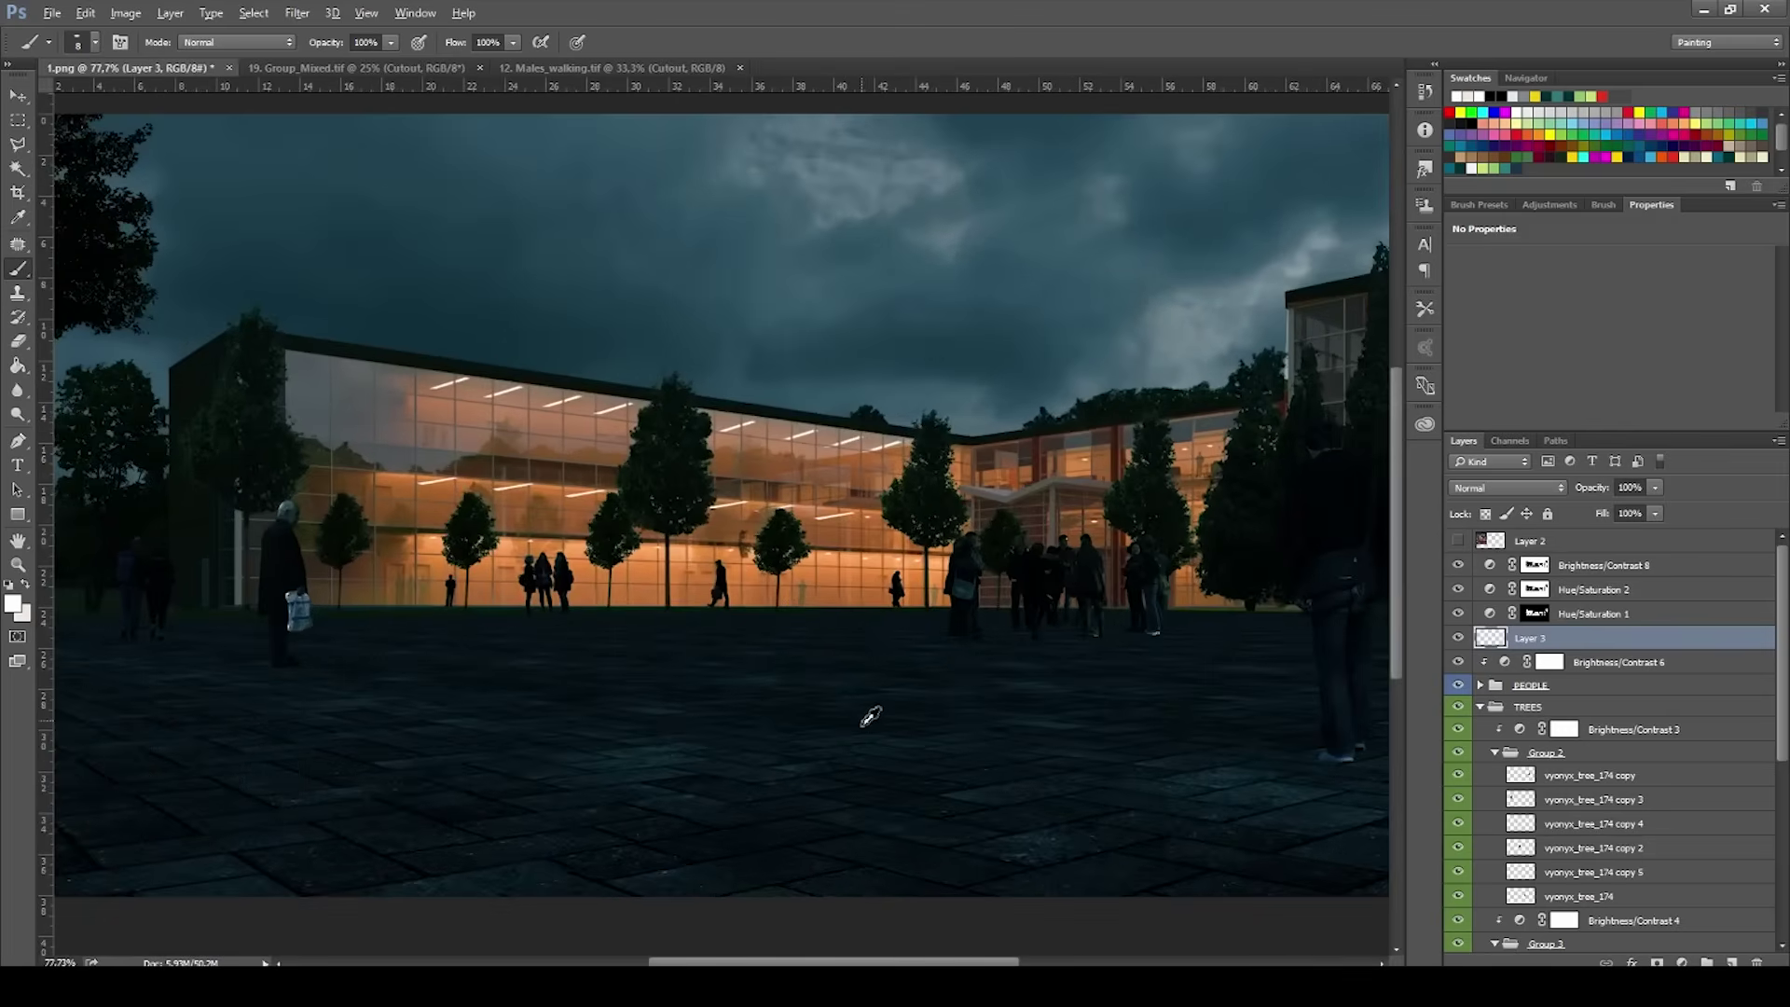
pyautogui.scroll(-1, 869, 716)
# Rename Layer 3 as lights and collapse the expanded layer groups.
pyautogui.click(18, 95)
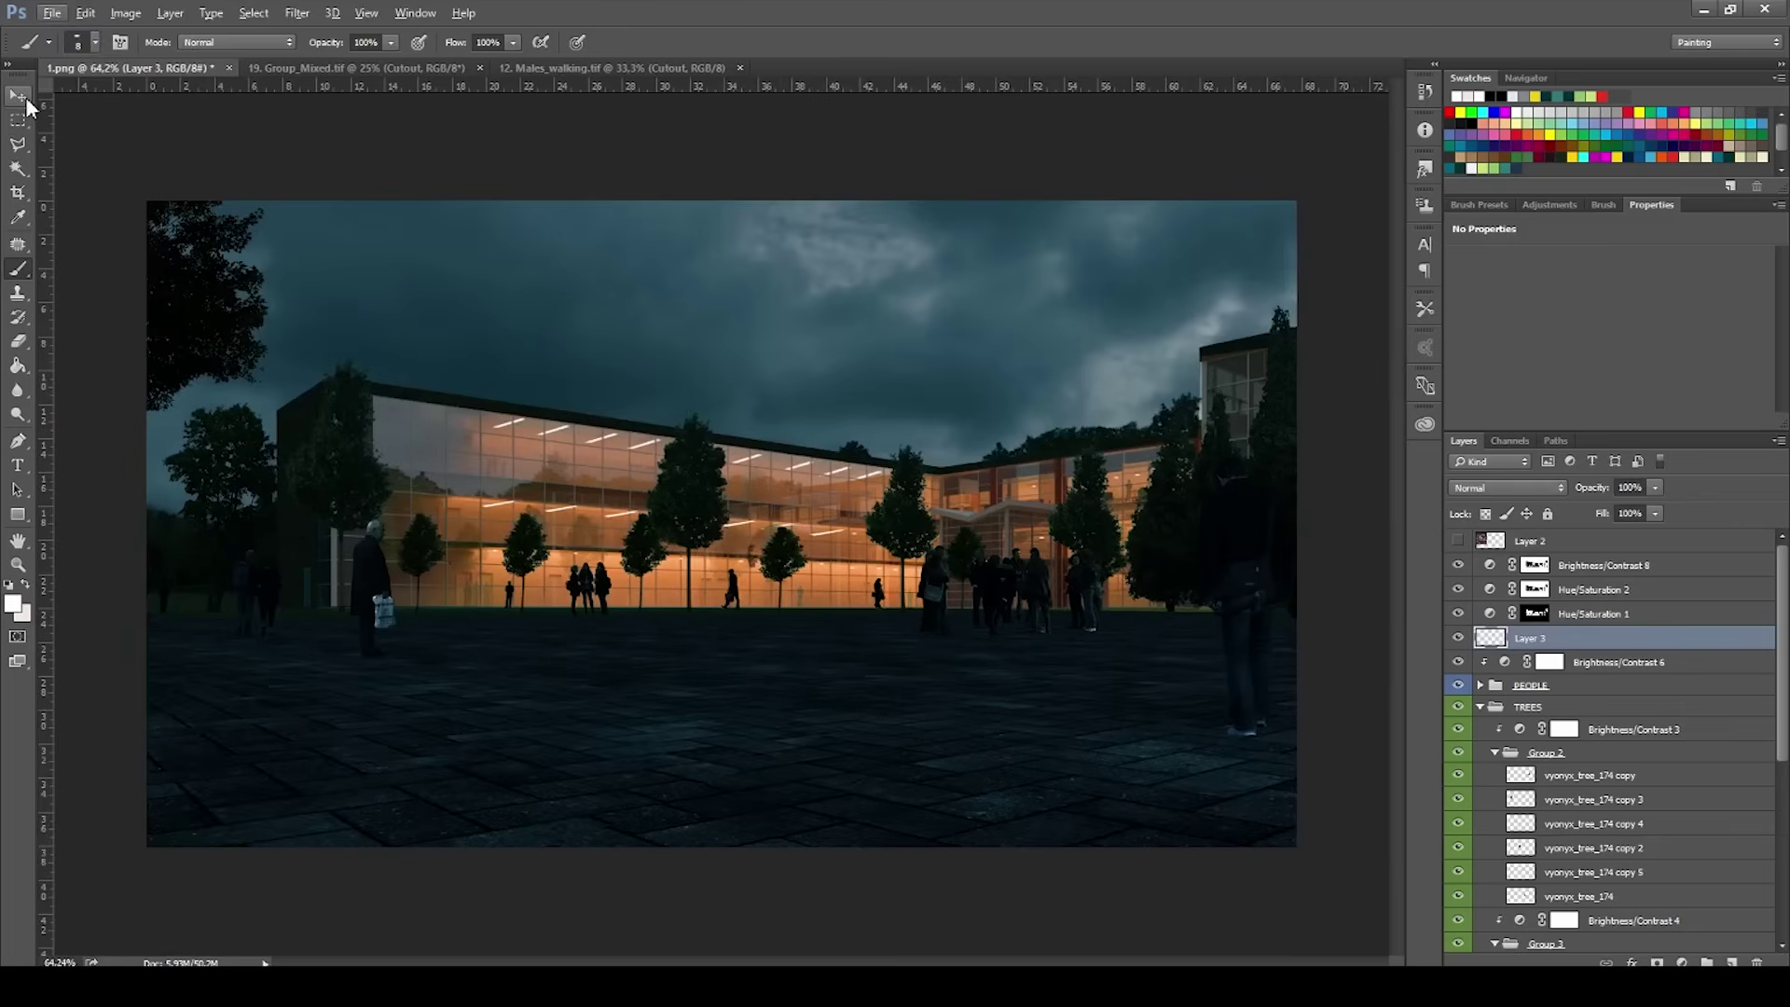
pyautogui.doubleClick(1532, 639)
pyautogui.write('lights')
pyautogui.press('Return')
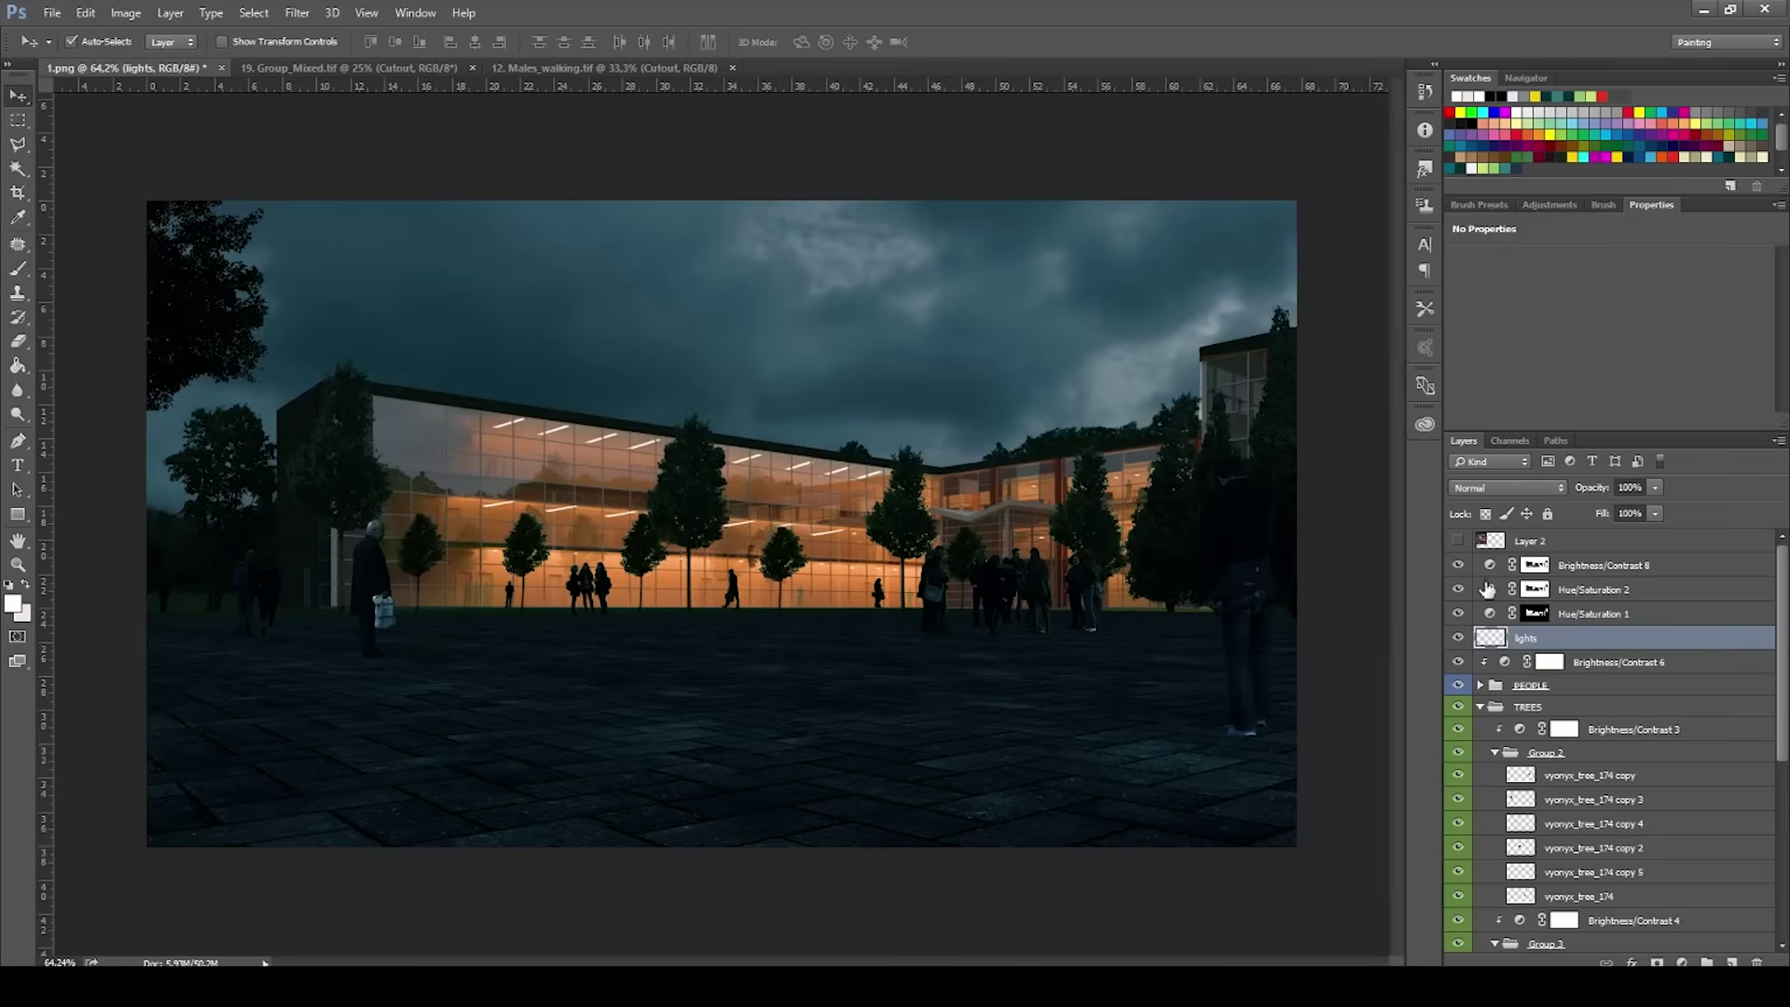
pyautogui.click(1482, 707)
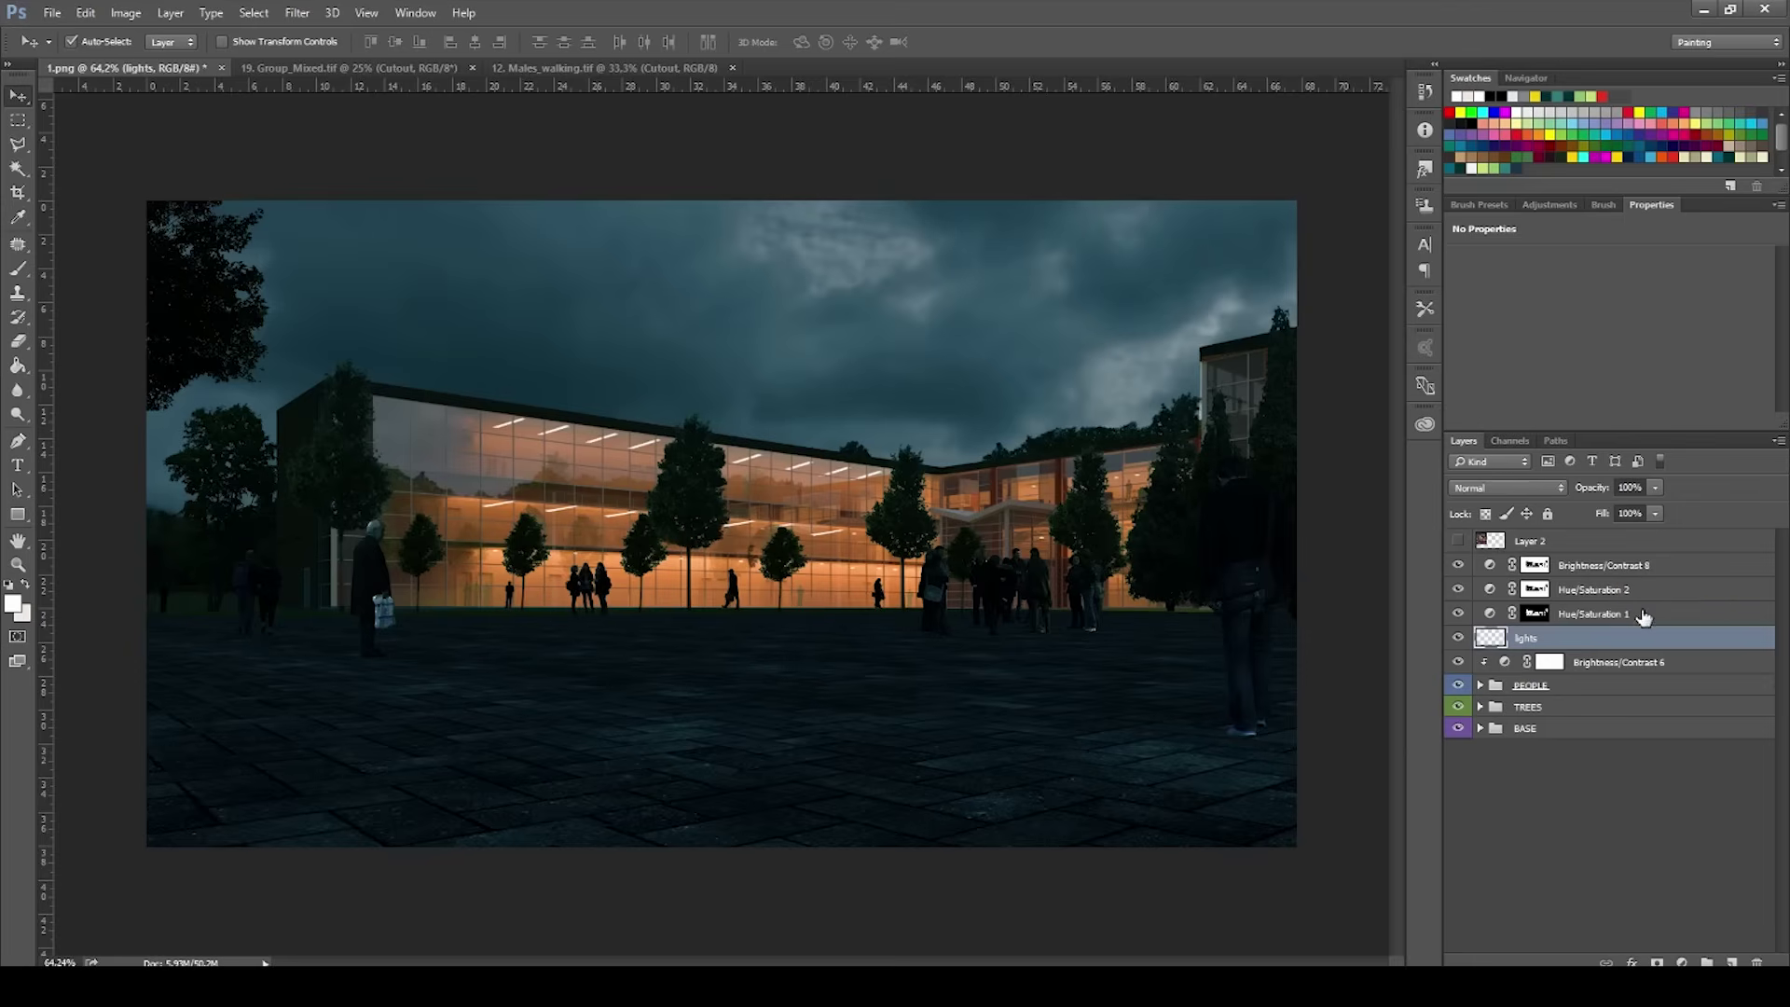
# Duplicate everything from the BASE group up to Brightness/Contrast 8 and merge the copies into a single layer.
pyautogui.click(1580, 732)
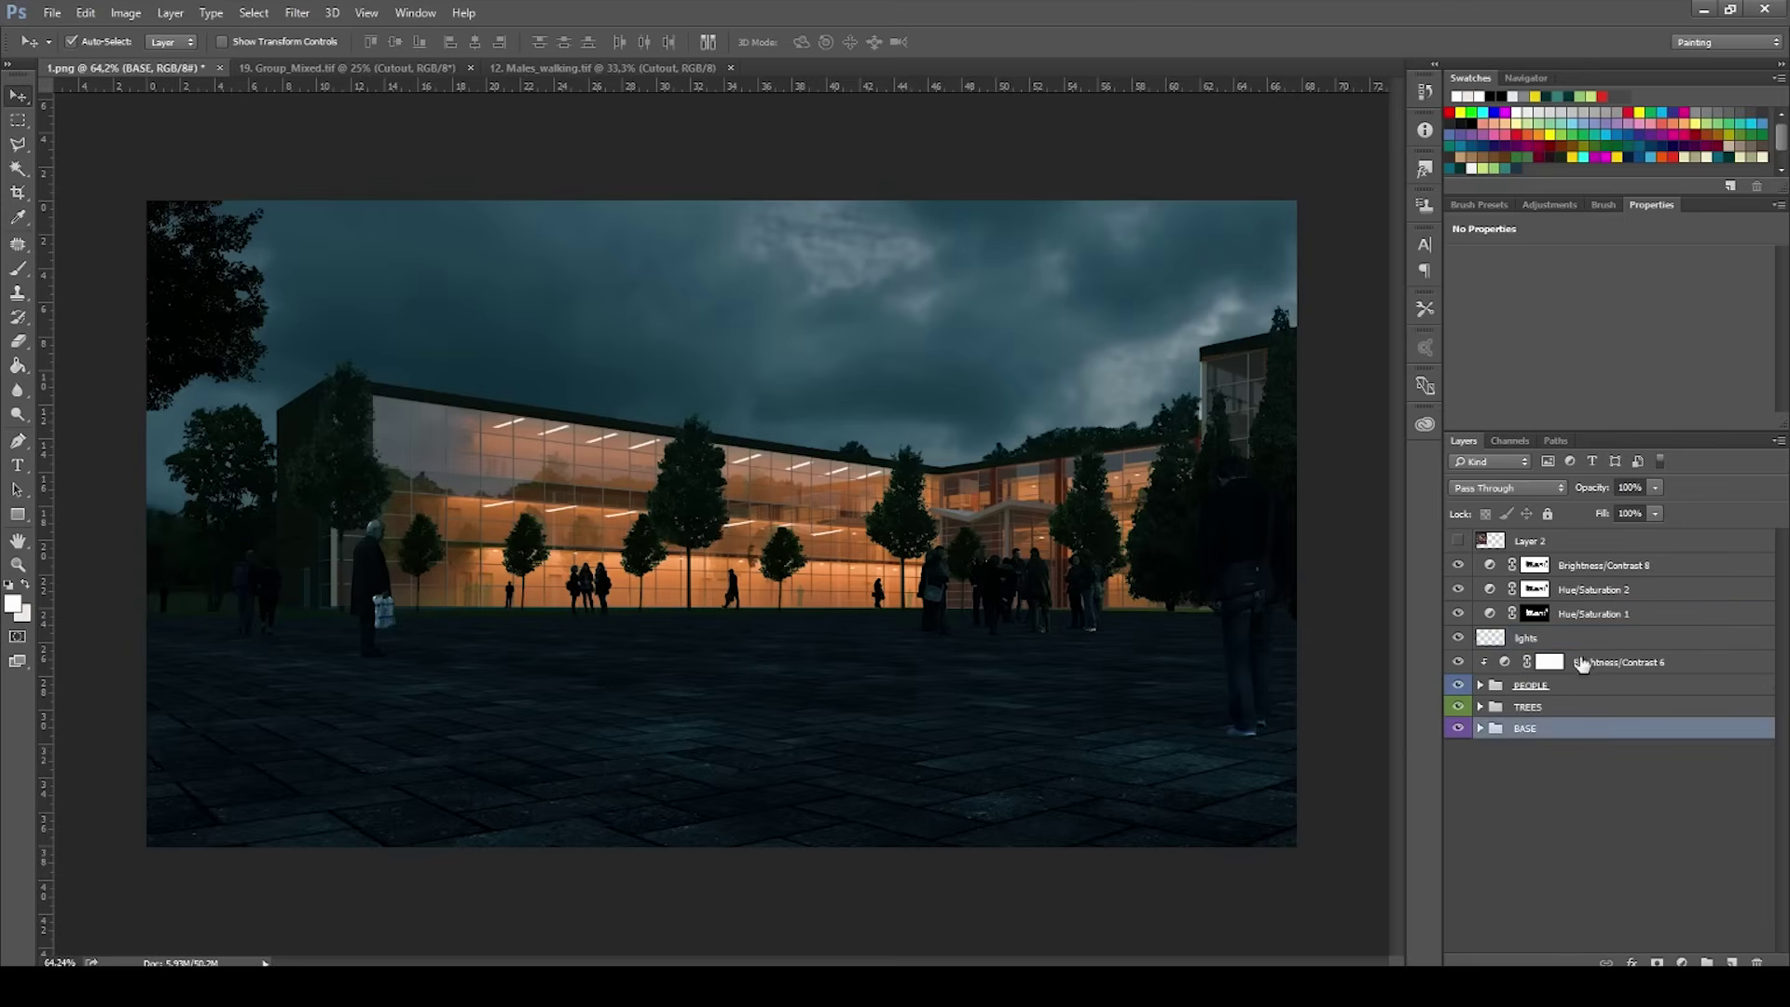
pyautogui.keyDown('shift'); pyautogui.click(1590, 569); pyautogui.keyUp('shift')
pyautogui.hotkey('ctrl', 'j')
pyautogui.rightClick(1591, 570)
pyautogui.click(1270, 791)
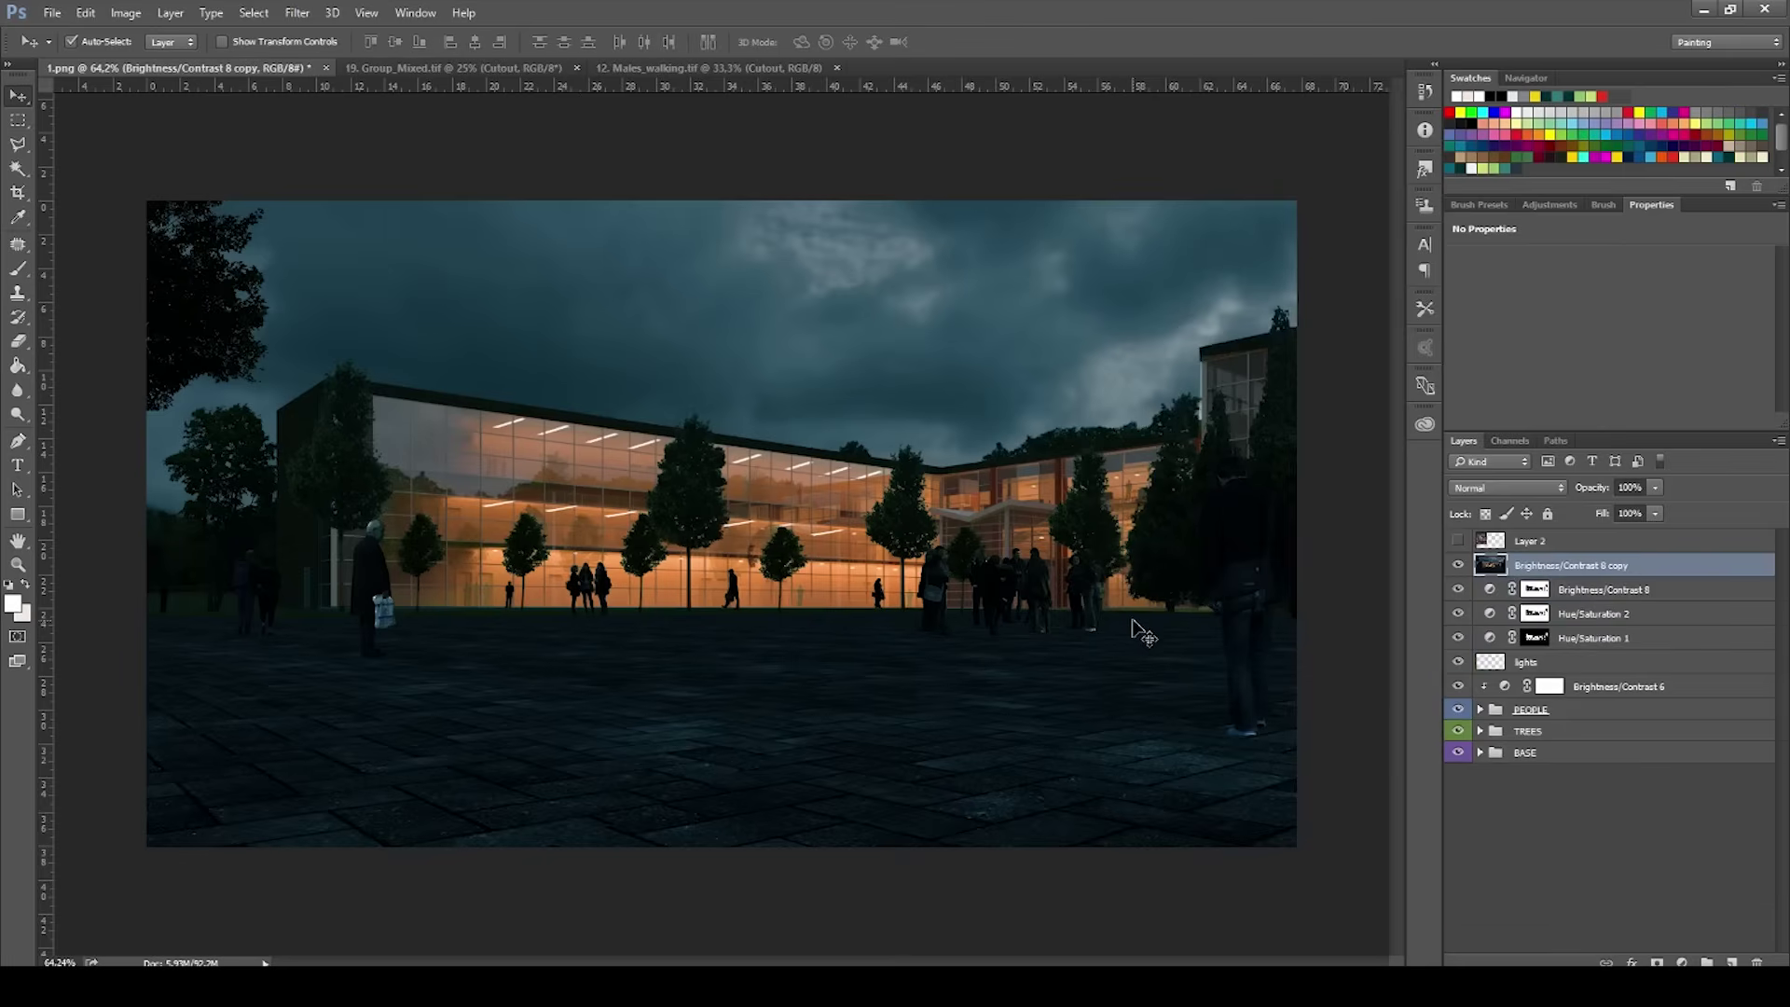
# Hide the merged copy and toggle the visibility of the adjustment layers below it to compare their effect.
pyautogui.press('l')
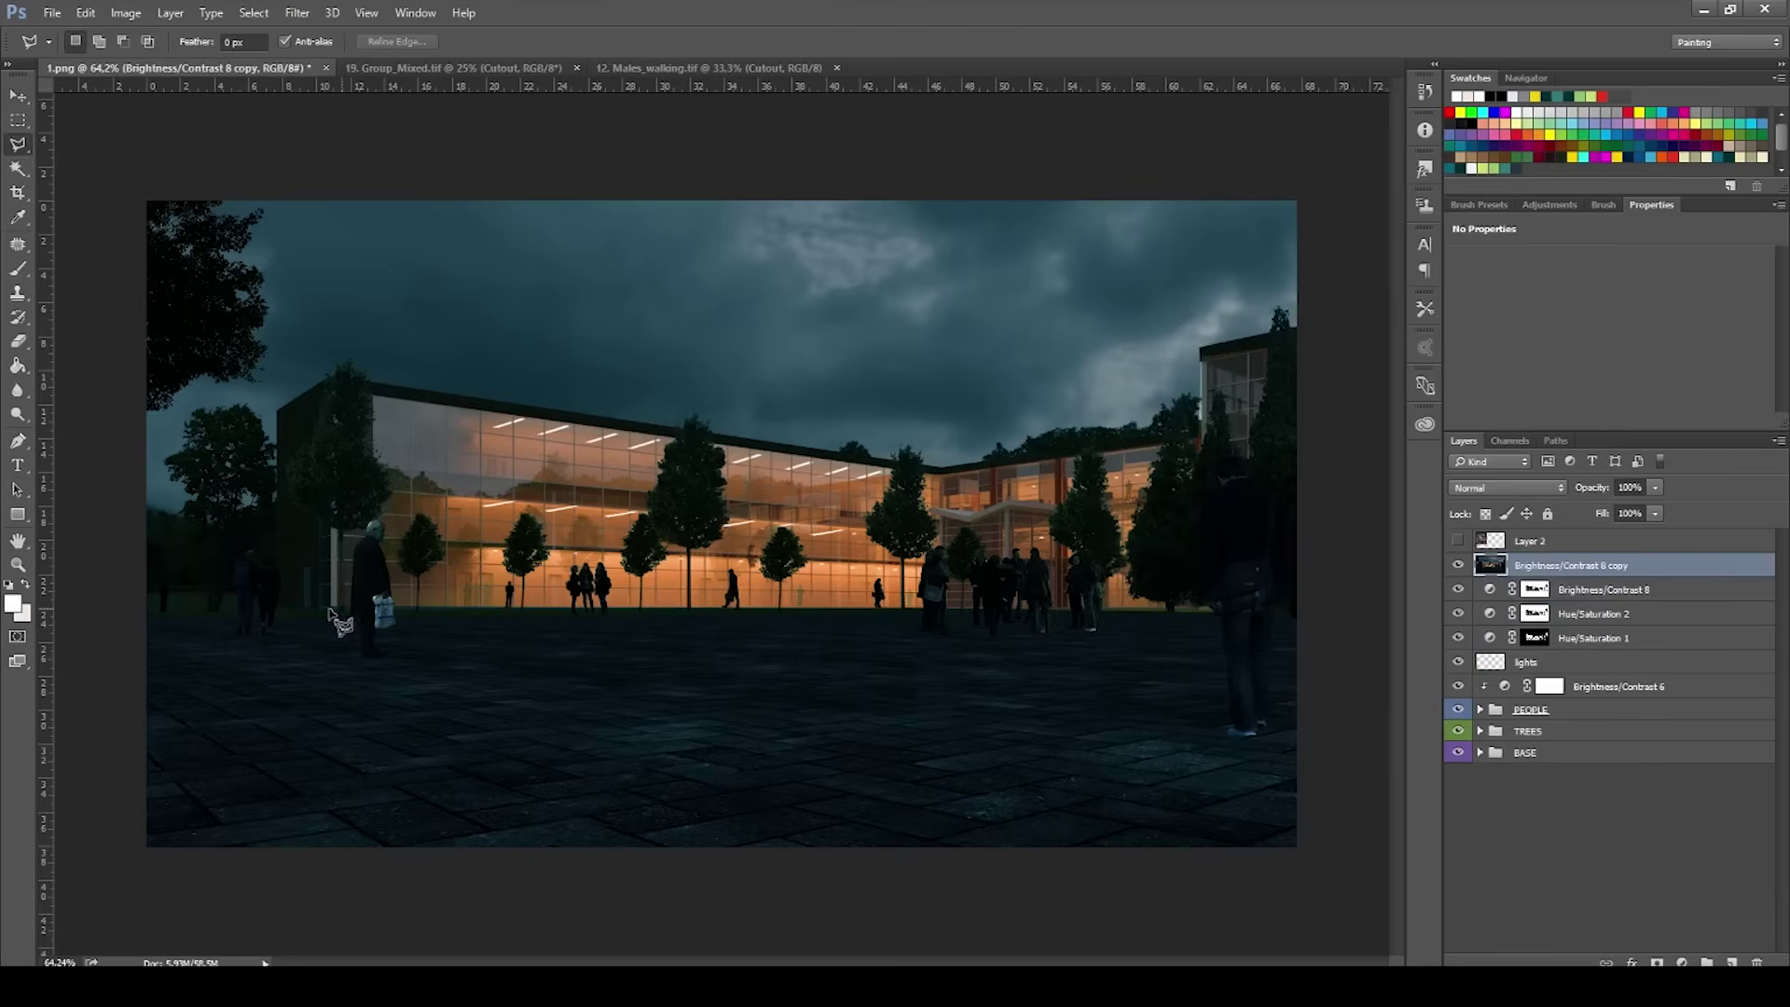
pyautogui.scroll(5, 317, 620)
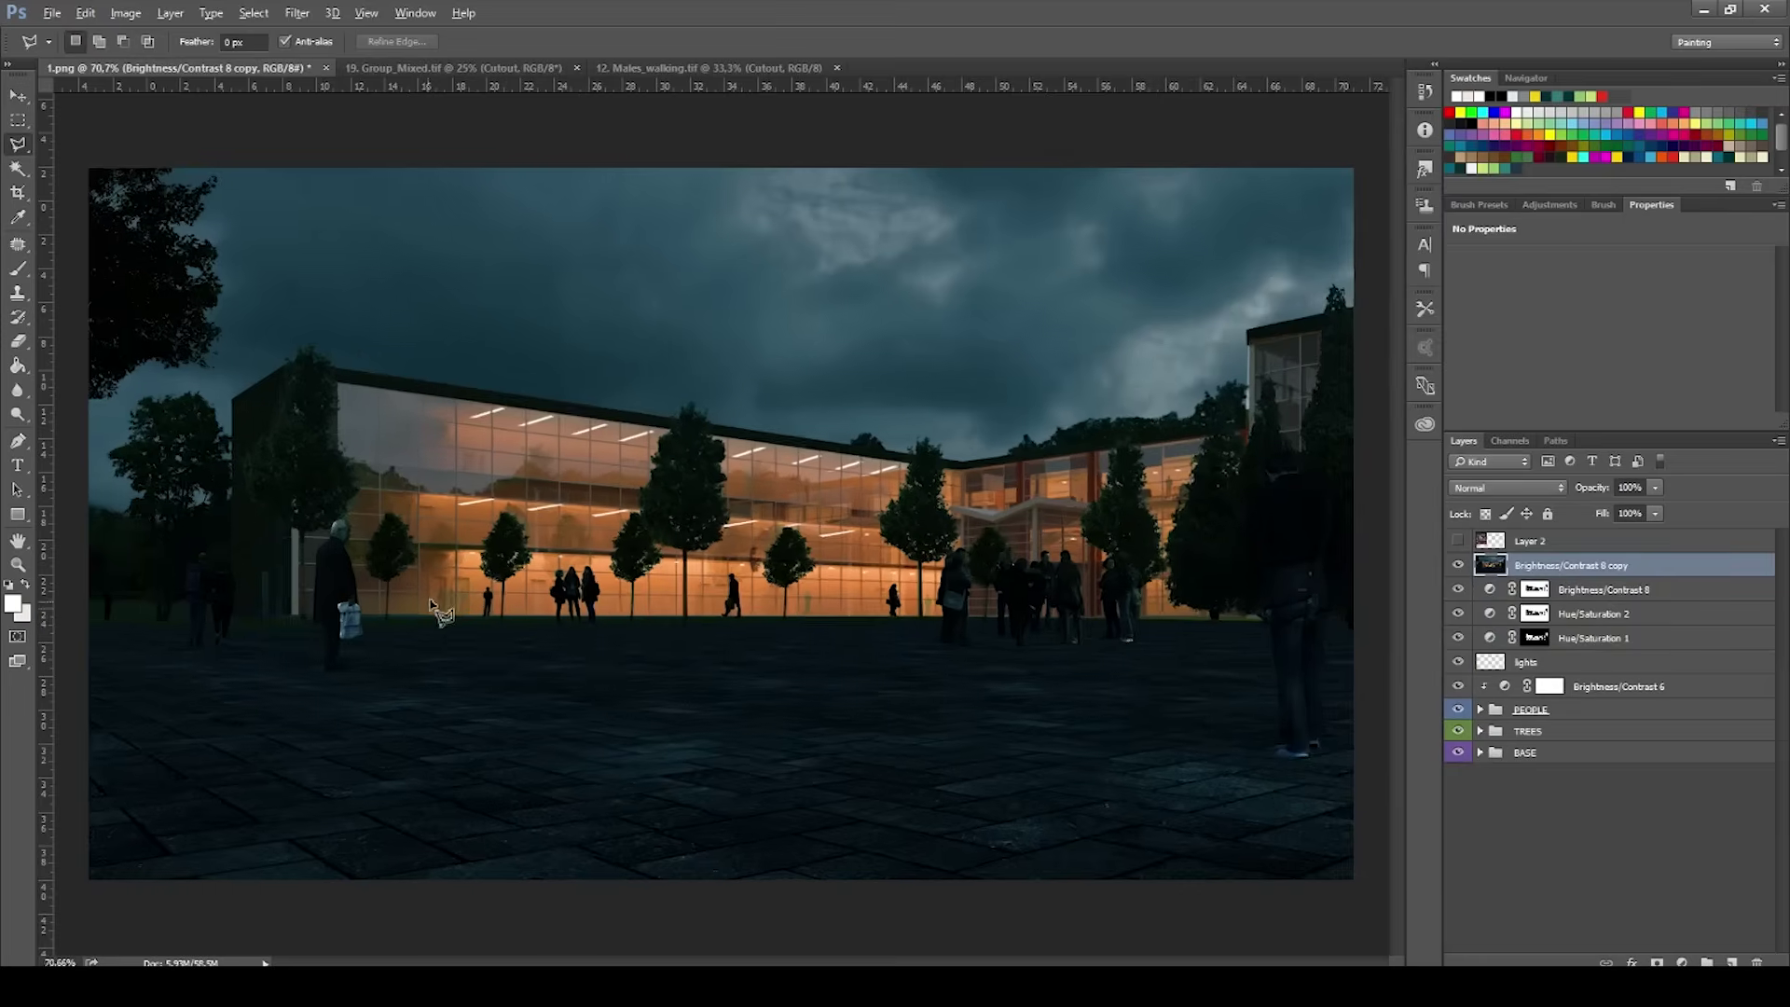
pyautogui.scroll(-3, 434, 600)
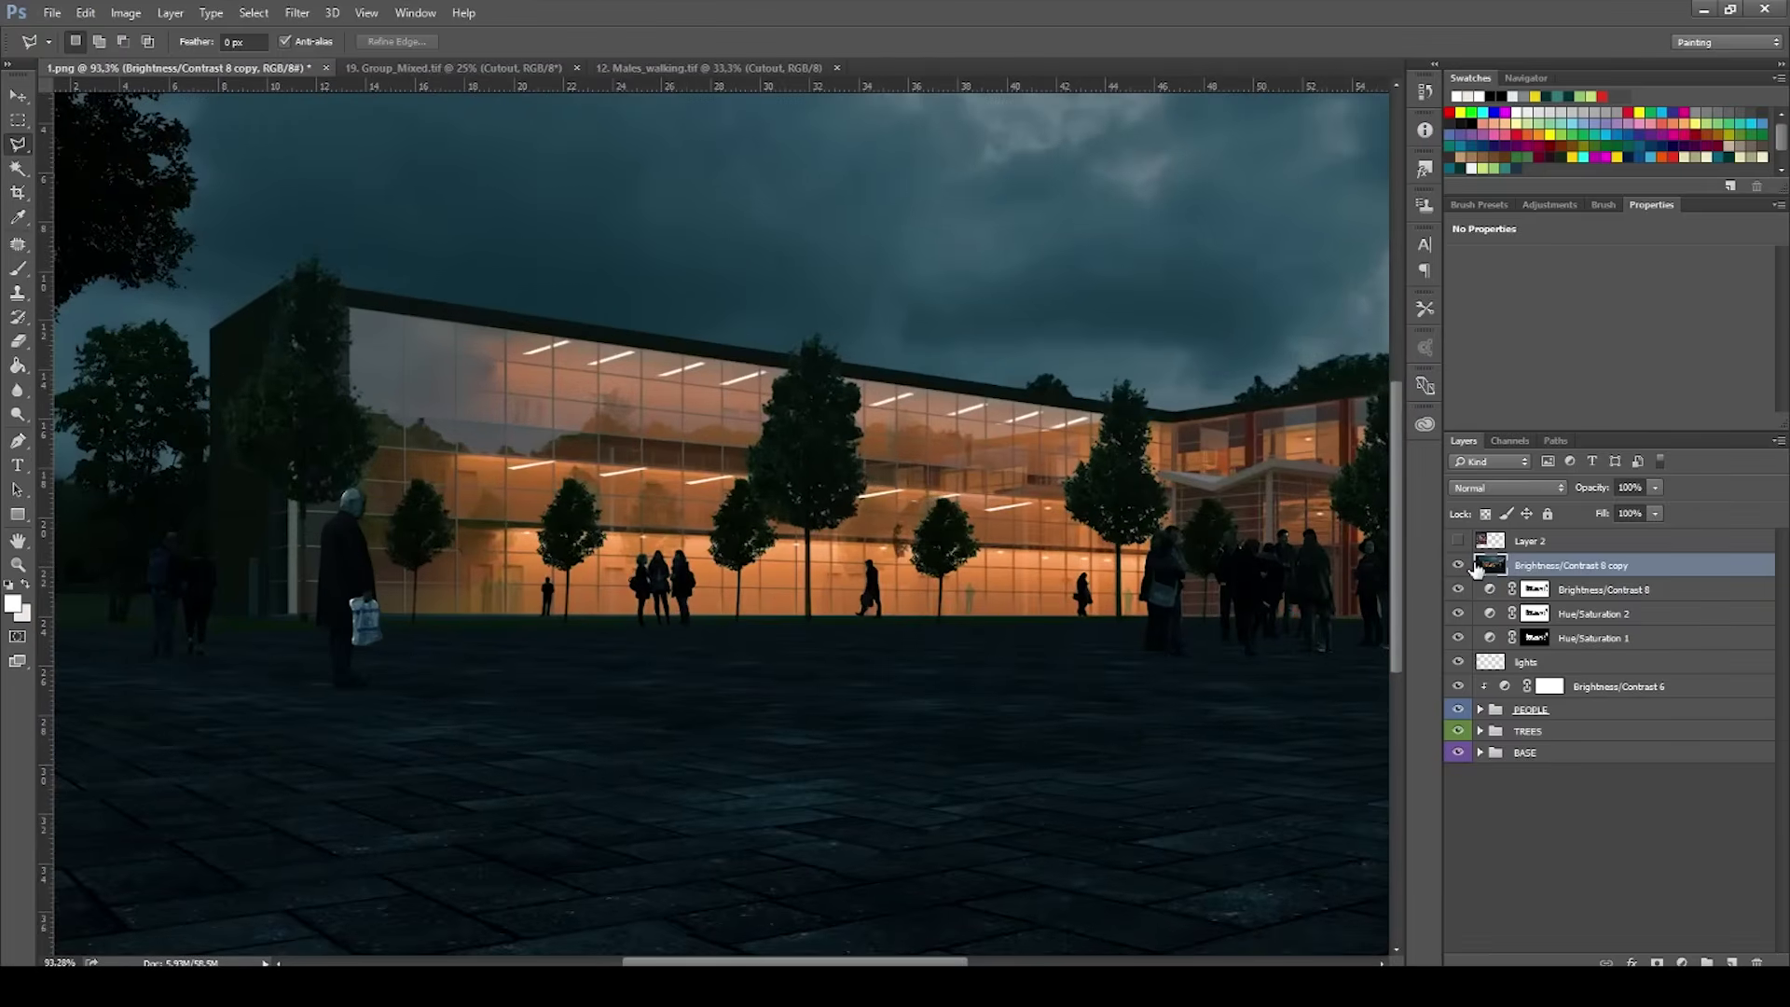
pyautogui.click(1458, 566)
pyautogui.click(1460, 589)
pyautogui.click(1460, 614)
pyautogui.click(1460, 613)
pyautogui.click(1460, 614)
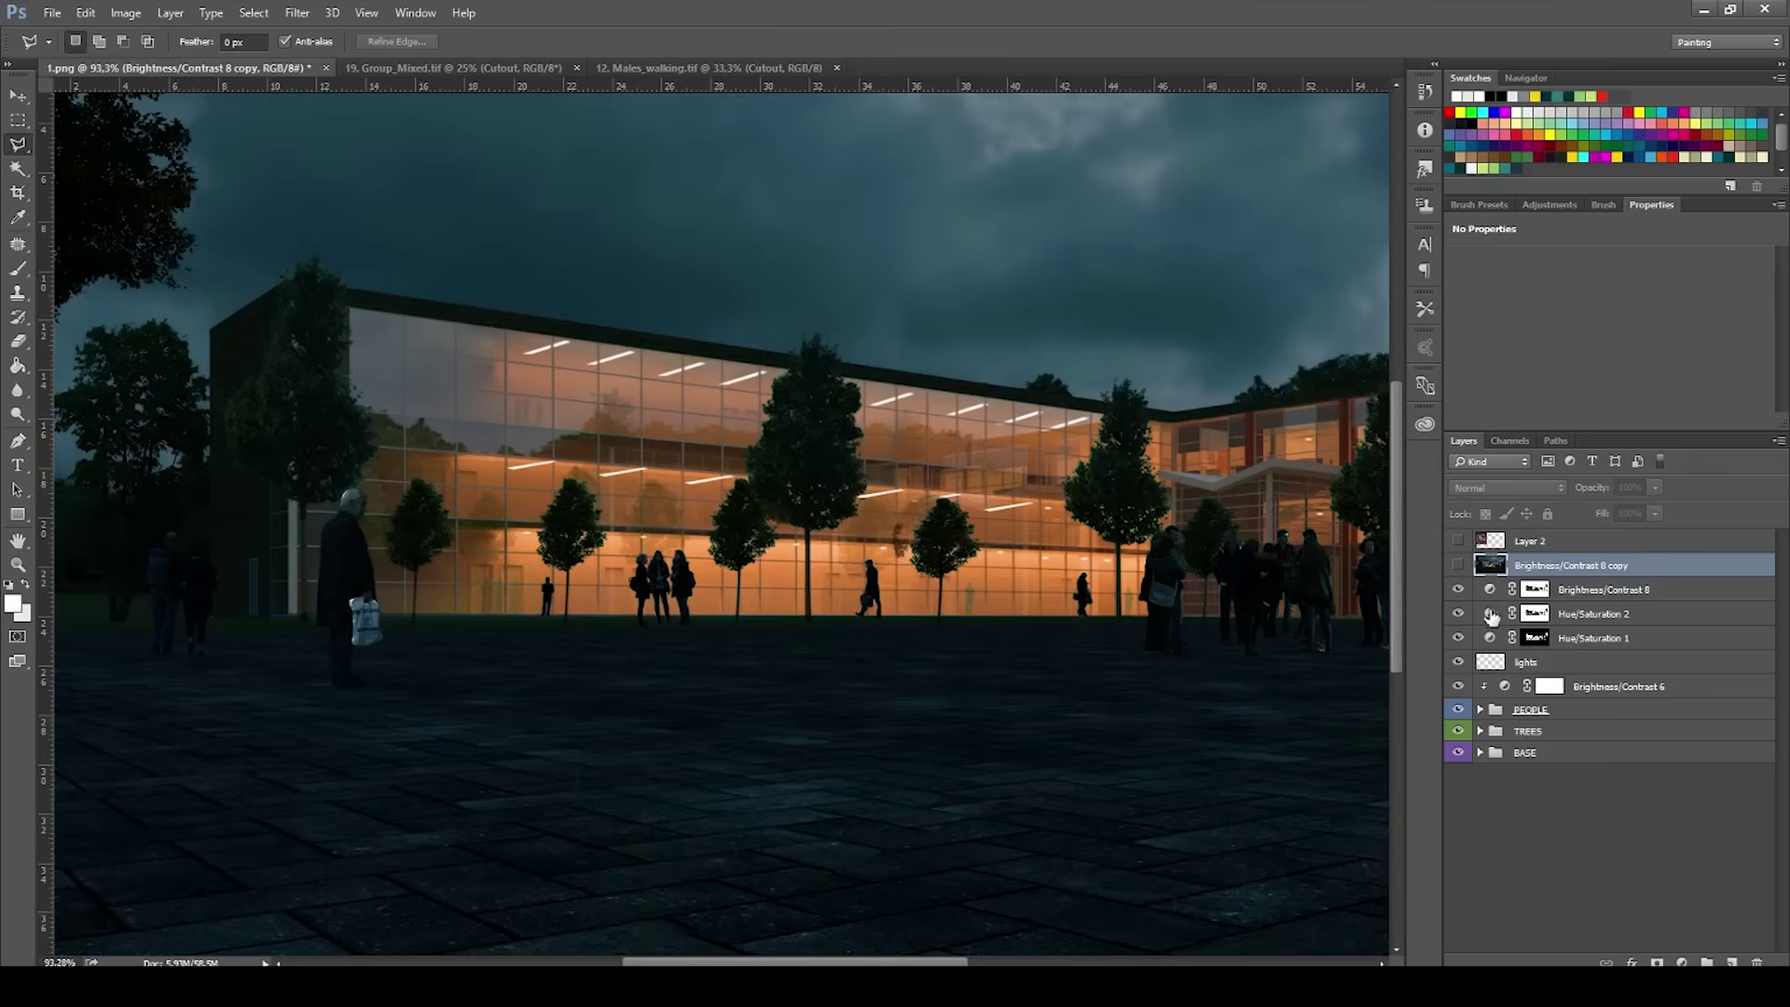
# Paint the façade-lit edge of the large middle tree with a small soft round brush in the Brightness/Contrast 8 and Hue/Saturation 1 masks.
pyautogui.click(1536, 589)
pyautogui.press('b')
pyautogui.scroll(2, 803, 466)
pyautogui.rightClick(811, 456)
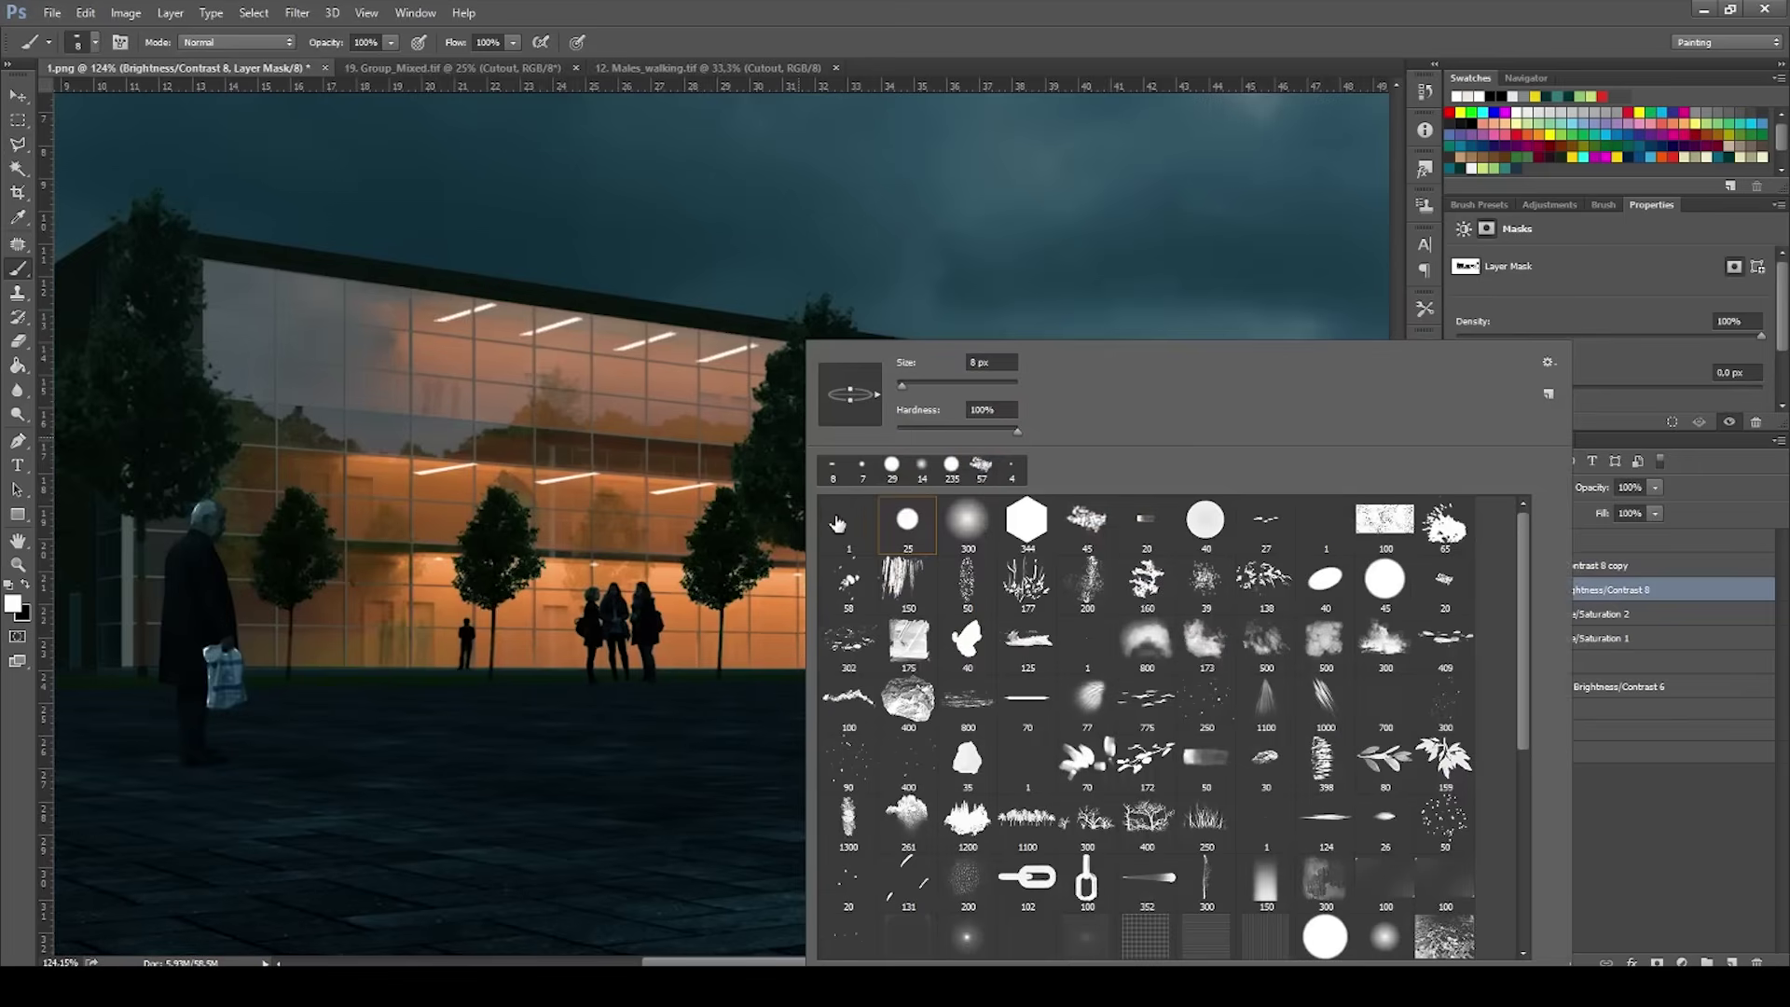
pyautogui.click(959, 529)
pyautogui.moveTo(768, 459); pyautogui.dragTo(622, 438)
pyautogui.press('x')
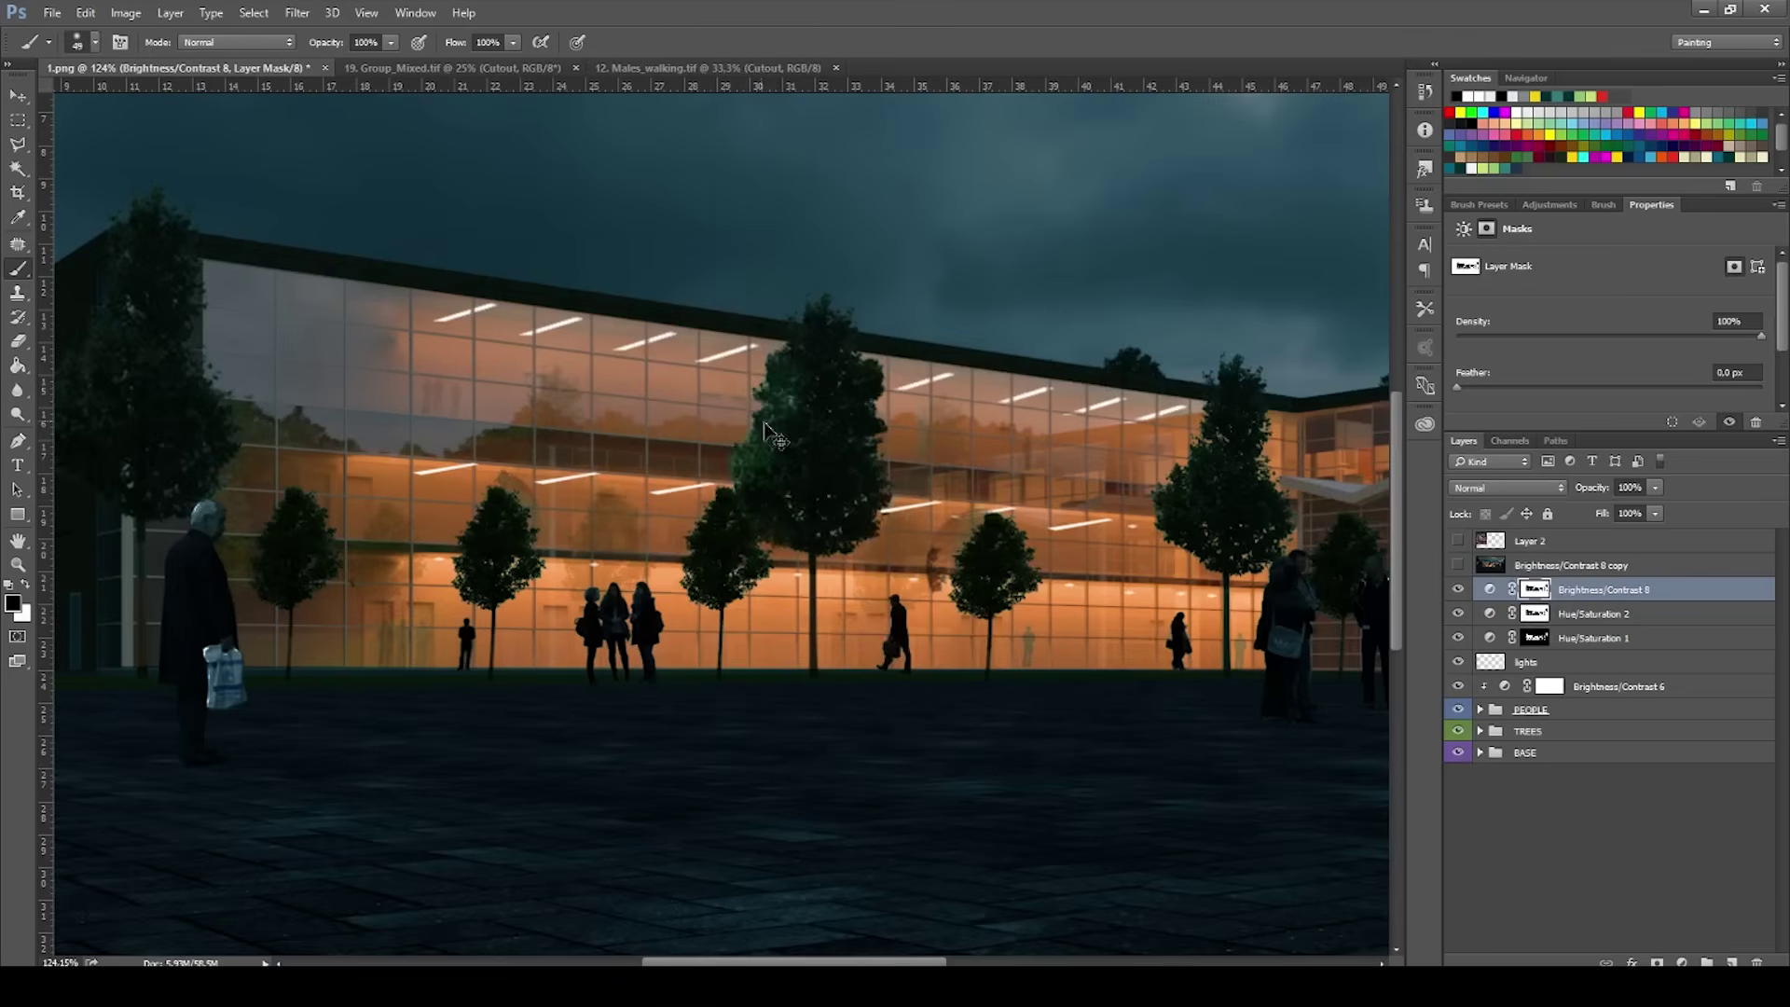
pyautogui.scroll(2, 779, 450)
pyautogui.scroll(1, 779, 450)
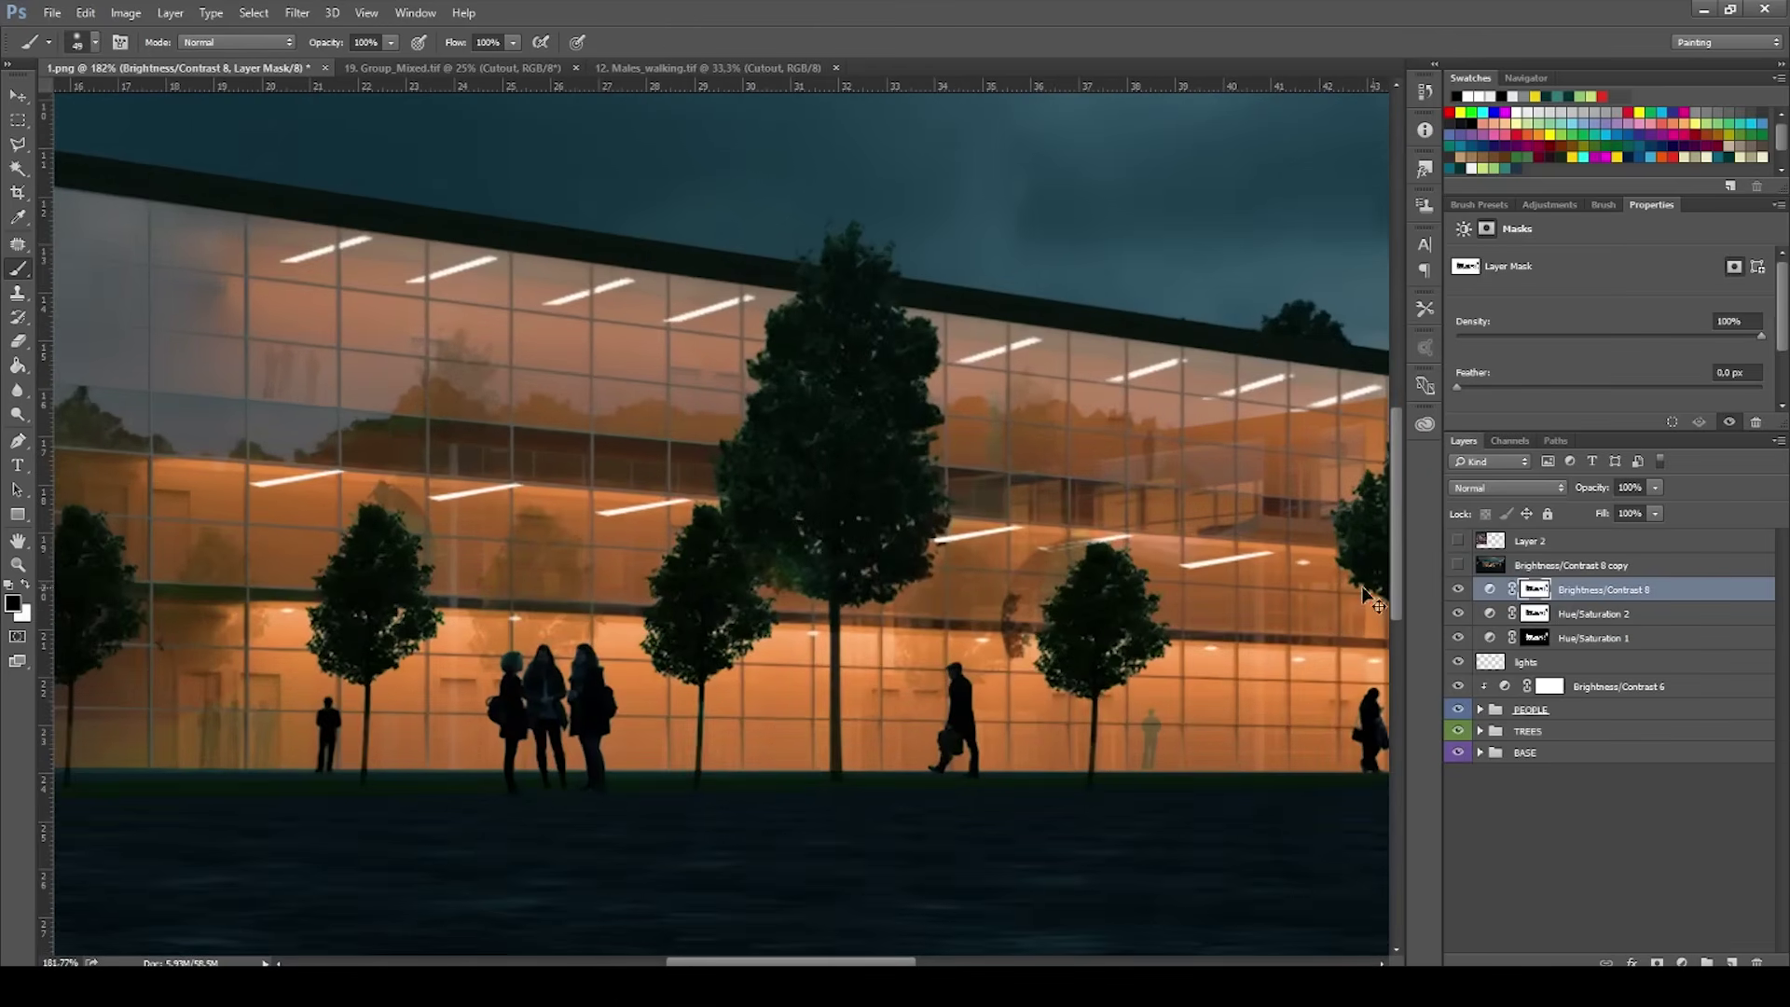
pyautogui.click(1534, 639)
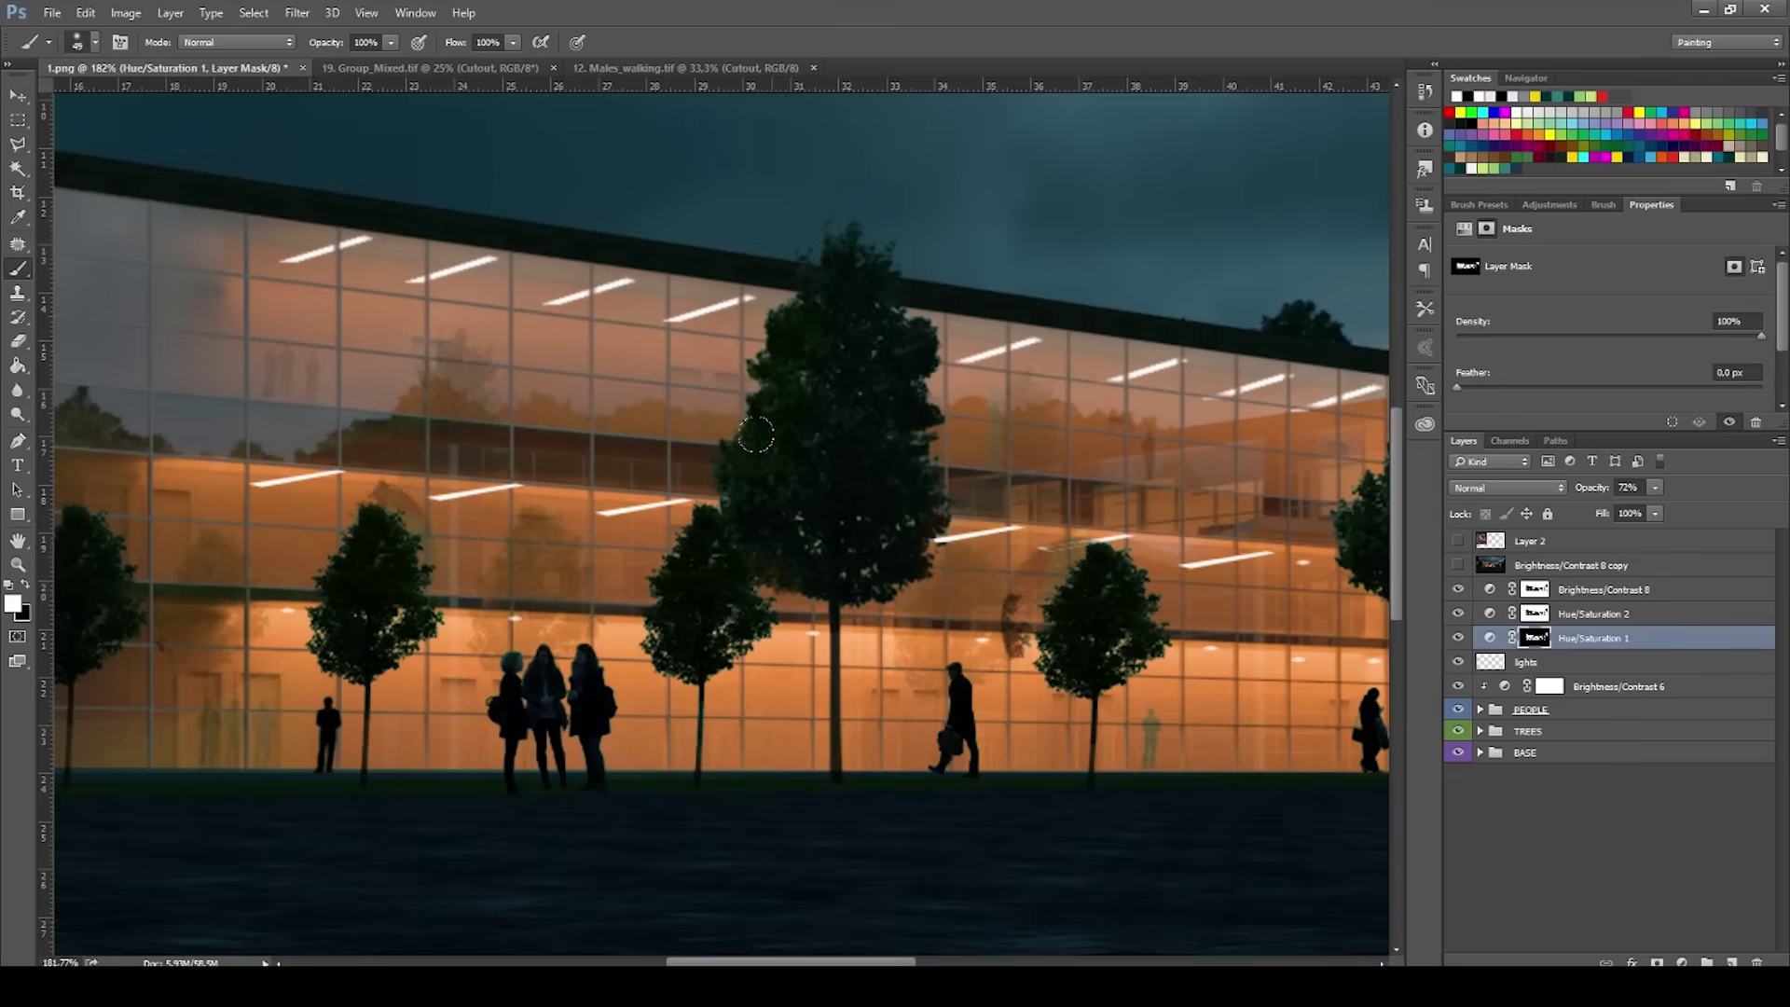
pyautogui.moveTo(1143, 584); pyautogui.dragTo(719, 634)
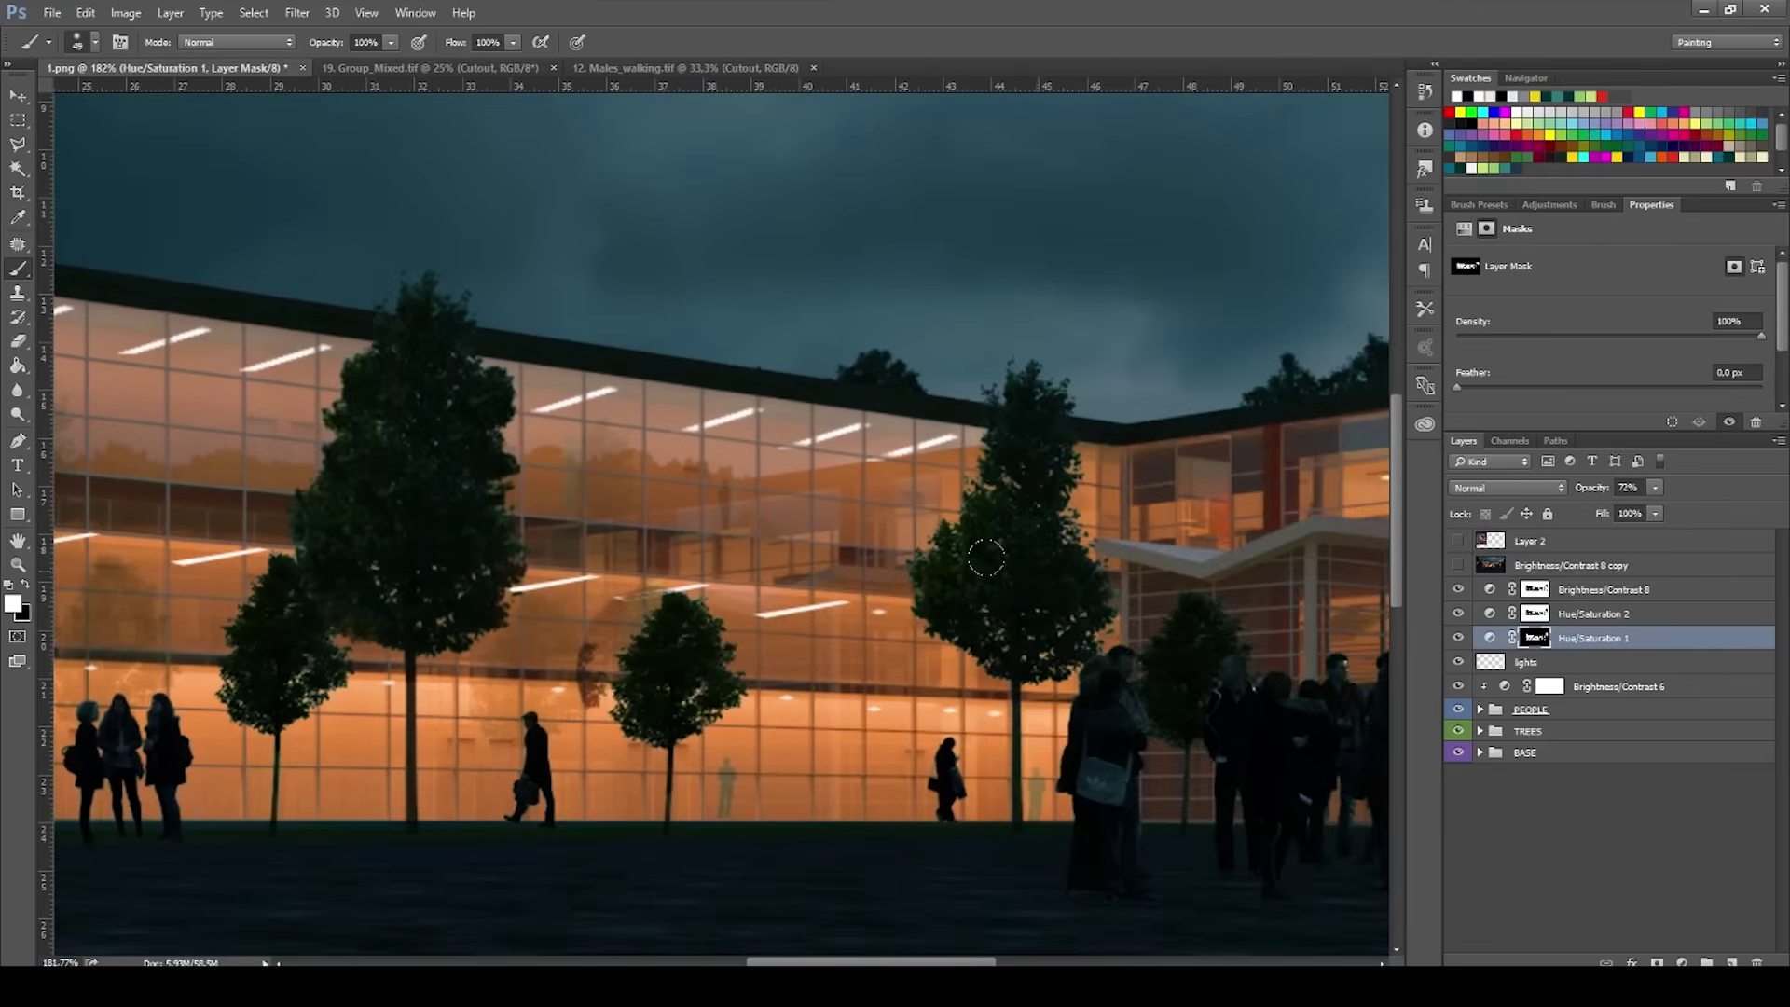
# Paint black over the trees in front of the glass façade in the Brightness/Contrast 8 and Hue/Saturation 2 masks for a warm glow.
pyautogui.click(1525, 597)
pyautogui.press('x')
pyautogui.moveTo(935, 620); pyautogui.dragTo(944, 493)
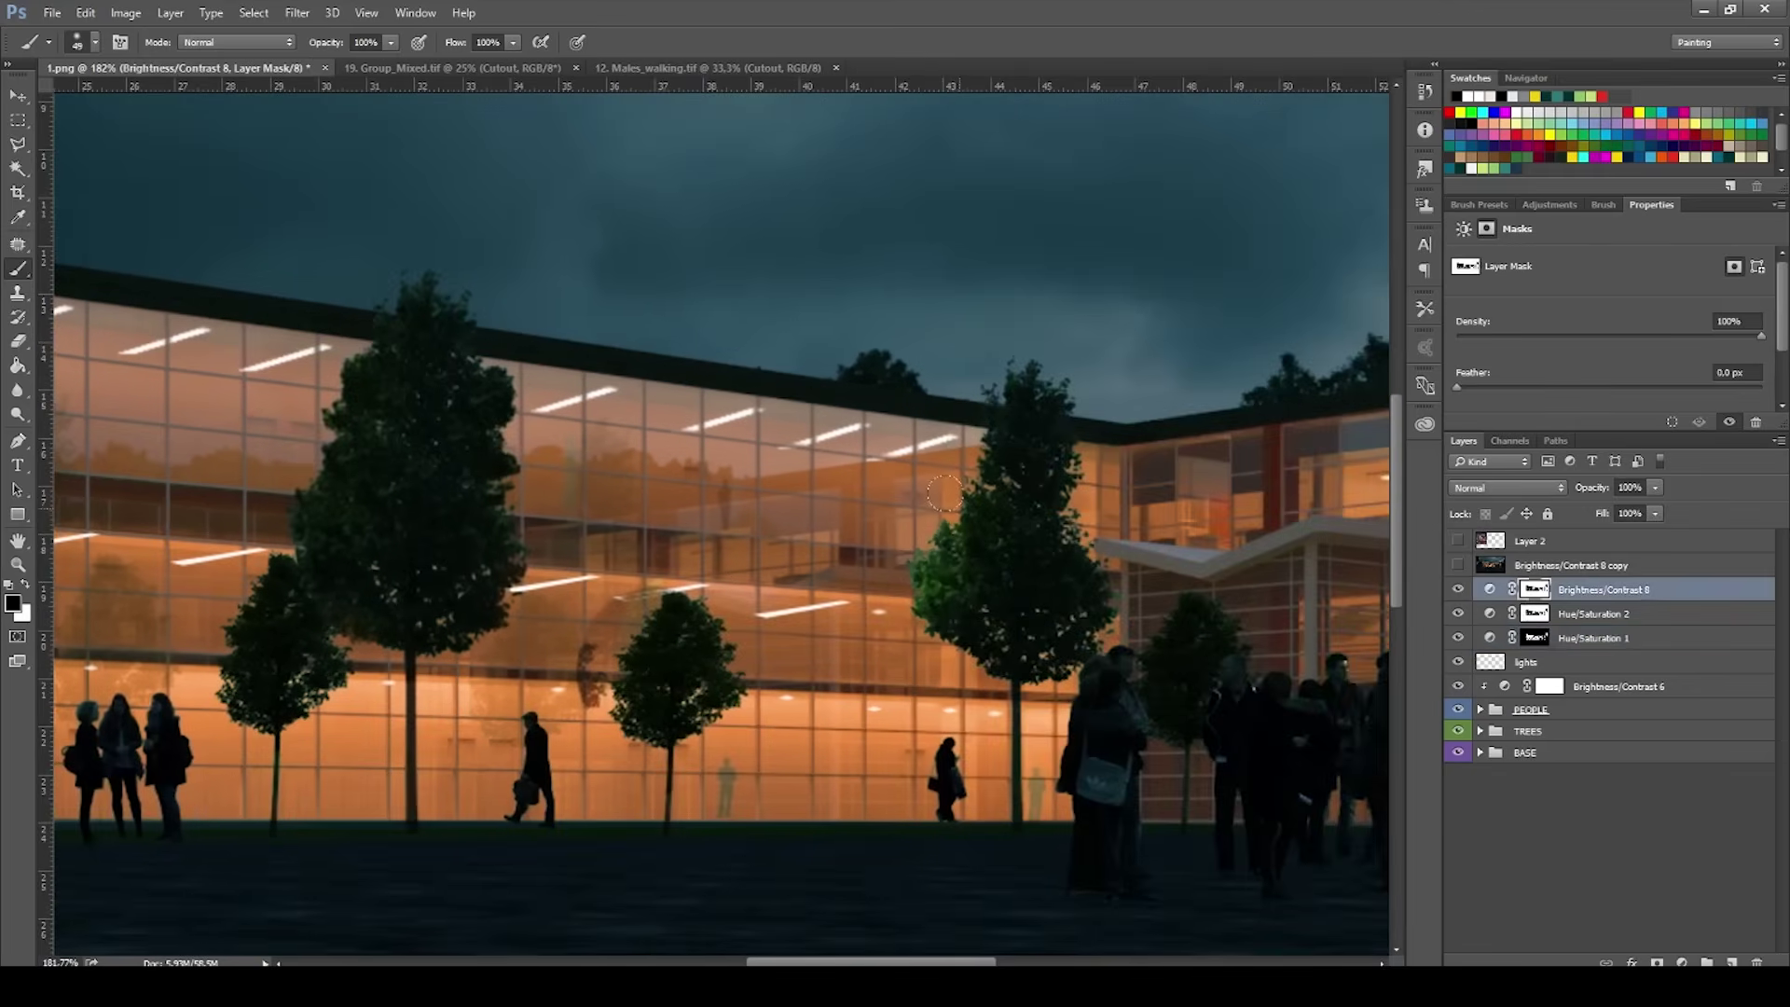
pyautogui.click(1512, 613)
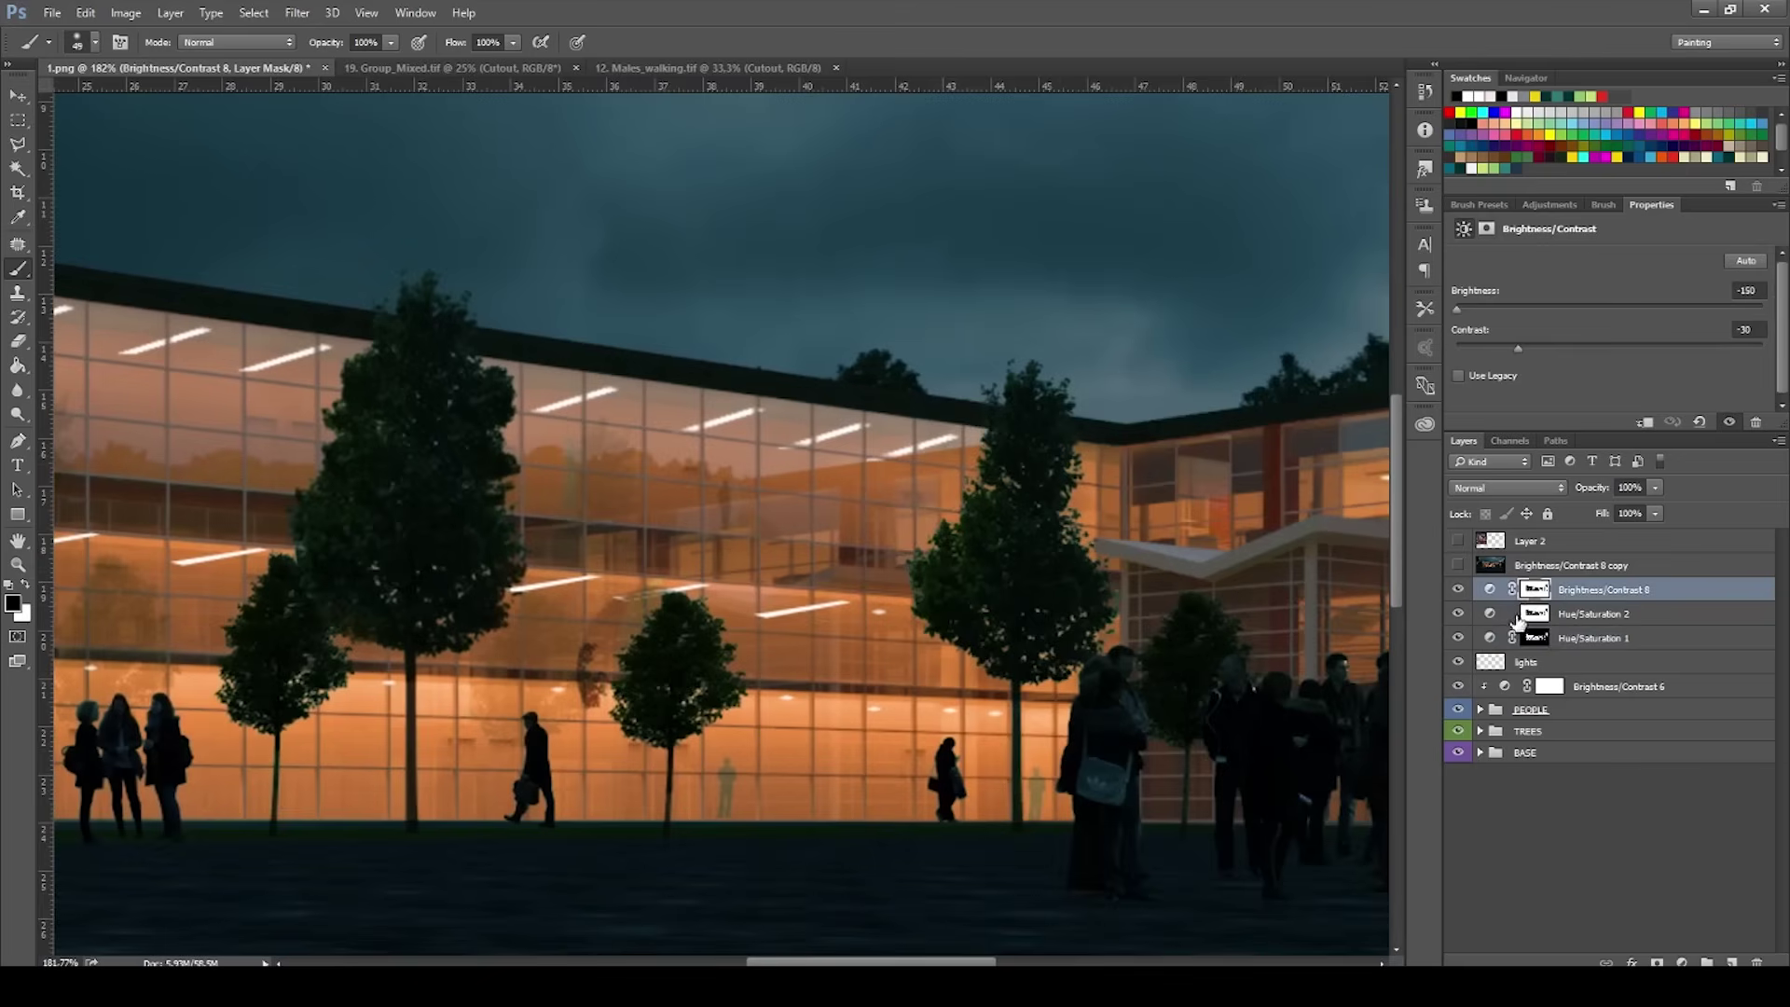
pyautogui.click(1536, 616)
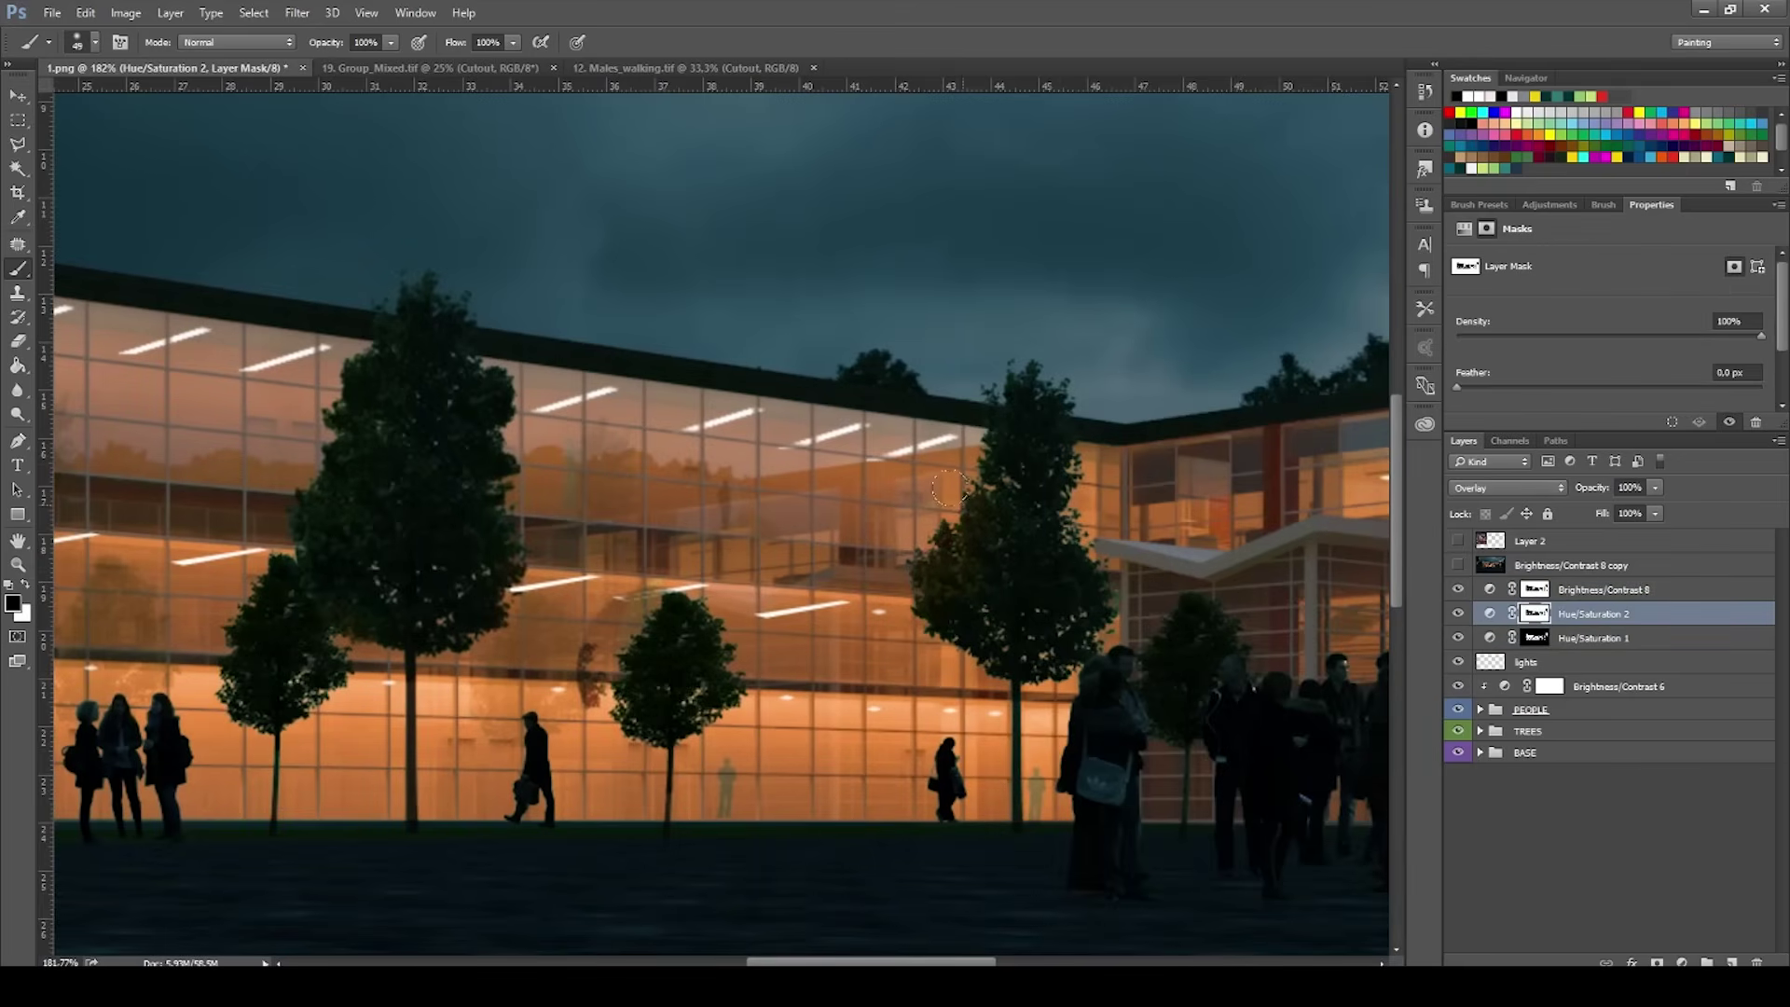
pyautogui.moveTo(588, 601); pyautogui.dragTo(835, 618)
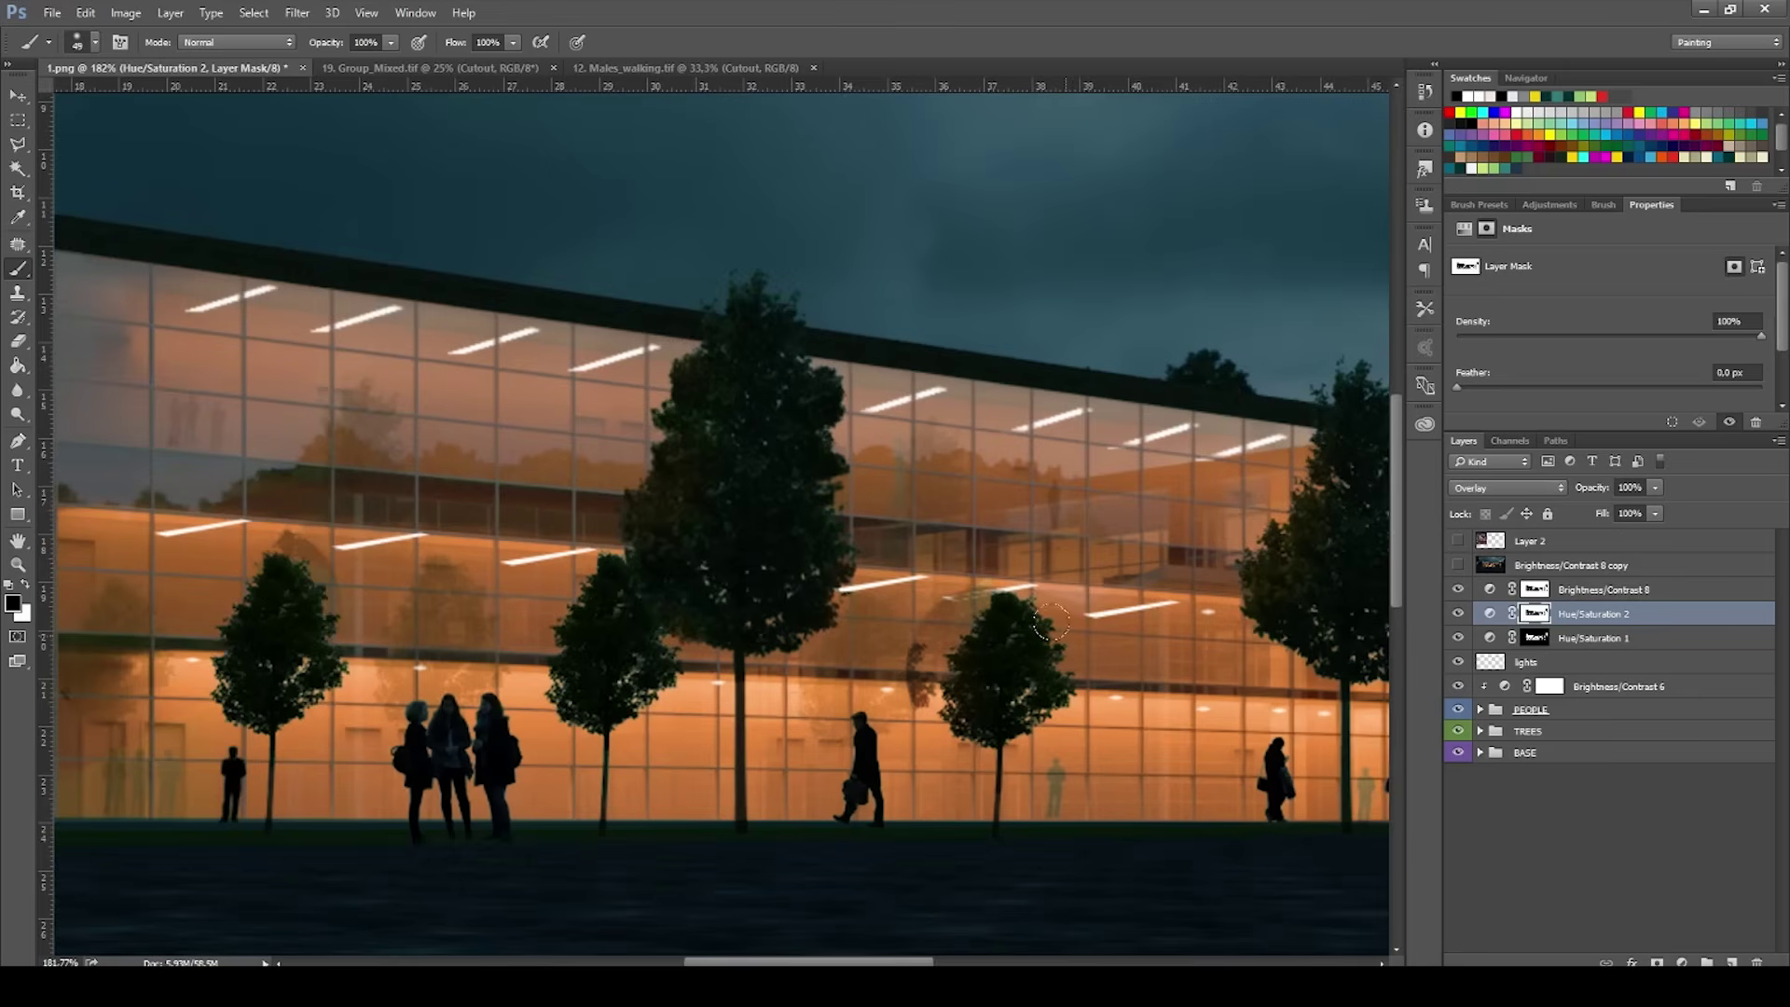
pyautogui.moveTo(497, 659); pyautogui.dragTo(935, 655)
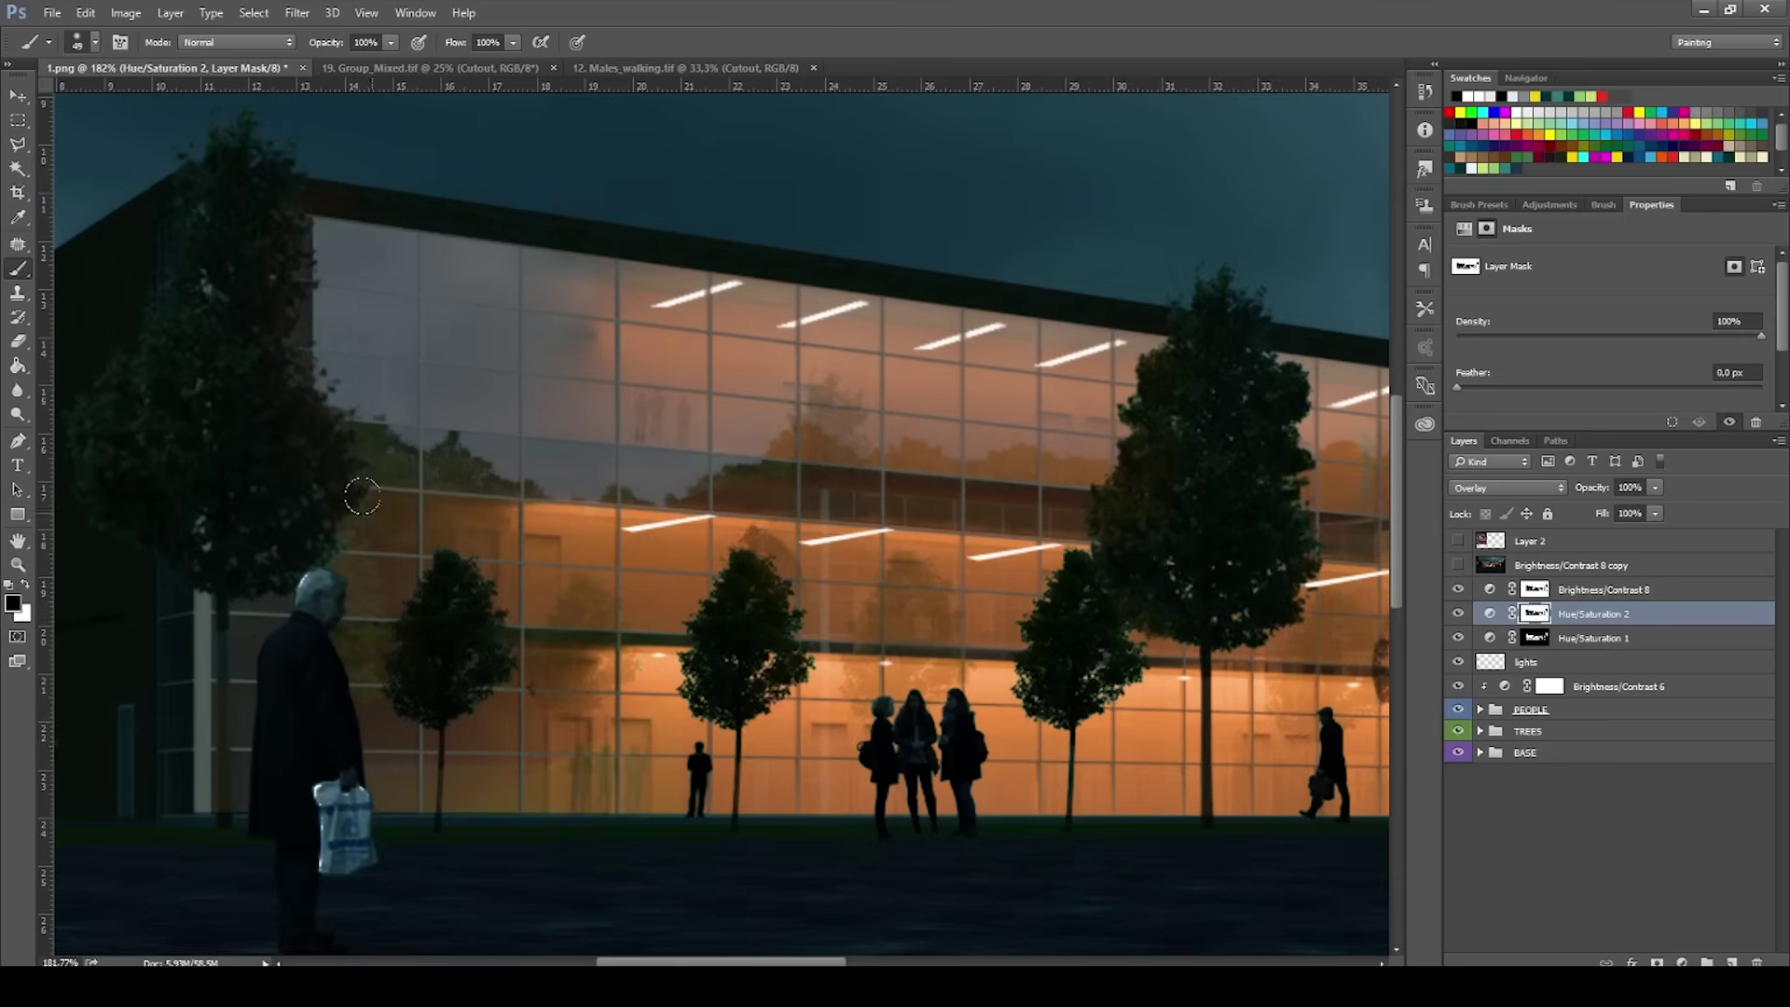
# Try to brighten the façade-side edge of the large tree at the building's left end in the Brightness/Contrast 8 mask.
pyautogui.click(1536, 589)
pyautogui.press('x')
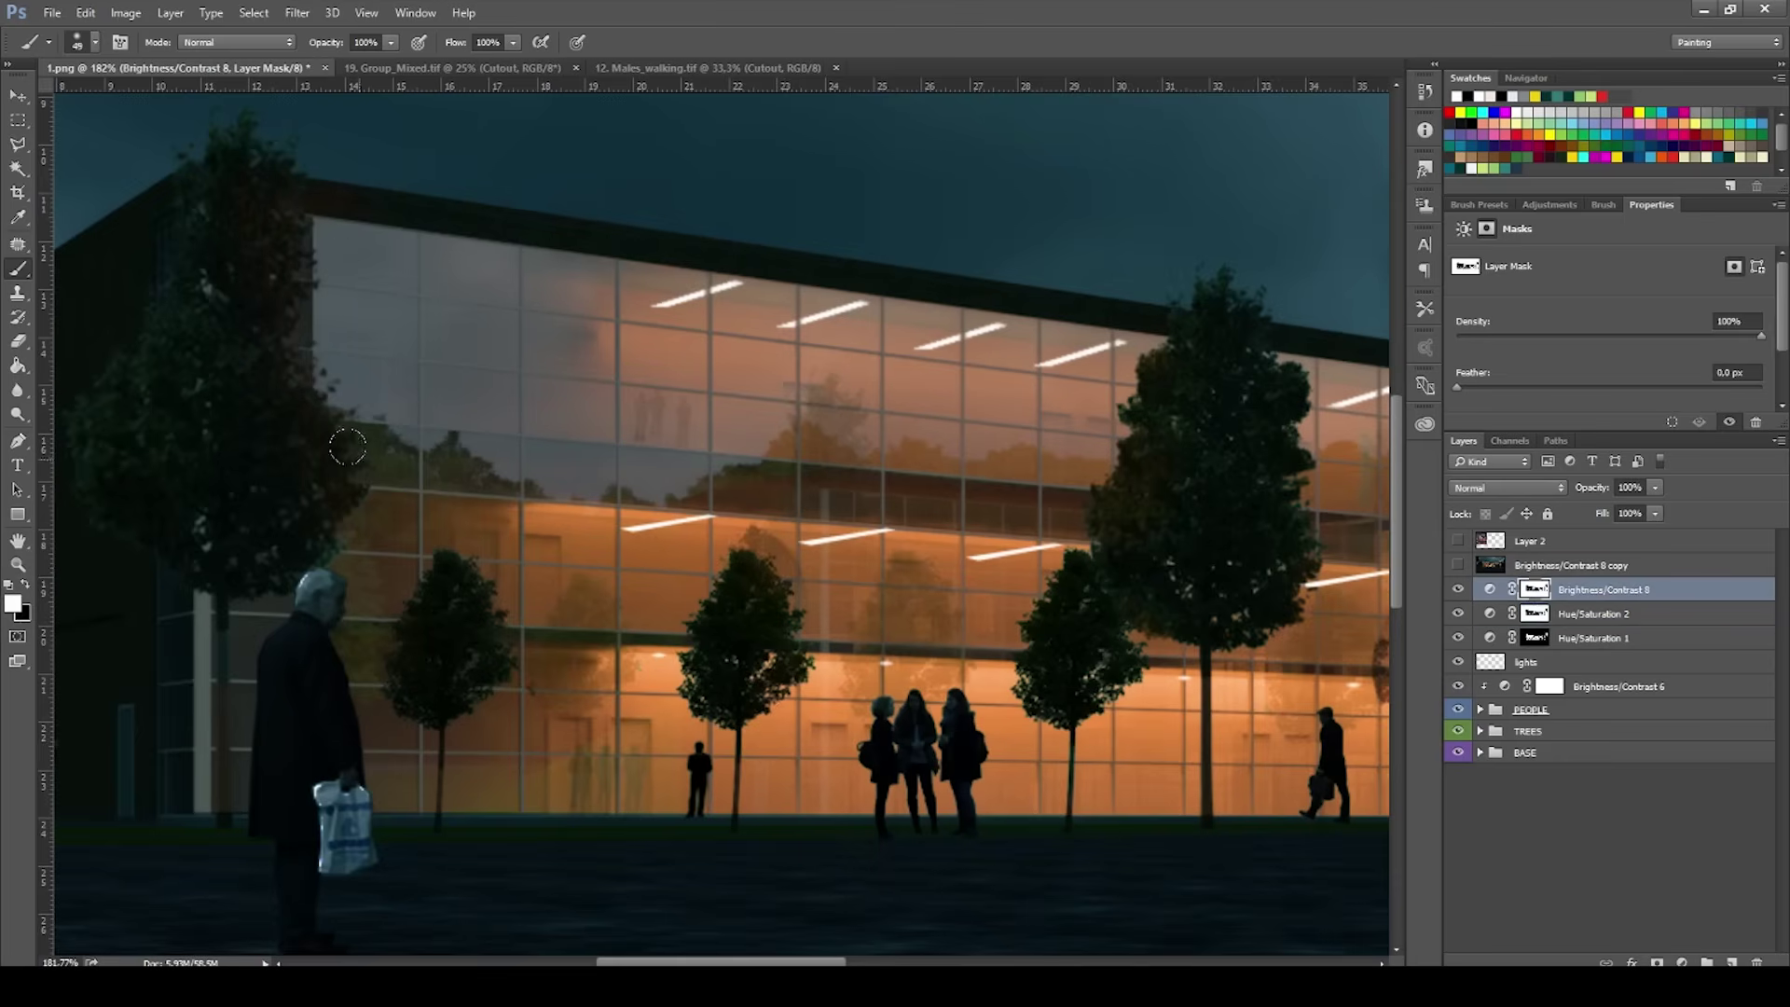
pyautogui.moveTo(368, 457); pyautogui.dragTo(291, 334)
pyautogui.hotkey('ctrl', 'z')
pyautogui.press('x')
pyautogui.moveTo(322, 416); pyautogui.dragTo(347, 459)
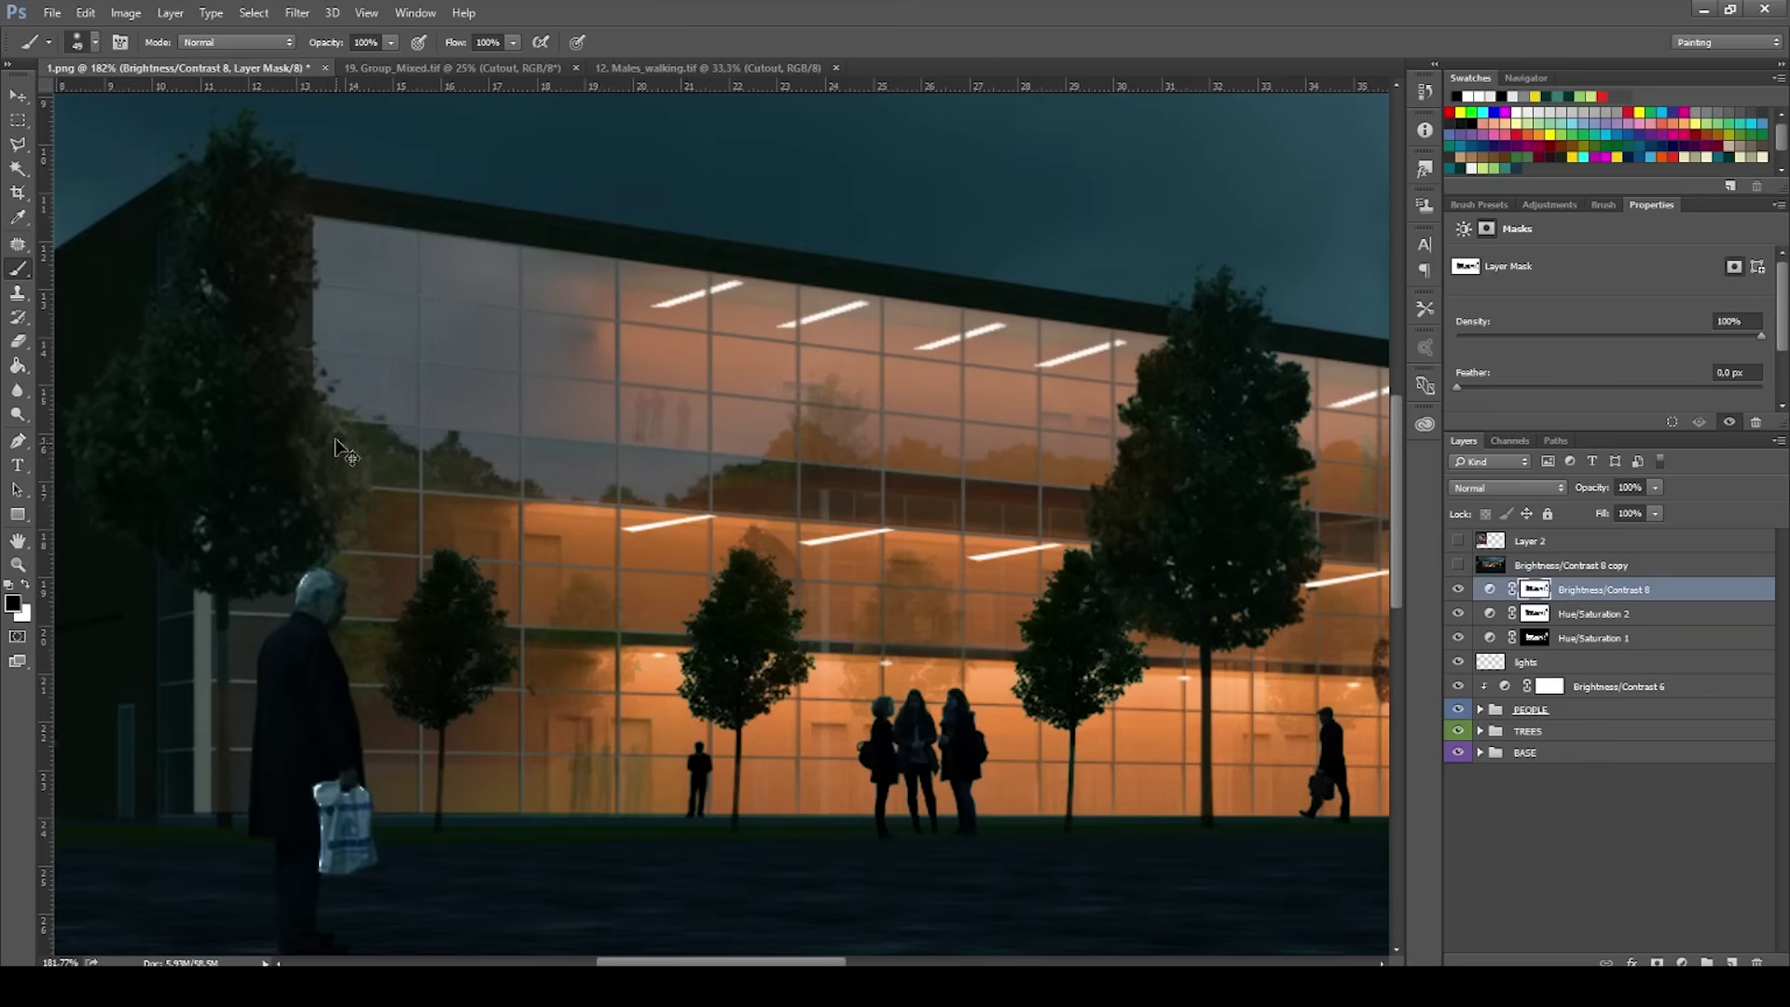
pyautogui.hotkey('ctrl', 'z')
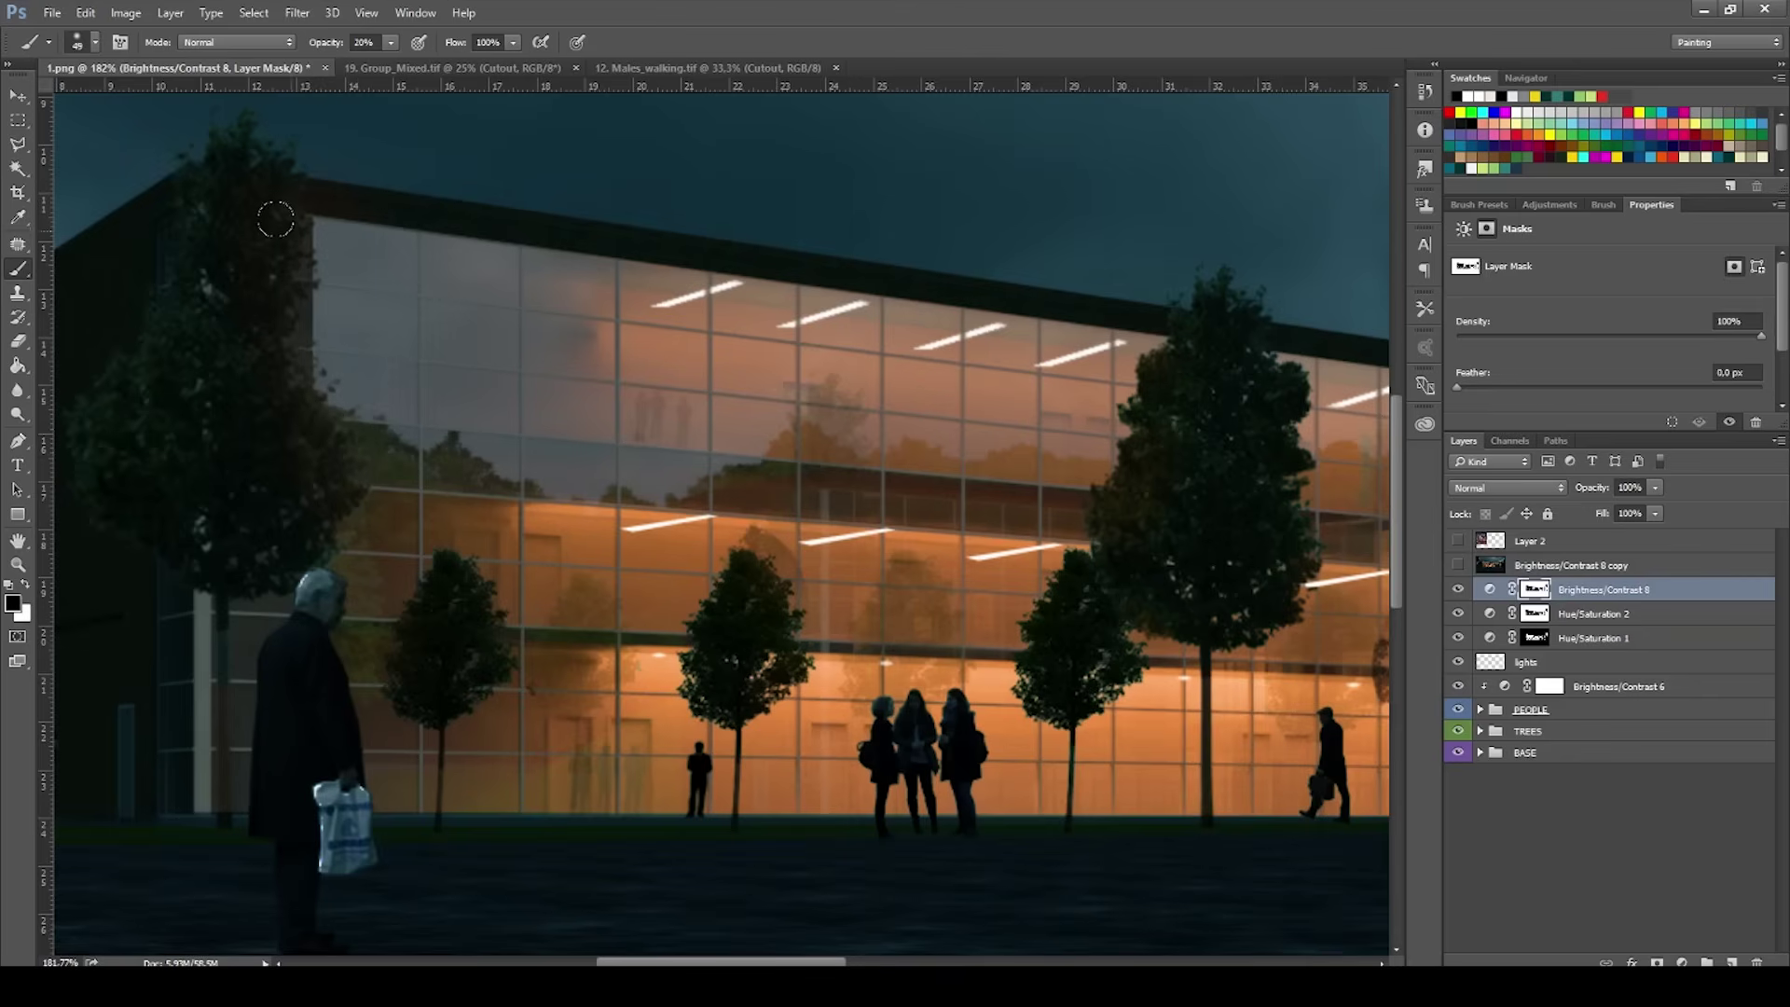
# Softly lighten the tree edges along the façade in the Brightness/Contrast 8 mask with a black brush at 20% opacity.
pyautogui.scroll(-10, 456, 481)
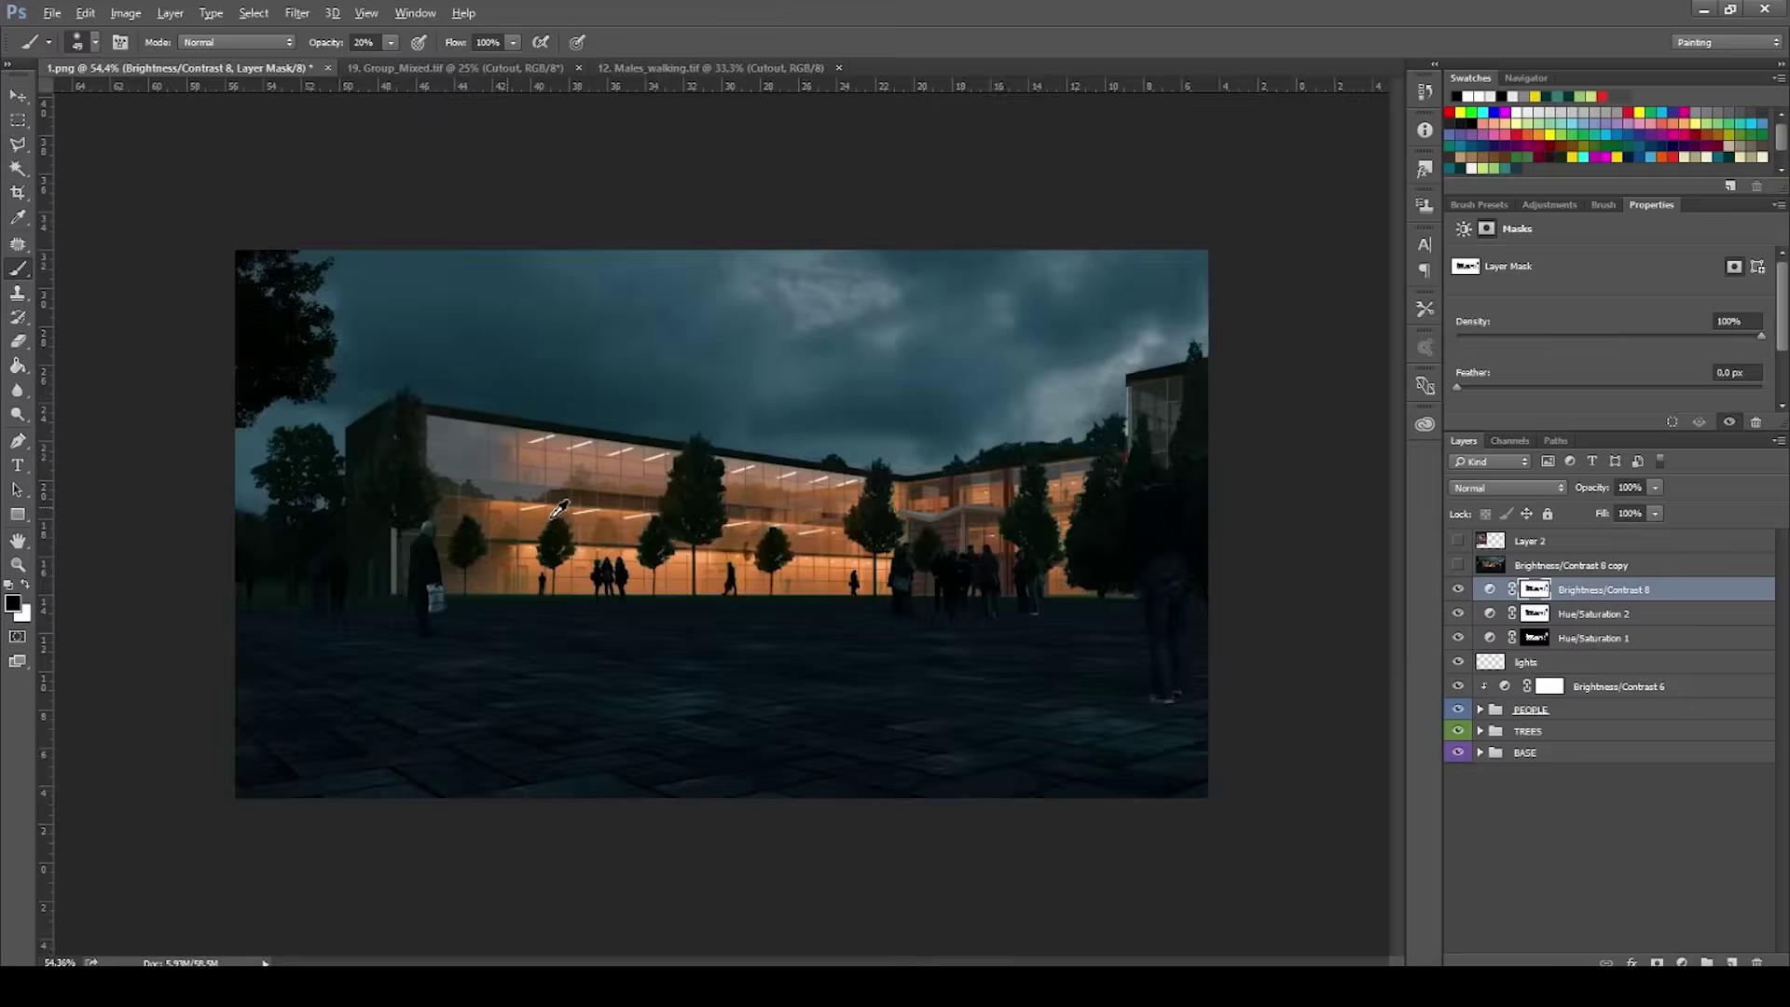
pyautogui.scroll(4, 712, 508)
pyautogui.scroll(3, 710, 508)
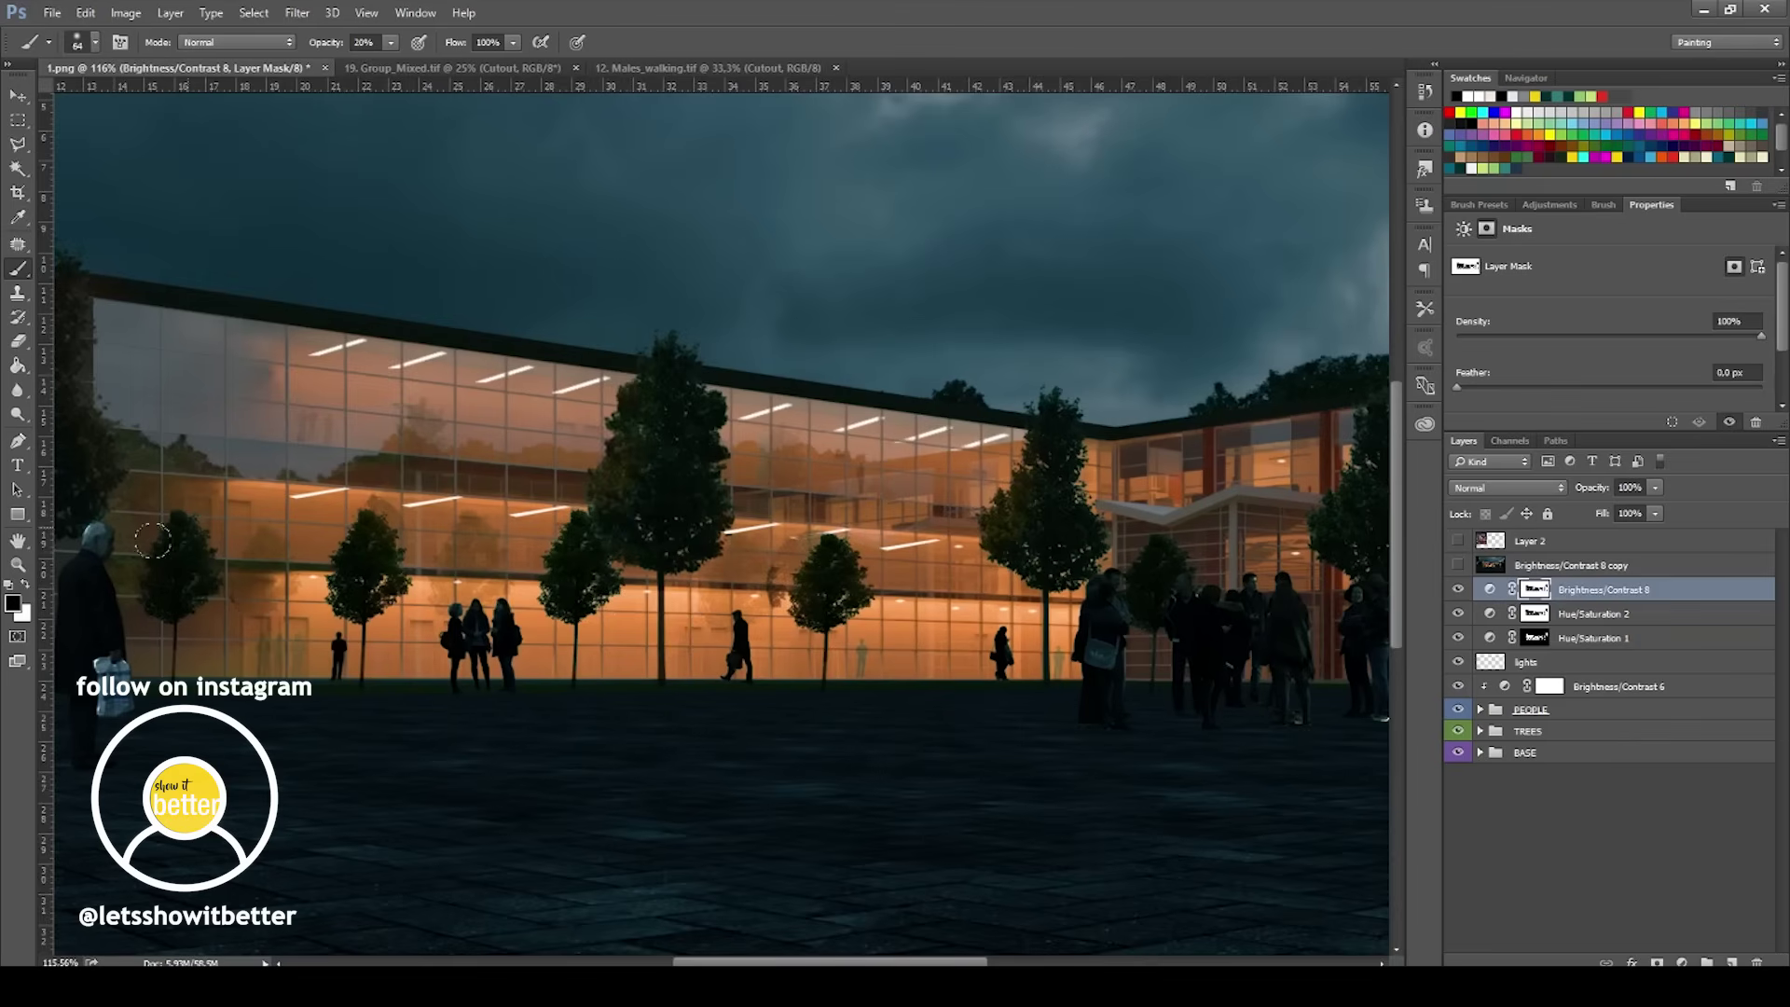
pyautogui.moveTo(1144, 608); pyautogui.dragTo(491, 647)
pyautogui.scroll(2, 989, 529)
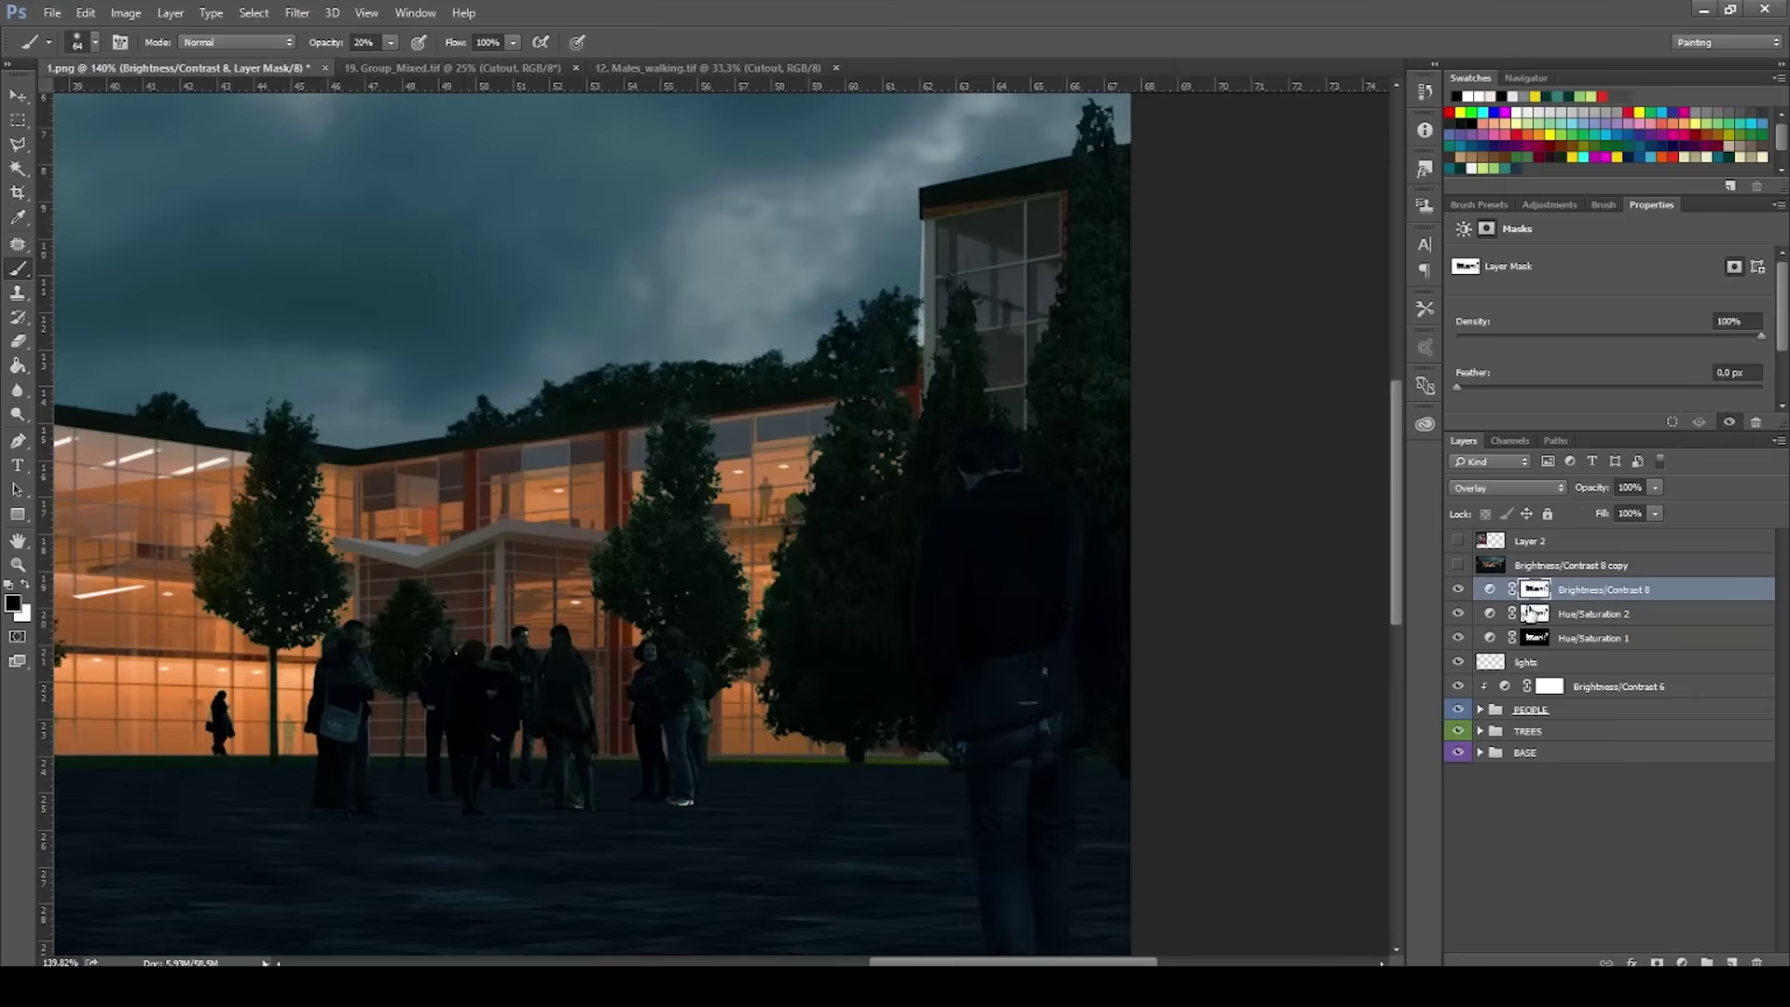
# Refine the glow on the trees near the entrance in the Hue/Saturation 2 and Hue/Saturation 1 masks, raising brush opacity to 80% for the latter.
pyautogui.click(1530, 613)
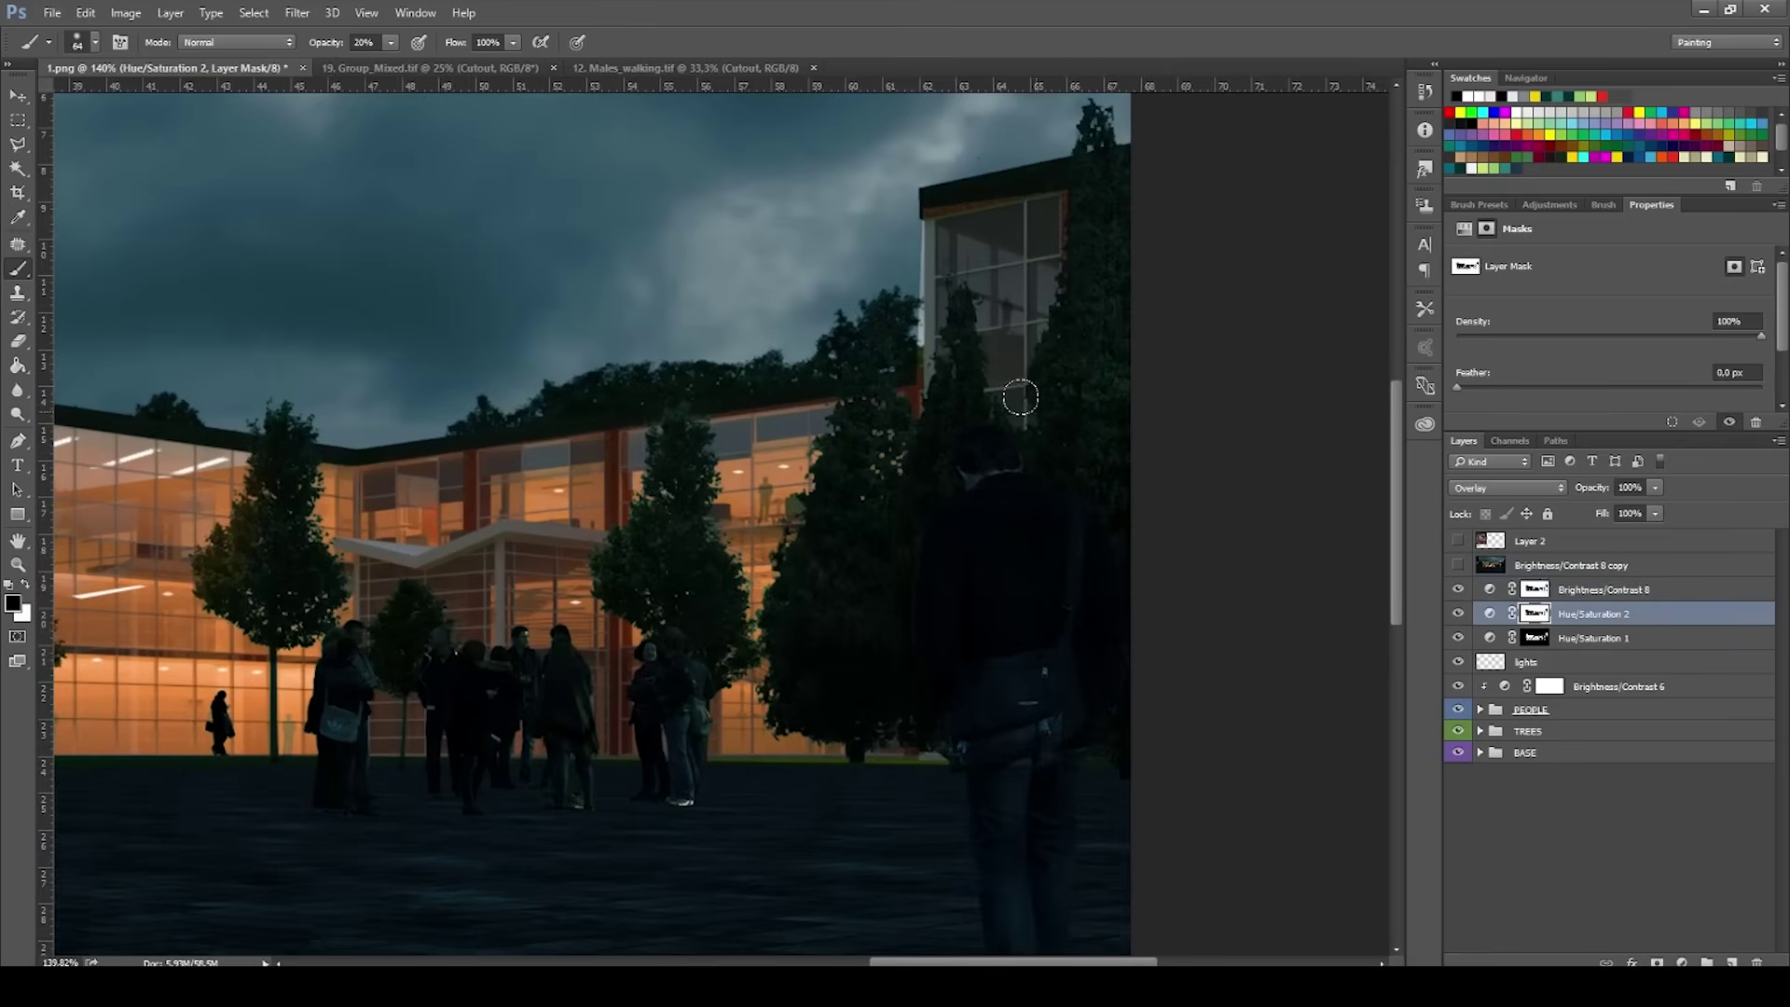
pyautogui.press('x')
pyautogui.press('x')
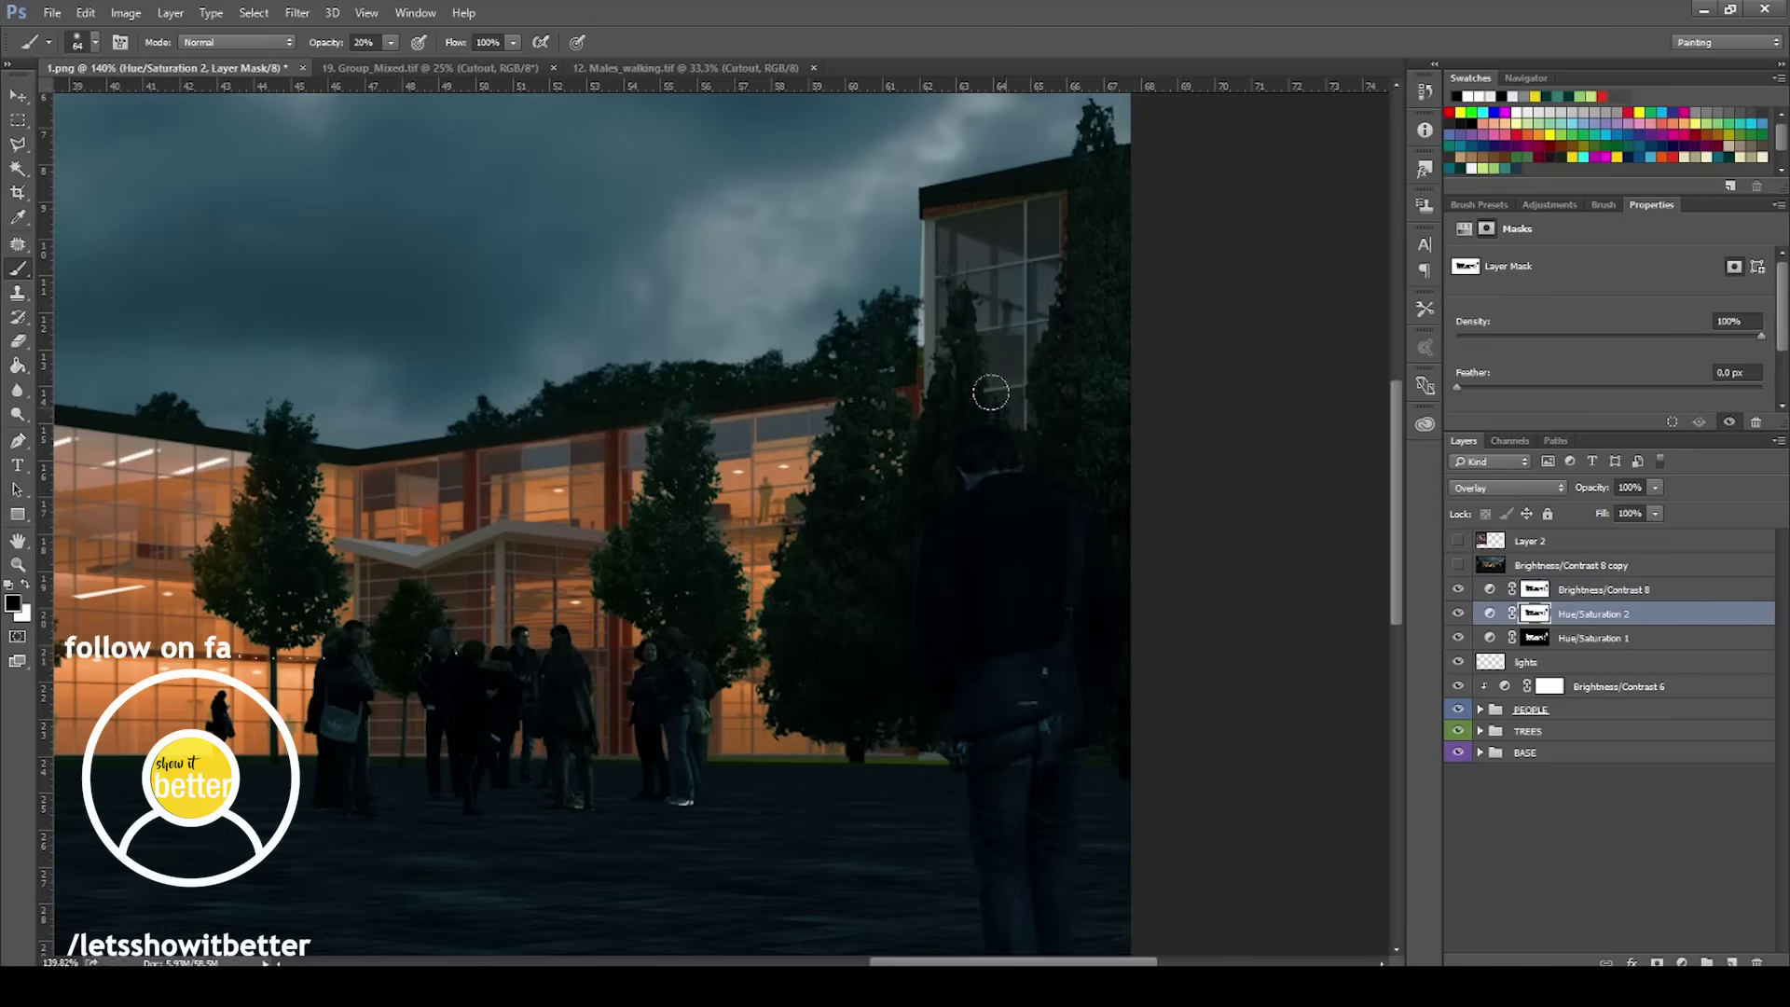
pyautogui.hotkey('alt', '[')
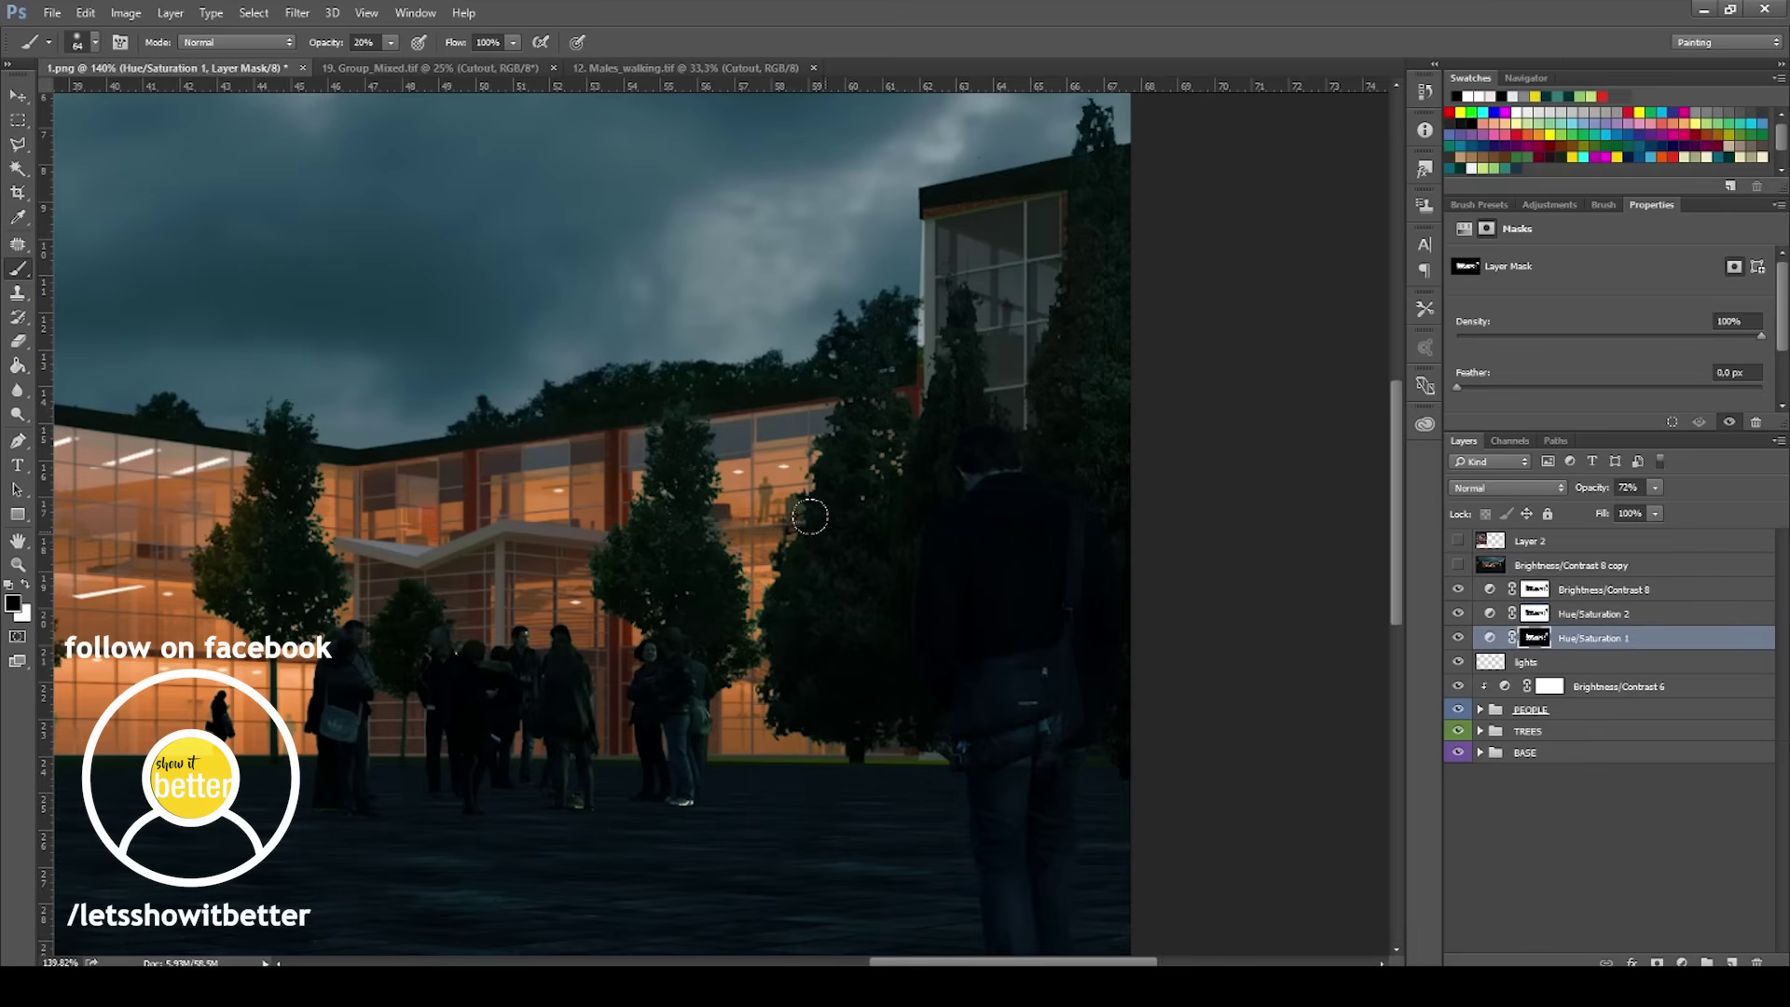
pyautogui.press('x')
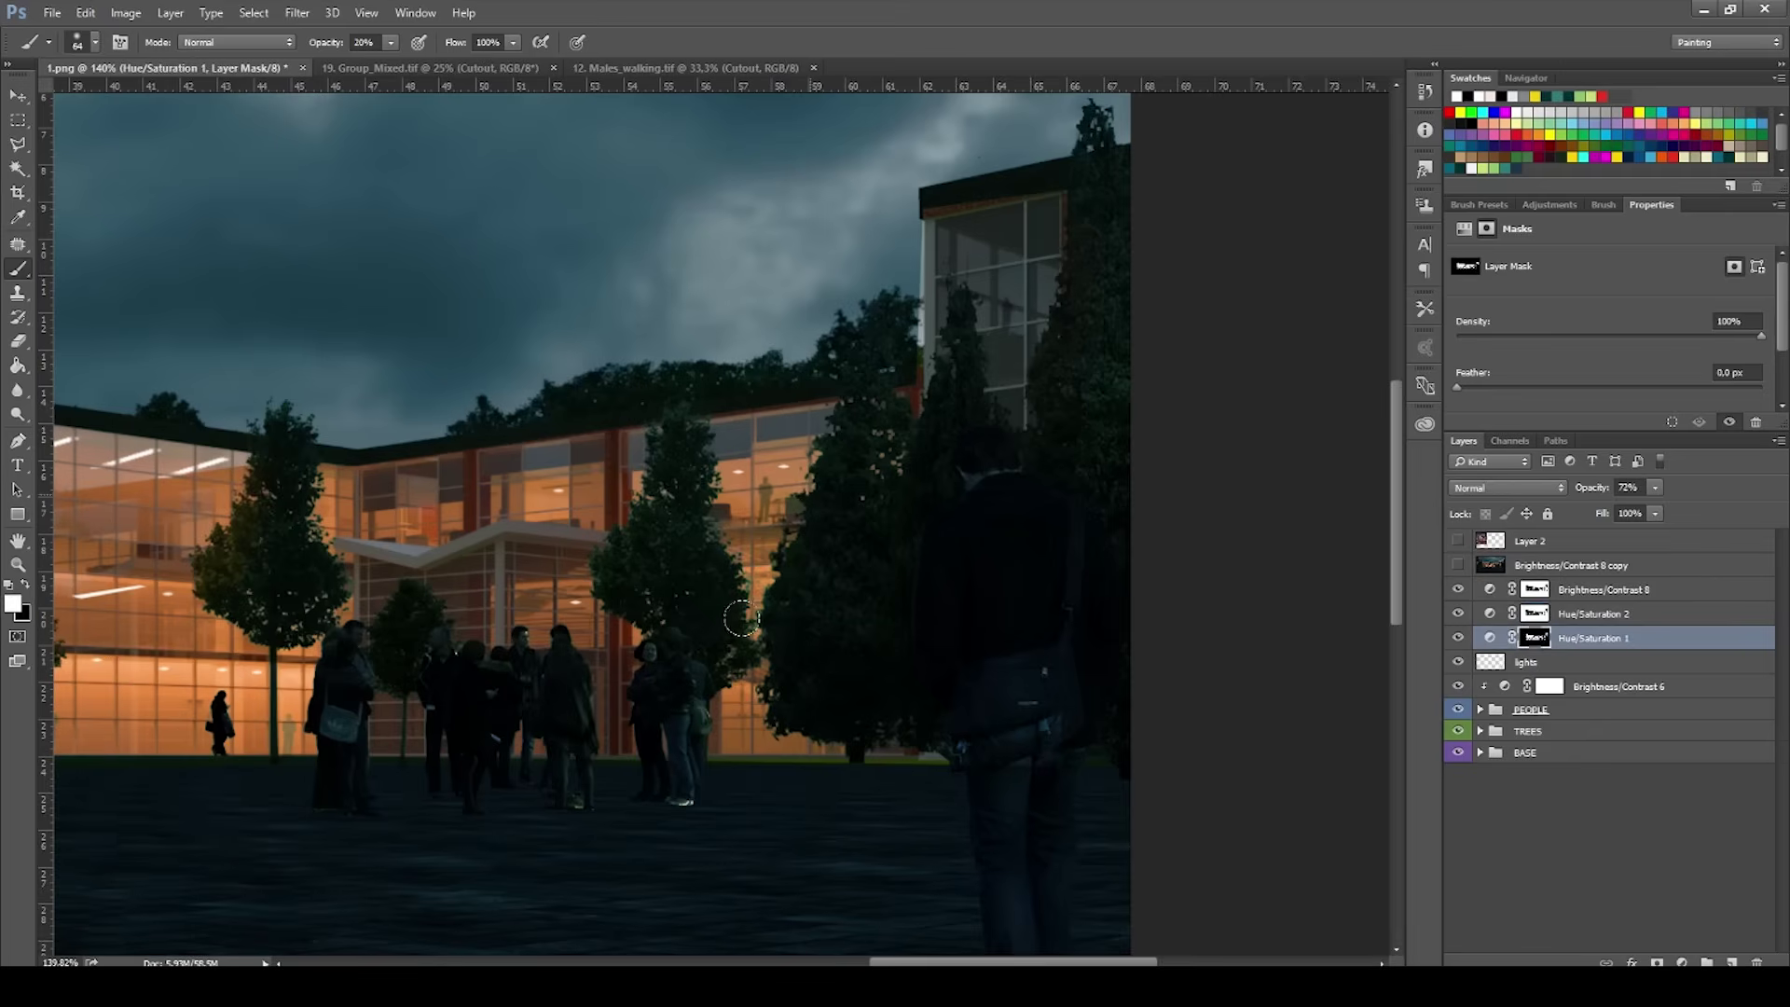
pyautogui.scroll(5, 756, 586)
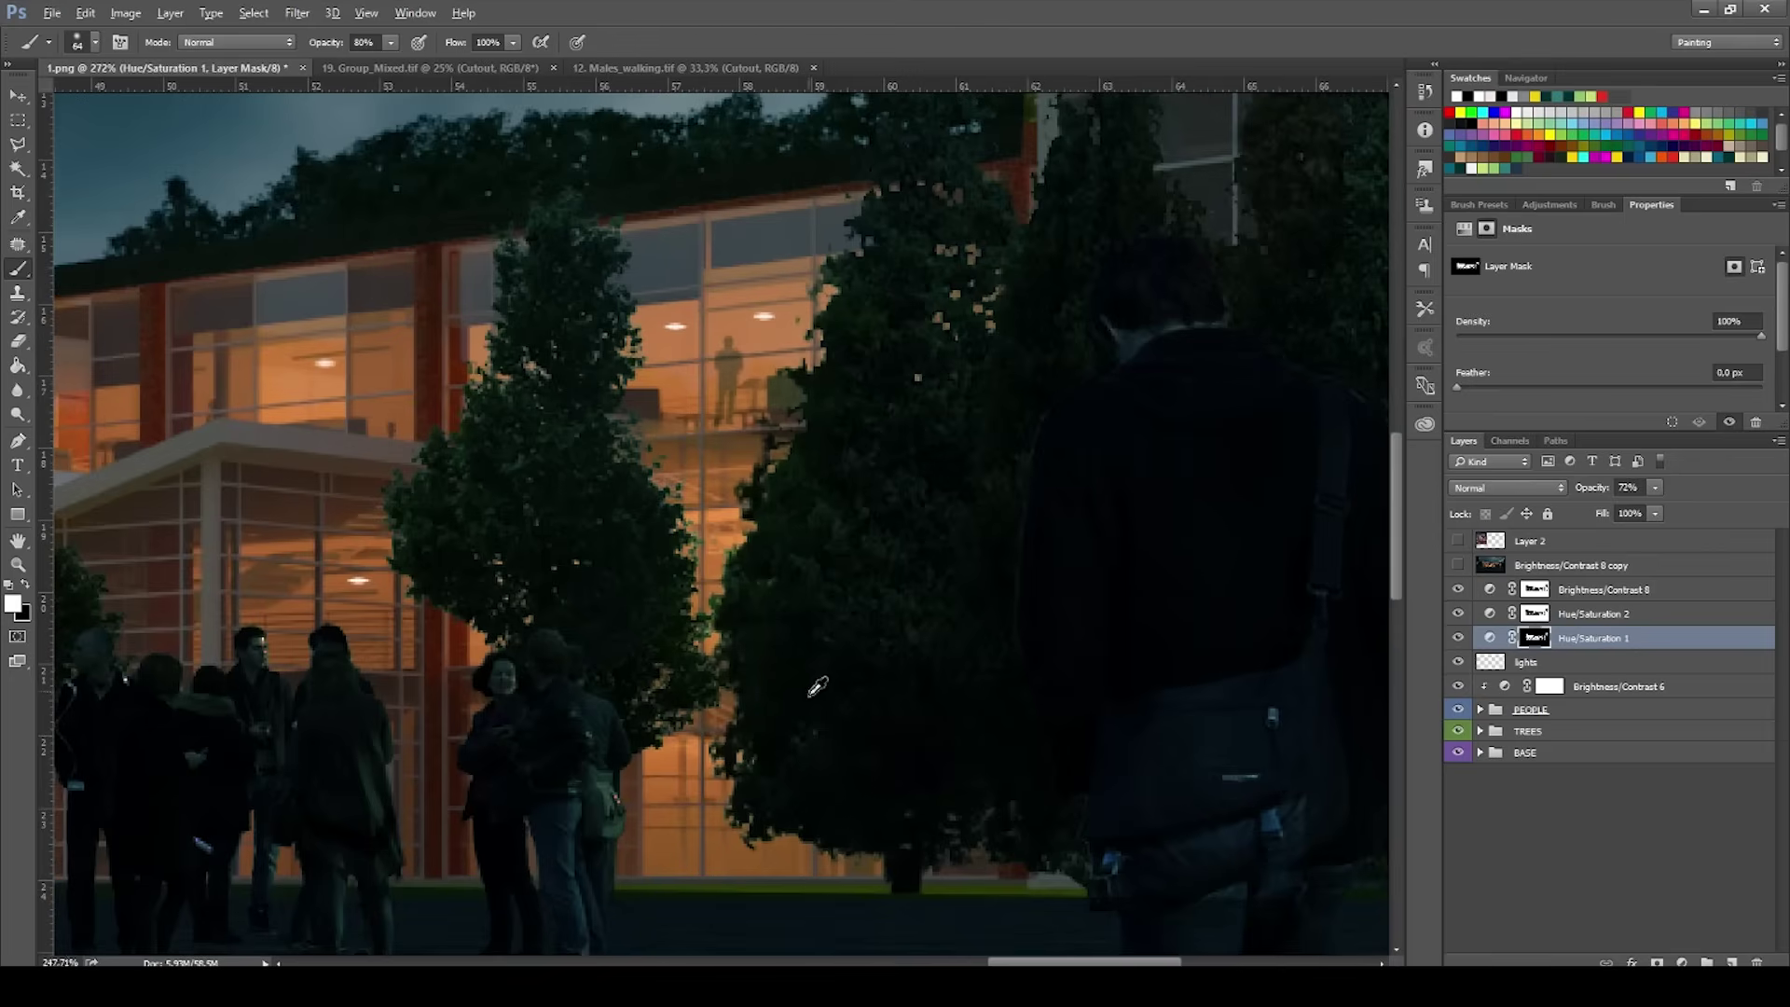
pyautogui.scroll(-10, 818, 681)
pyautogui.scroll(2, 819, 685)
pyautogui.scroll(1, 1011, 759)
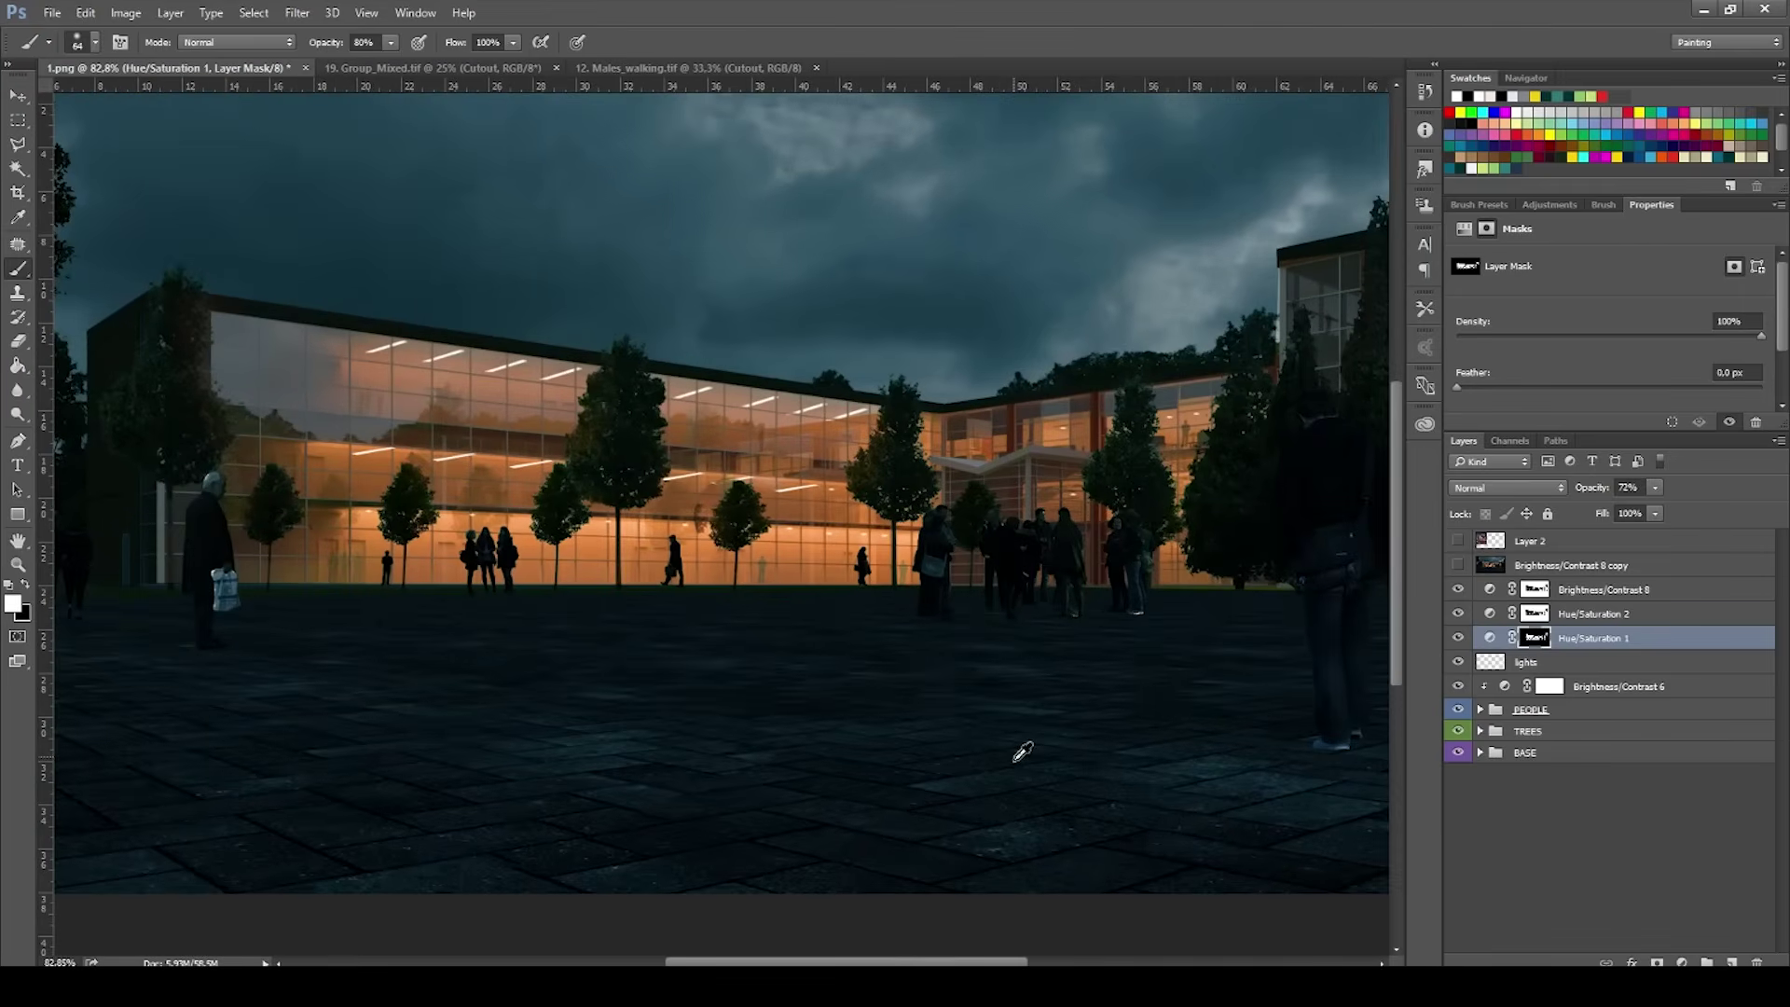
pyautogui.scroll(-1, 1022, 751)
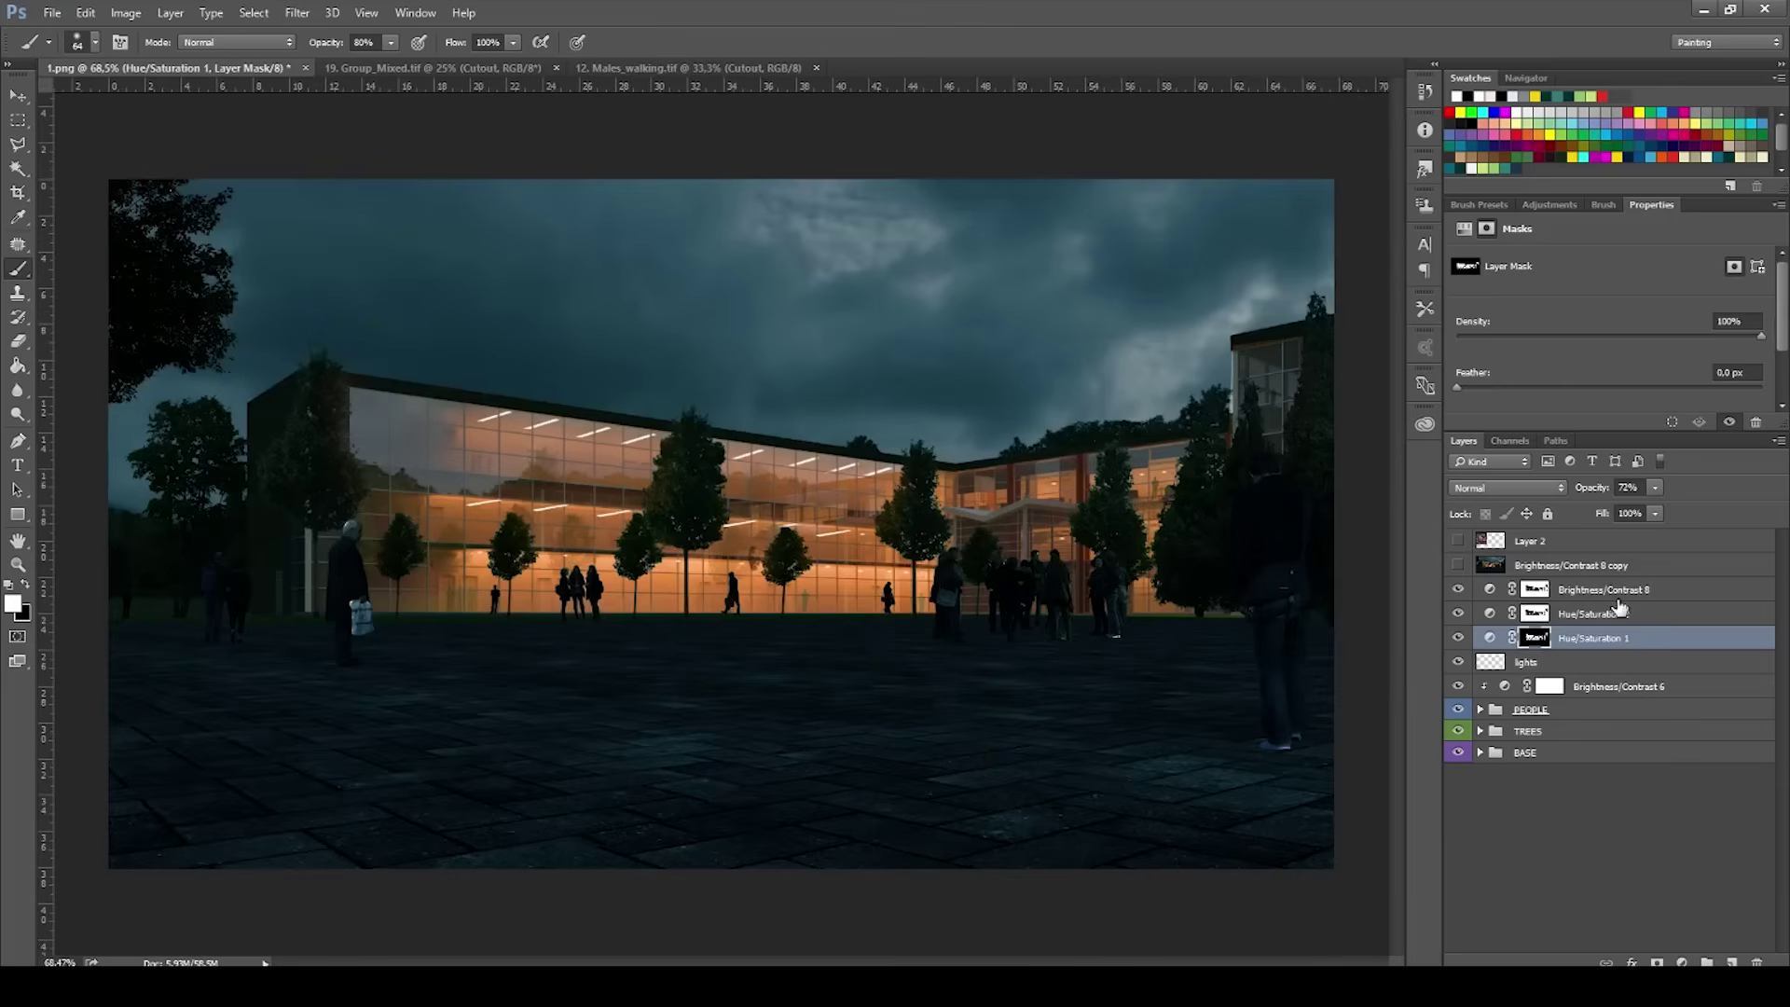
# Delete the outdated merged layer Brightness/Contrast 8 copy.
pyautogui.click(1458, 565)
pyautogui.click(1520, 569)
pyautogui.press('Delete')
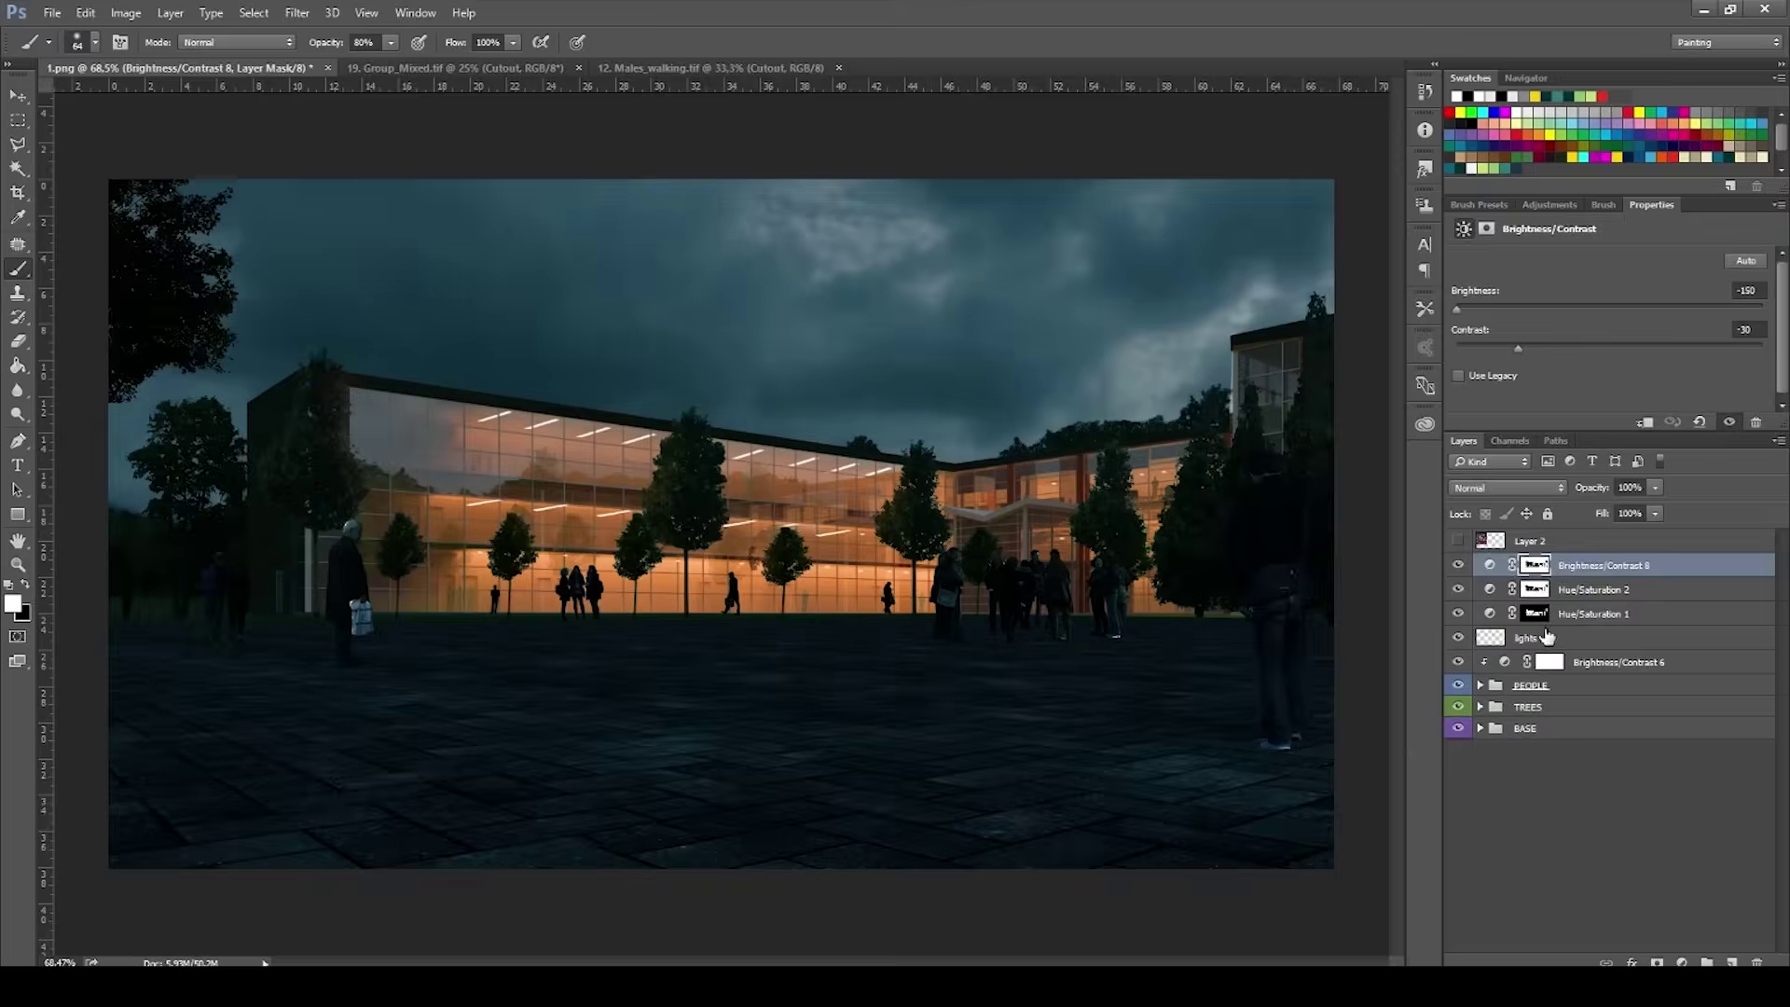
# Merge everything from the BASE group up to Brightness/Contrast 8 into a new single-layer copy, keeping the original layers.
pyautogui.click(1553, 737)
pyautogui.keyDown('shift'); pyautogui.click(1598, 571); pyautogui.keyUp('shift')
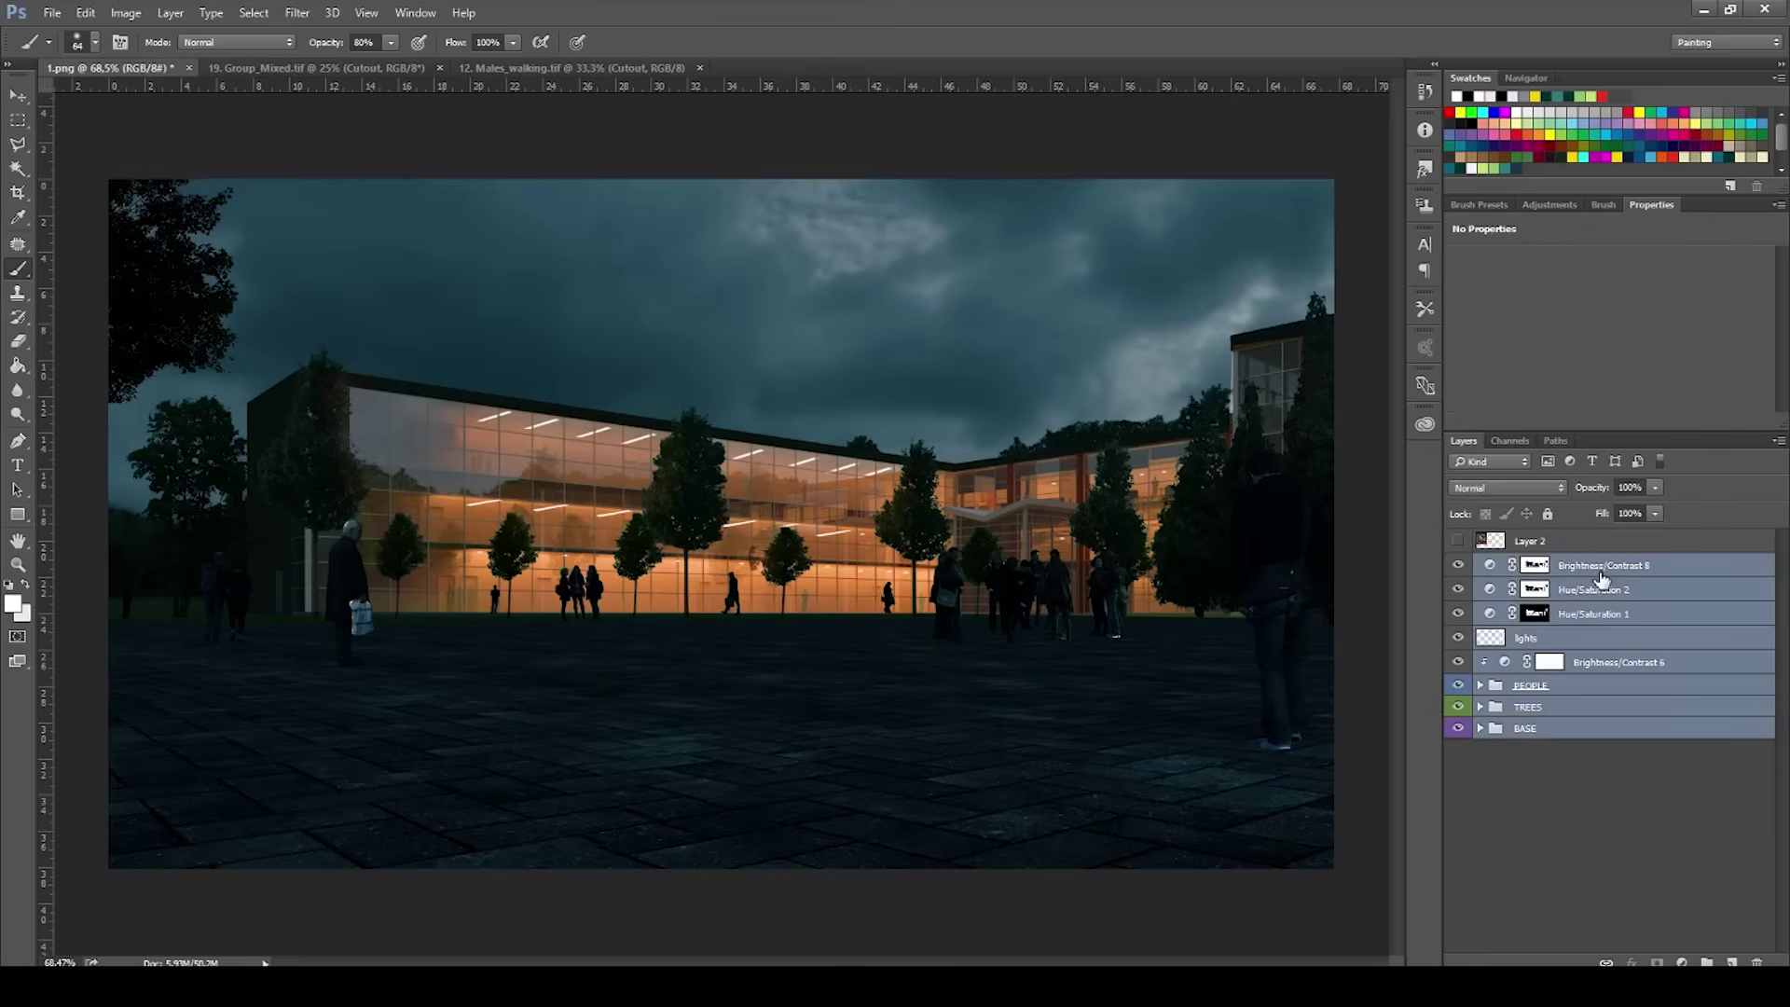
pyautogui.rightClick(1601, 578)
pyautogui.keyDown('alt'); pyautogui.click(1186, 786); pyautogui.keyUp('alt')
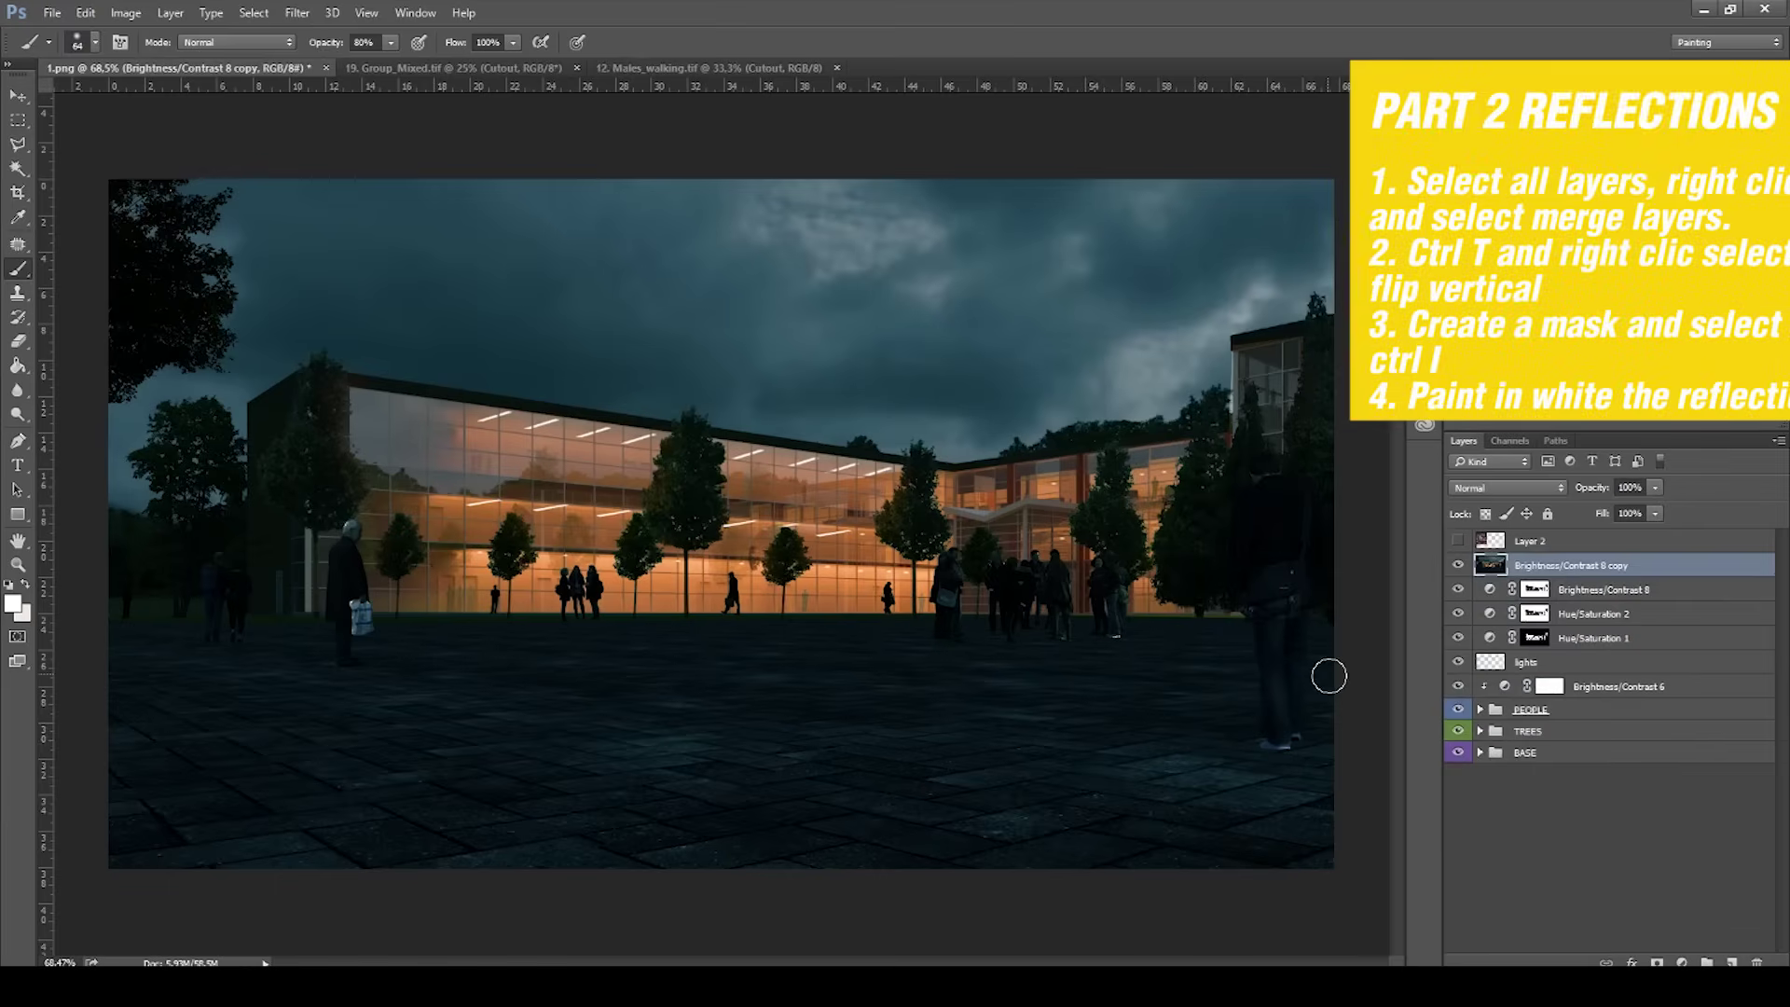
# Flip the merged copy vertically, lower its opacity to 40% and move it down so the mirrored façade meets the building's base.
pyautogui.press('l')
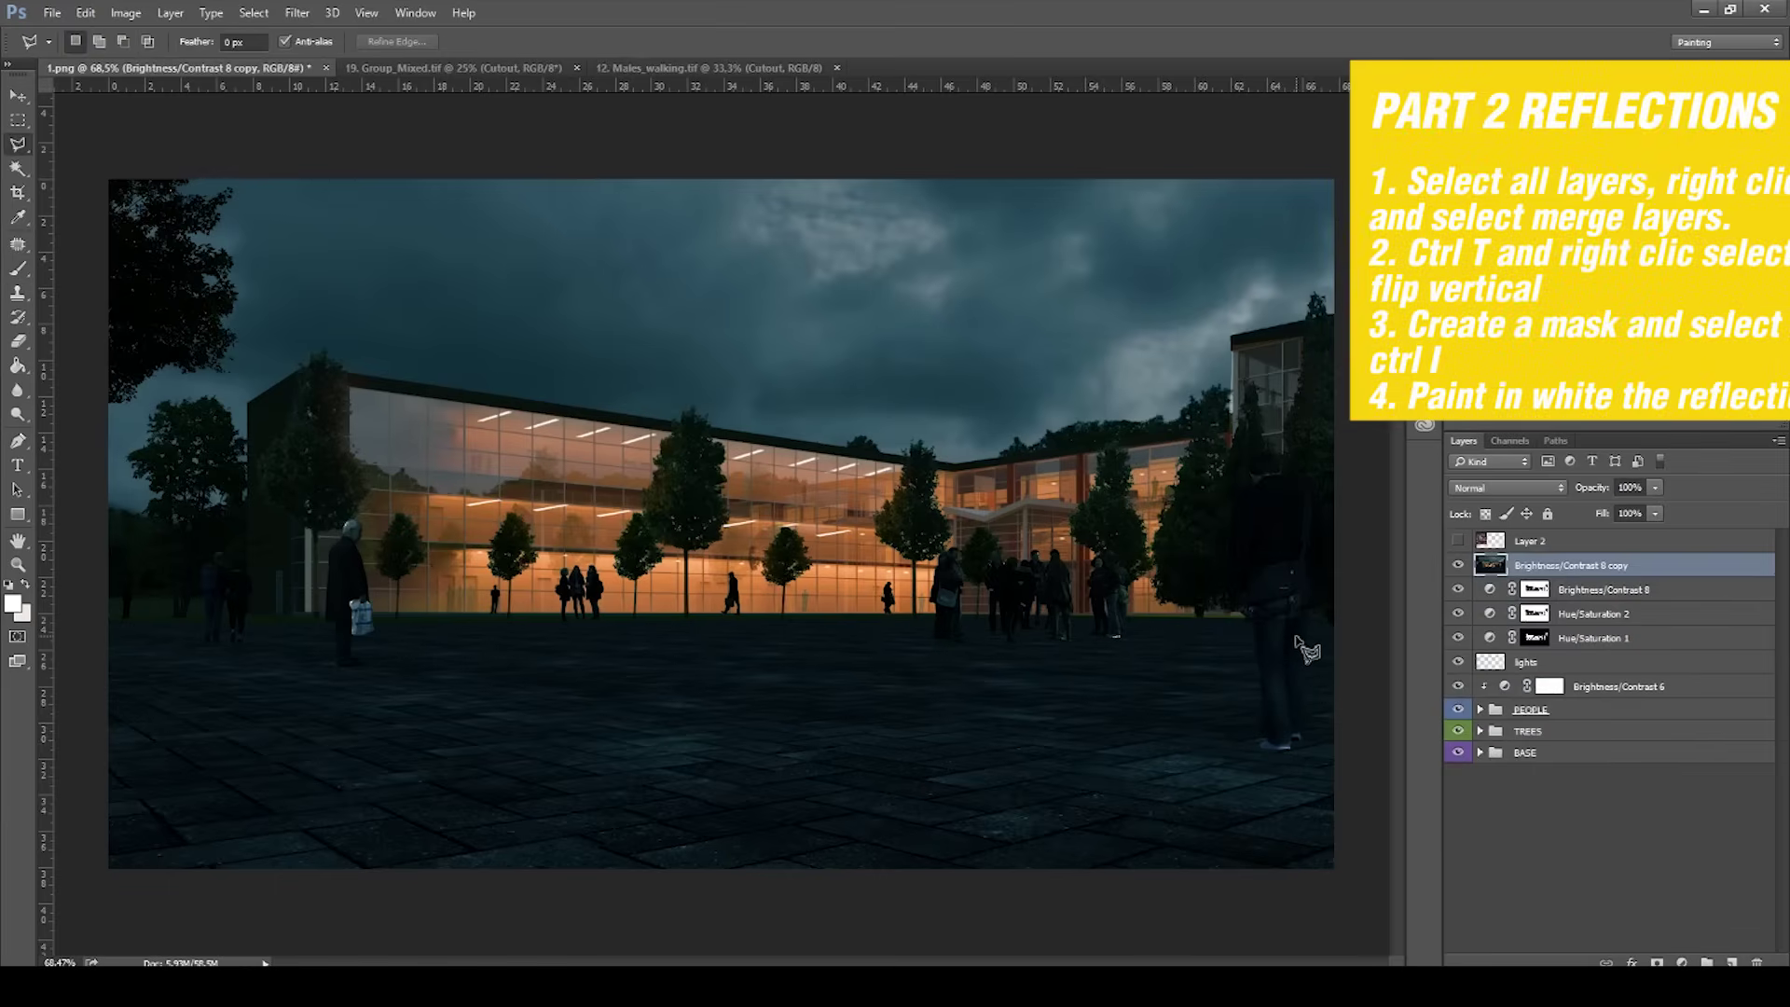
pyautogui.hotkey('ctrl', 't')
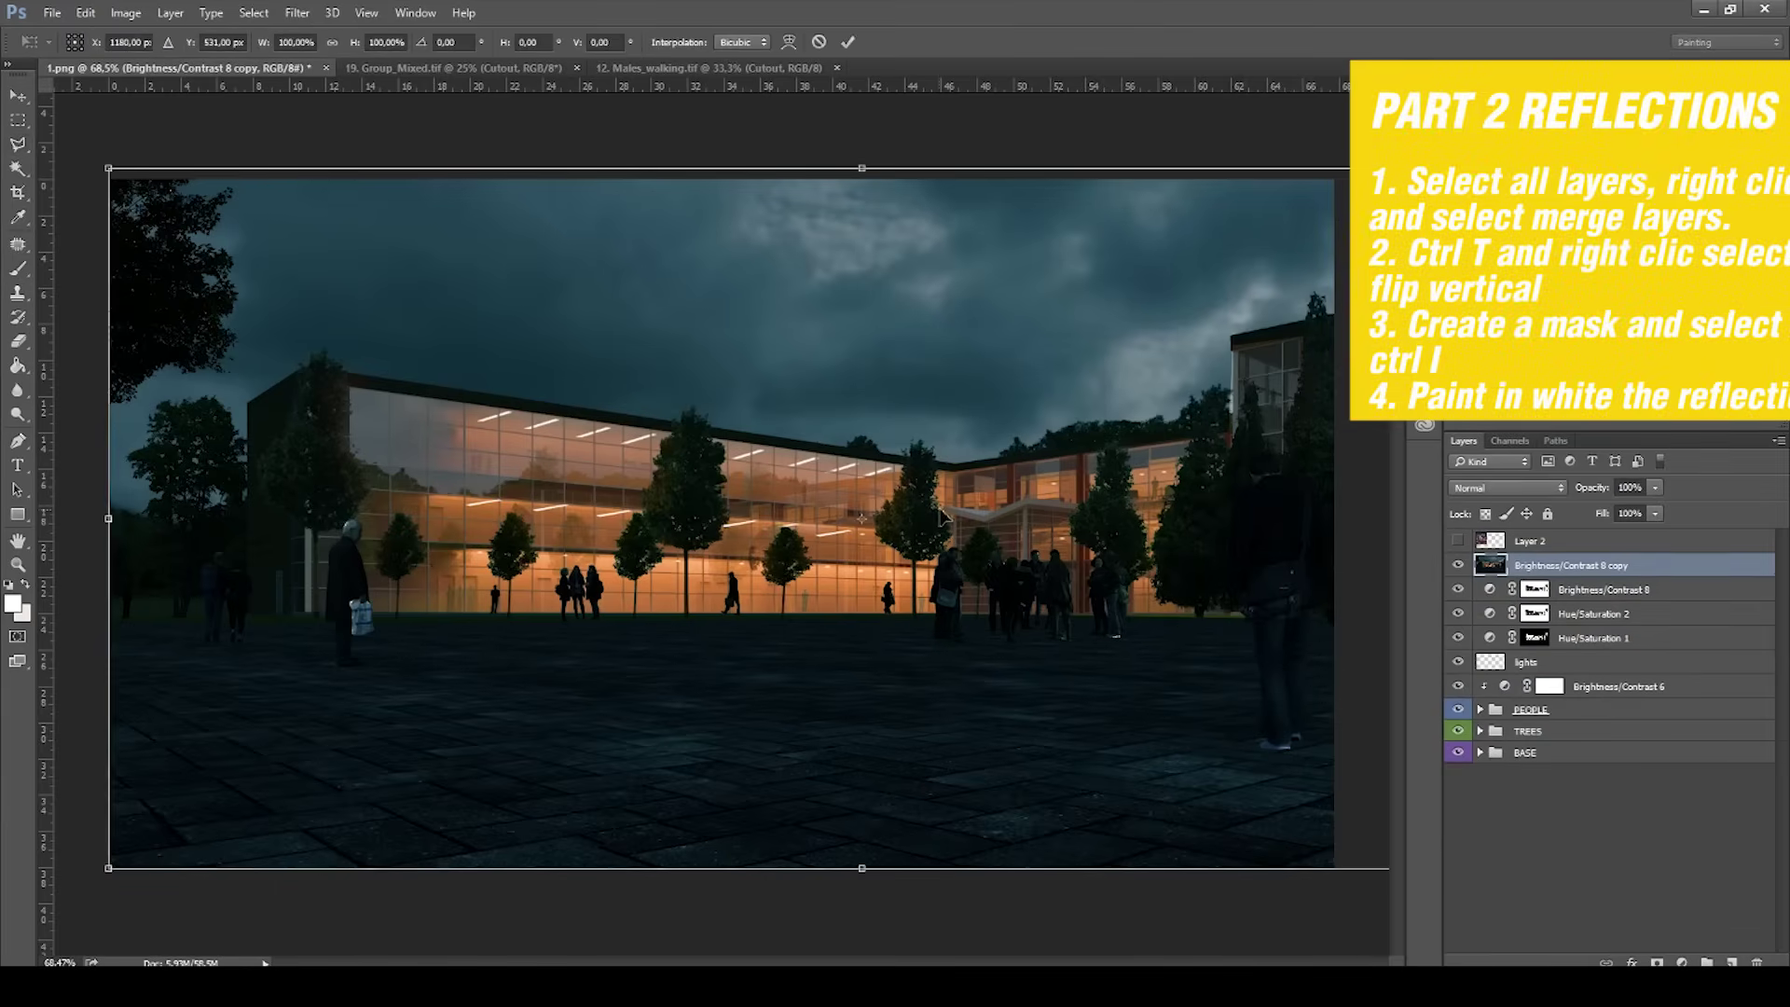
pyautogui.rightClick(931, 506)
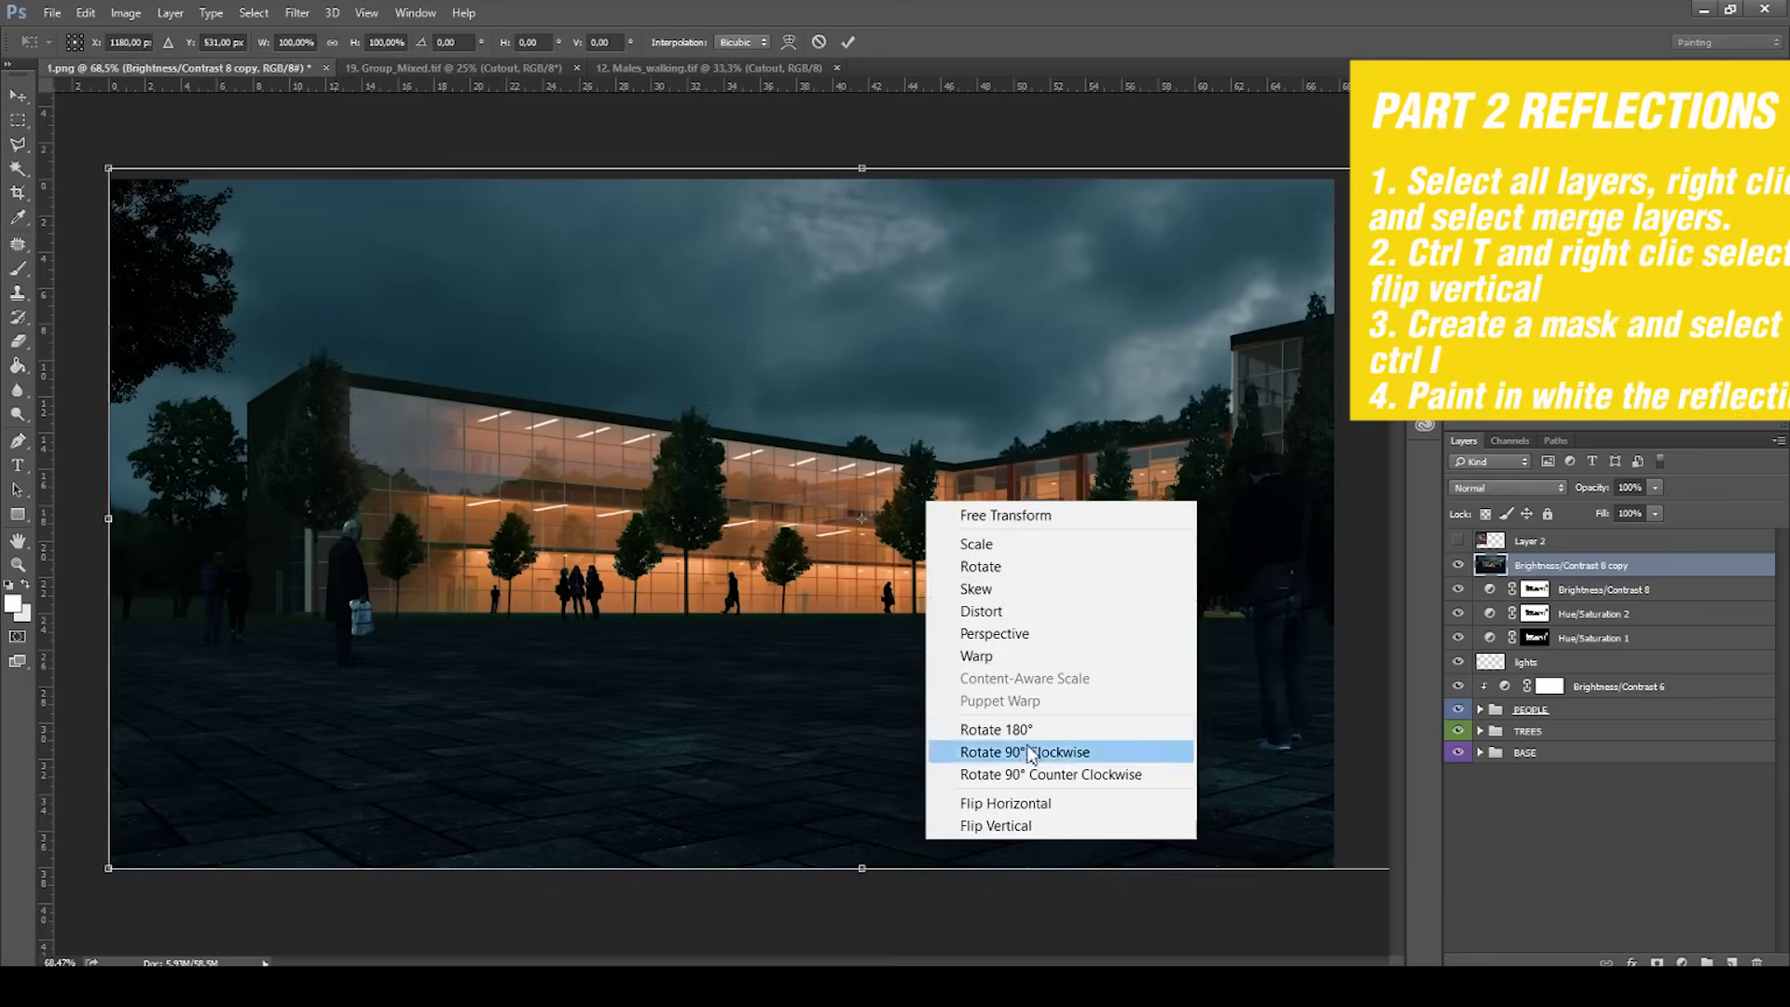
pyautogui.click(1013, 826)
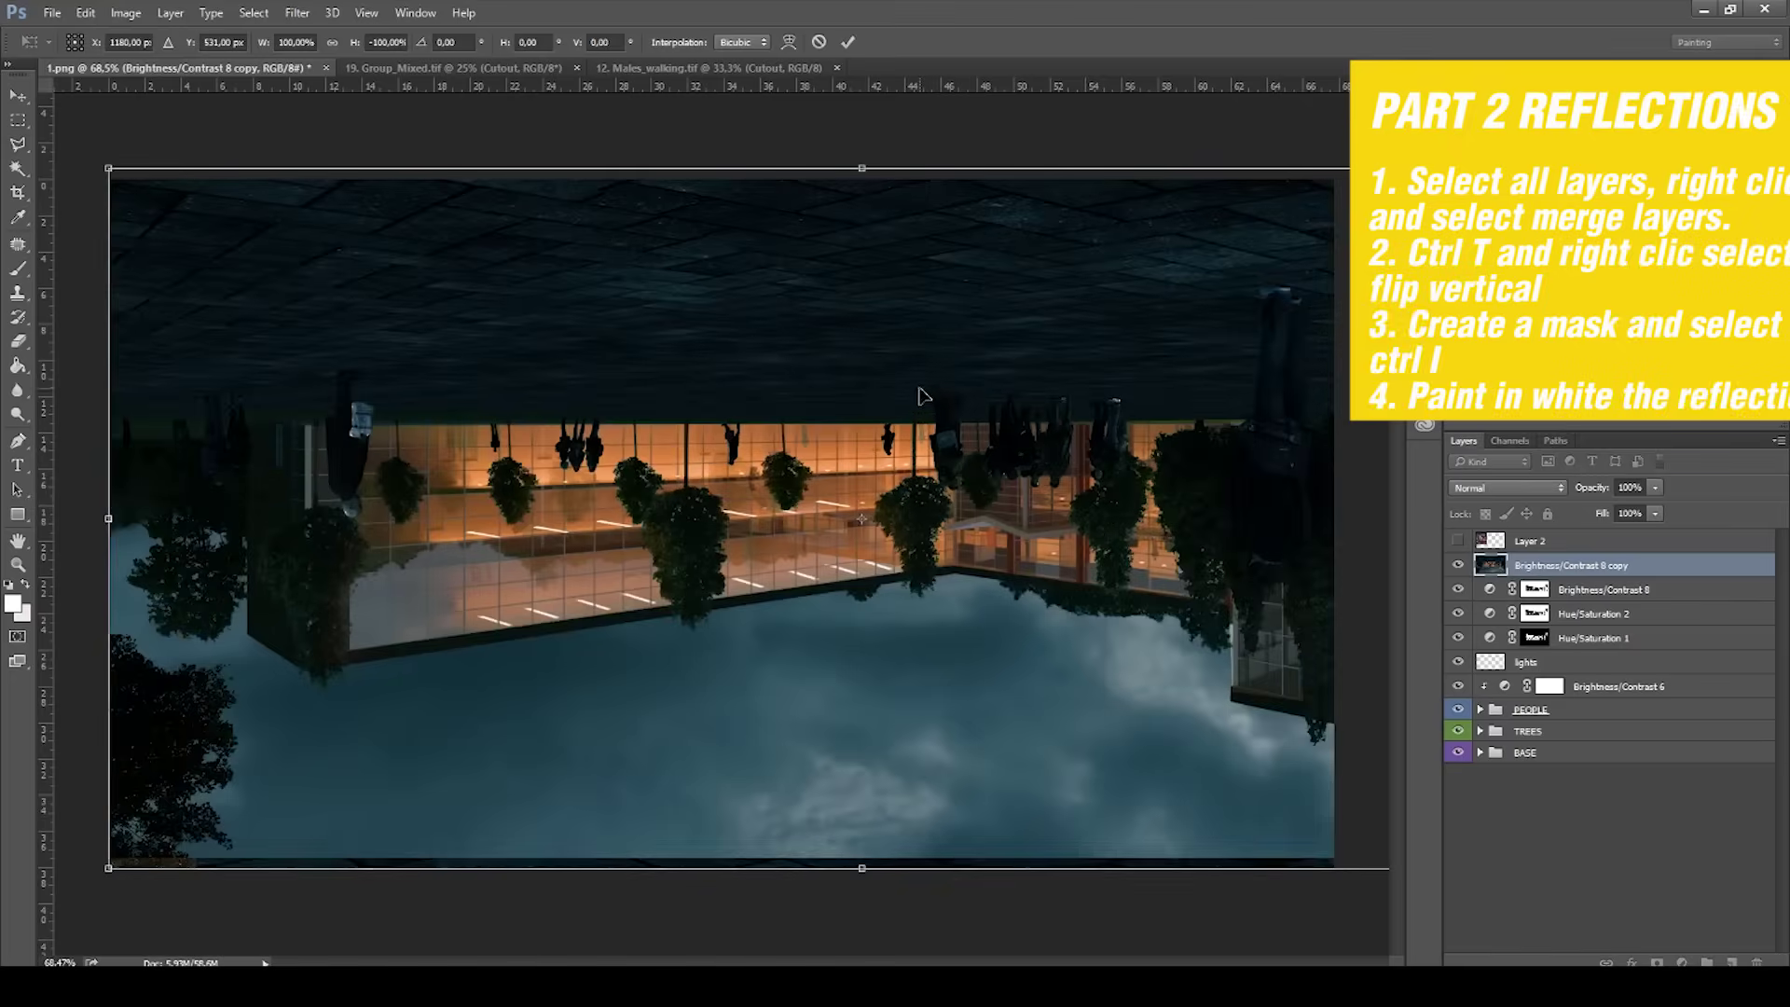
pyautogui.moveTo(1579, 493); pyautogui.dragTo(1531, 501)
pyautogui.moveTo(1042, 541)
pyautogui.mouseDown()
pyautogui.moveTo(1072, 720)
pyautogui.moveTo(1067, 687)
pyautogui.mouseUp()
pyautogui.press('Return')
pyautogui.press('l')
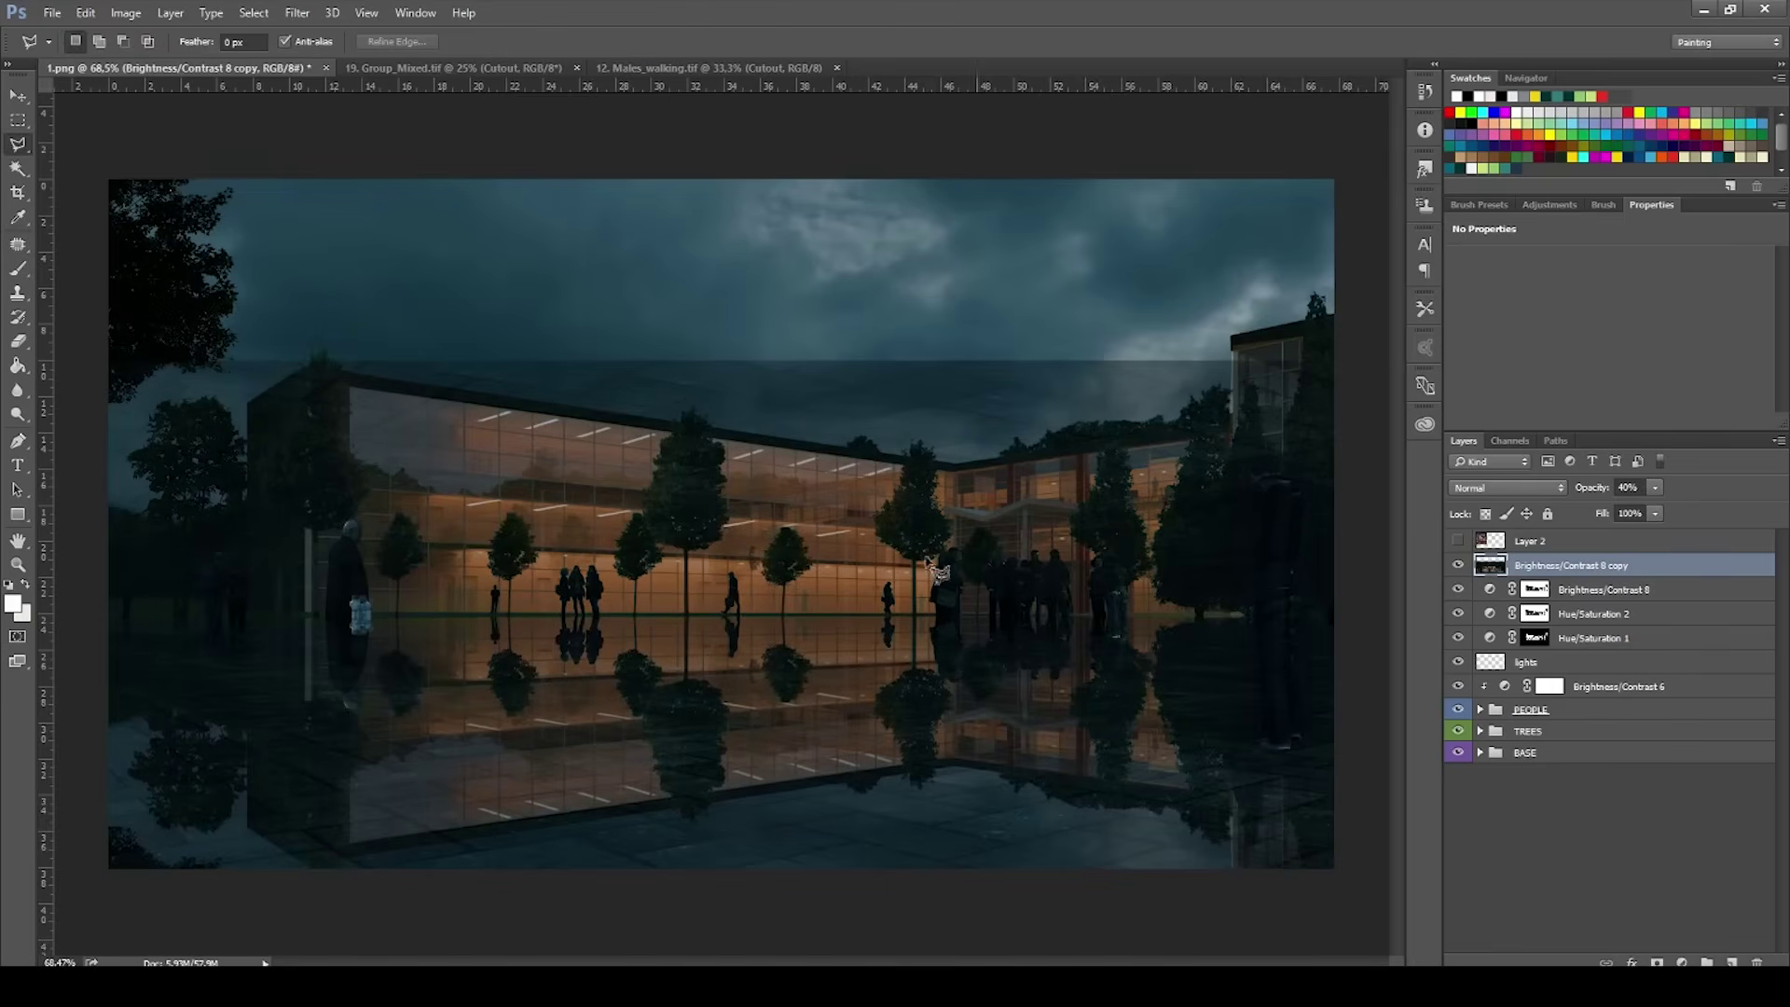
# Restore the flipped copy's opacity to 100% and hide it completely with an inverted, black layer mask.
pyautogui.moveTo(1598, 491); pyautogui.dragTo(1183, 504)
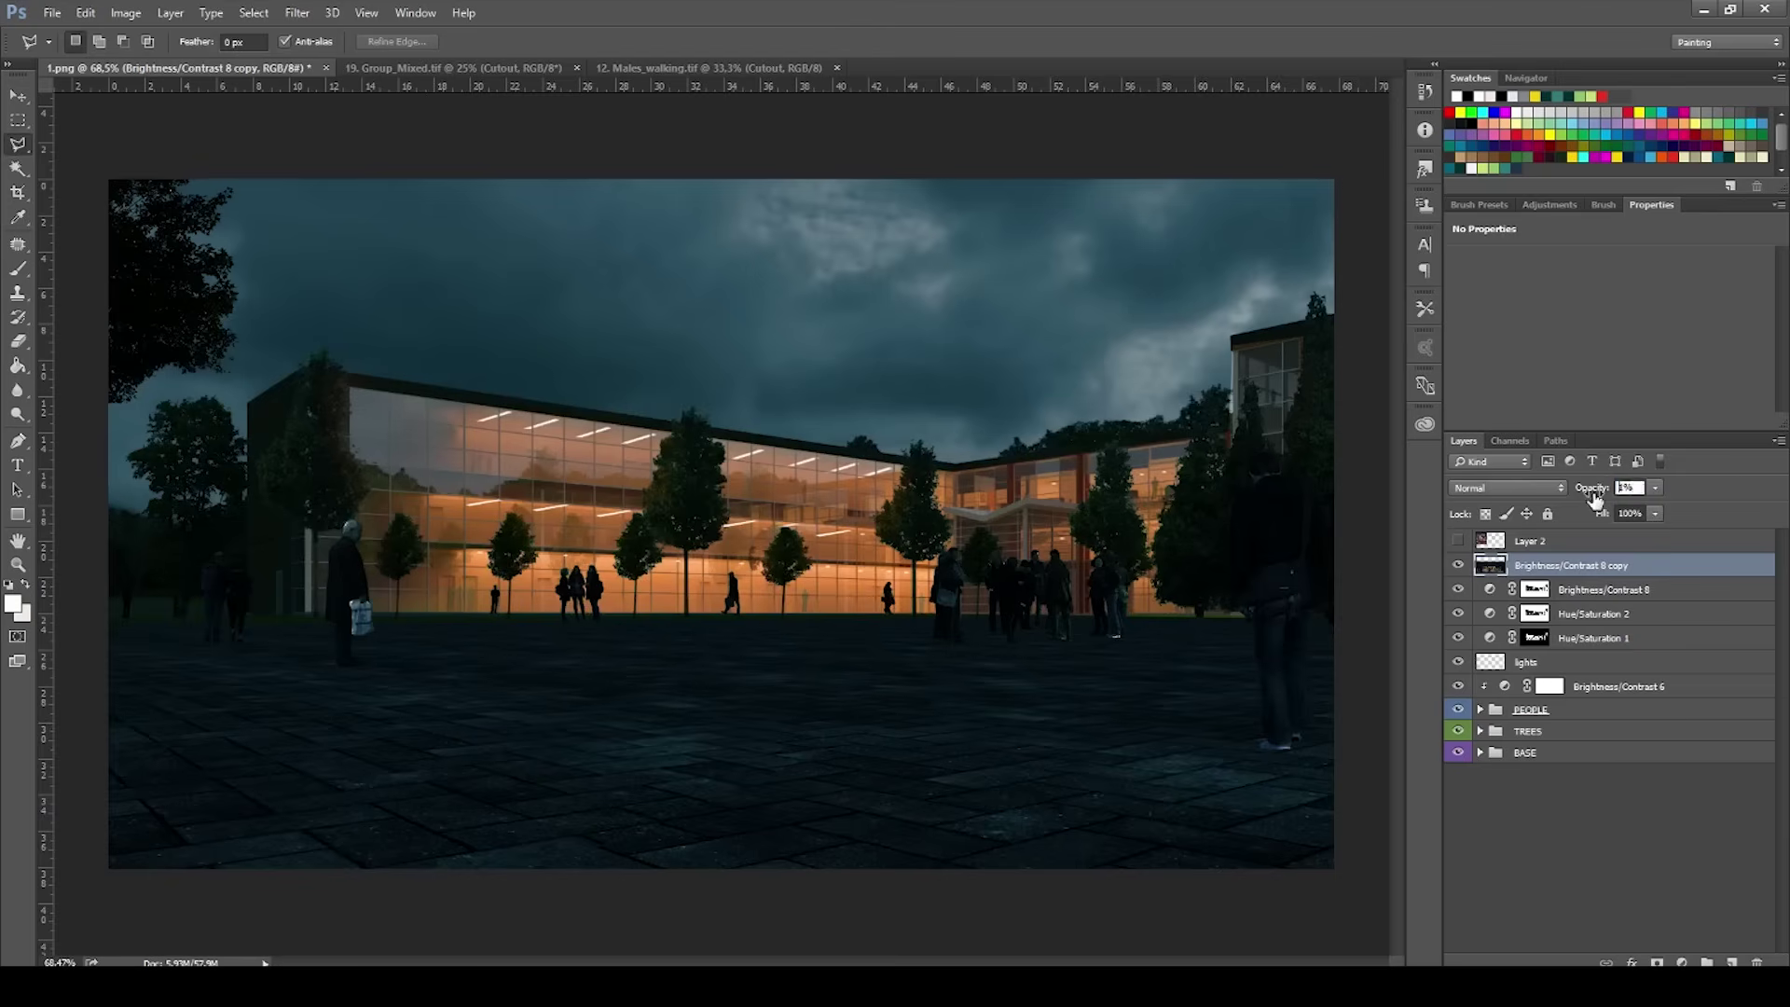
pyautogui.moveTo(1596, 498); pyautogui.dragTo(1734, 489)
pyautogui.click(17, 95)
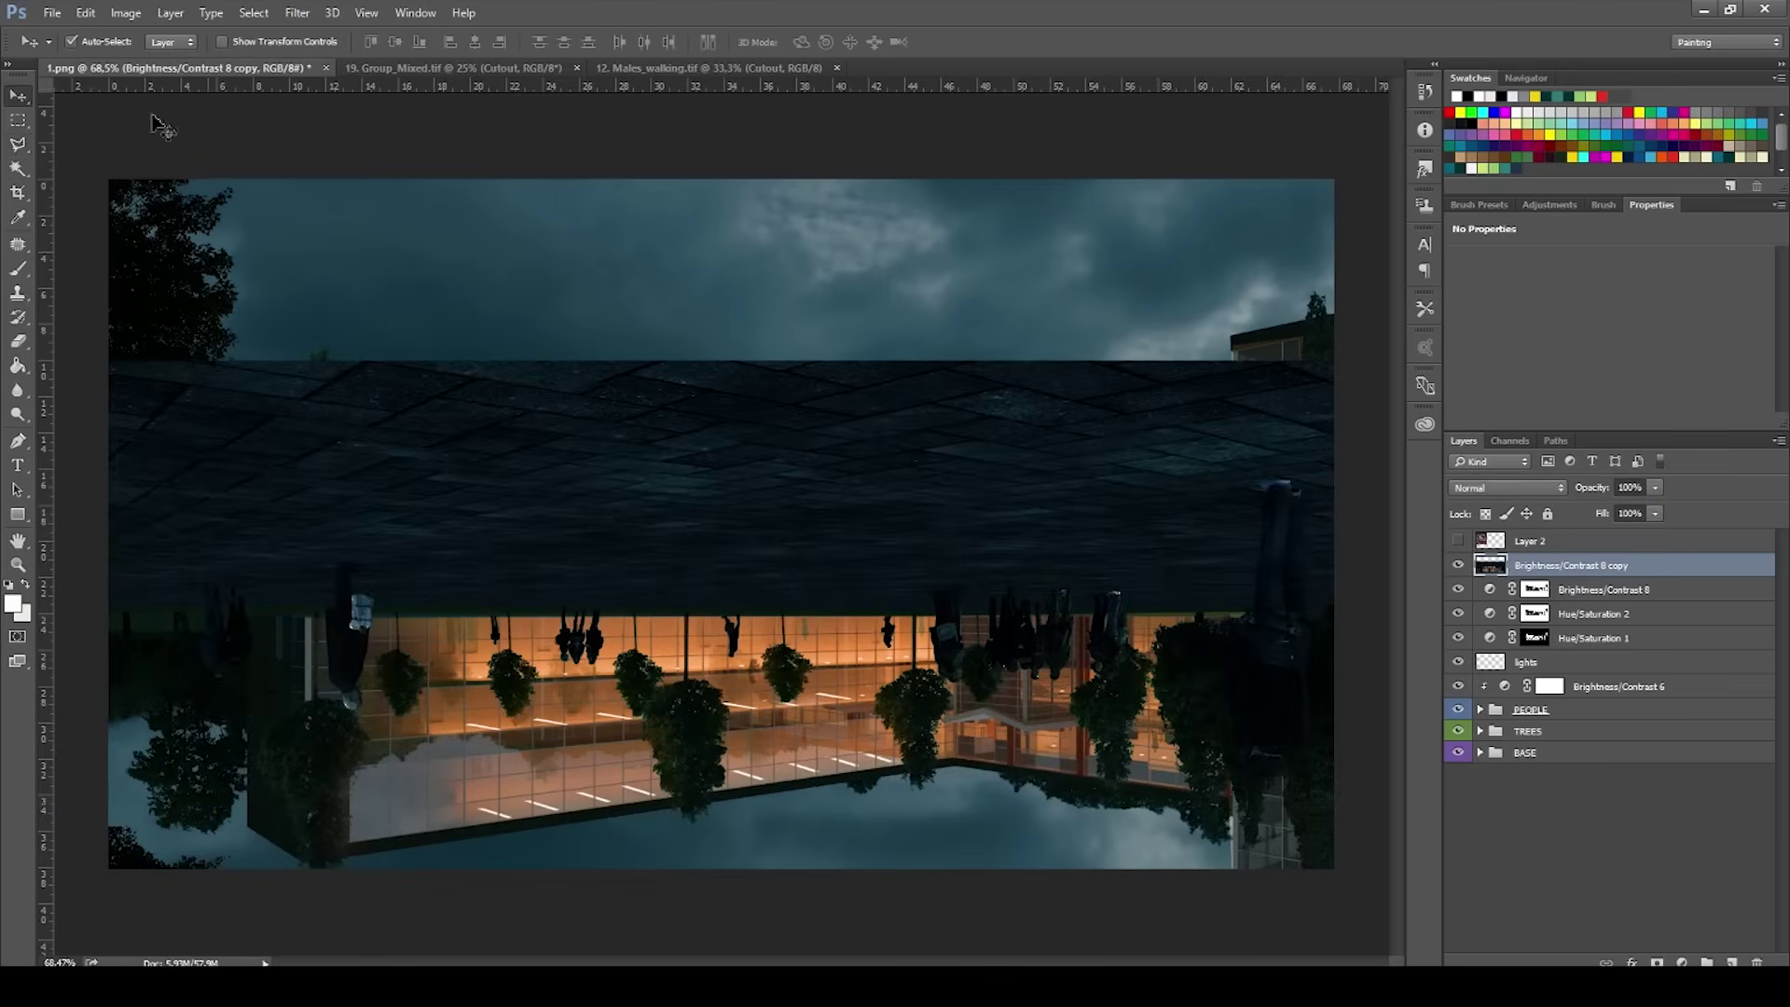
pyautogui.click(1659, 961)
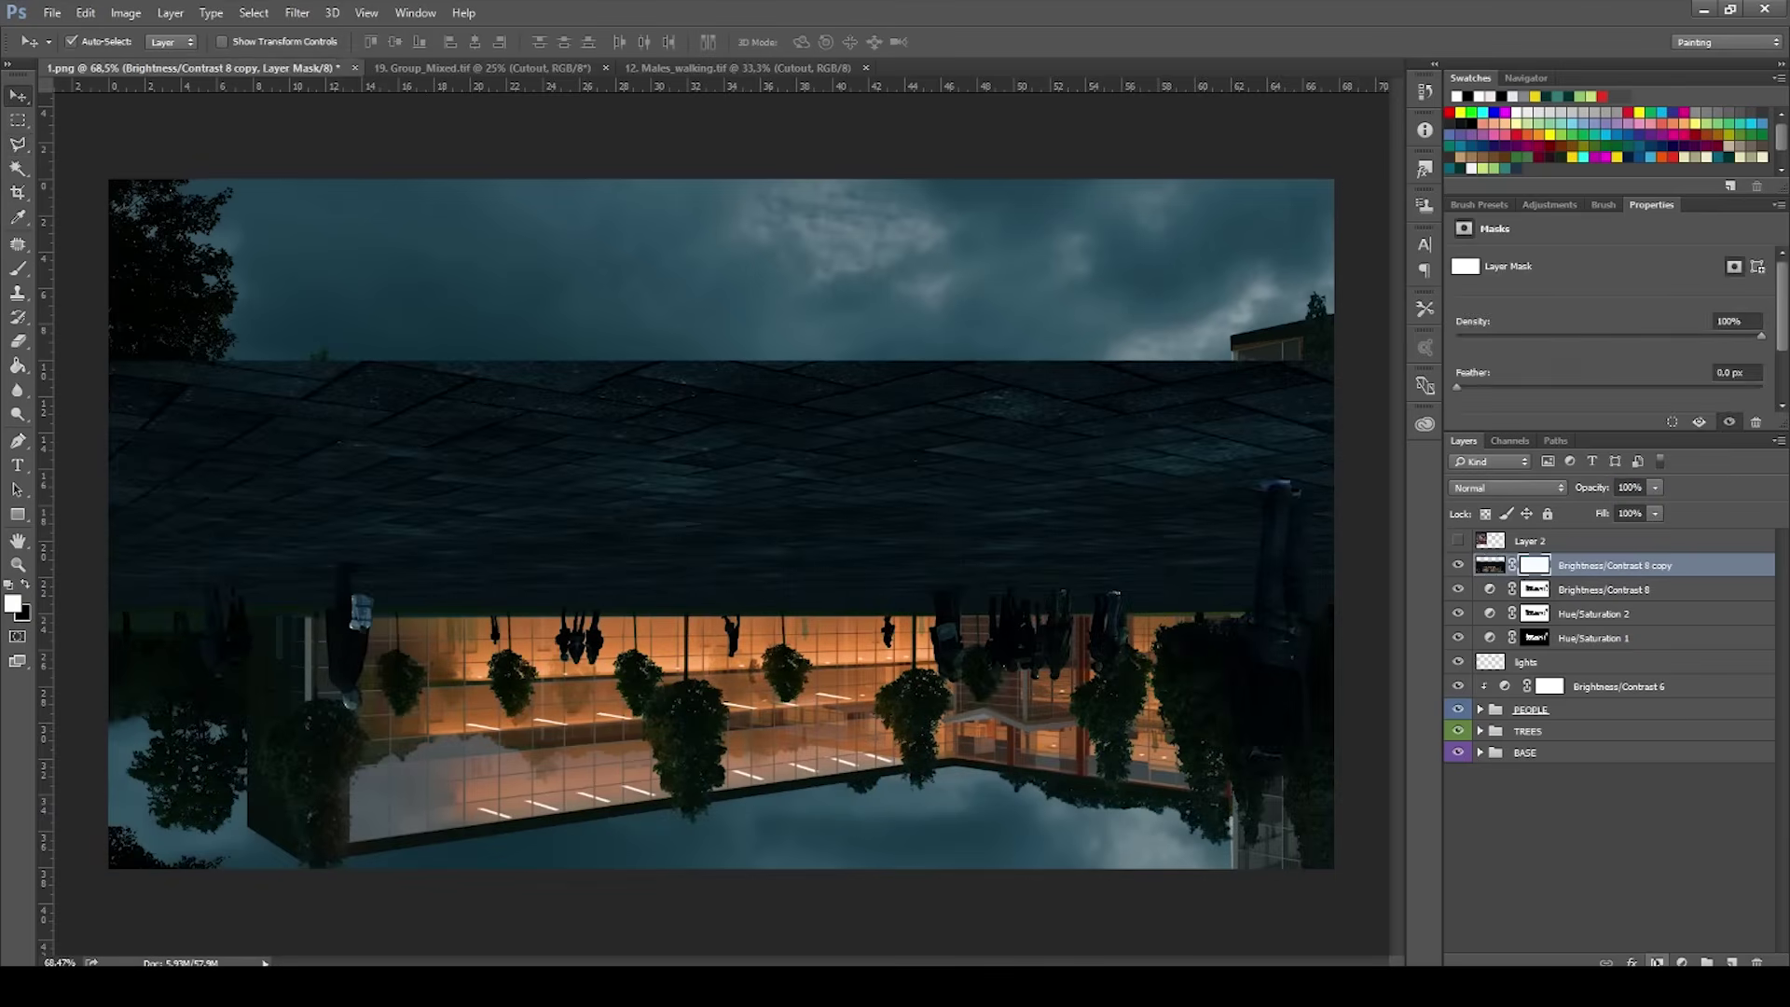
pyautogui.hotkey('ctrl', 'i')
pyautogui.scroll(3, 923, 654)
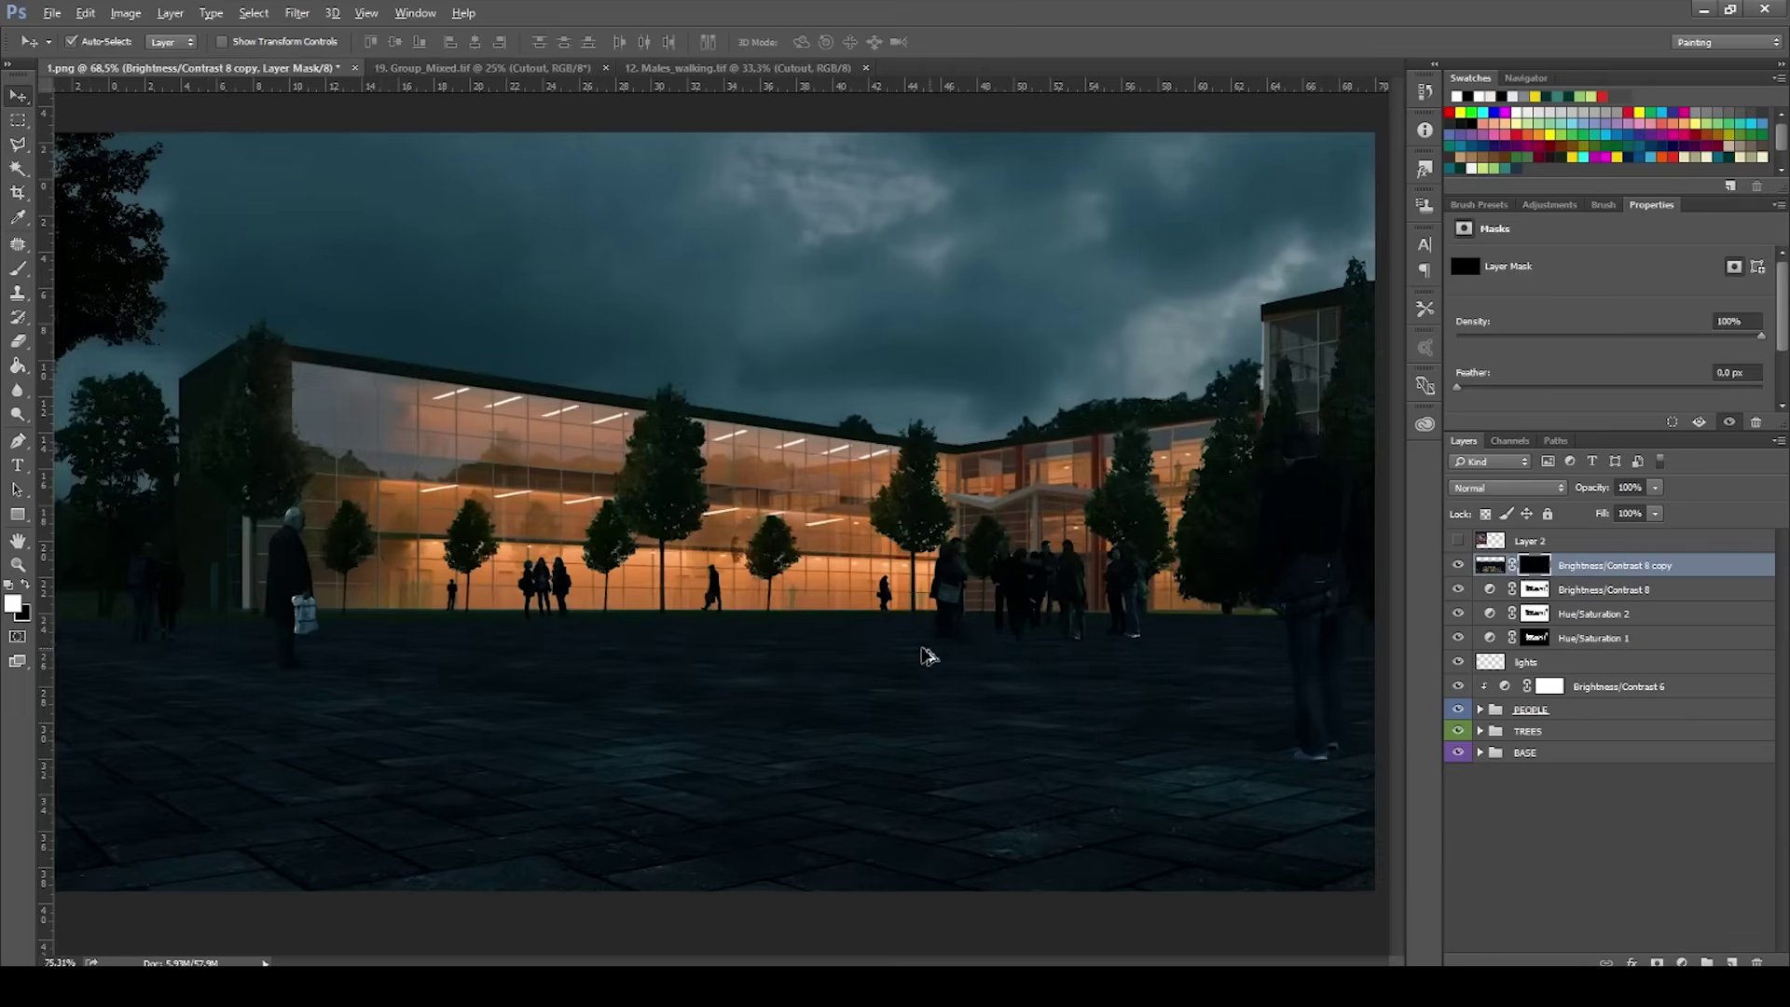
pyautogui.press('b')
pyautogui.moveTo(466, 634)
pyautogui.mouseDown()
pyautogui.moveTo(372, 619)
pyautogui.moveTo(523, 676)
pyautogui.mouseUp()
pyautogui.hotkey('ctrl', 'z')
# Choose the streaky 800 px texture brush preset for painting on the reflection layer's mask.
pyautogui.rightClick(574, 671)
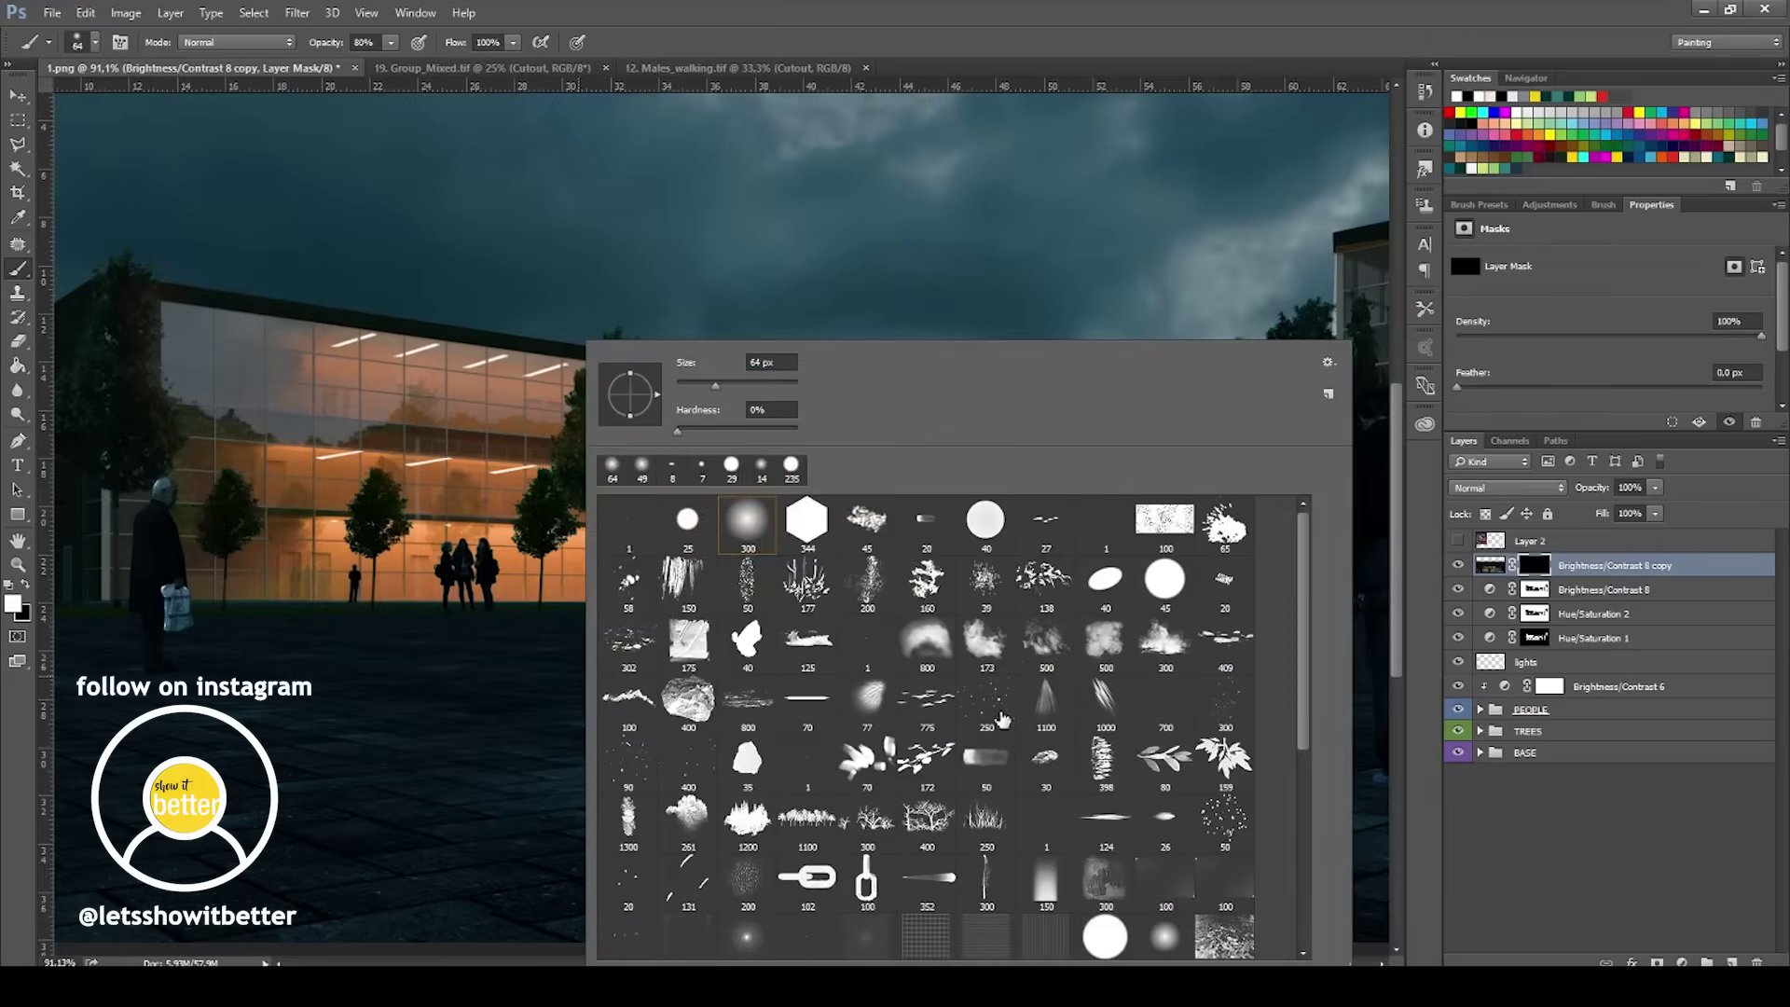
pyautogui.click(765, 700)
pyautogui.moveTo(494, 701); pyautogui.dragTo(540, 716)
pyautogui.hotkey('ctrl', 'z')
# Try stamping reflection patches onto the mid-ground paving with the texture brush at 80% opacity.
pyautogui.moveTo(770, 691); pyautogui.dragTo(518, 682)
pyautogui.click(695, 716)
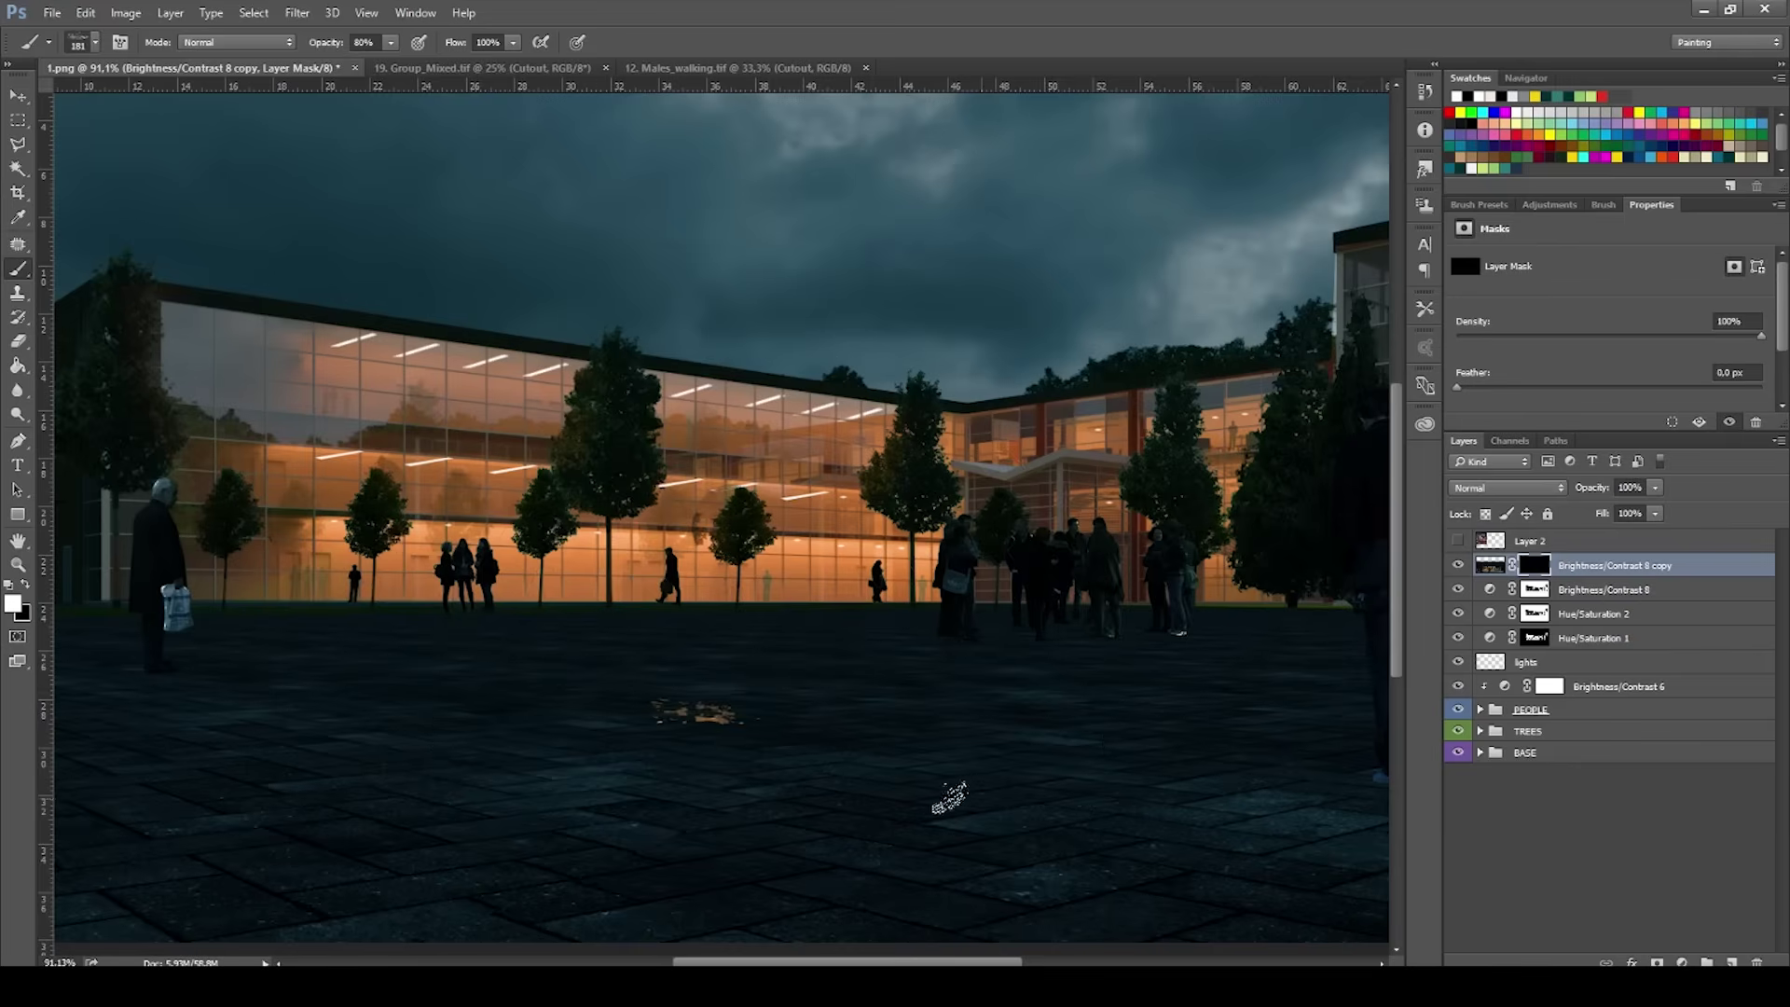
pyautogui.scroll(2, 766, 699)
pyautogui.hotkey('ctrl', 'z')
pyautogui.click(679, 653)
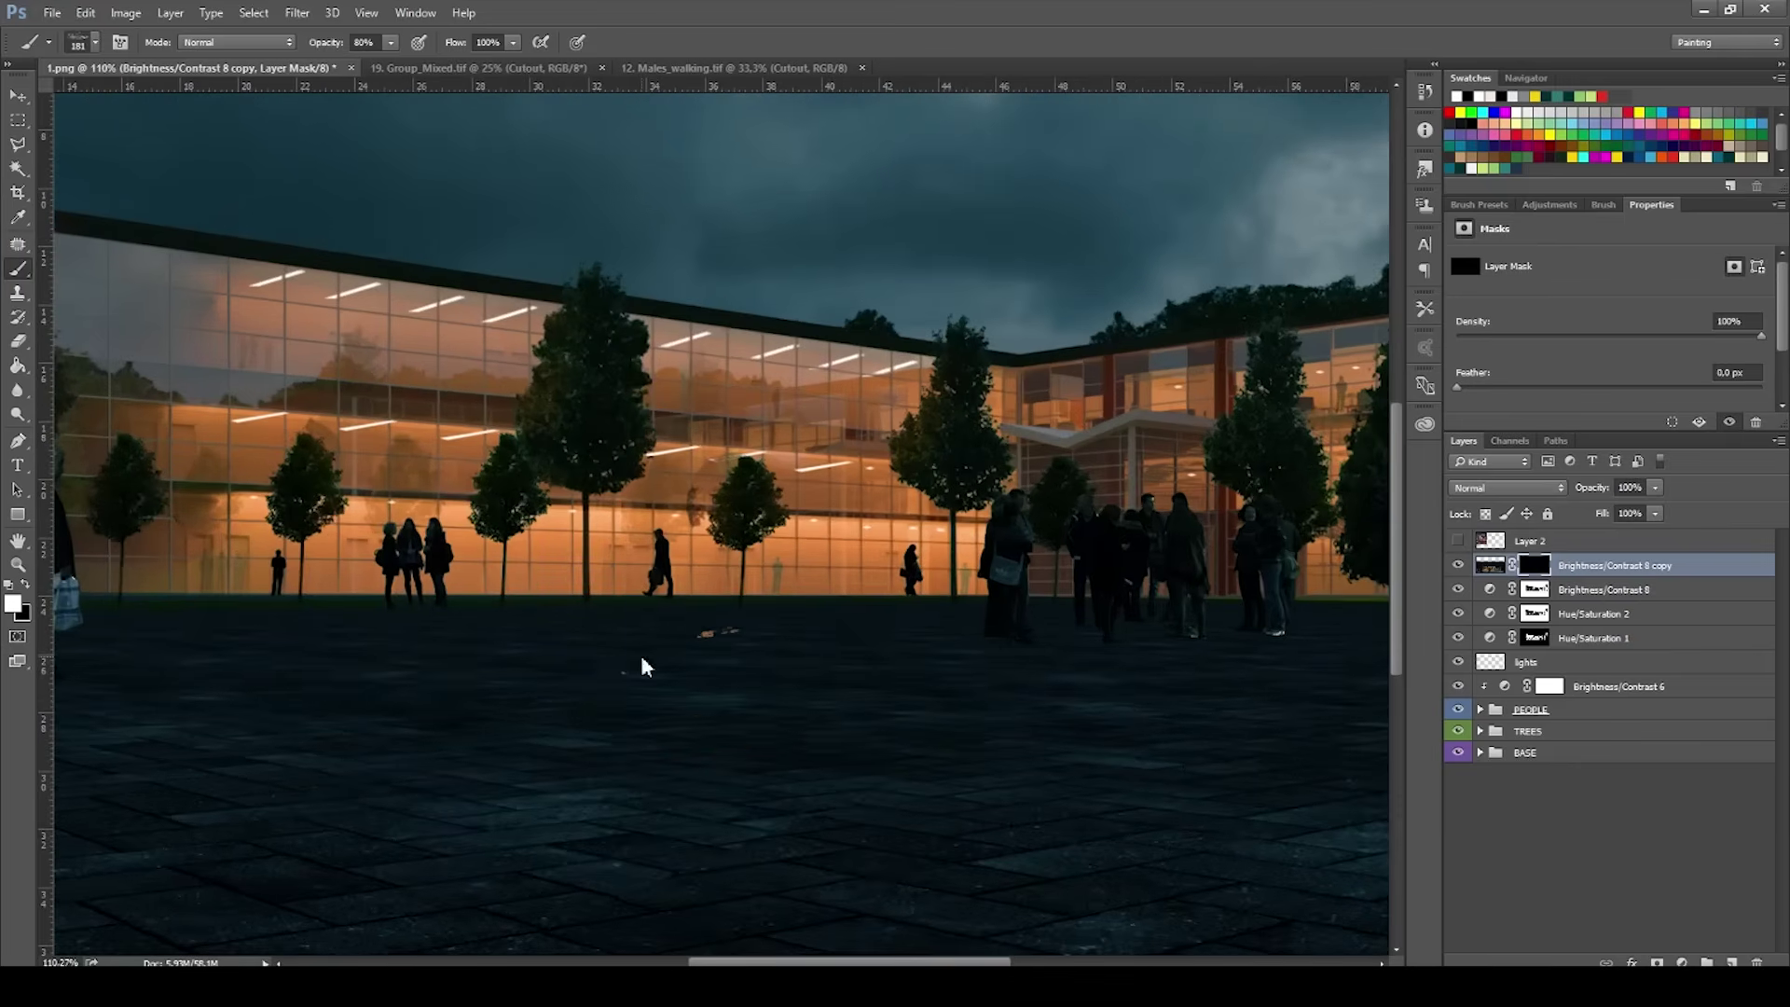
pyautogui.hotkey('ctrl', 'z')
pyautogui.hotkey('ctrl', 'z')
# Set the brush opacity to 10% and paint faint white streaks on the mask to reveal façade reflections on the paving near the building.
pyautogui.moveTo(698, 685); pyautogui.dragTo(675, 685)
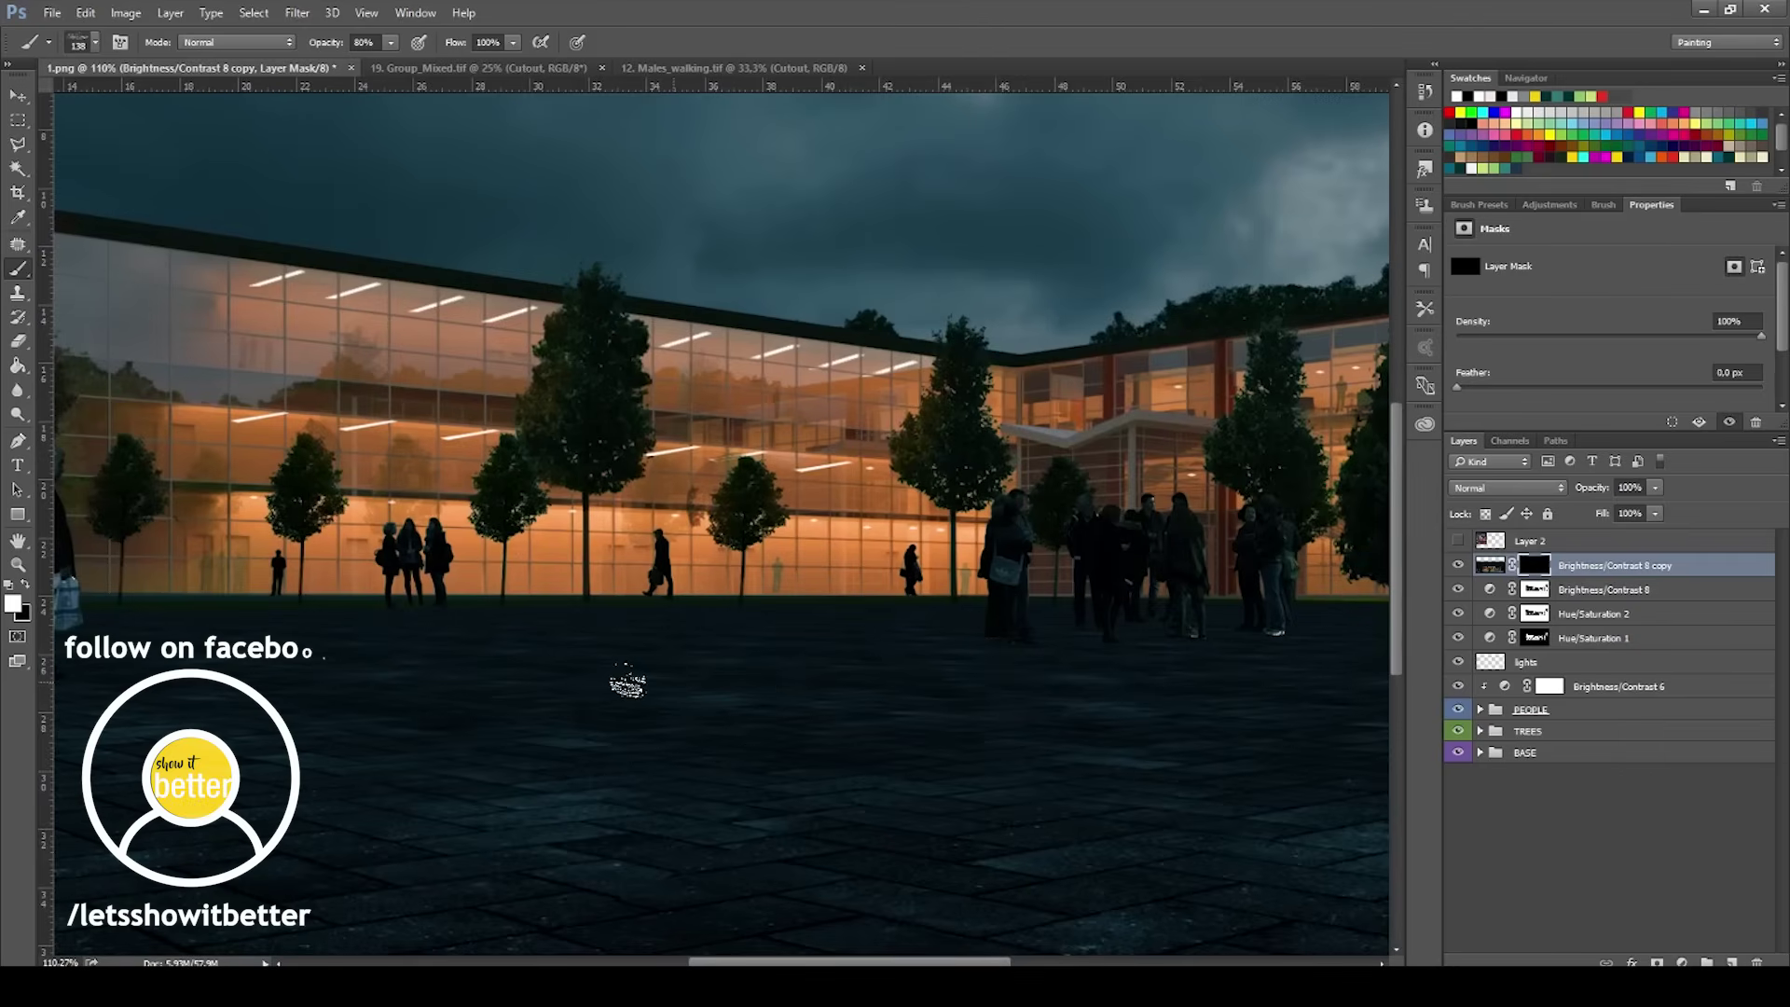
pyautogui.press('3')
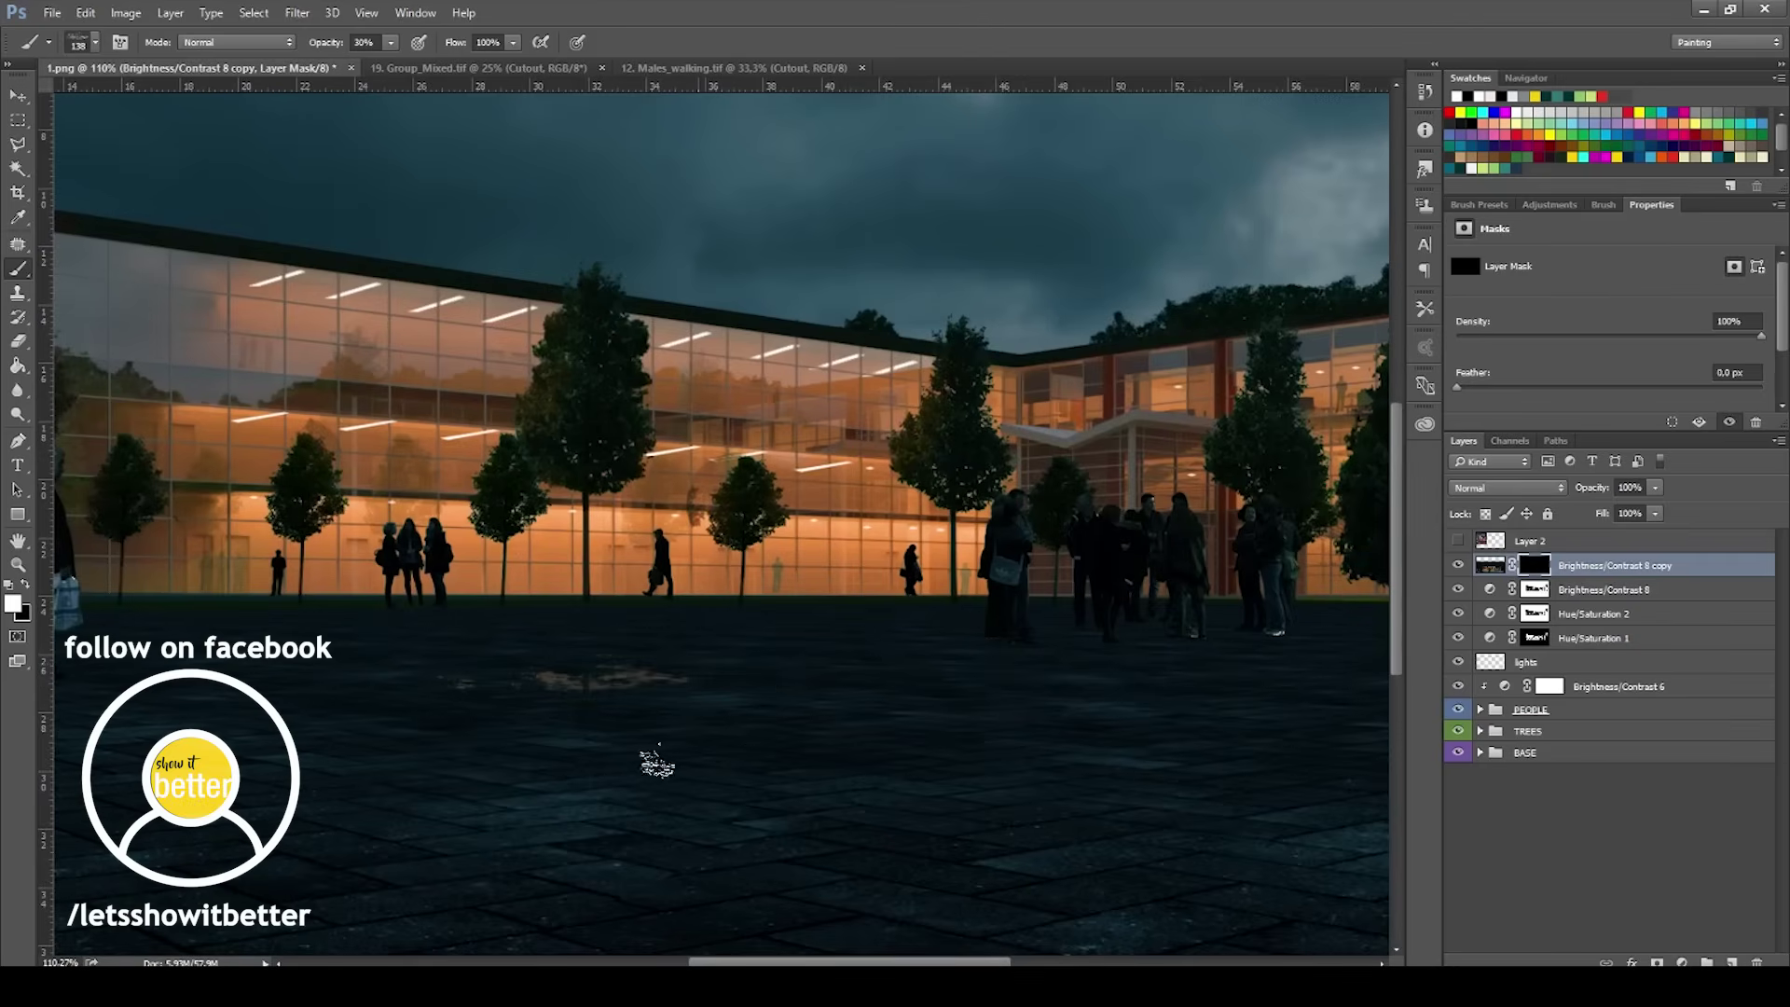
pyautogui.moveTo(326, 706)
pyautogui.mouseDown()
pyautogui.moveTo(537, 748)
pyautogui.moveTo(573, 736)
pyautogui.mouseUp()
pyautogui.hotkey('ctrl', 'z')
pyautogui.press('1')
pyautogui.moveTo(473, 655)
pyautogui.mouseDown()
pyautogui.moveTo(349, 628)
pyautogui.moveTo(551, 652)
pyautogui.moveTo(349, 675)
pyautogui.moveTo(709, 741)
pyautogui.moveTo(712, 646)
pyautogui.moveTo(1042, 671)
pyautogui.moveTo(936, 677)
pyautogui.moveTo(743, 645)
pyautogui.moveTo(739, 668)
pyautogui.moveTo(914, 659)
pyautogui.moveTo(792, 641)
pyautogui.moveTo(922, 665)
pyautogui.moveTo(899, 651)
pyautogui.moveTo(944, 652)
pyautogui.moveTo(903, 624)
pyautogui.moveTo(974, 640)
pyautogui.mouseUp()
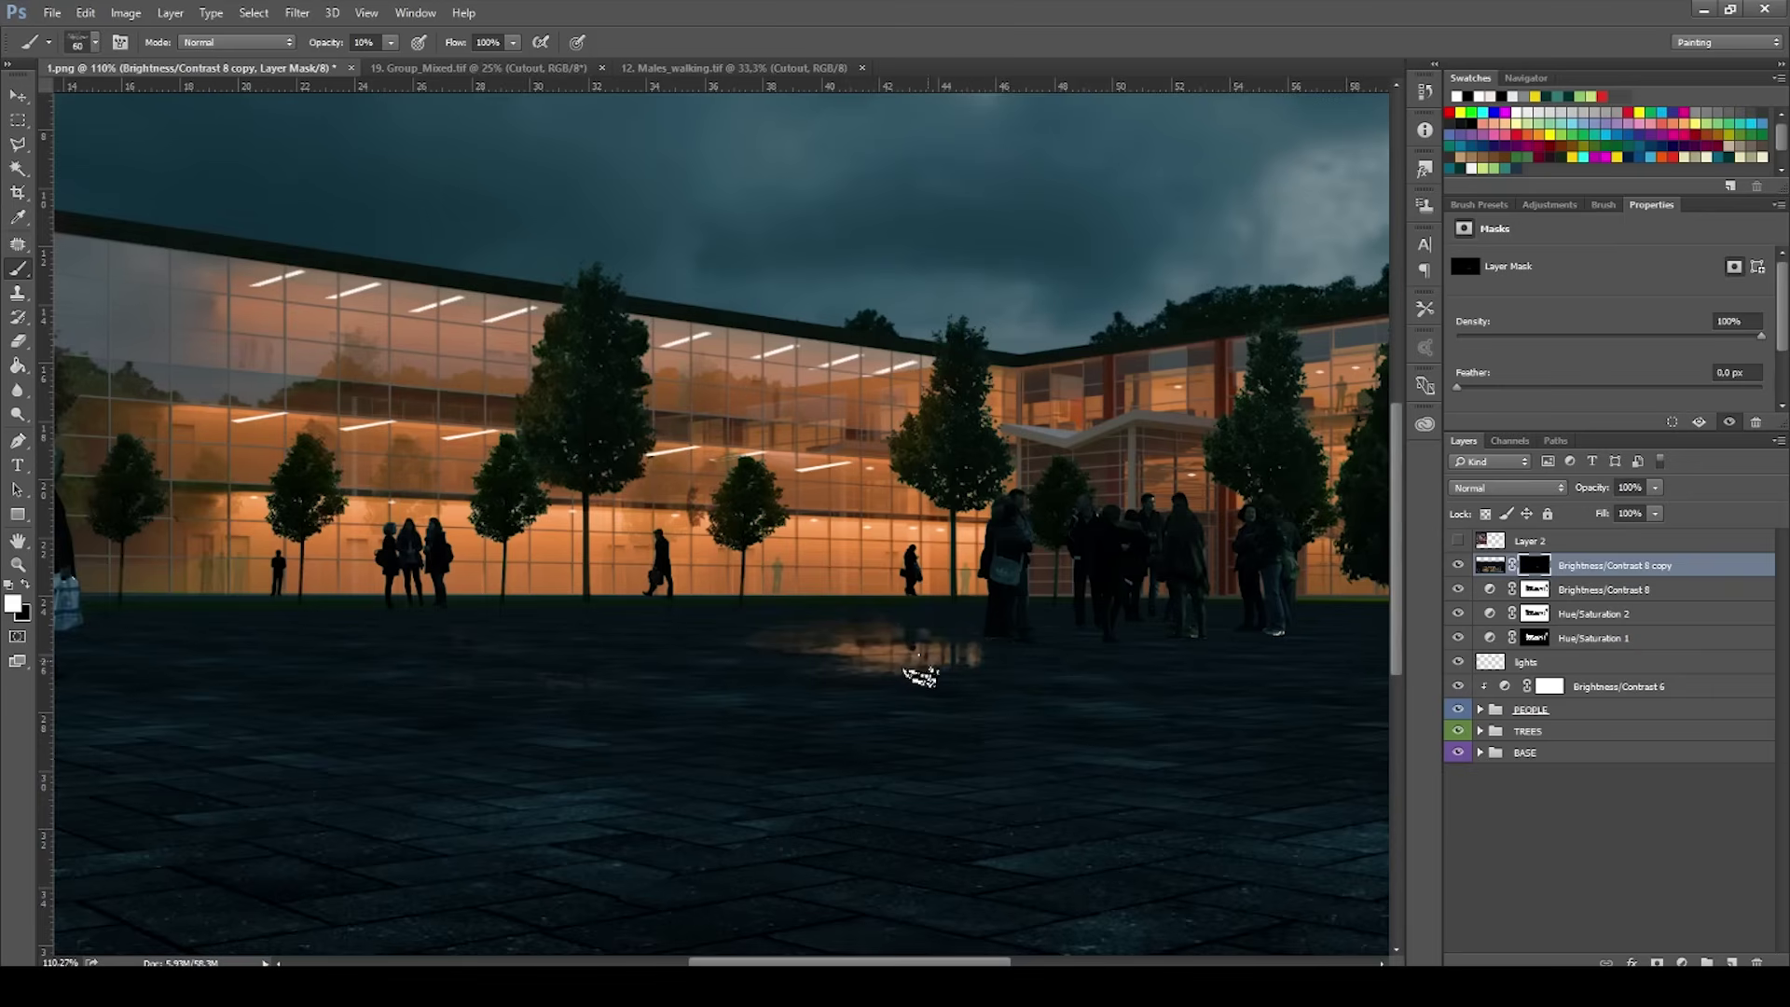
# Build a broken puddle reflection in the left foreground with 10% opacity strokes and a 230 px texture stamp at 100% opacity.
pyautogui.scroll(-3, 919, 659)
pyautogui.scroll(1, 872, 662)
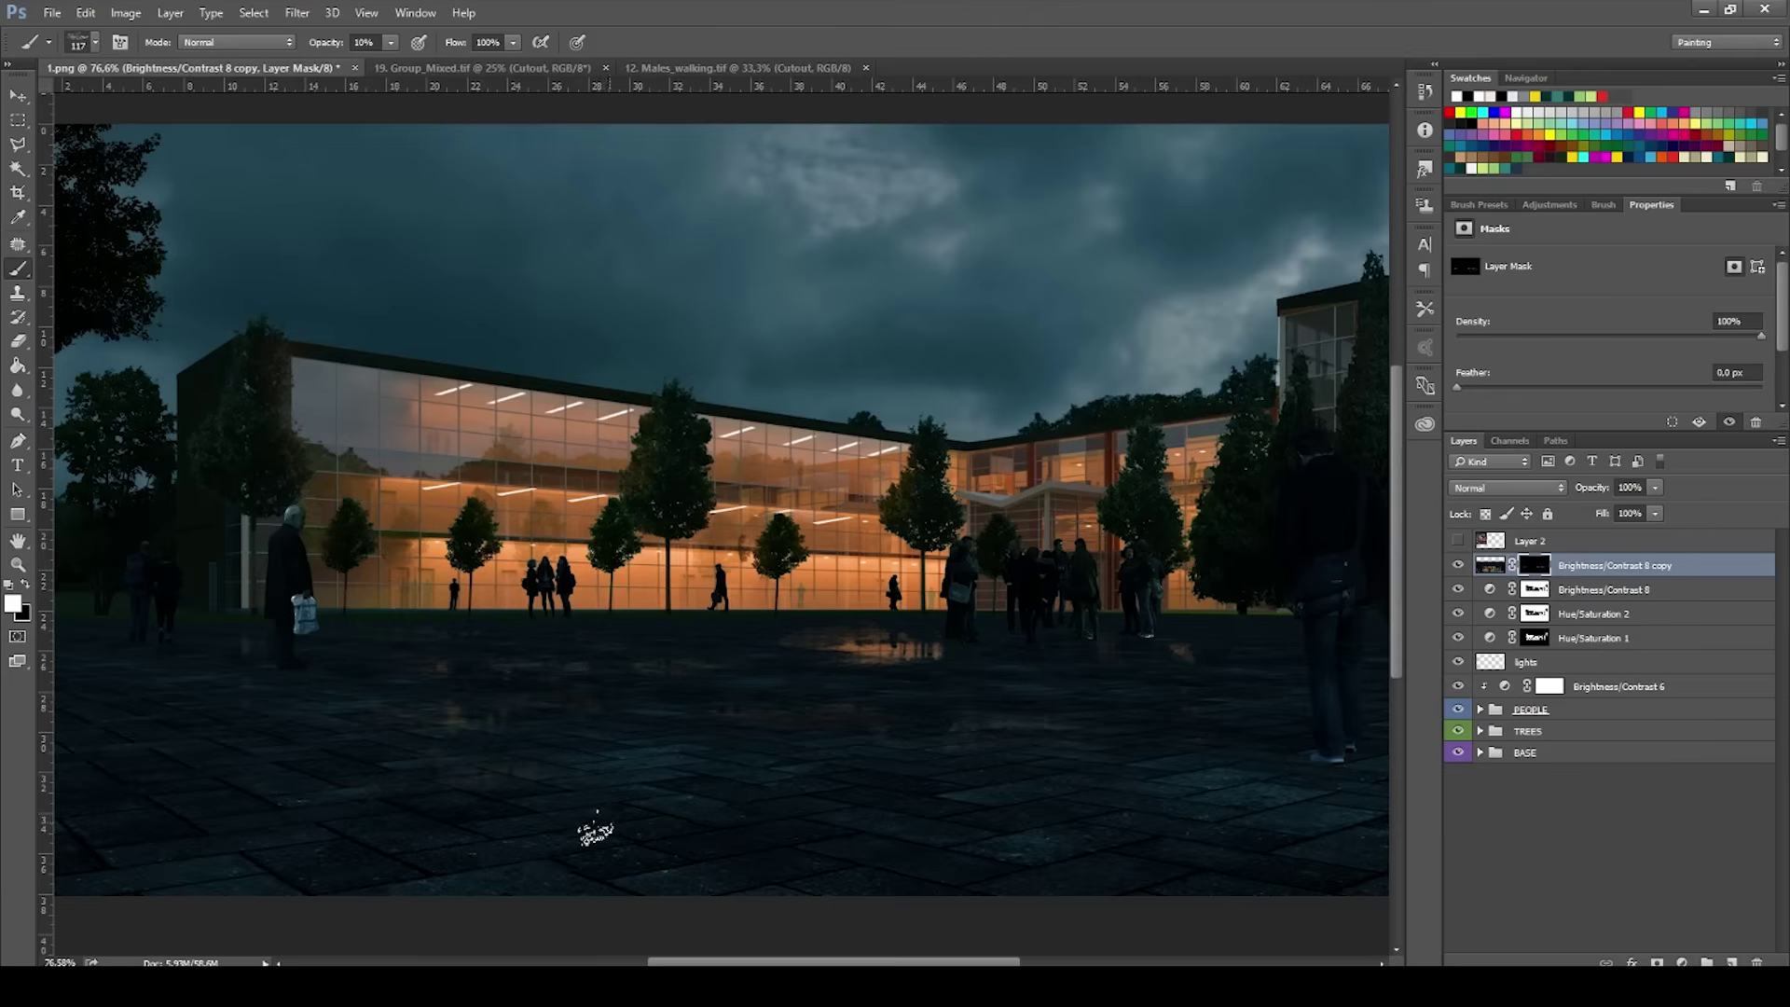
pyautogui.moveTo(607, 835)
pyautogui.mouseDown()
pyautogui.moveTo(379, 811)
pyautogui.moveTo(599, 819)
pyautogui.moveTo(536, 861)
pyautogui.moveTo(584, 829)
pyautogui.moveTo(400, 821)
pyautogui.mouseUp()
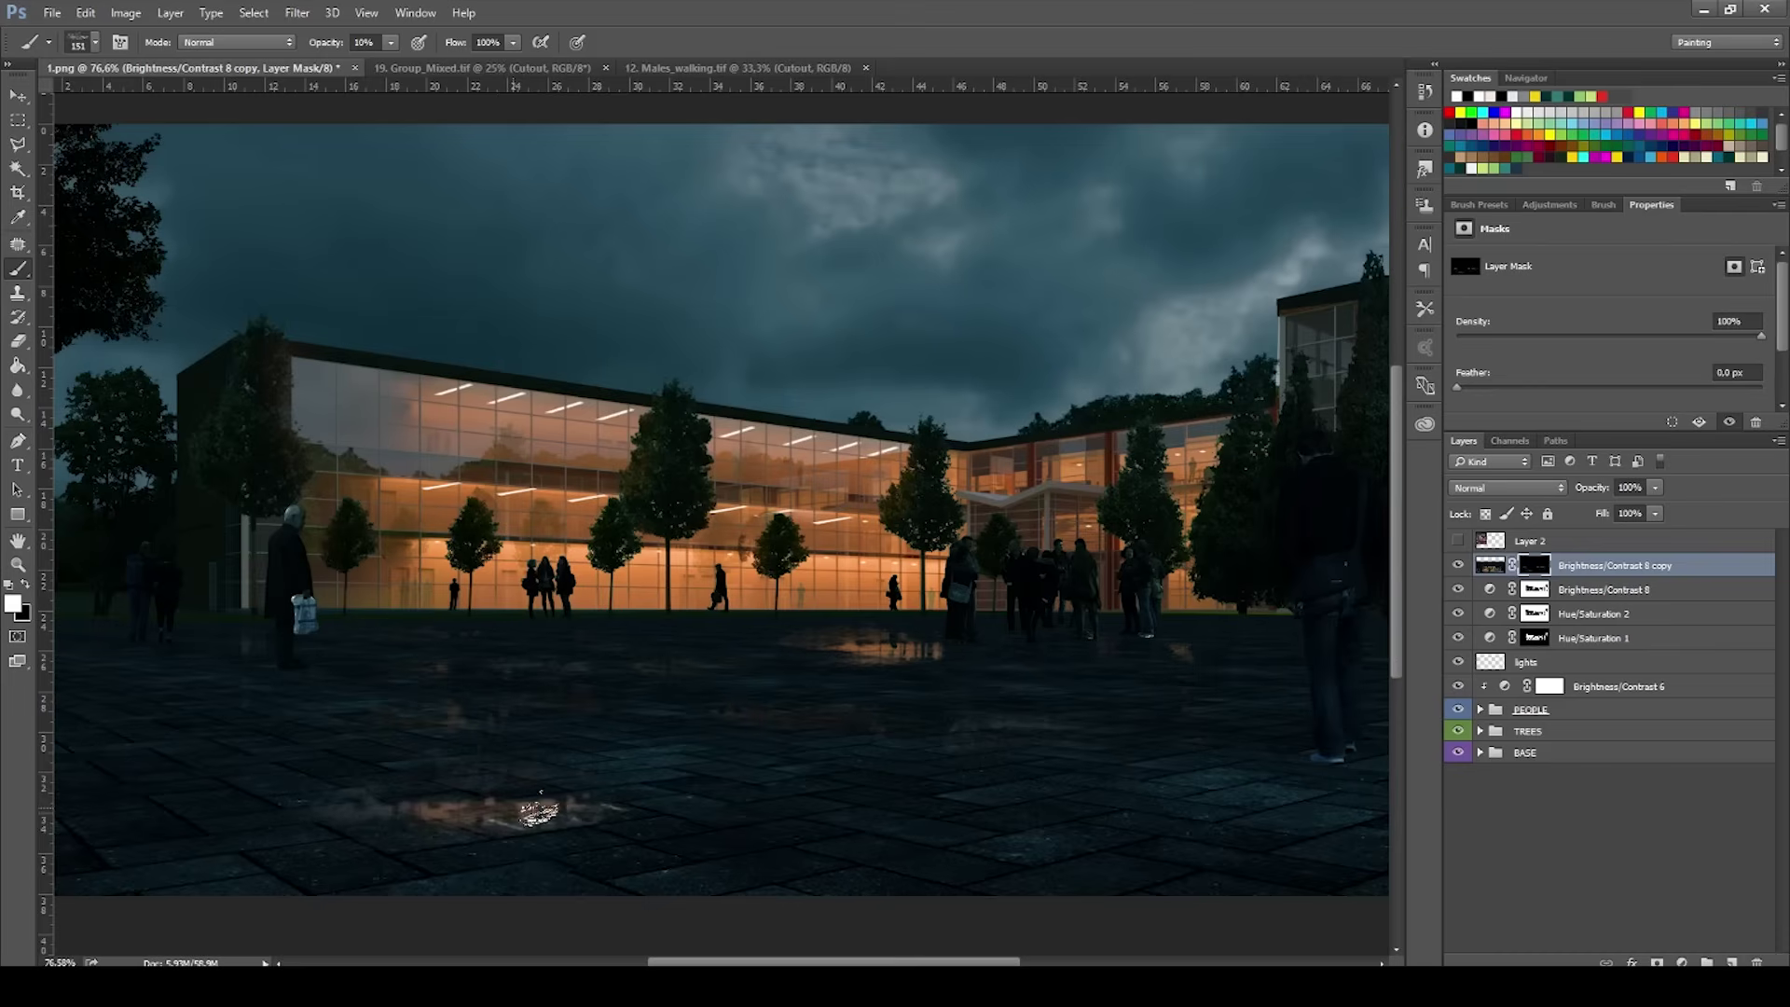
pyautogui.moveTo(559, 813); pyautogui.dragTo(606, 813)
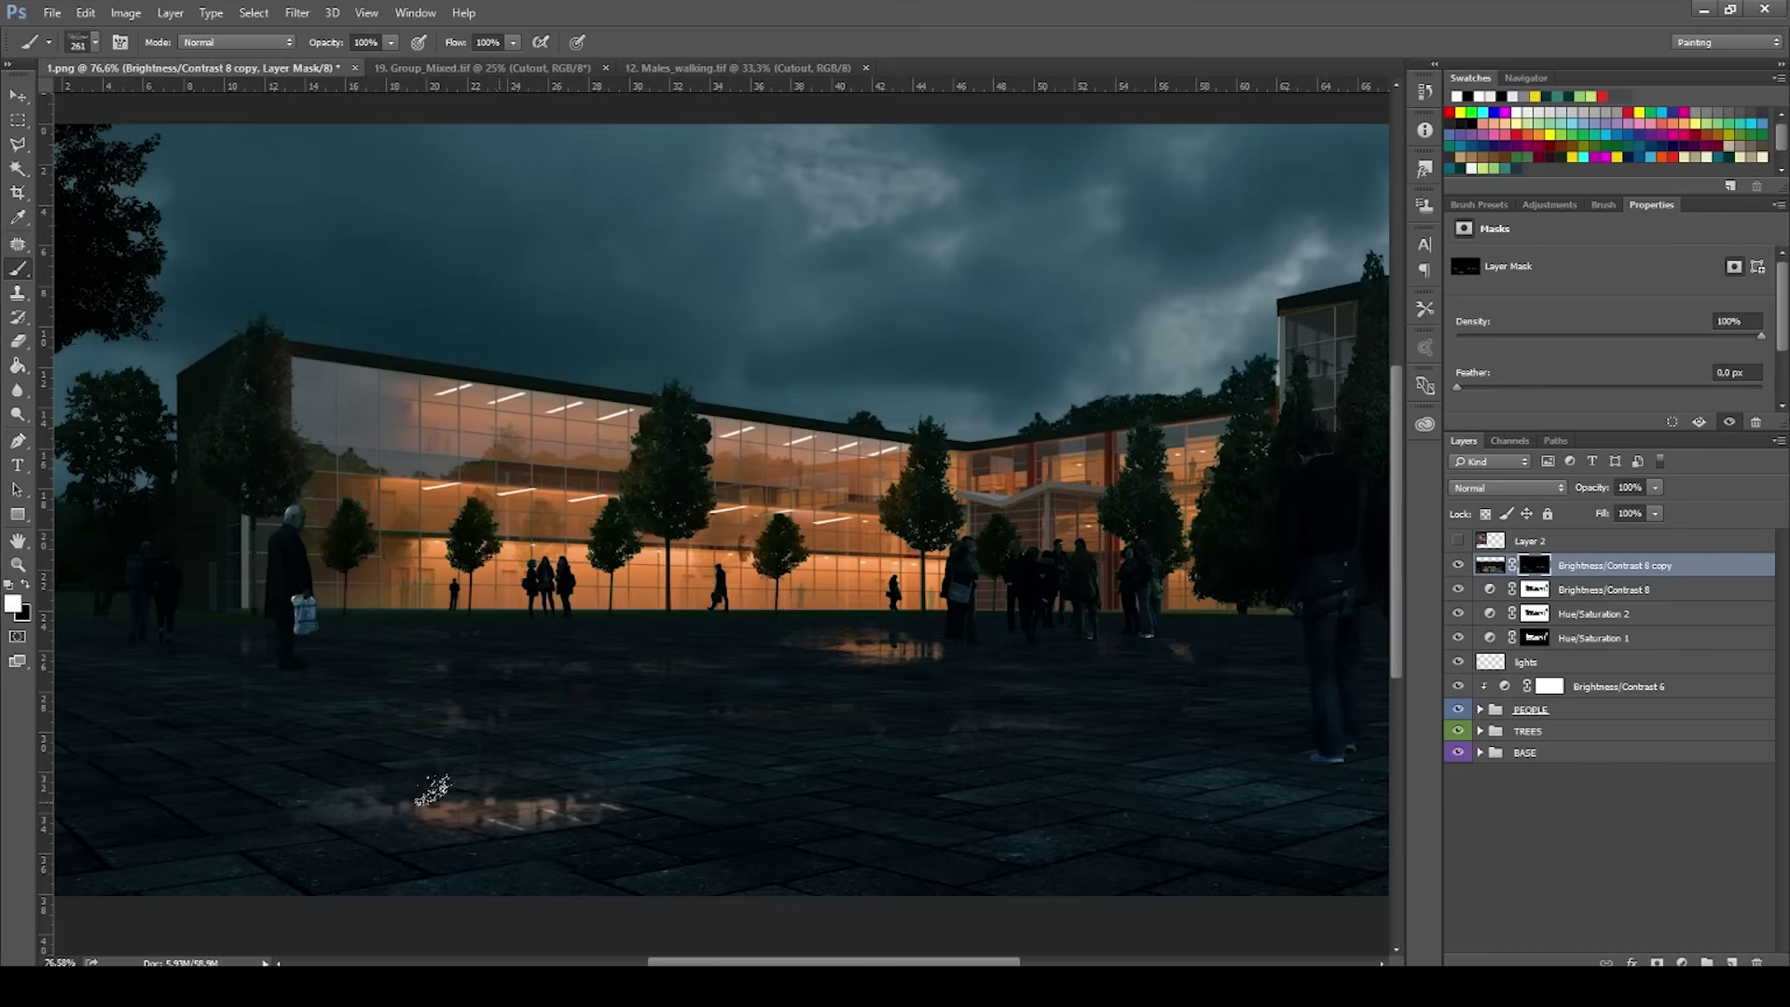
pyautogui.click(431, 790)
pyautogui.scroll(-3, 606, 875)
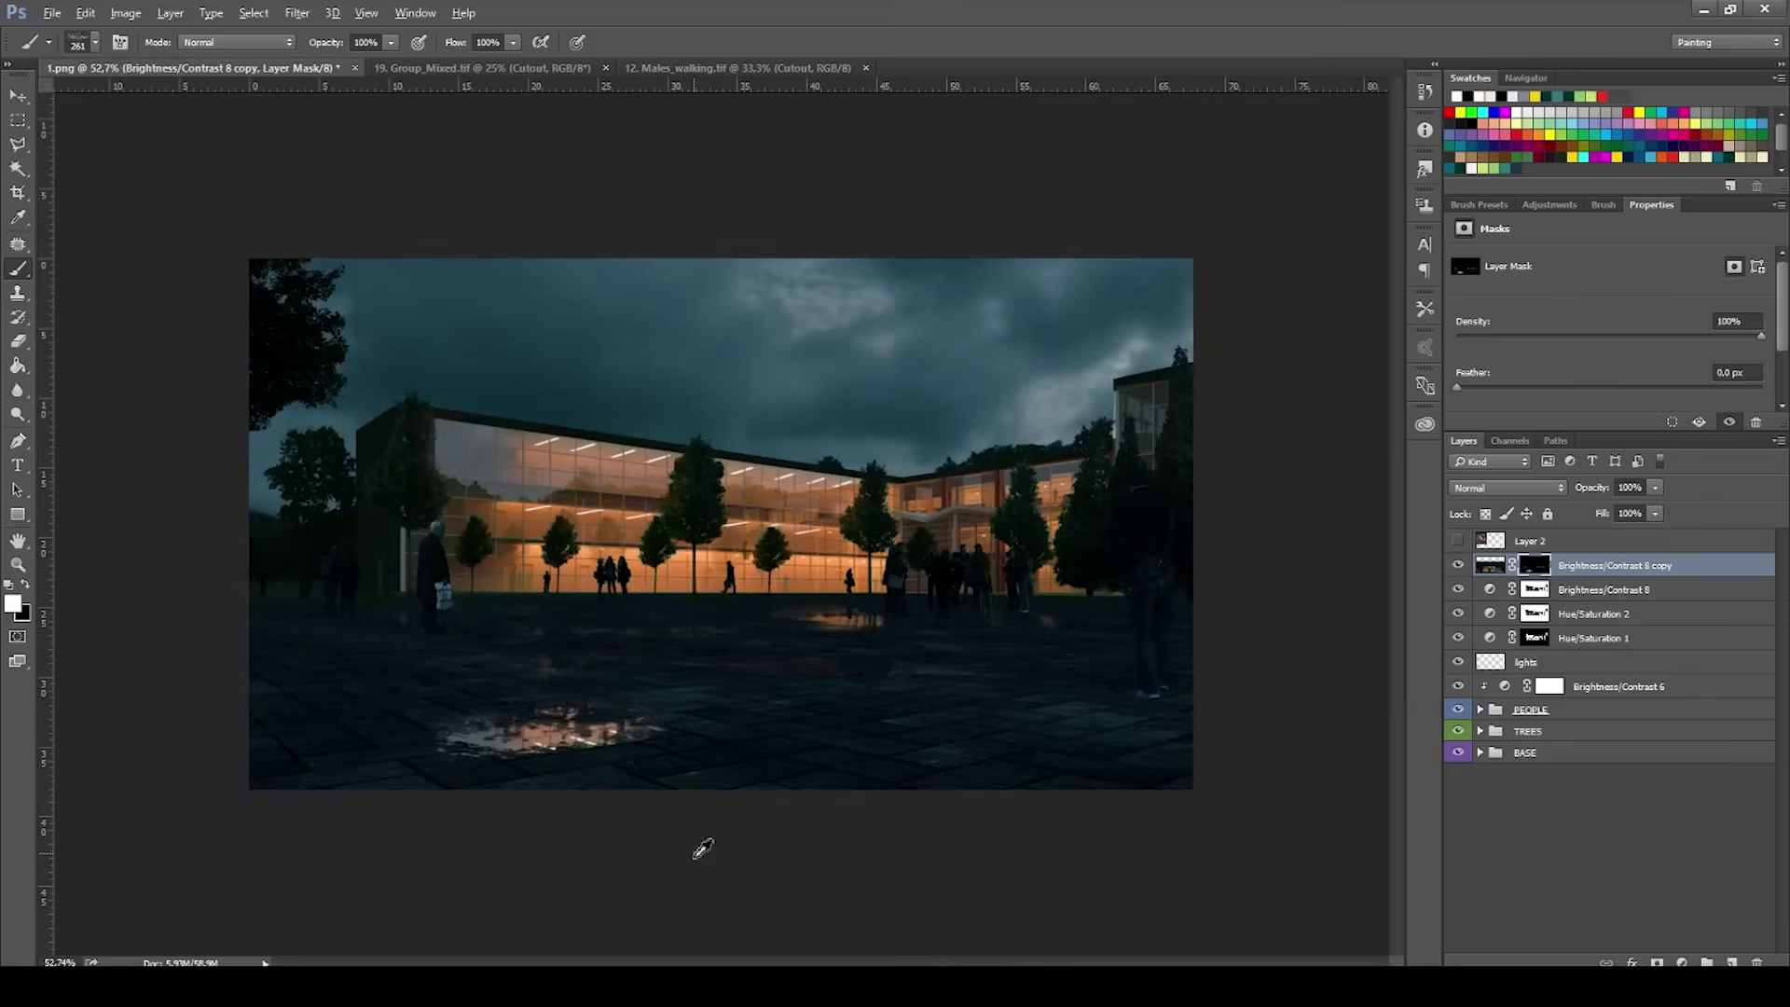
pyautogui.hotkey('ctrl', 'z')
pyautogui.moveTo(578, 713); pyautogui.dragTo(565, 713)
pyautogui.click(565, 711)
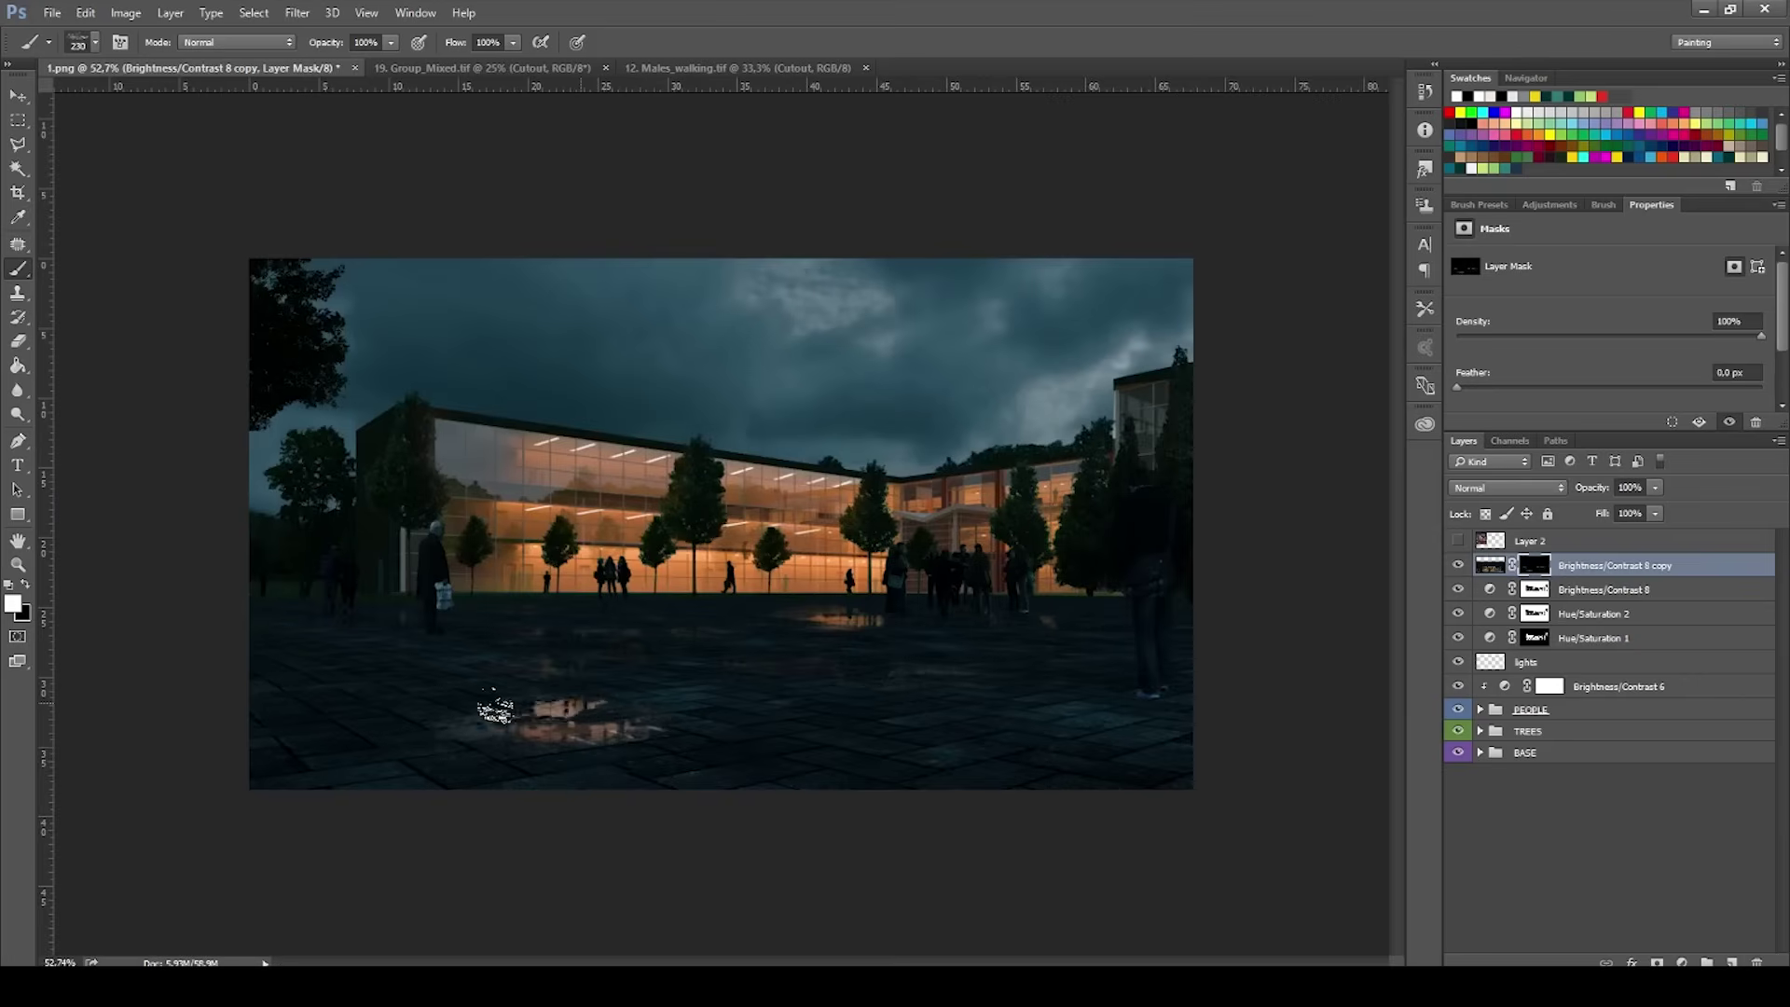
# Replace the texture brush with the hard round 25 px preset and flatten its tip into a thin horizontal ellipse.
pyautogui.moveTo(1035, 746)
pyautogui.mouseDown()
pyautogui.moveTo(1156, 732)
pyautogui.moveTo(1151, 782)
pyautogui.mouseUp()
pyautogui.hotkey('ctrl', 'z')
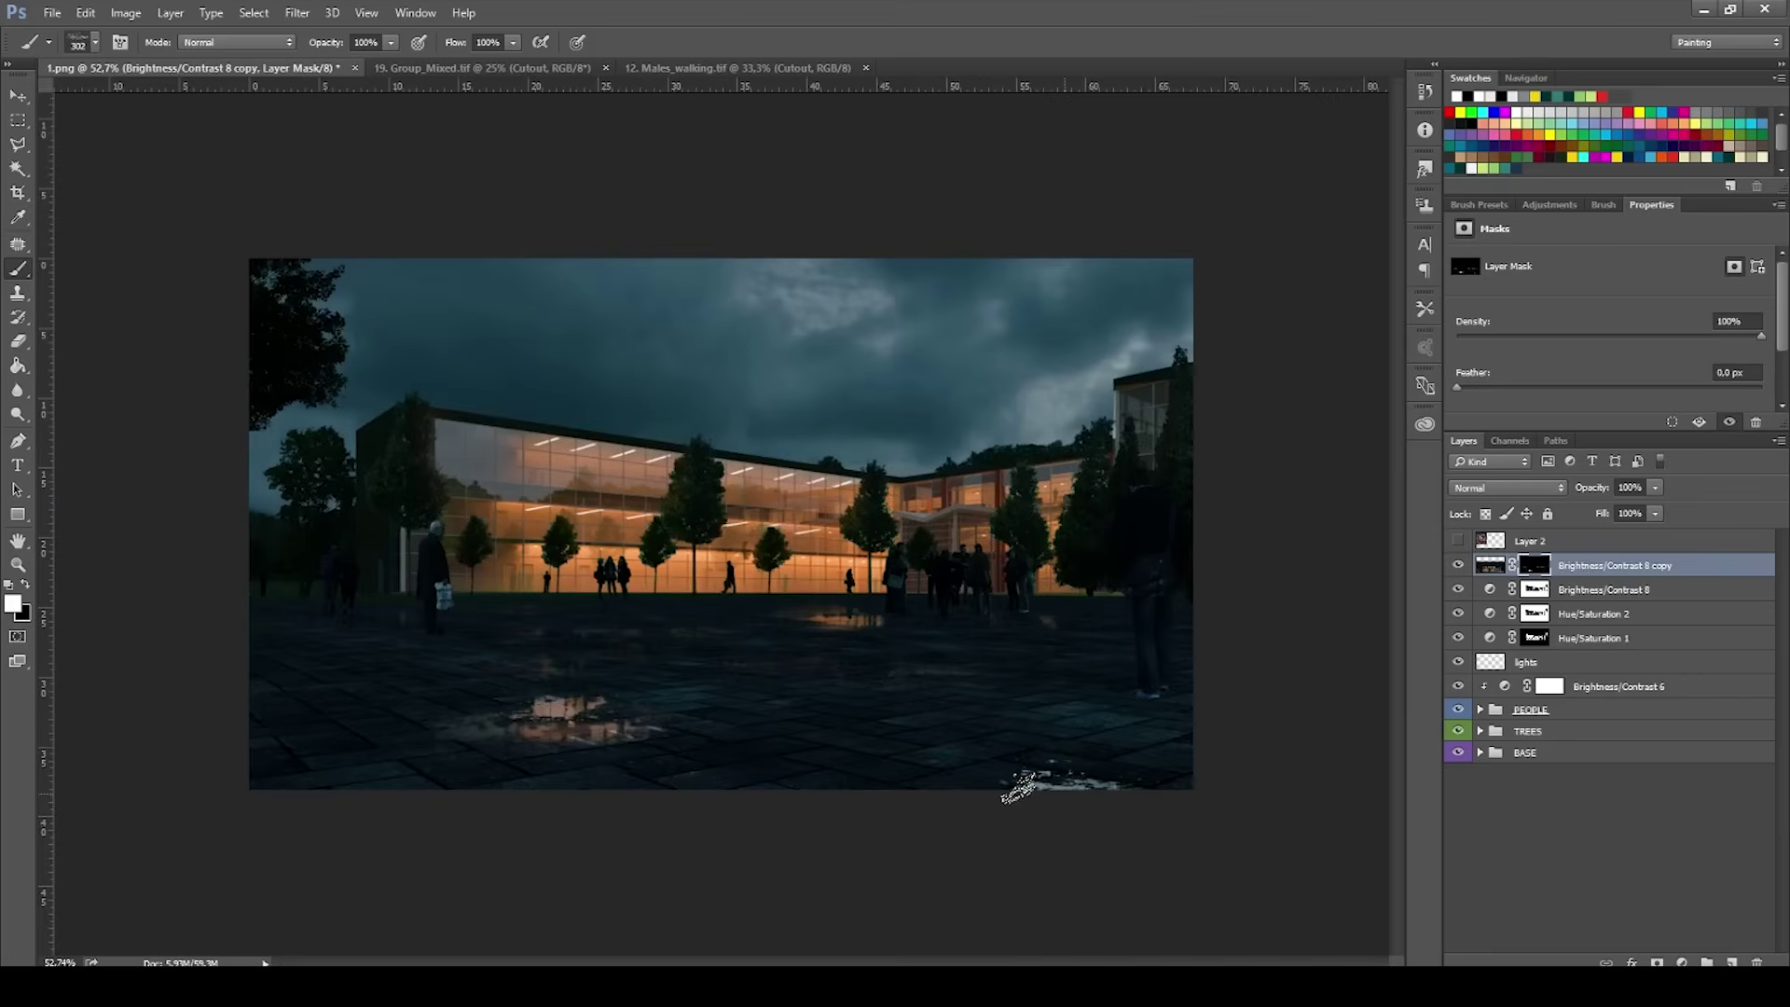
pyautogui.rightClick(1005, 719)
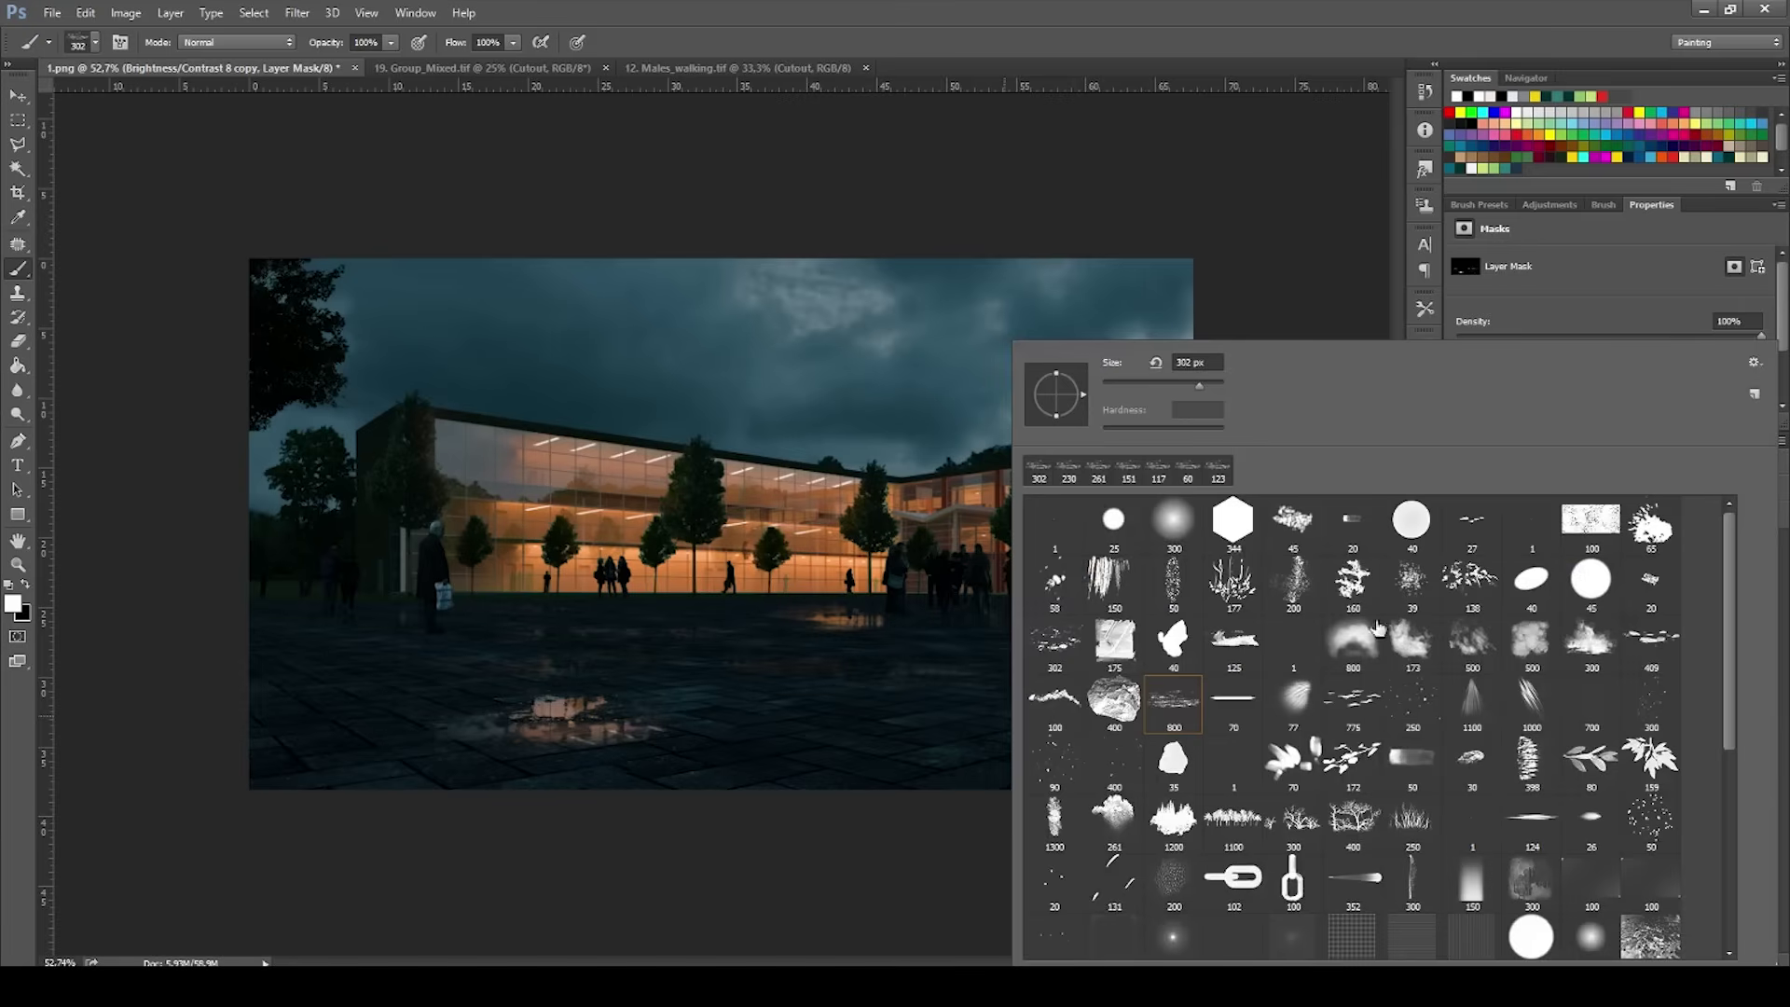
pyautogui.click(1177, 524)
pyautogui.click(1116, 521)
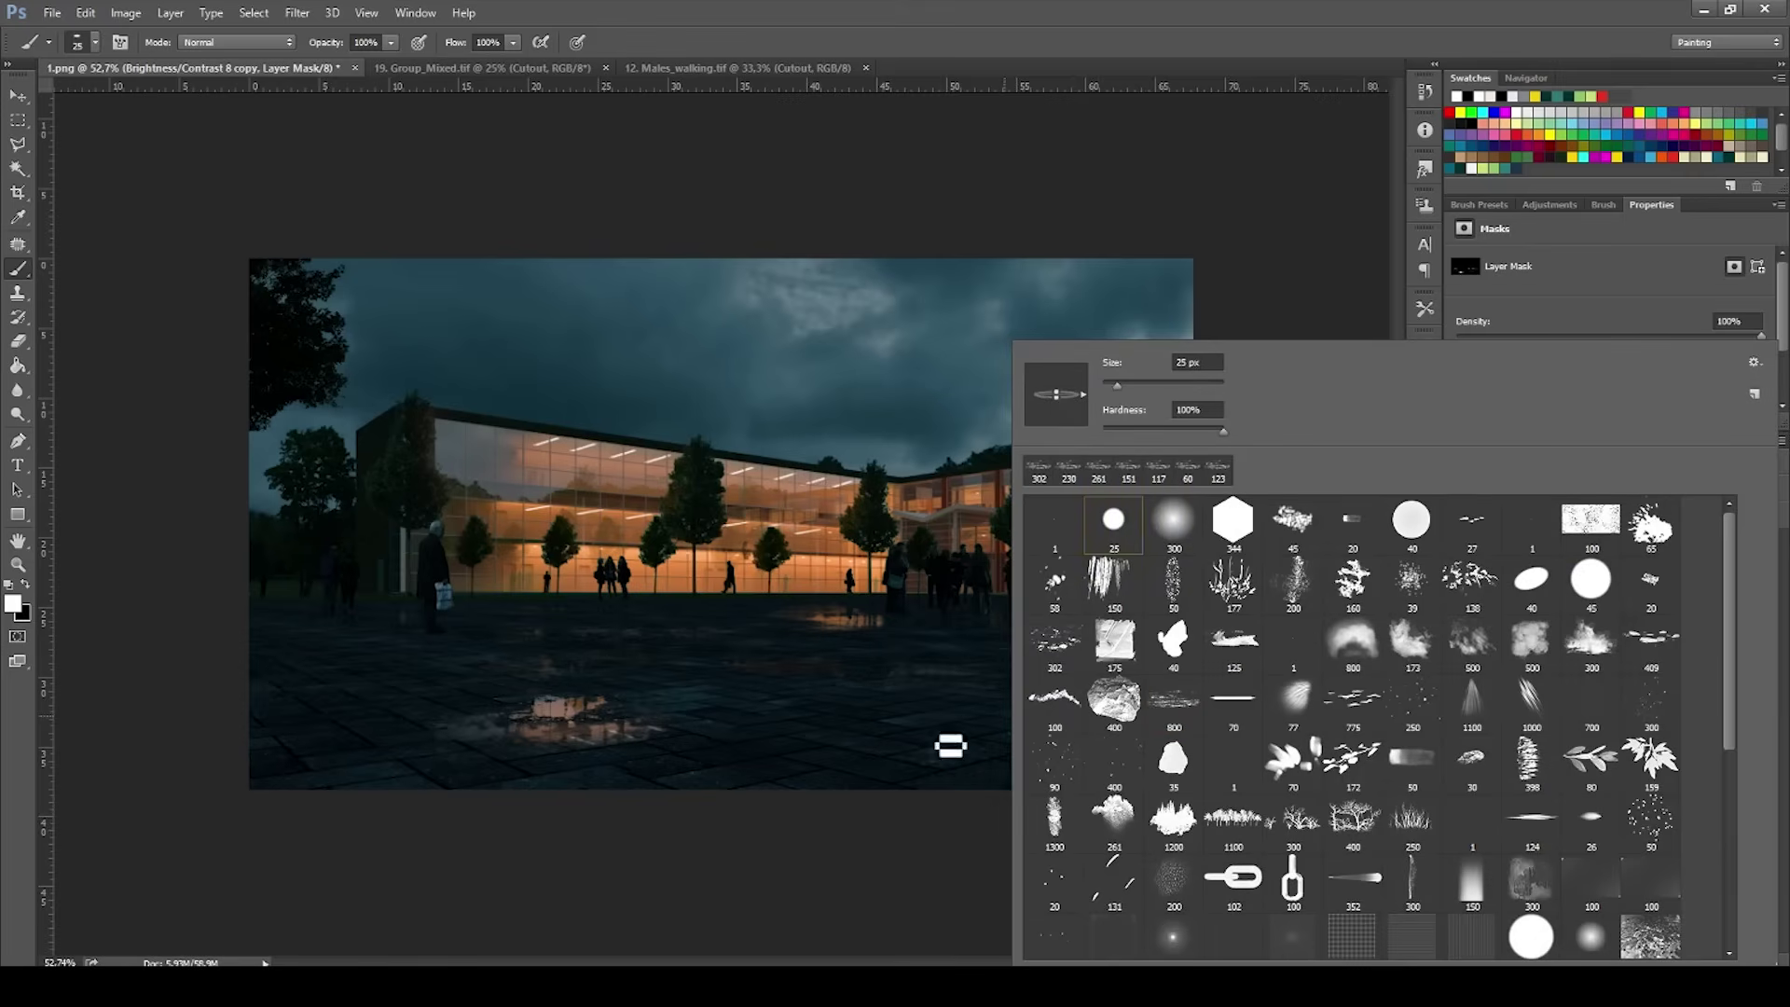
pyautogui.click(956, 731)
# Try revealing hard-edged reflections along the image's bottom edge and in the right foreground with the enlarged flat brush.
pyautogui.moveTo(1043, 761); pyautogui.dragTo(1120, 766)
pyautogui.click(1104, 784)
pyautogui.hotkey('ctrl', 'z')
pyautogui.click(1016, 792)
pyautogui.hotkey('ctrl', 'z')
pyautogui.moveTo(1095, 804)
pyautogui.mouseDown()
pyautogui.moveTo(914, 804)
pyautogui.moveTo(687, 848)
pyautogui.mouseUp()
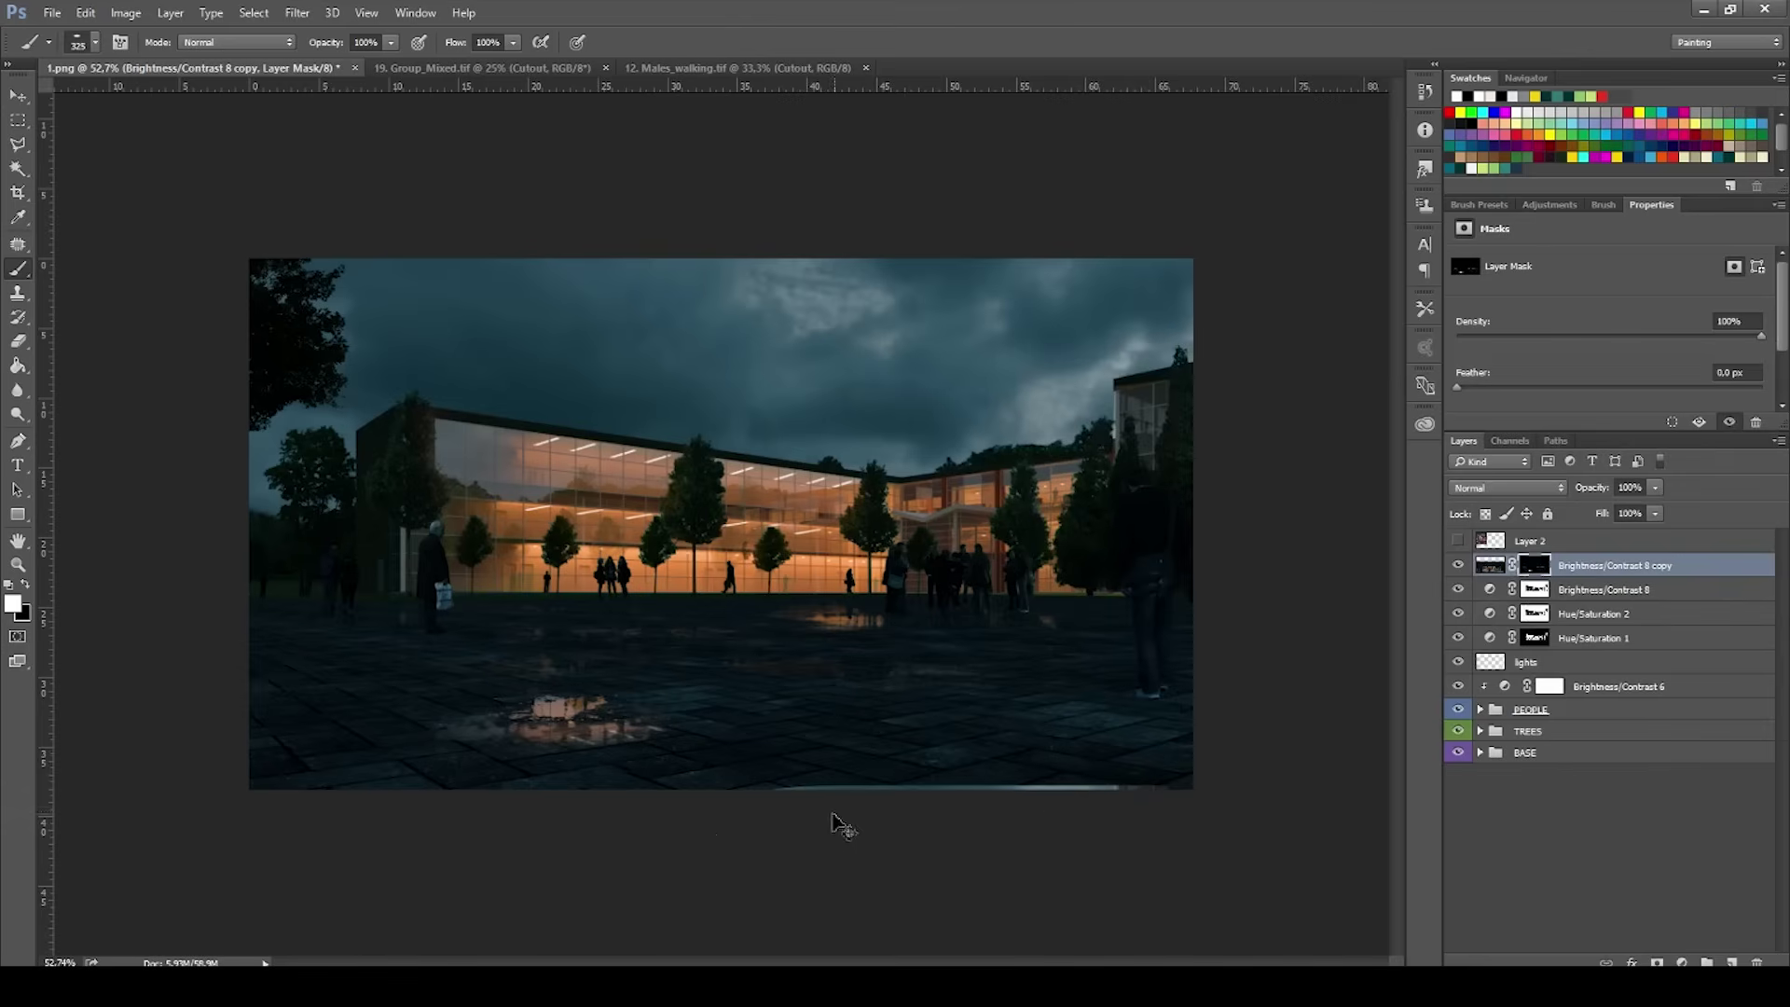
pyautogui.hotkey('ctrl', 'z')
pyautogui.moveTo(956, 793); pyautogui.dragTo(1098, 802)
pyautogui.hotkey('ctrl', 'z')
pyautogui.click(918, 707)
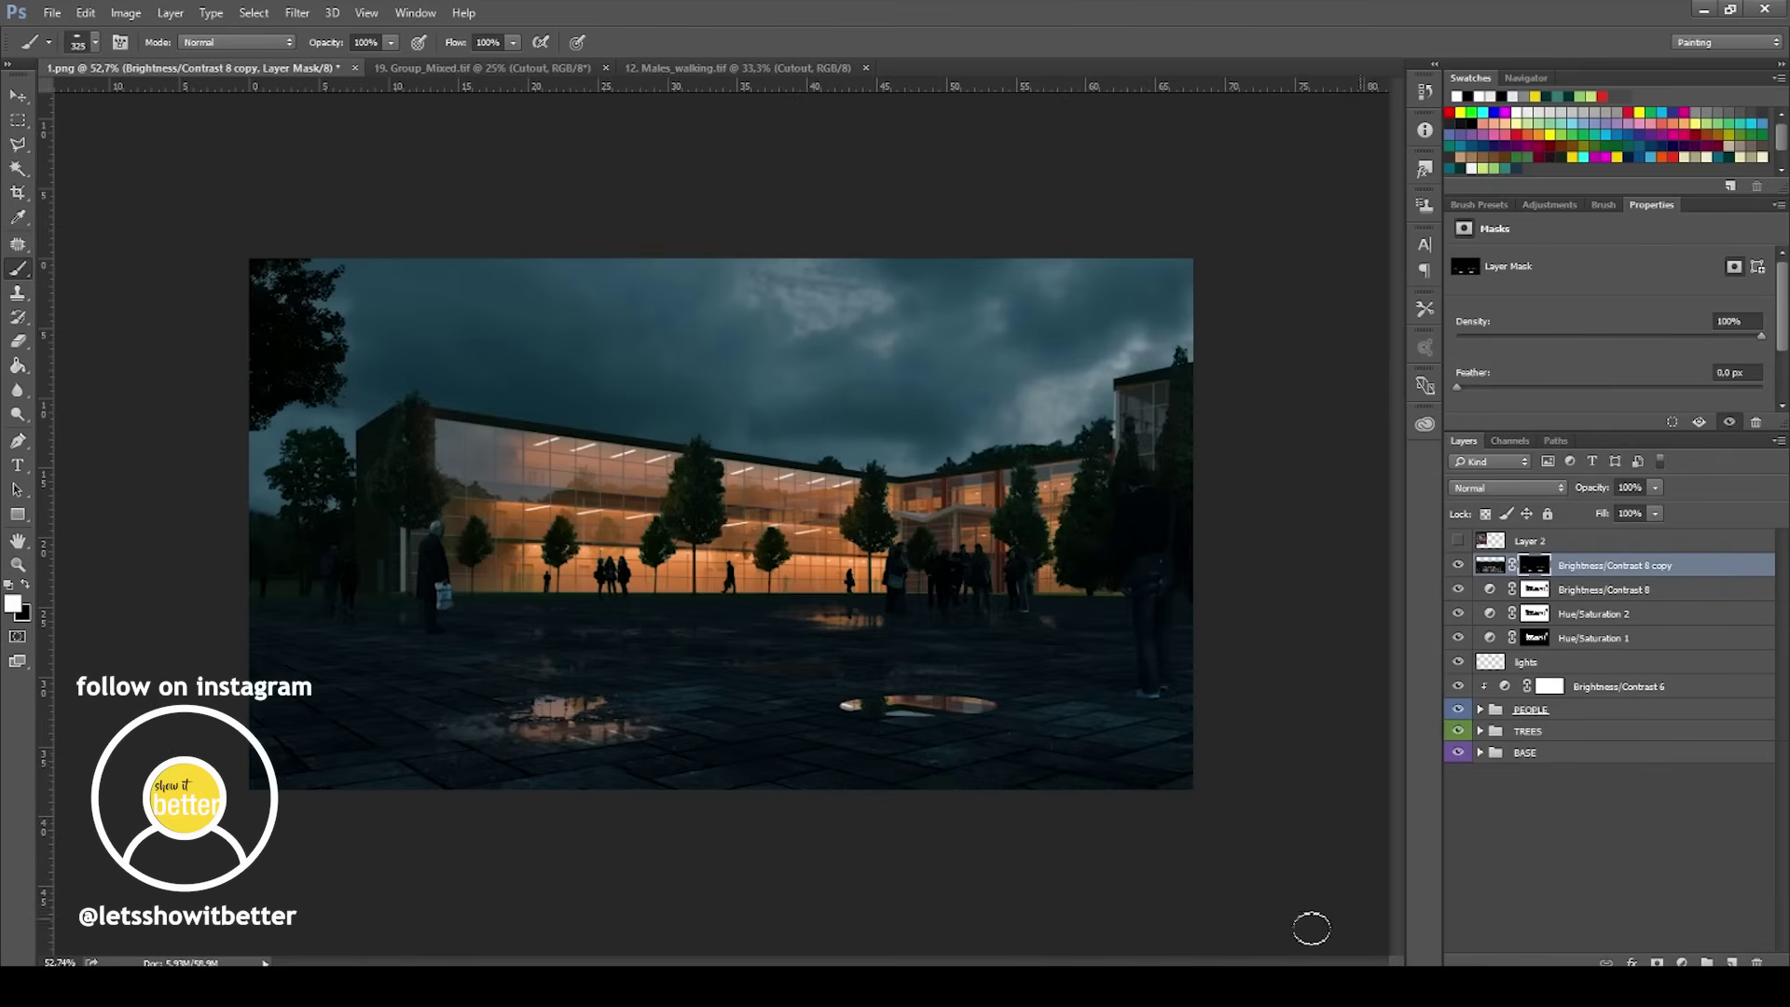
pyautogui.hotkey('ctrl', 'z')
pyautogui.hotkey('ctrl', 'alt', 'z')
# Stamp overlapping flat ellipses on the mask to form the base of a puddle right of centre in the foreground.
pyautogui.click(874, 706)
pyautogui.moveTo(867, 706); pyautogui.dragTo(823, 714)
pyautogui.click(817, 706)
pyautogui.click(809, 712)
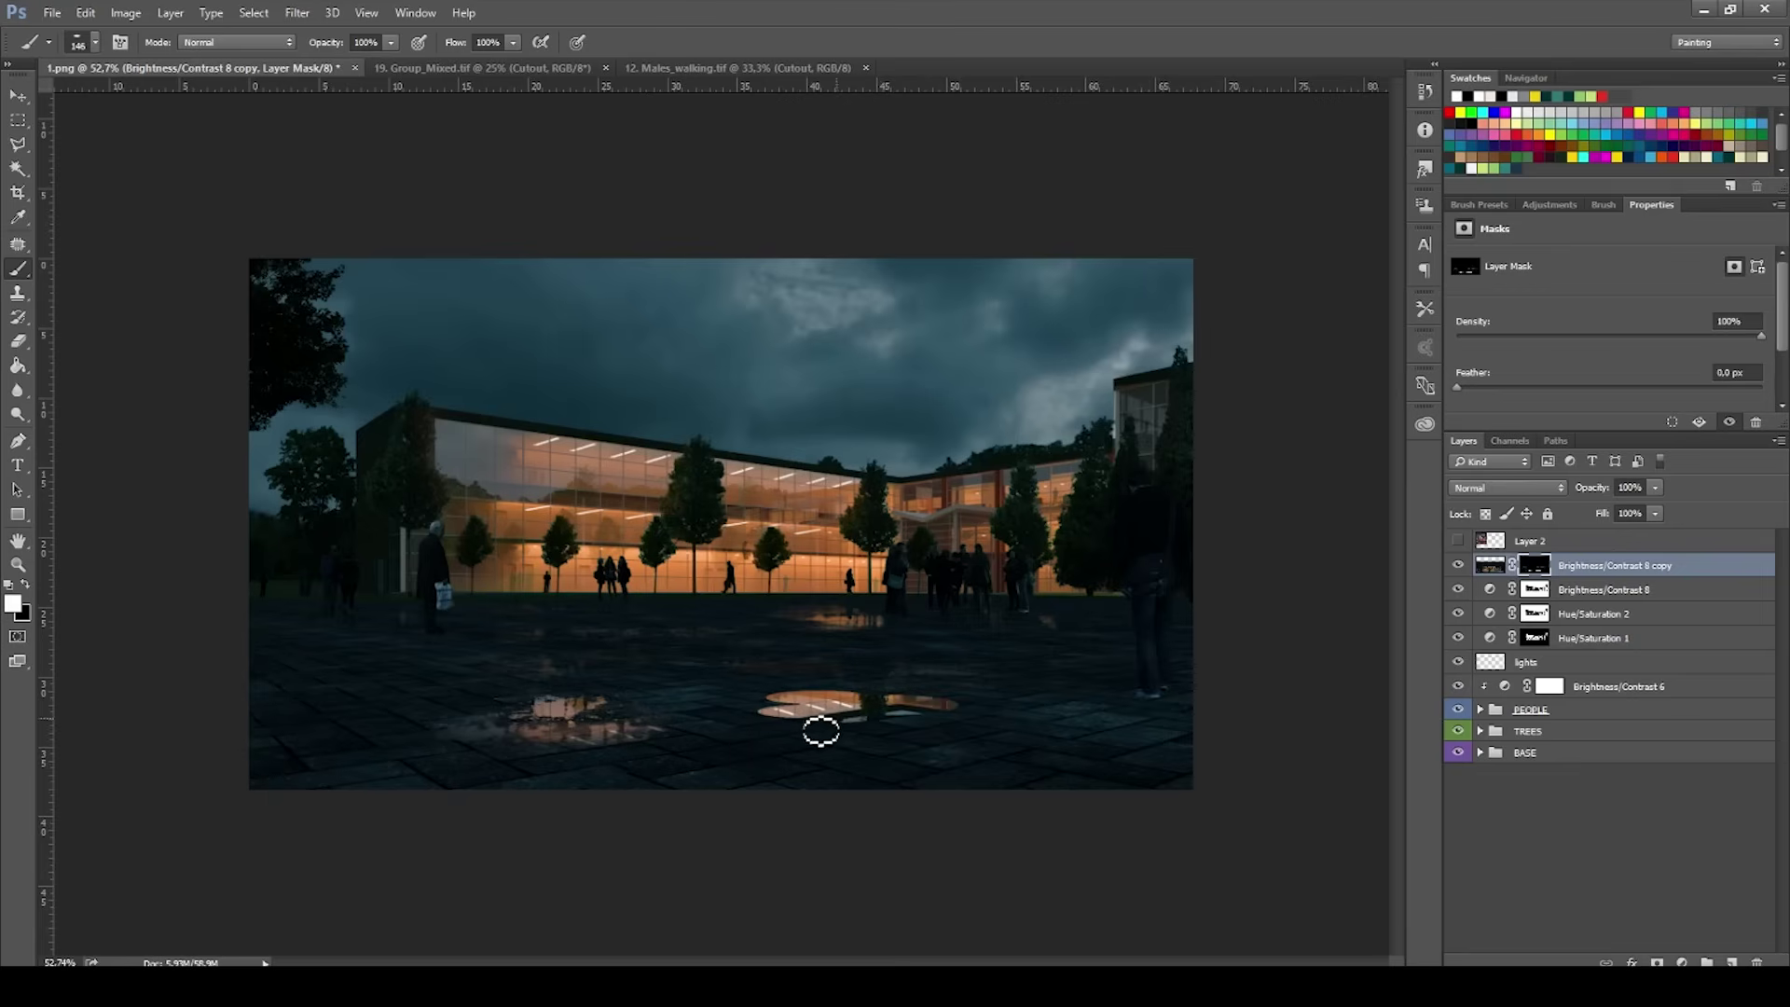
# Break up the right puddle's outline with irregular tongues and slivers, using smaller flat tips of about 63 and 42 px.
pyautogui.keyDown('alt'); pyautogui.rightClick(871, 699); pyautogui.keyUp('alt')
pyautogui.moveTo(900, 705)
pyautogui.mouseDown()
pyautogui.moveTo(933, 703)
pyautogui.moveTo(766, 705)
pyautogui.mouseUp()
pyautogui.keyDown('alt'); pyautogui.rightClick(824, 696); pyautogui.keyUp('alt')
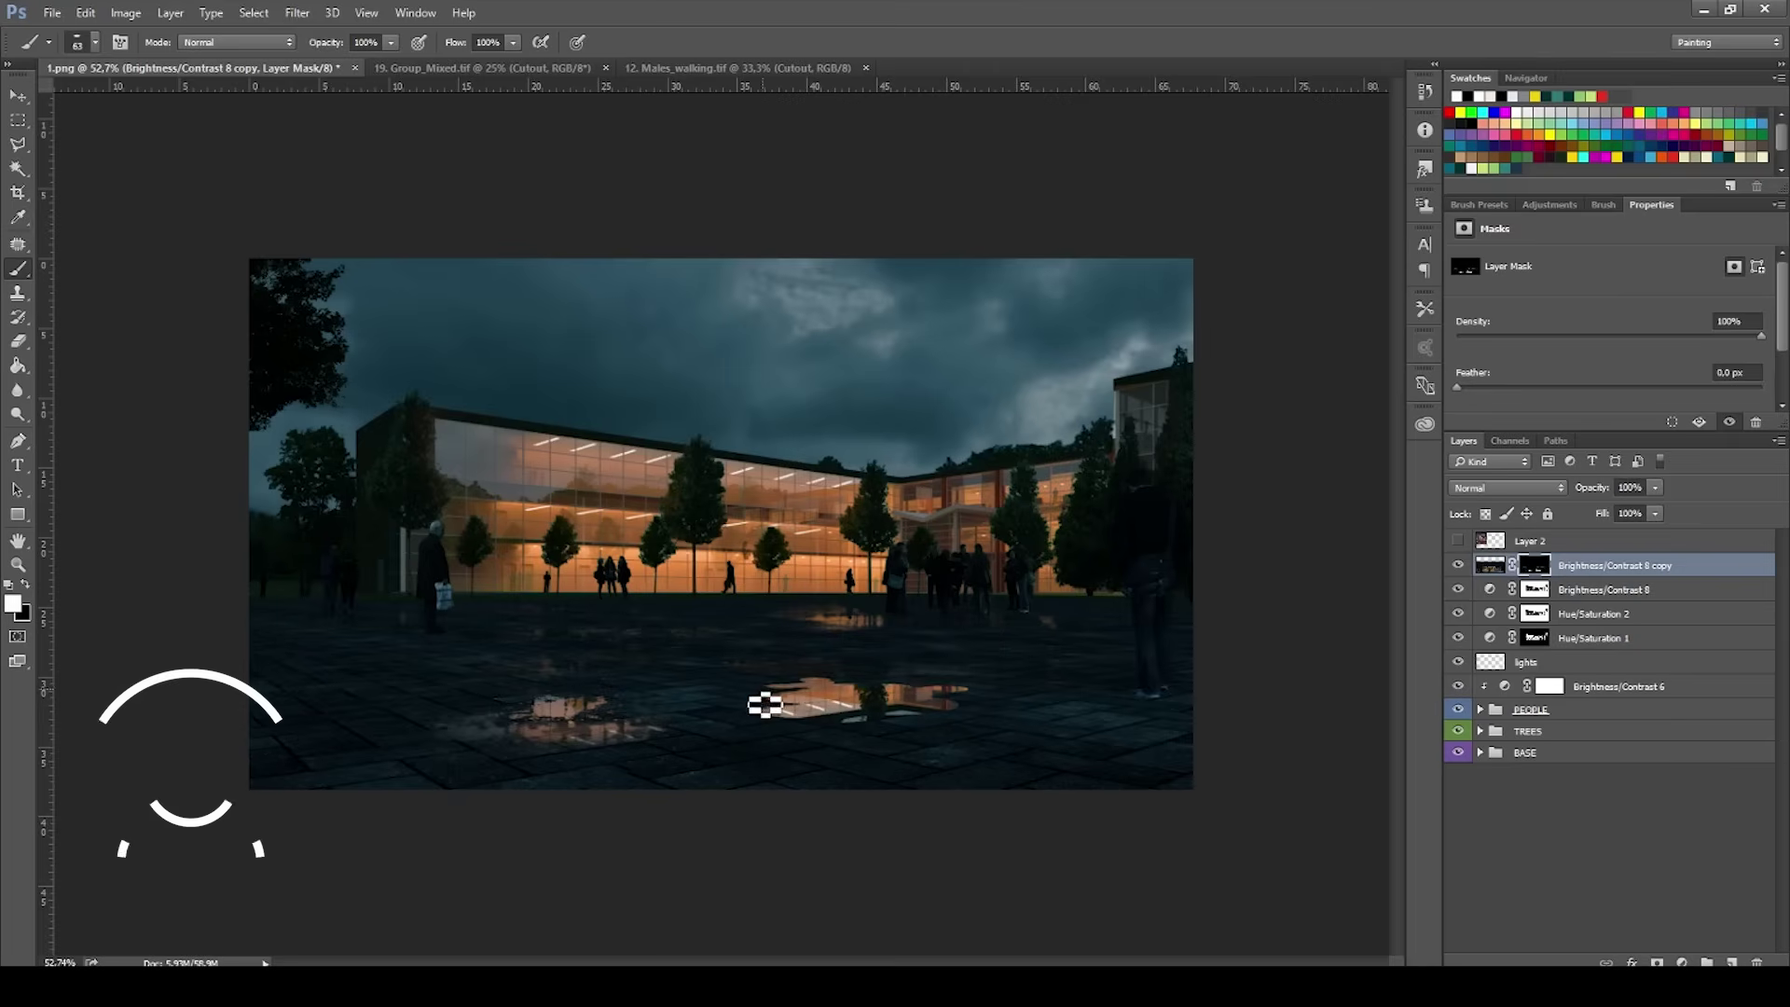
pyautogui.hotkey('ctrl', '+')
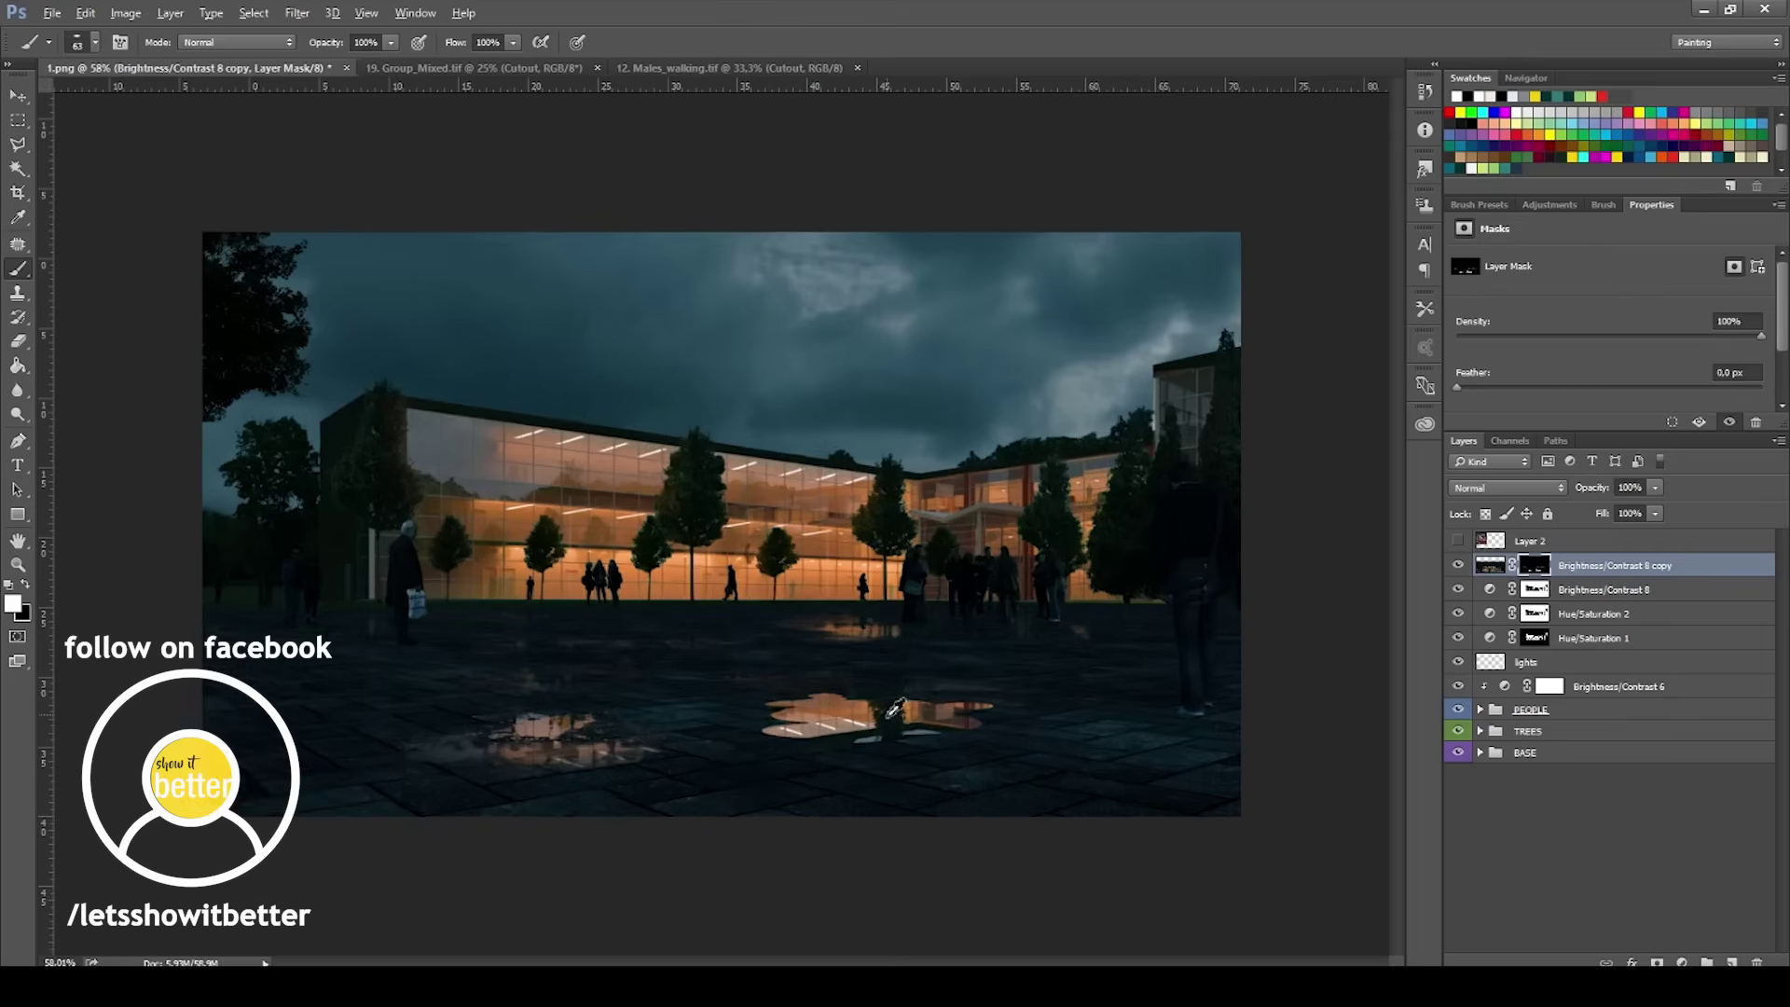
pyautogui.scroll(4, 893, 709)
pyautogui.keyDown('alt'); pyautogui.rightClick(992, 751); pyautogui.keyUp('alt')
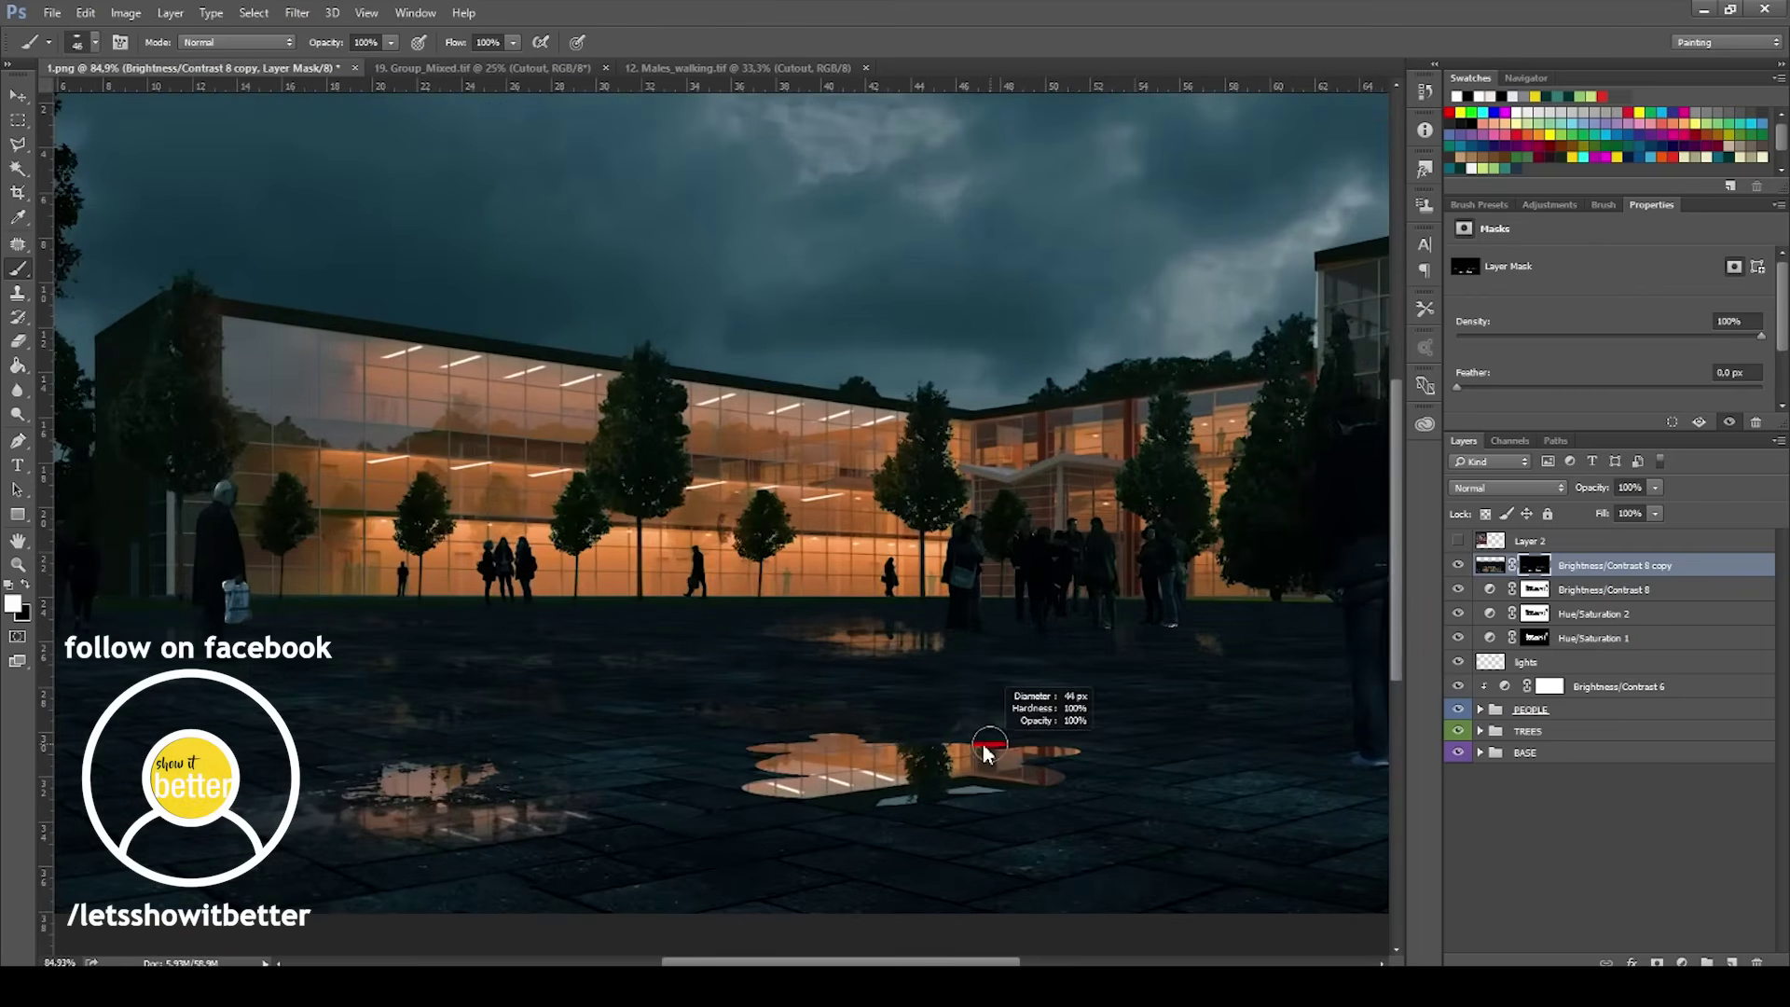
pyautogui.moveTo(1015, 758)
pyautogui.mouseDown()
pyautogui.moveTo(994, 788)
pyautogui.moveTo(1114, 795)
pyautogui.moveTo(799, 831)
pyautogui.moveTo(790, 812)
pyautogui.mouseUp()
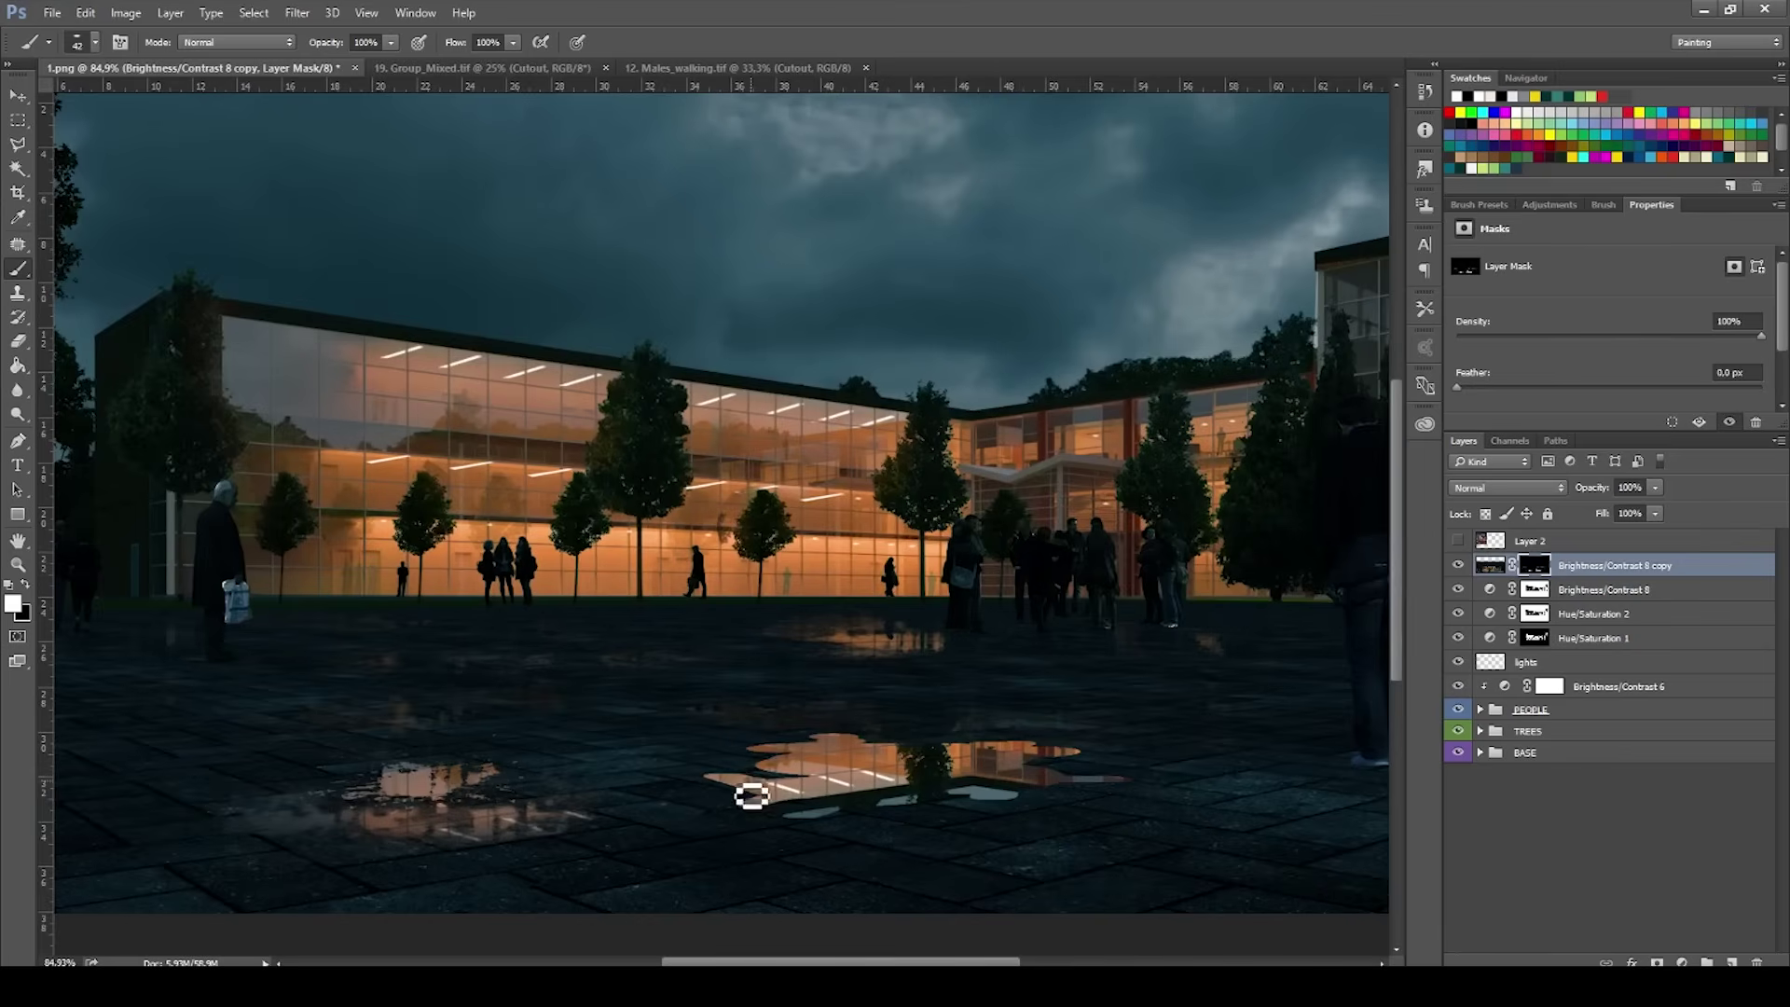
# Soften the right puddle's outline by painting black on the mask with the soft round brush at 40% opacity.
pyautogui.scroll(-1, 827, 774)
pyautogui.keyDown('alt'); pyautogui.rightClick(789, 797); pyautogui.keyUp('alt')
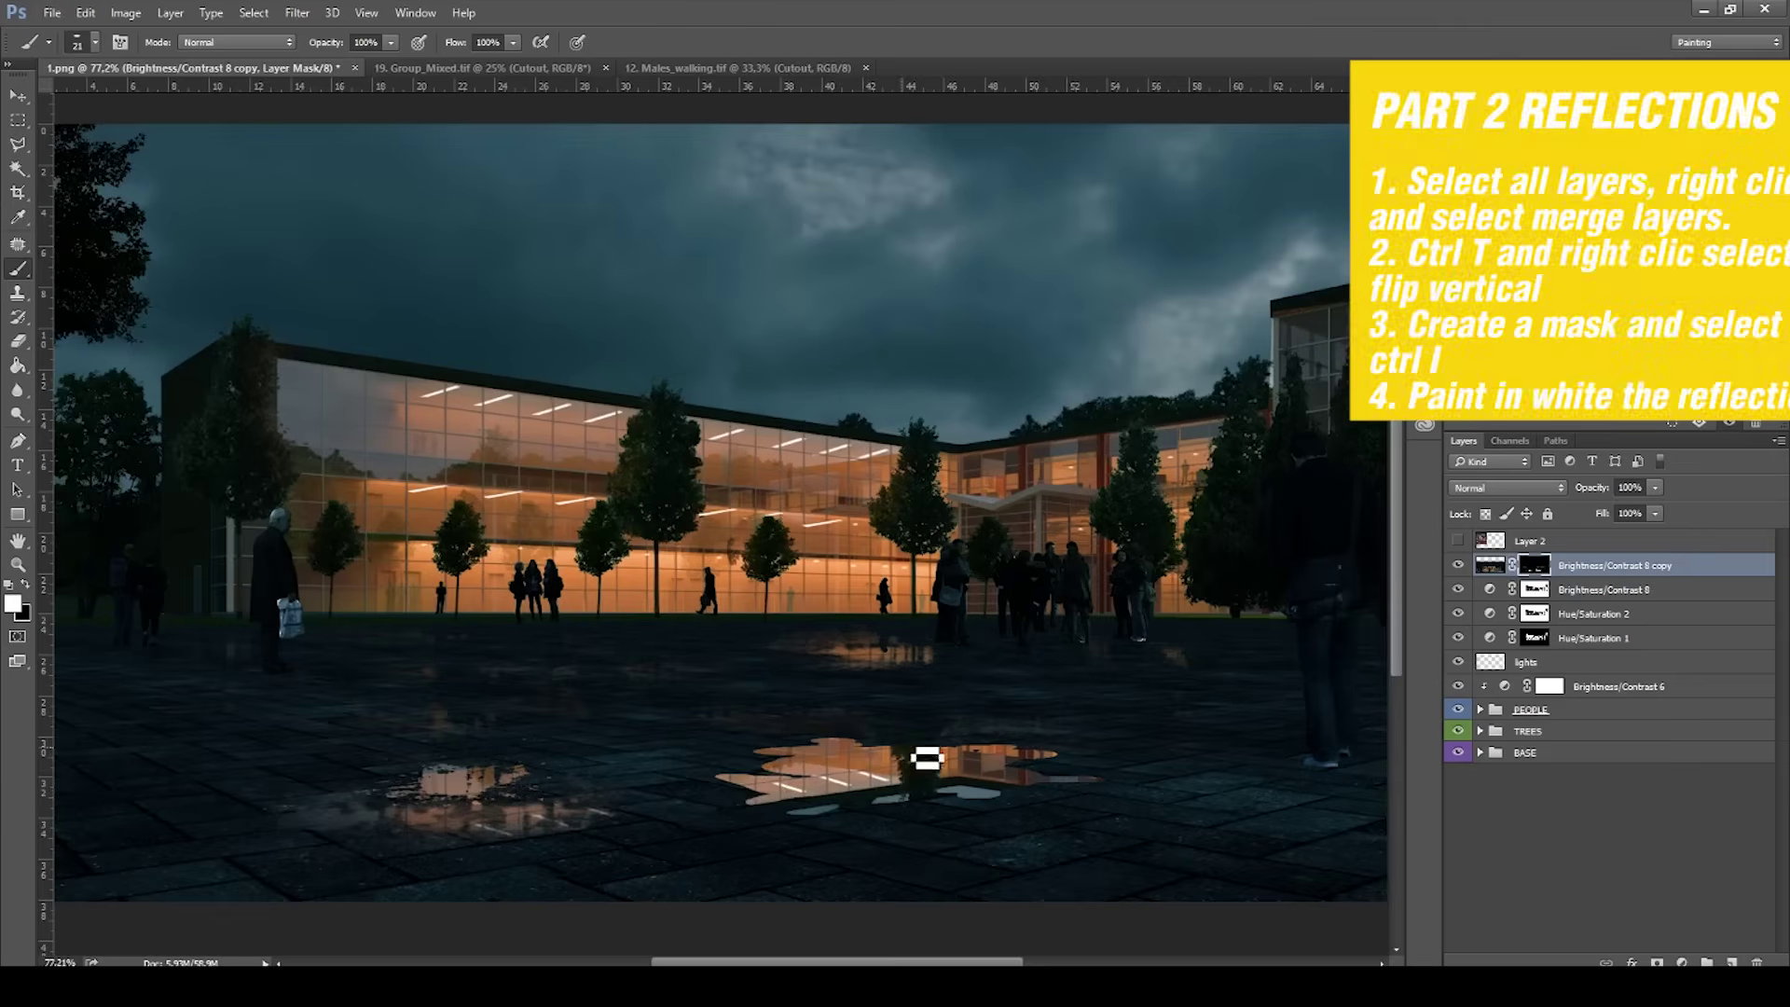
pyautogui.press('x')
pyautogui.moveTo(879, 783); pyautogui.dragTo(931, 783)
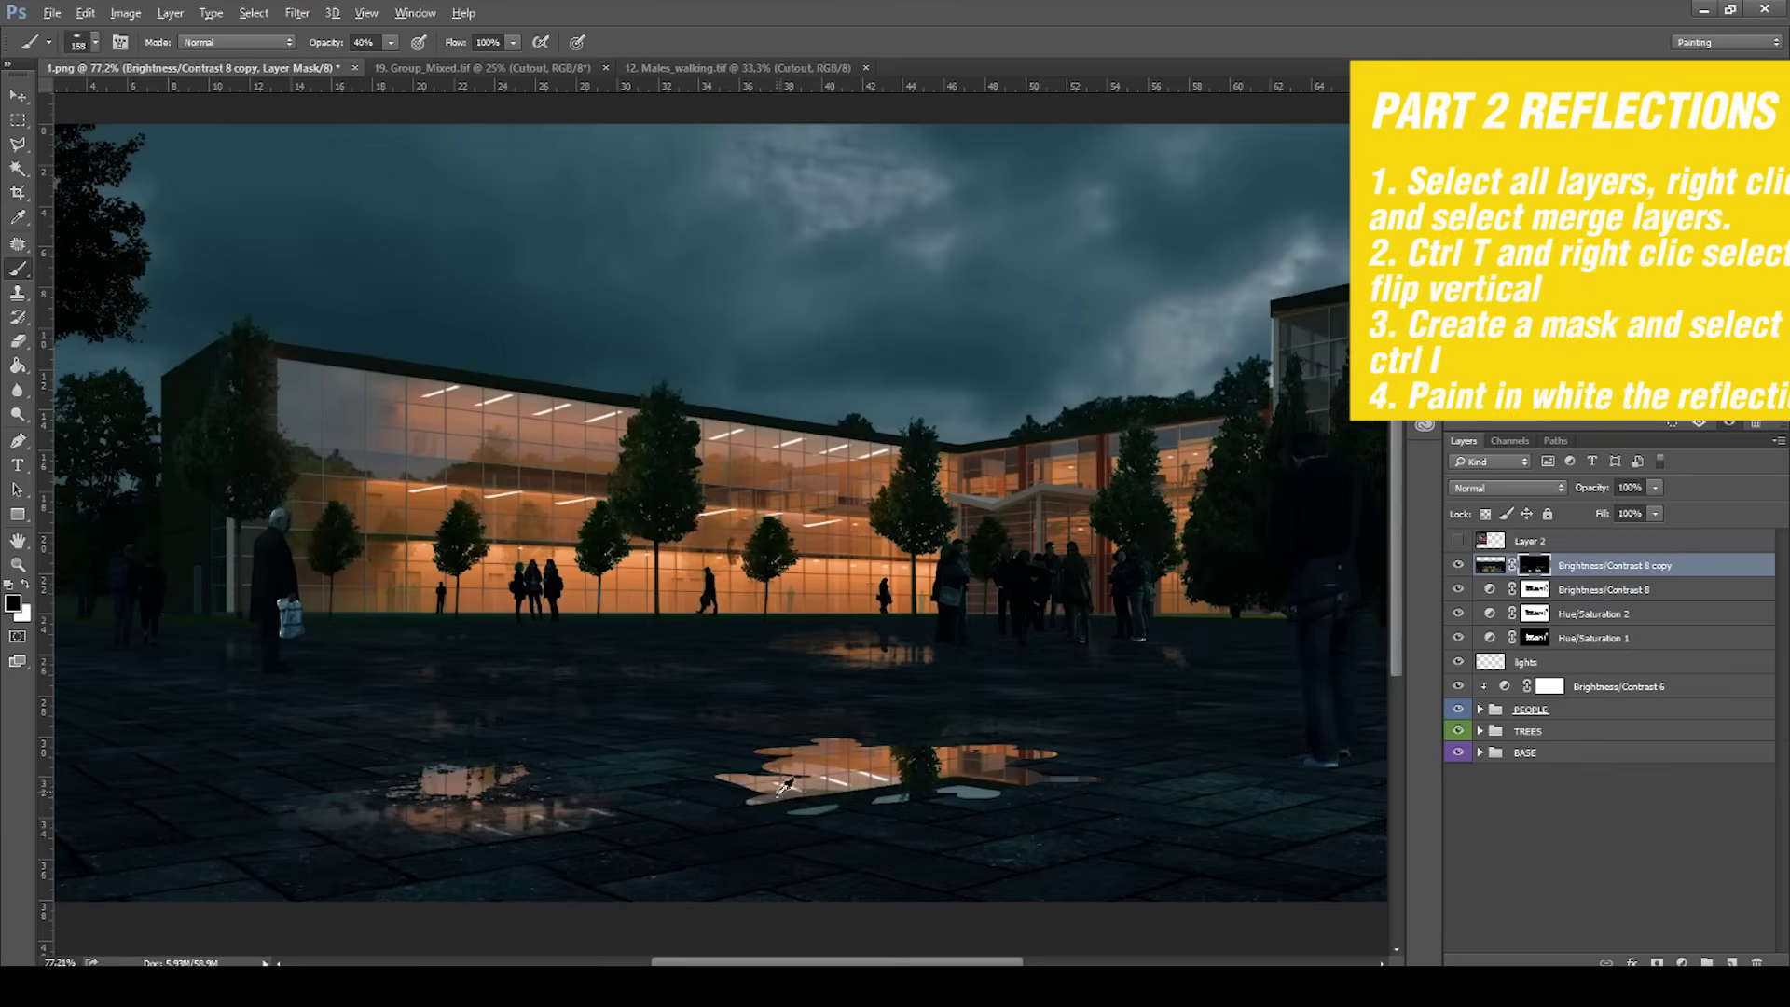
pyautogui.rightClick(738, 800)
pyautogui.click(975, 520)
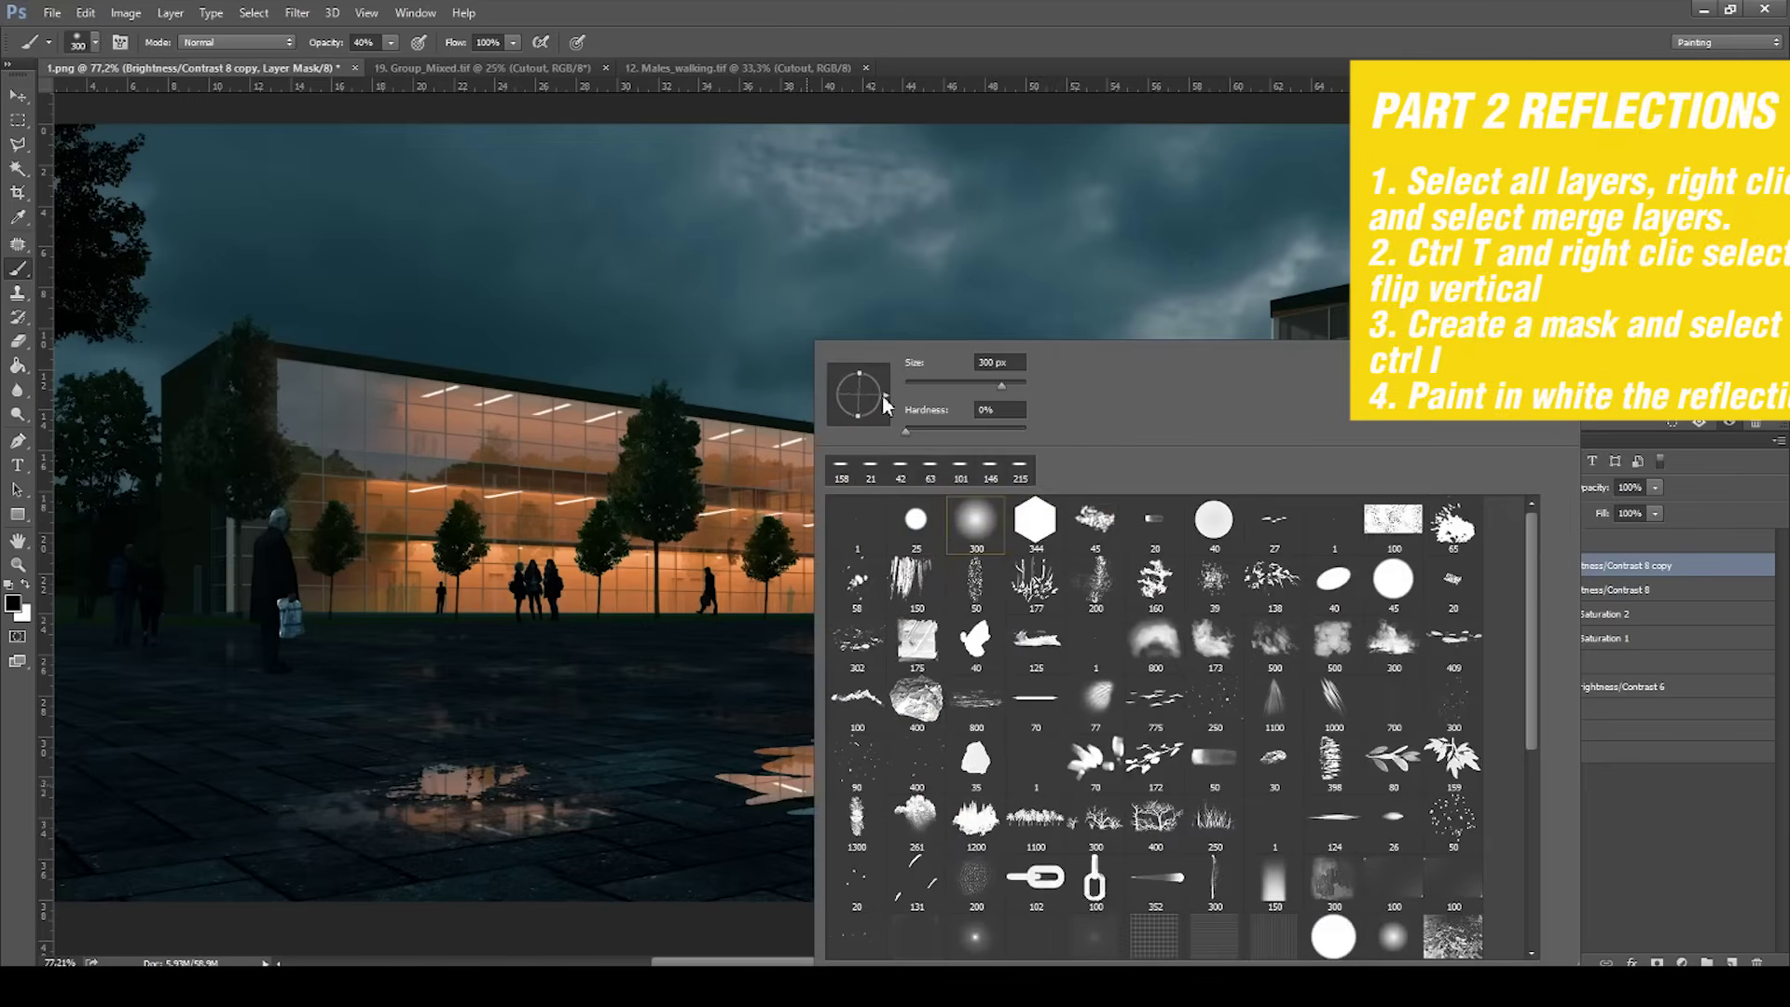
pyautogui.click(681, 786)
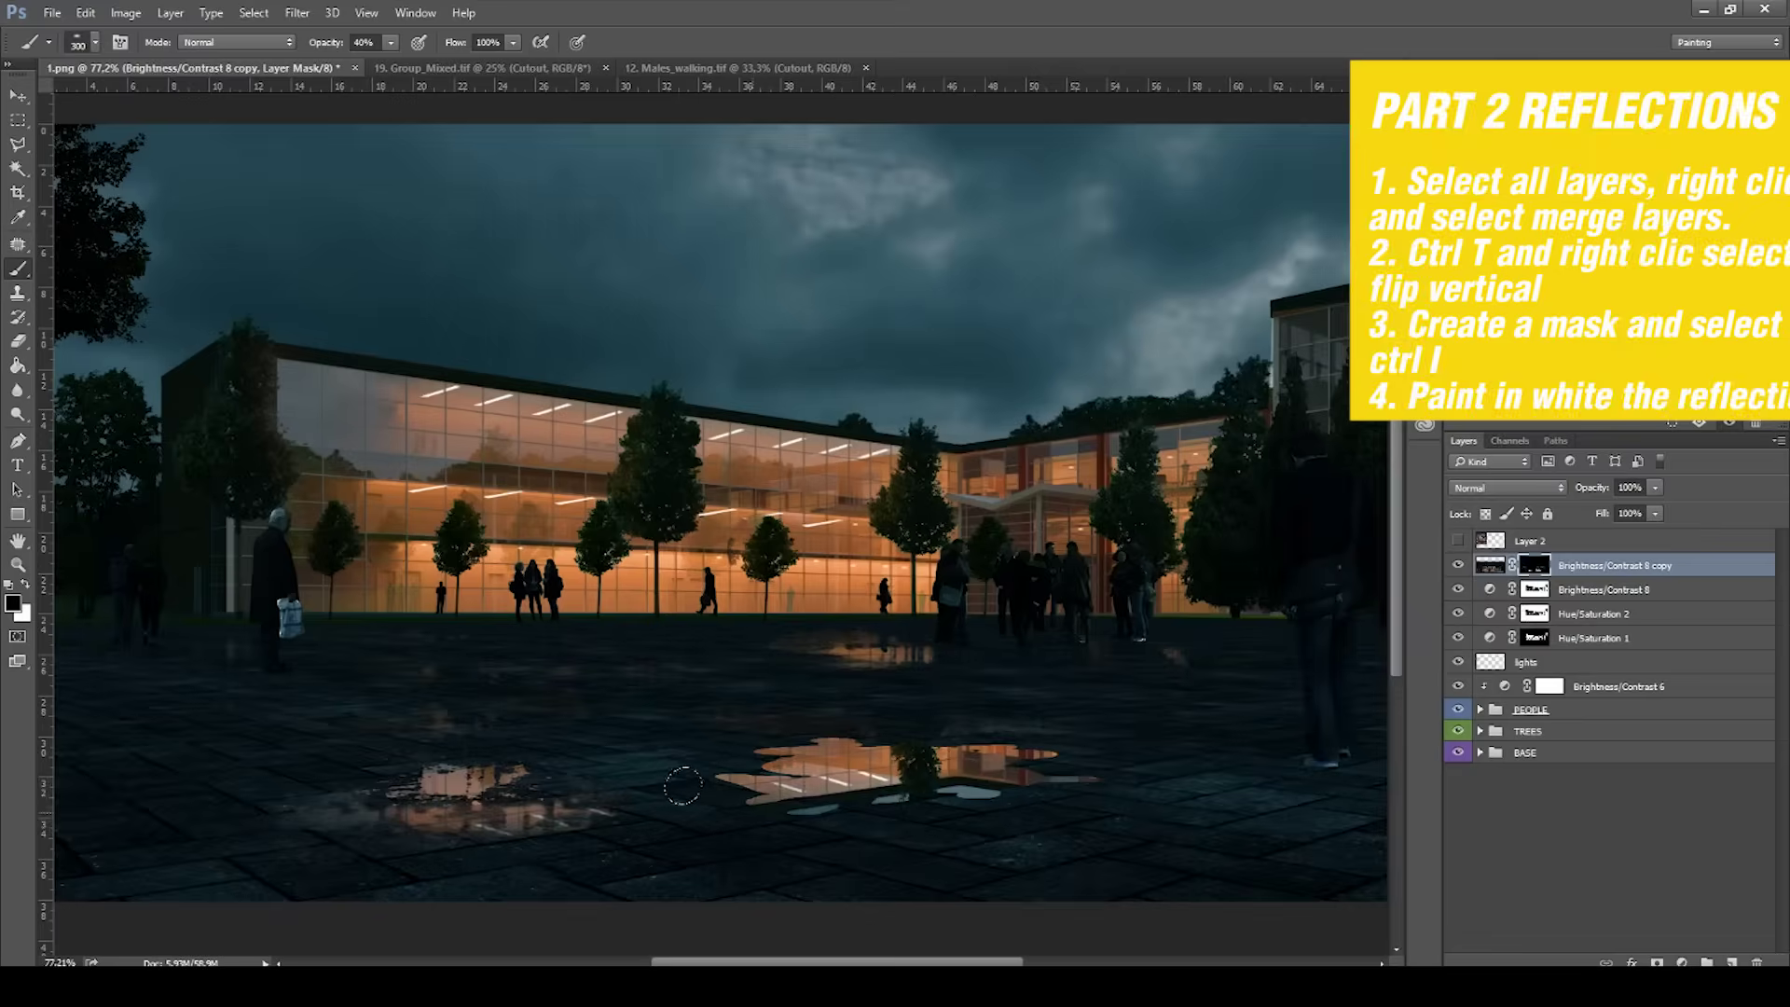
pyautogui.moveTo(747, 791)
pyautogui.mouseDown()
pyautogui.moveTo(664, 795)
pyautogui.moveTo(823, 839)
pyautogui.moveTo(660, 793)
pyautogui.mouseUp()
pyautogui.moveTo(971, 810)
pyautogui.mouseDown()
pyautogui.moveTo(884, 825)
pyautogui.moveTo(1108, 781)
pyautogui.moveTo(858, 835)
pyautogui.moveTo(1077, 770)
pyautogui.moveTo(1027, 804)
pyautogui.moveTo(1059, 746)
pyautogui.moveTo(792, 746)
pyautogui.mouseUp()
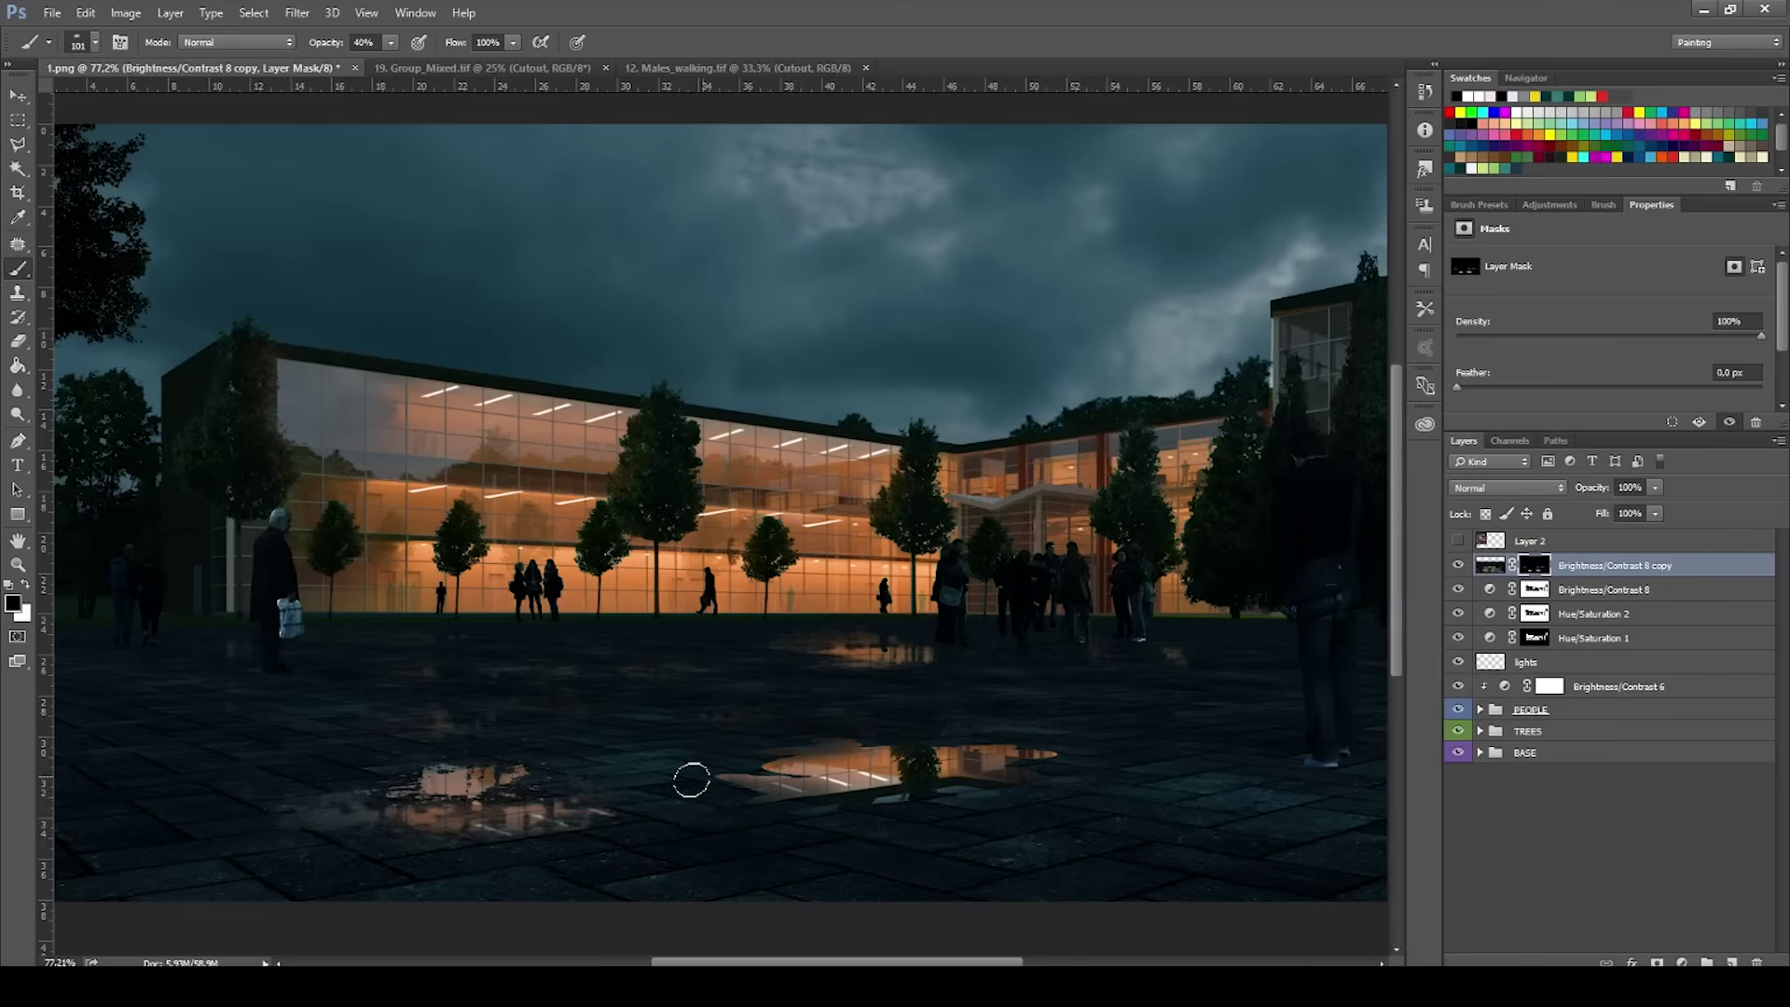
# Fade the left puddle's lower edge and refine the right puddle's edges in black at 40% opacity with 22 to 47 px tips.
pyautogui.moveTo(600, 815); pyautogui.dragTo(568, 853)
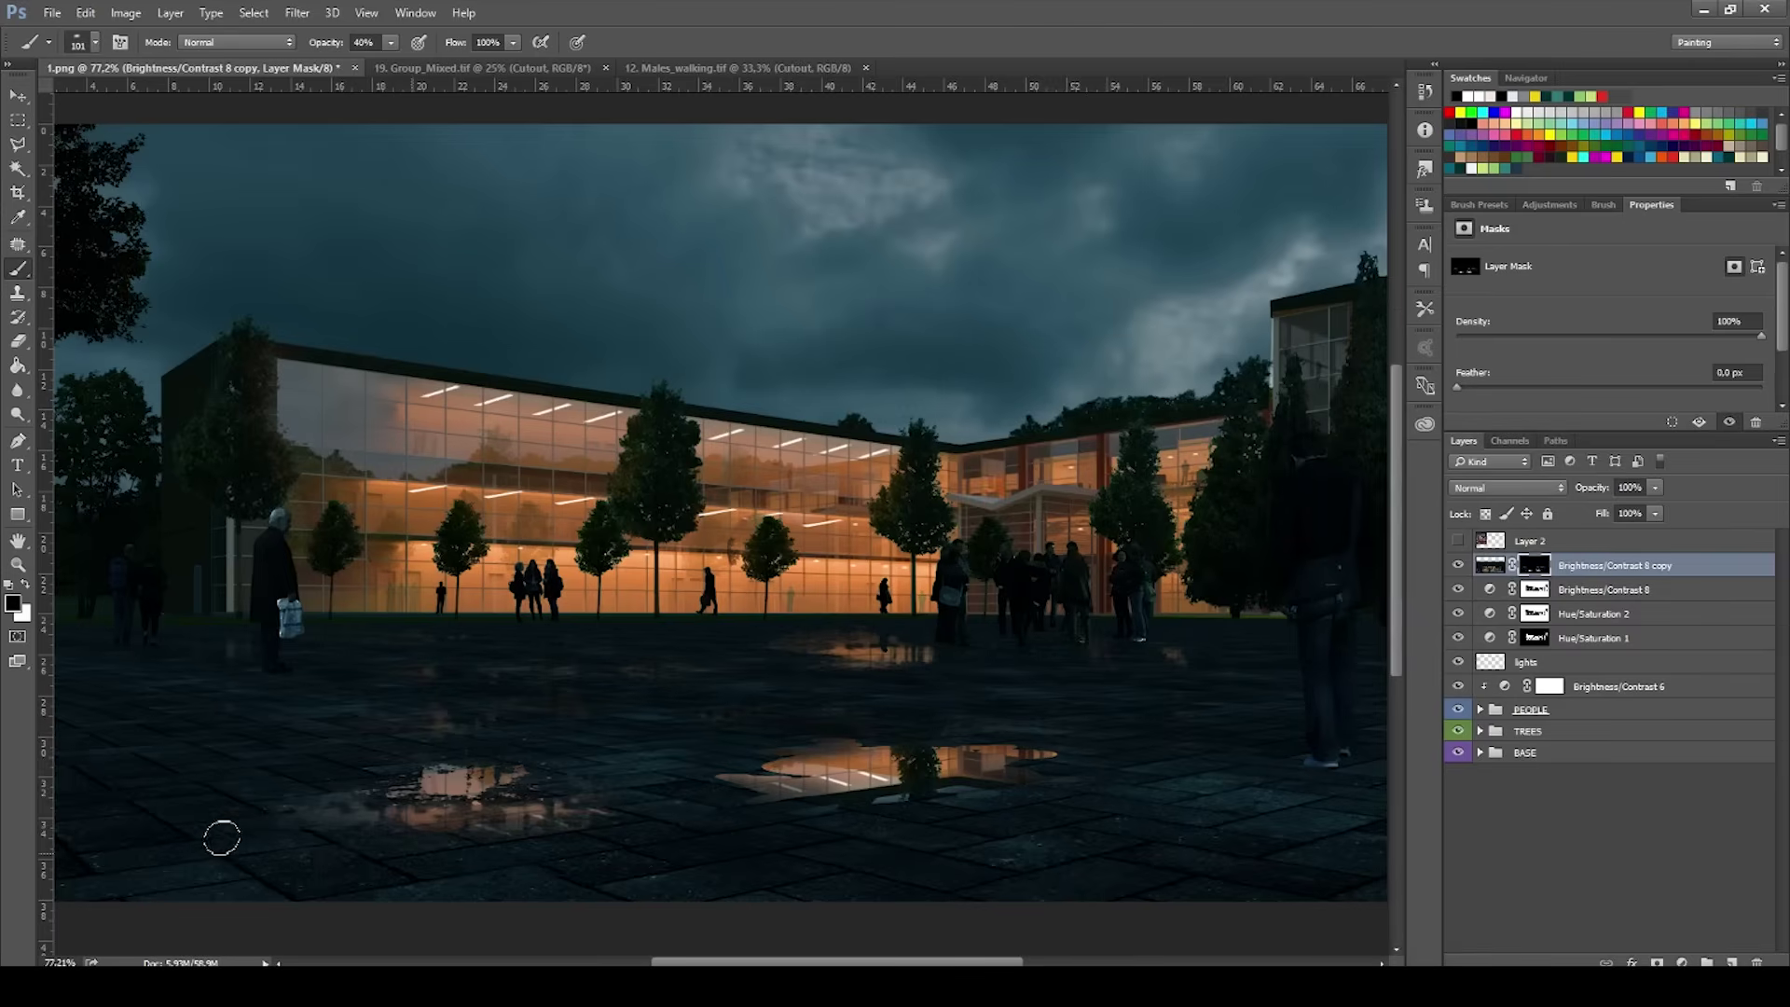
pyautogui.scroll(-1, 814, 761)
pyautogui.scroll(3, 843, 772)
pyautogui.scroll(1, 849, 784)
pyautogui.moveTo(779, 747); pyautogui.dragTo(737, 748)
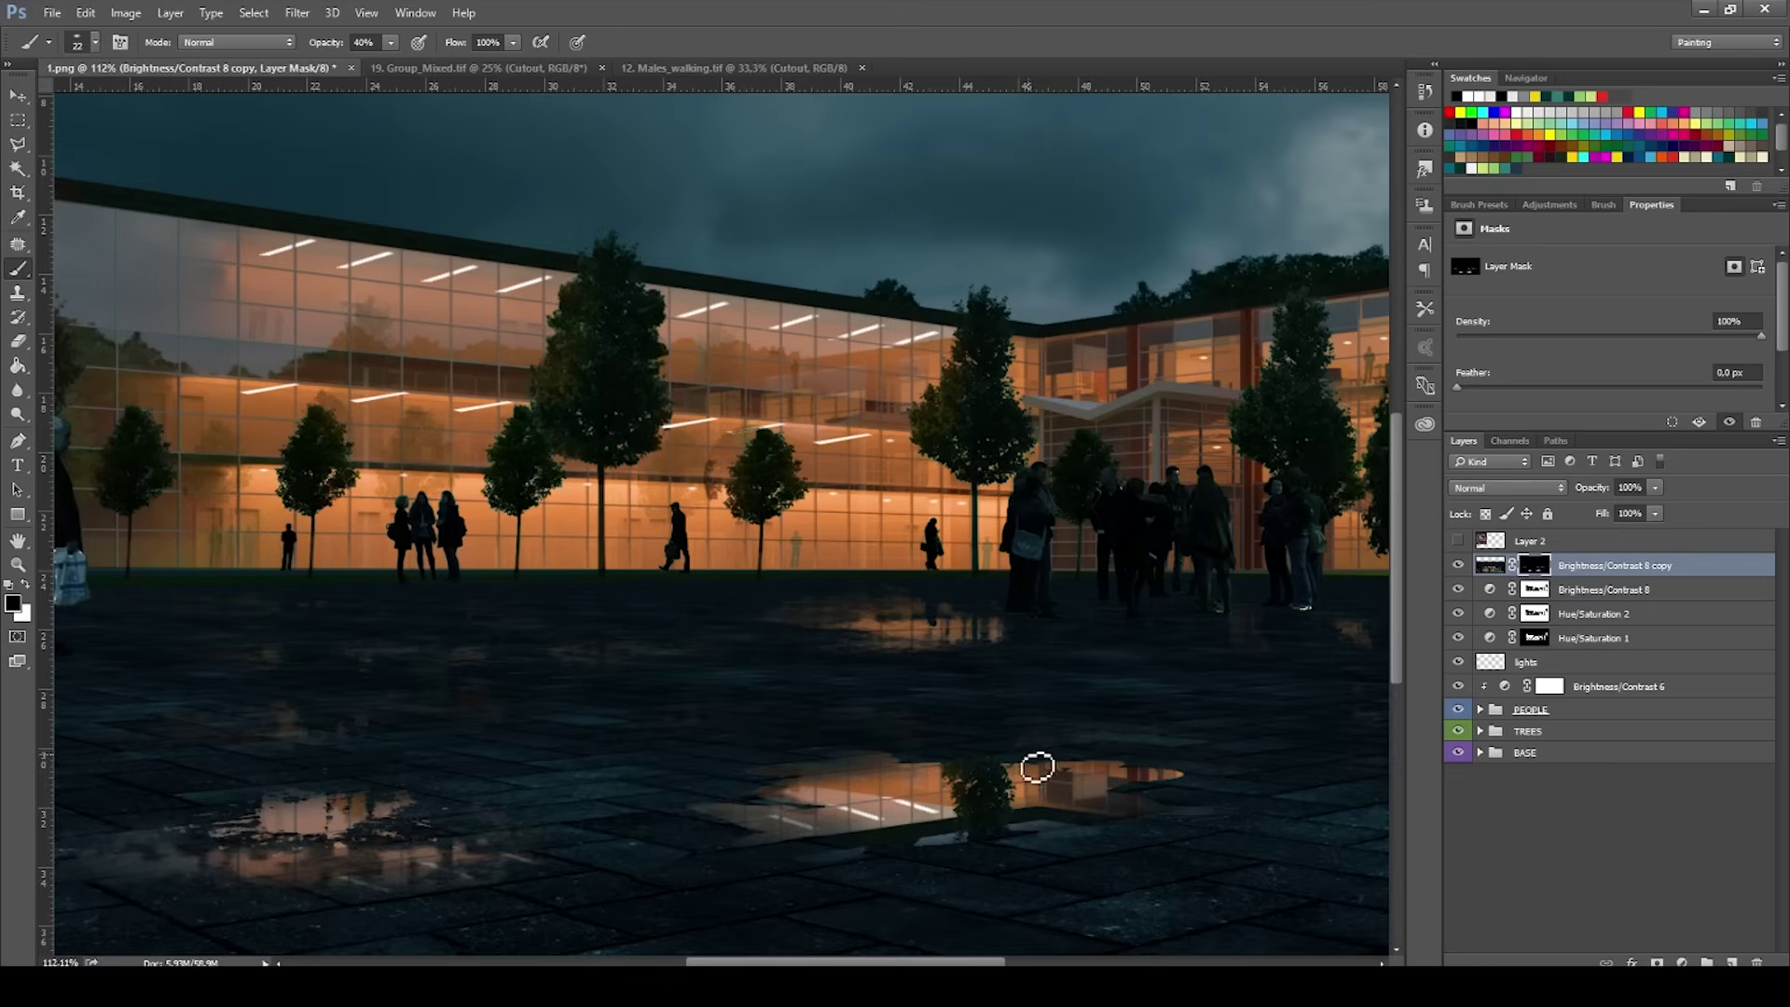
pyautogui.moveTo(1079, 845); pyautogui.dragTo(1095, 843)
pyautogui.moveTo(924, 850); pyautogui.dragTo(872, 859)
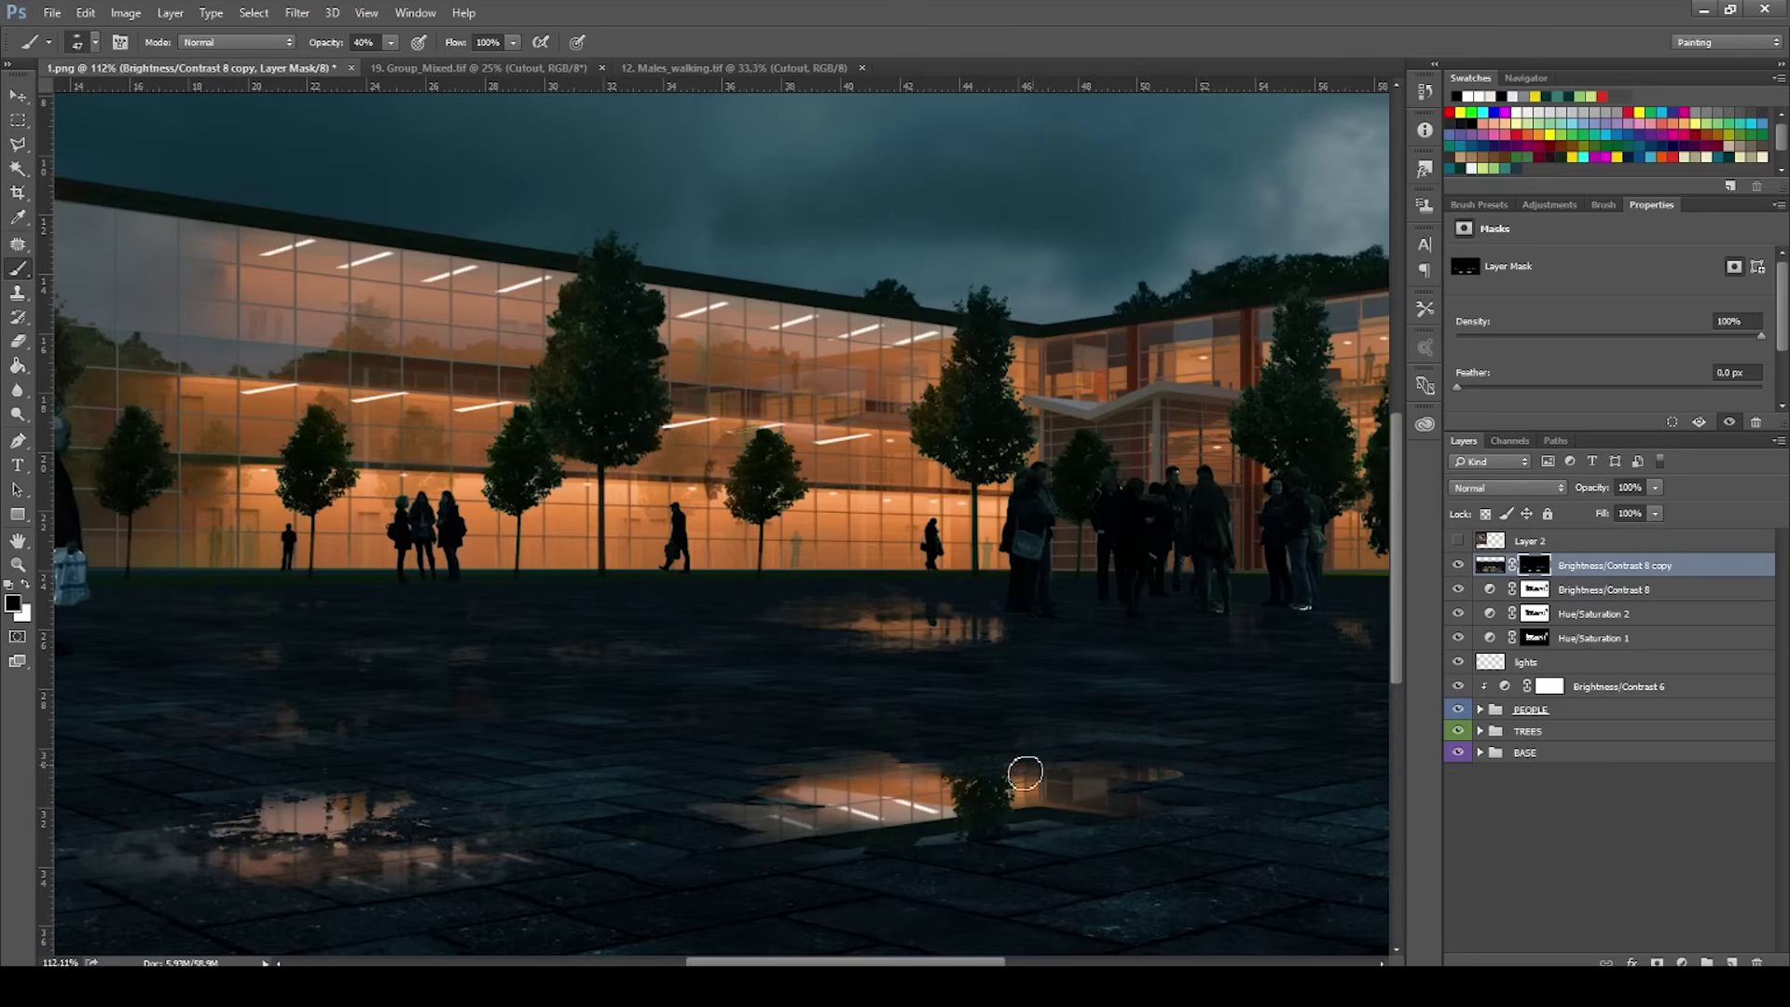
# Paint small white streaks at 20% opacity to reveal an extra reflection between the building and the right puddle.
pyautogui.scroll(-4, 1042, 820)
pyautogui.scroll(1, 631, 818)
pyautogui.scroll(1, 629, 820)
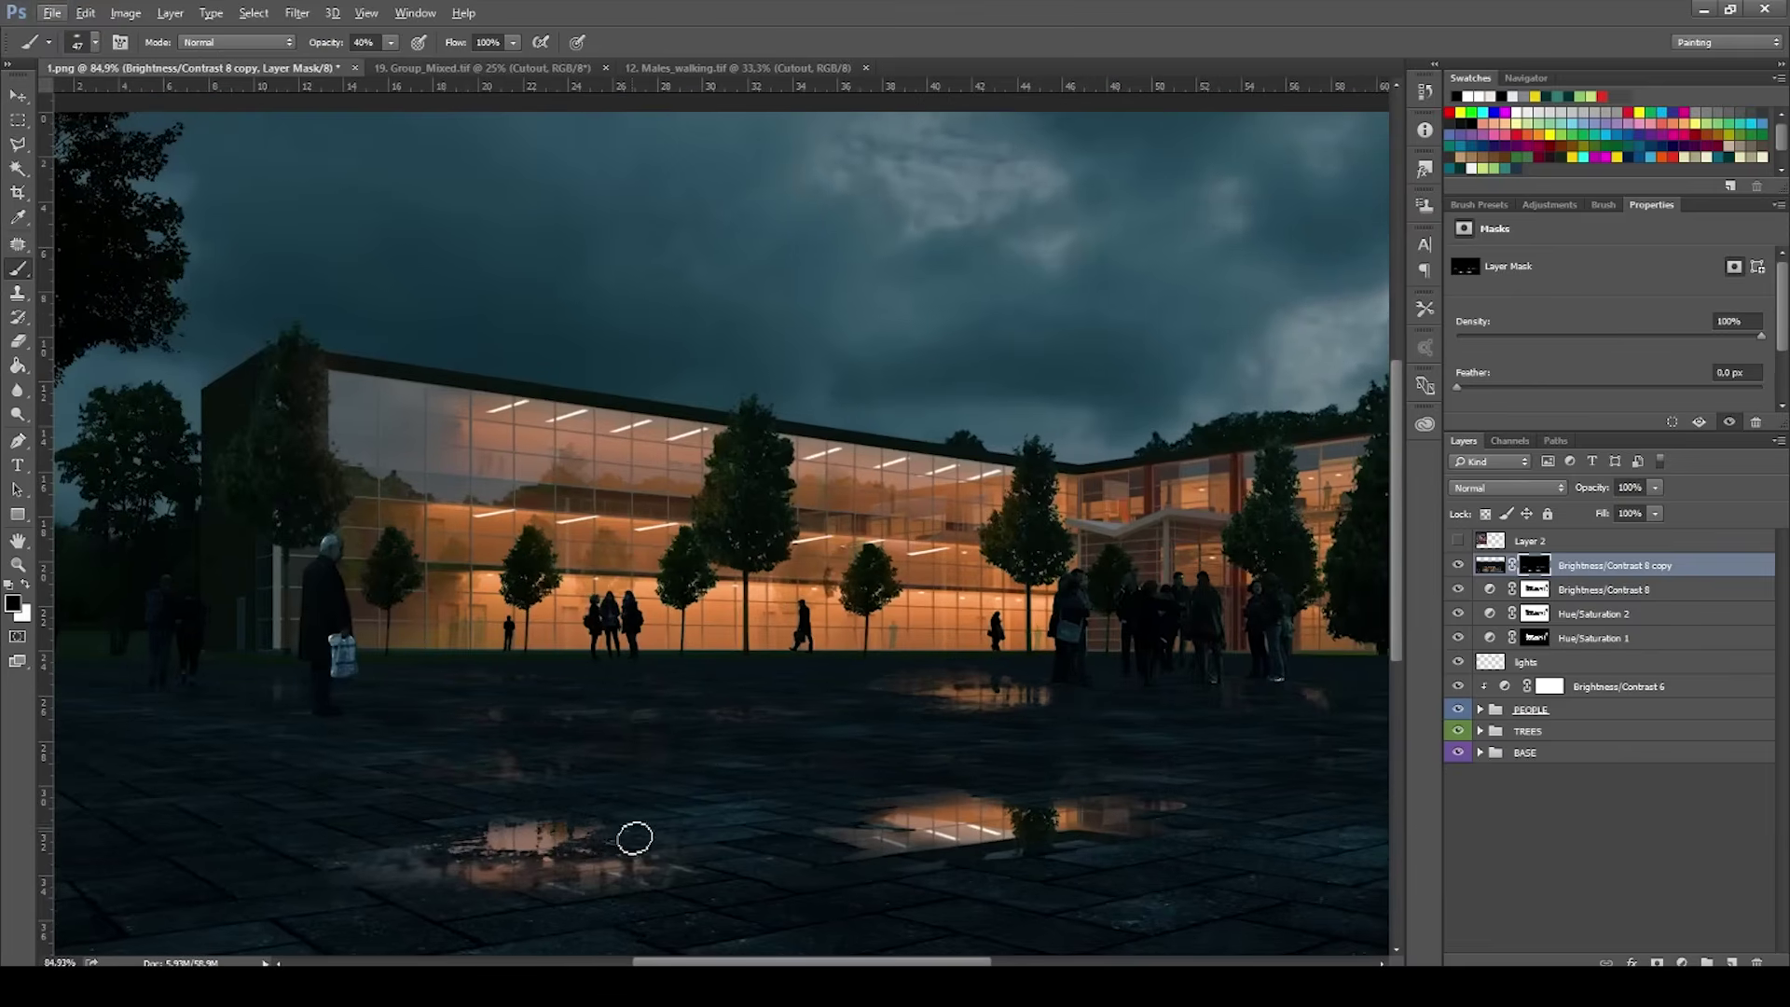
pyautogui.scroll(-3, 820, 719)
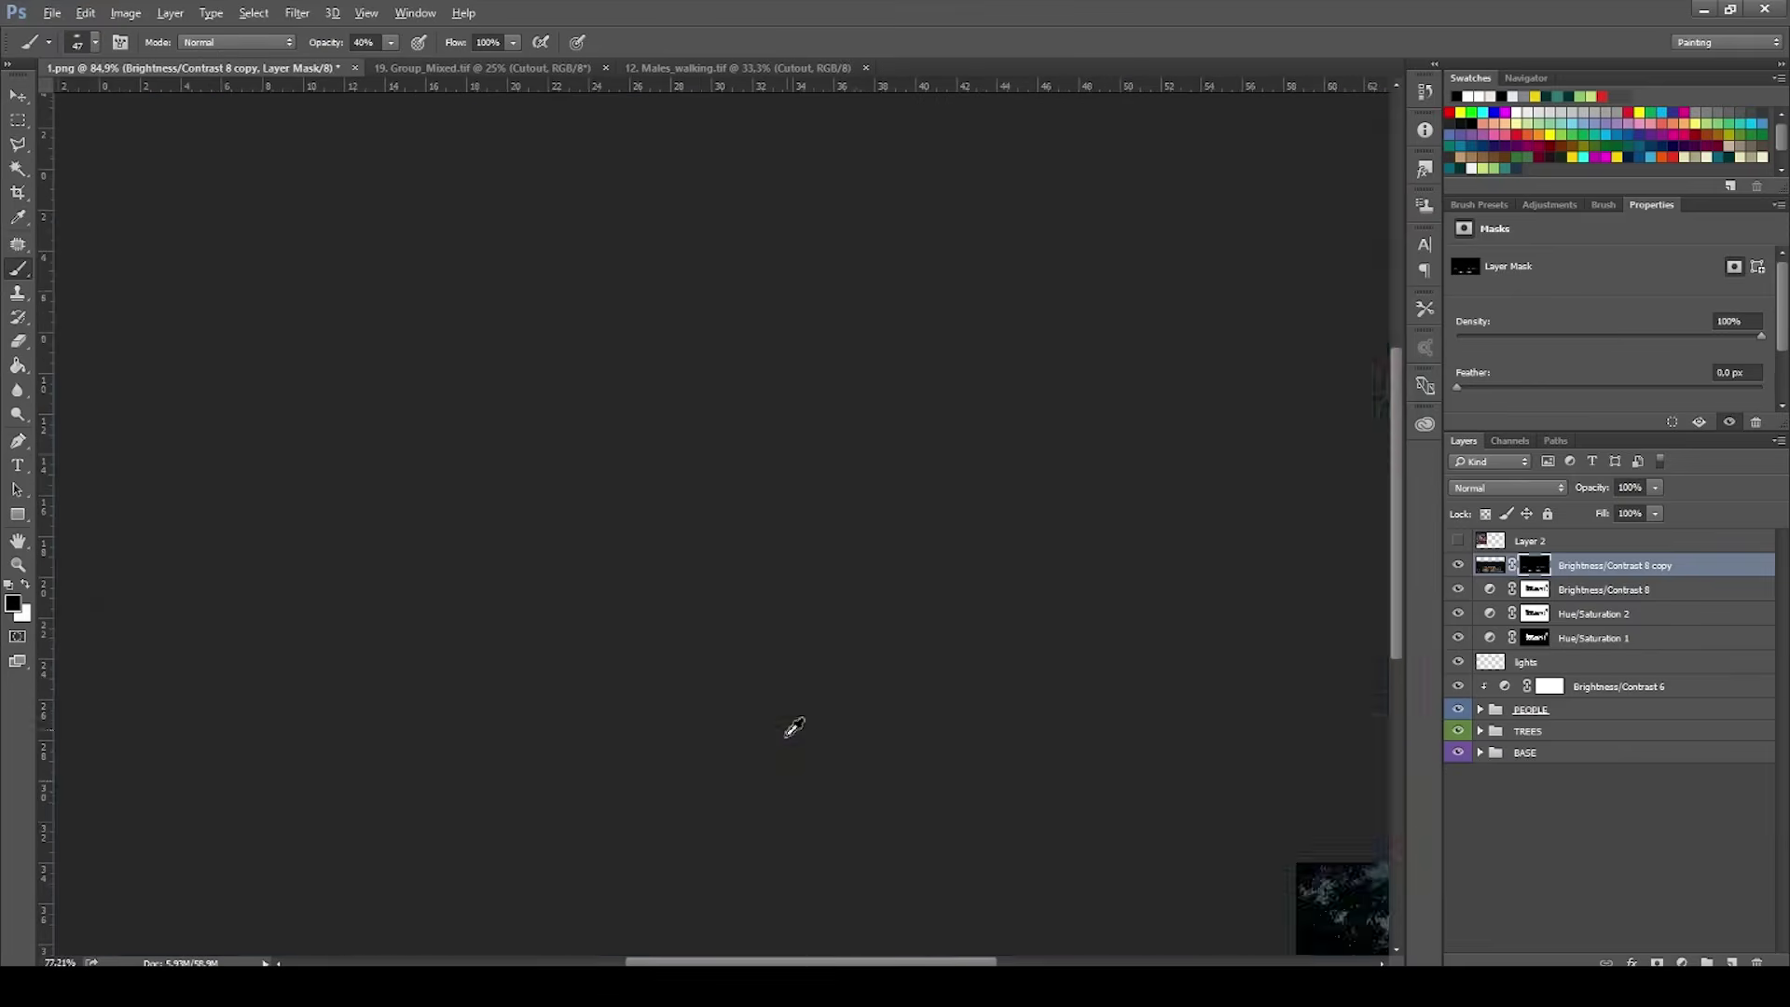
pyautogui.scroll(5, 923, 757)
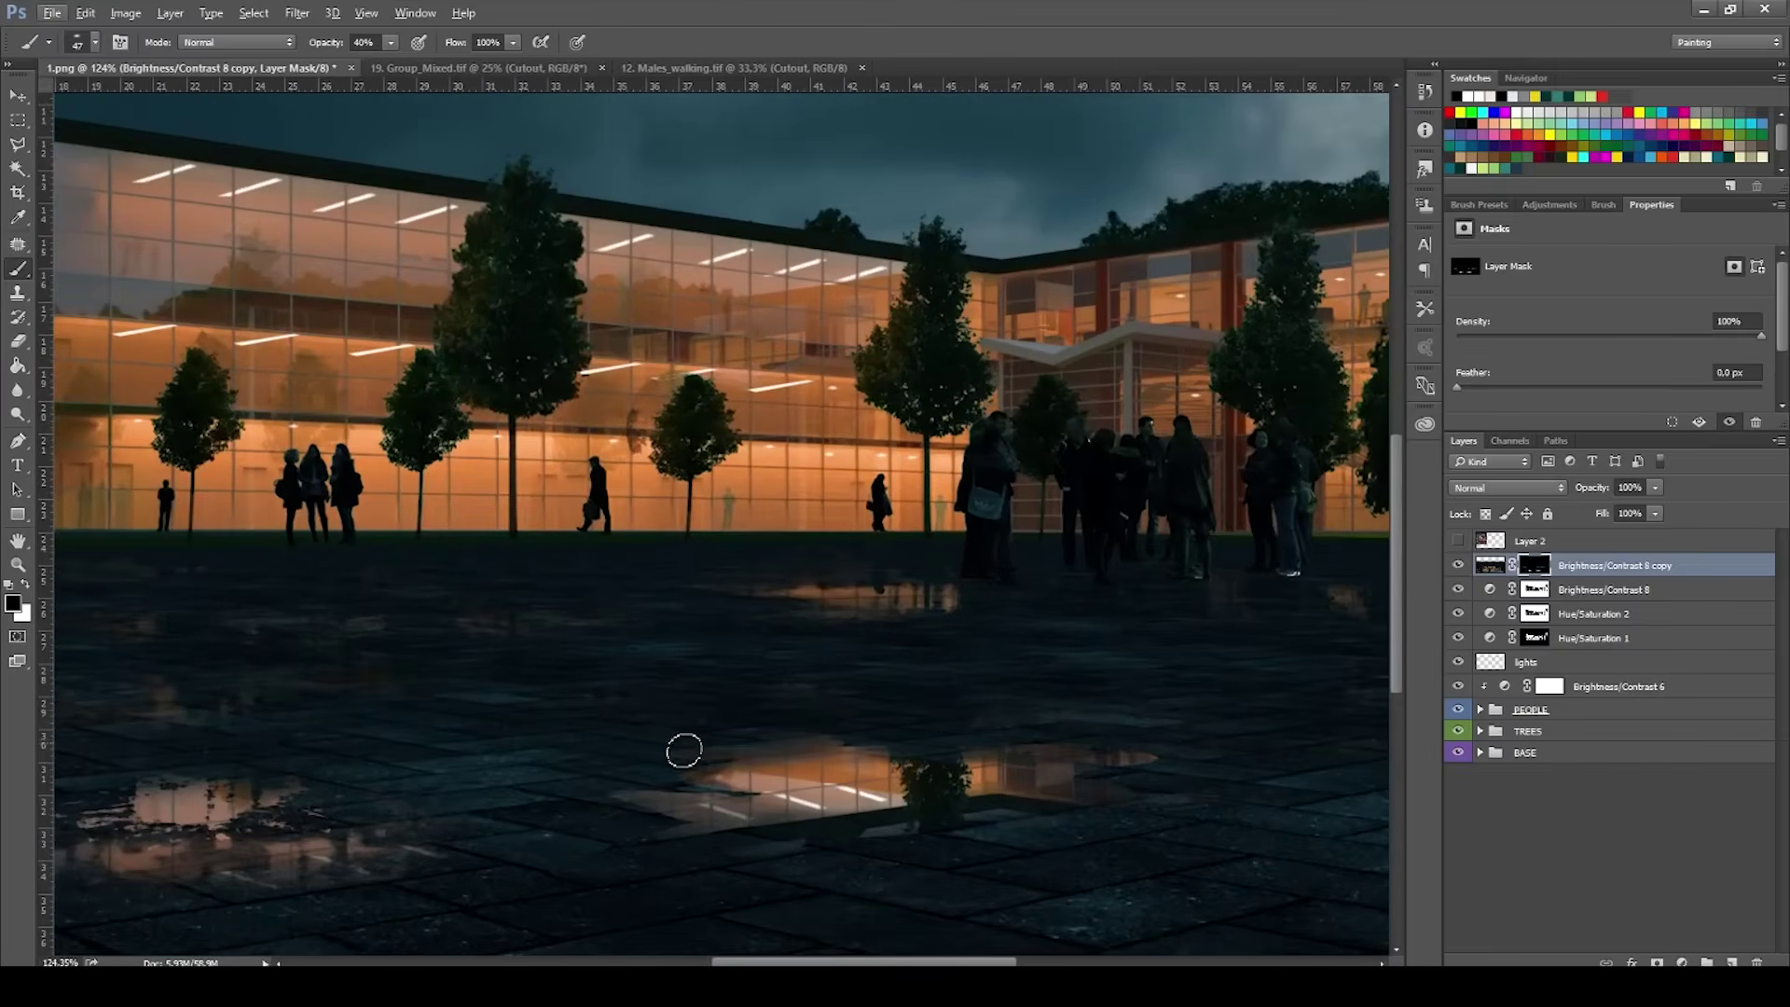
pyautogui.scroll(1, 683, 750)
pyautogui.press('x')
pyautogui.moveTo(587, 743)
pyautogui.mouseDown()
pyautogui.moveTo(483, 769)
pyautogui.moveTo(556, 727)
pyautogui.moveTo(527, 707)
pyautogui.moveTo(757, 700)
pyautogui.moveTo(466, 699)
pyautogui.mouseUp()
# Reveal faint reflections along the foreground's bottom edge with a 139 px white brush at 20% opacity, undoing the extra mid-ground stroke.
pyautogui.scroll(-9, 687, 724)
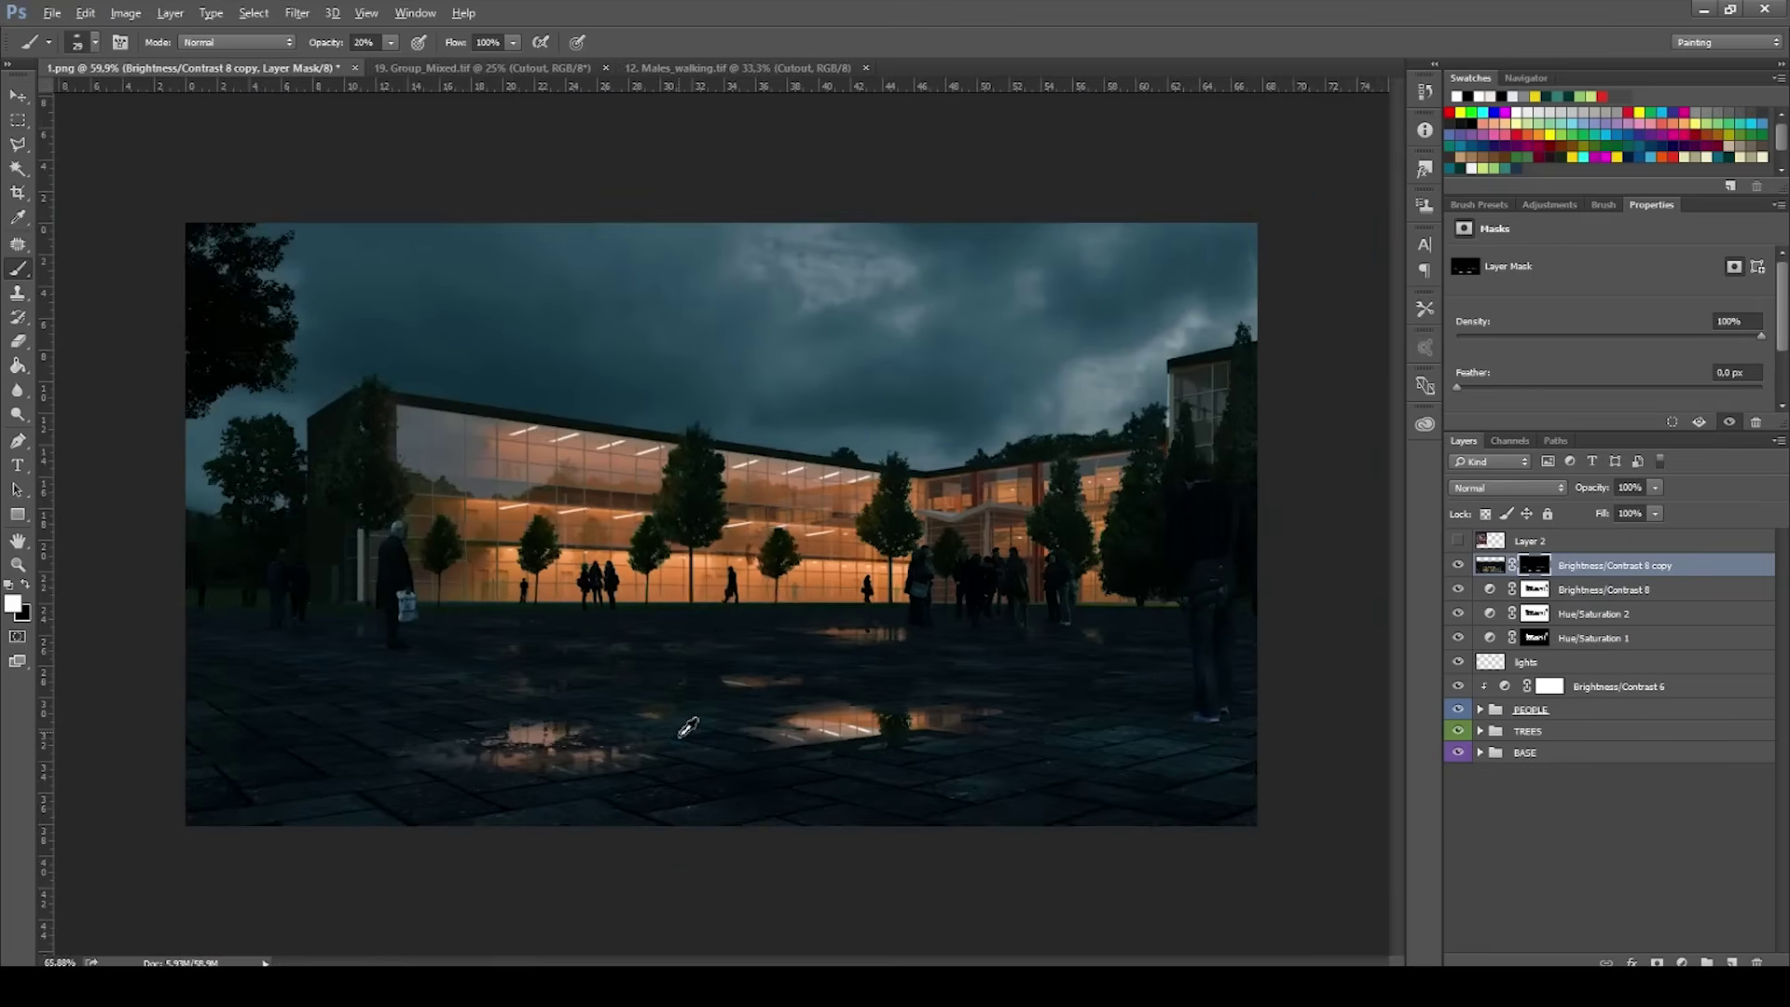
pyautogui.scroll(1, 687, 727)
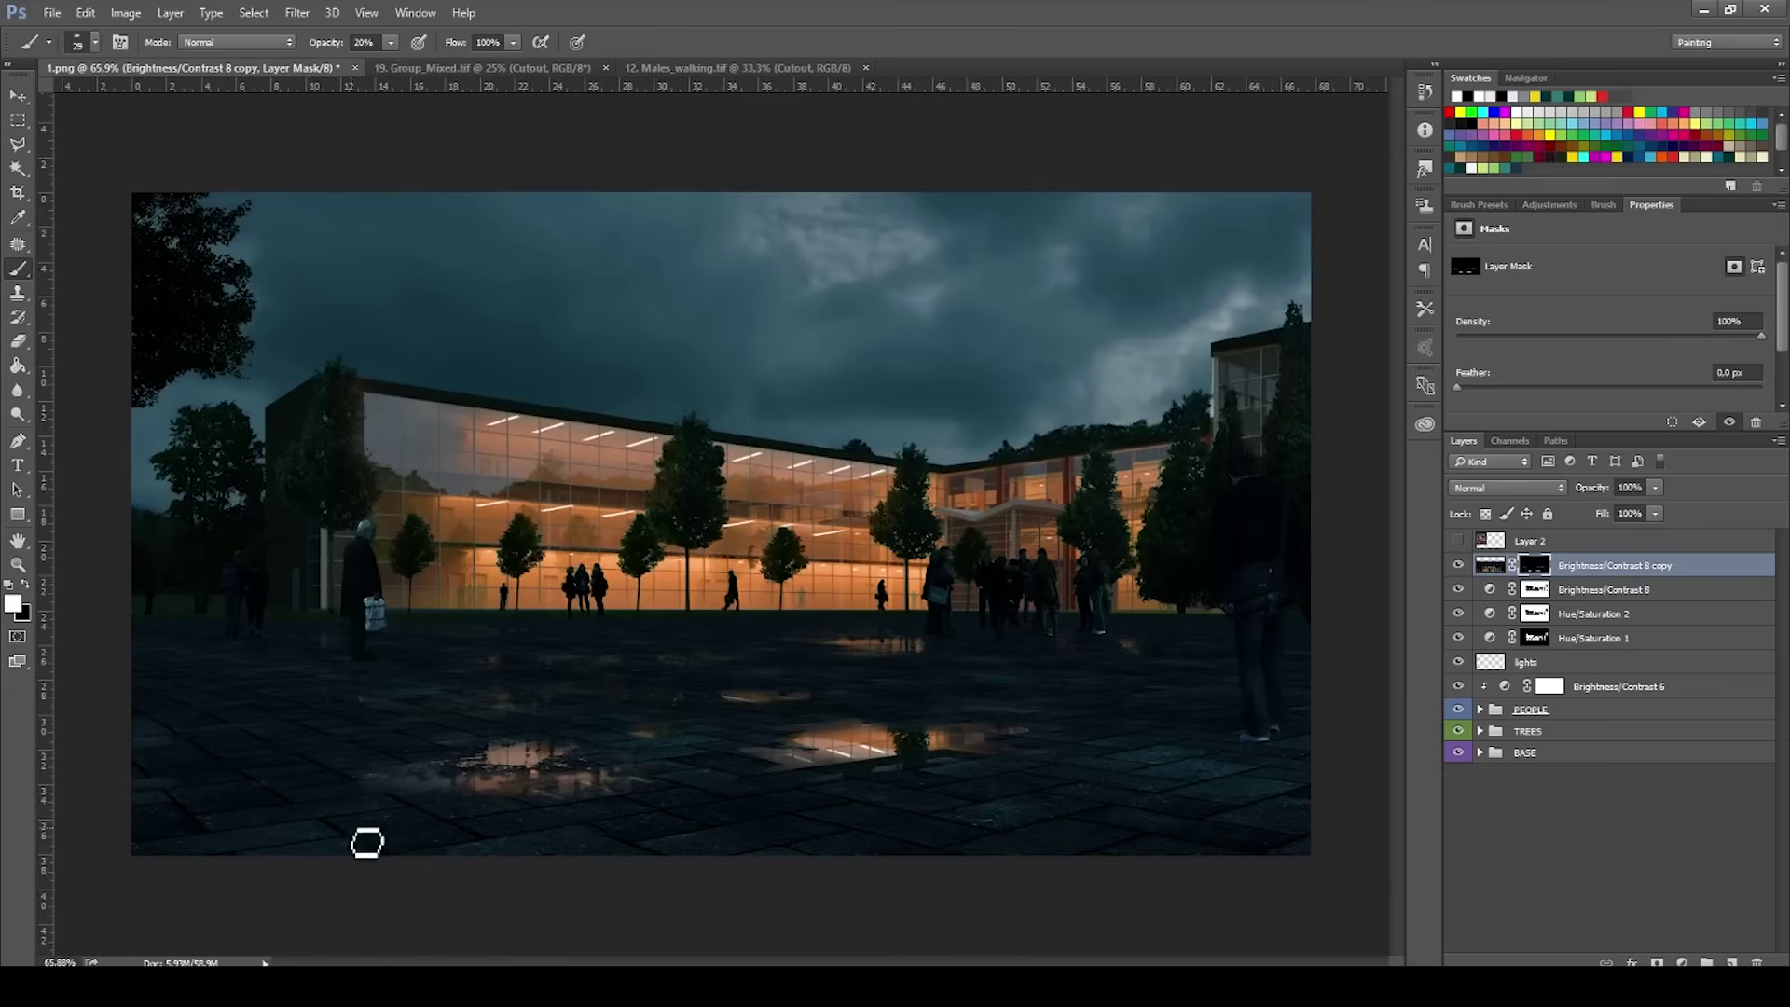
pyautogui.moveTo(450, 819); pyautogui.dragTo(484, 827)
pyautogui.moveTo(704, 836); pyautogui.dragTo(313, 842)
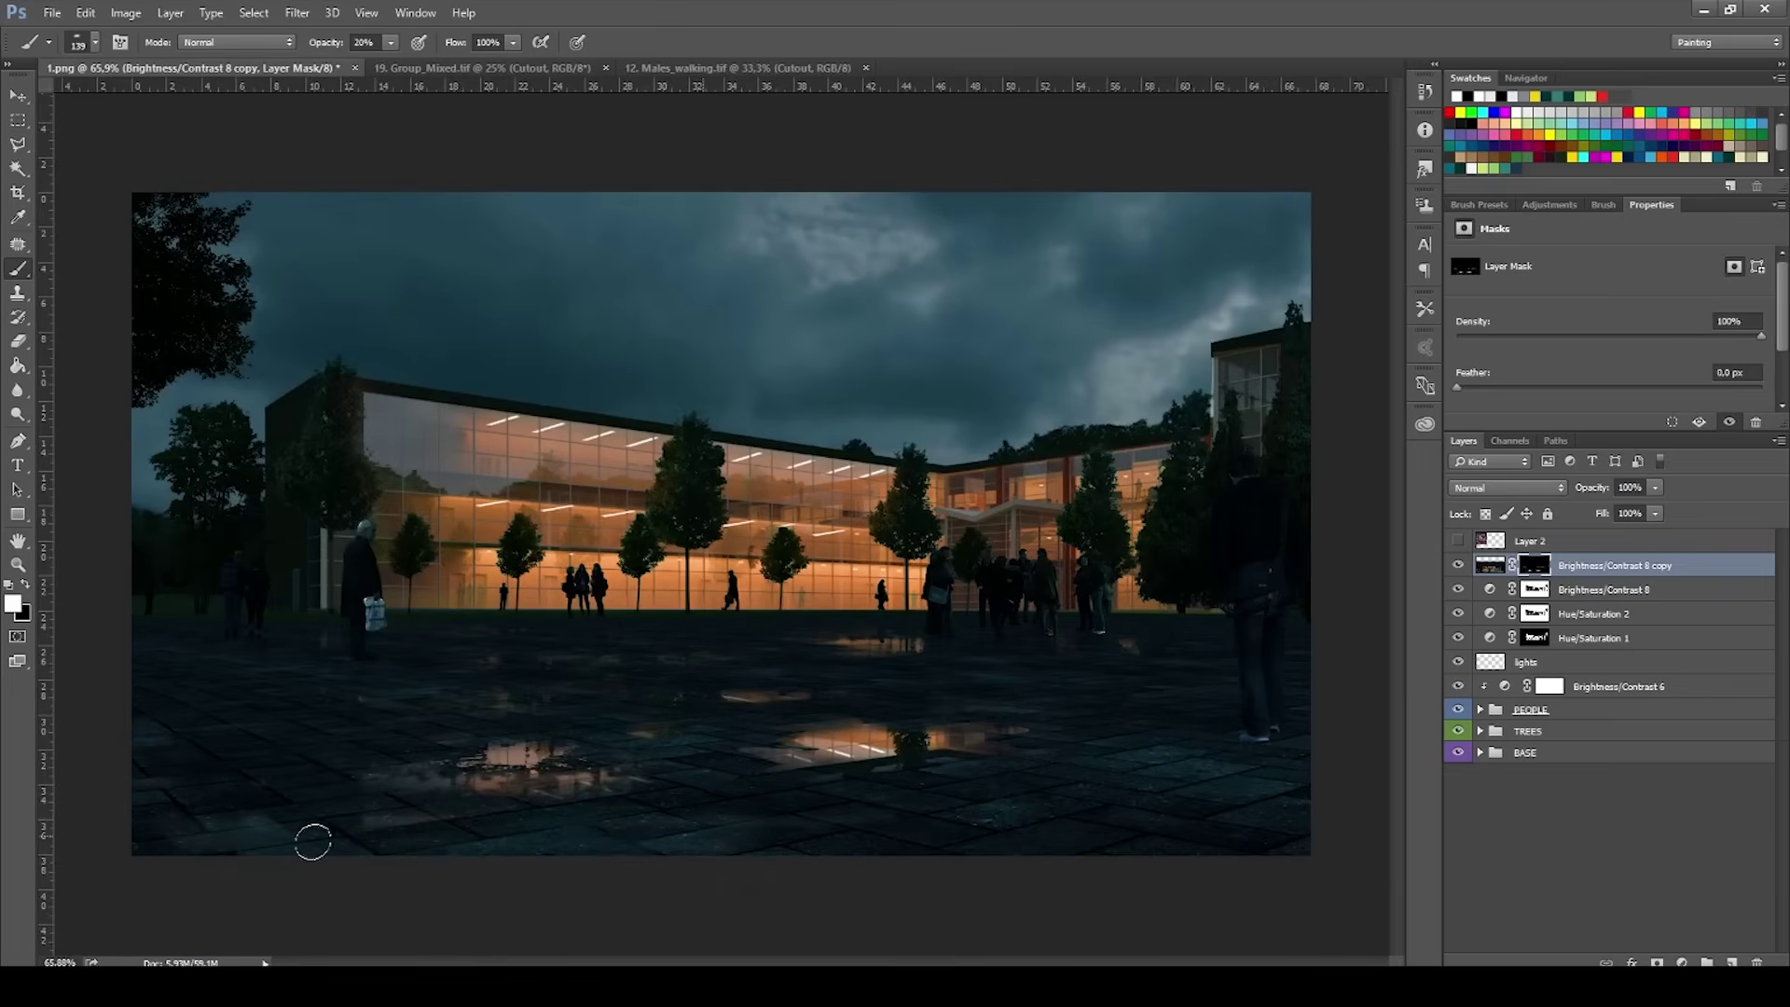
pyautogui.moveTo(596, 826); pyautogui.dragTo(1305, 865)
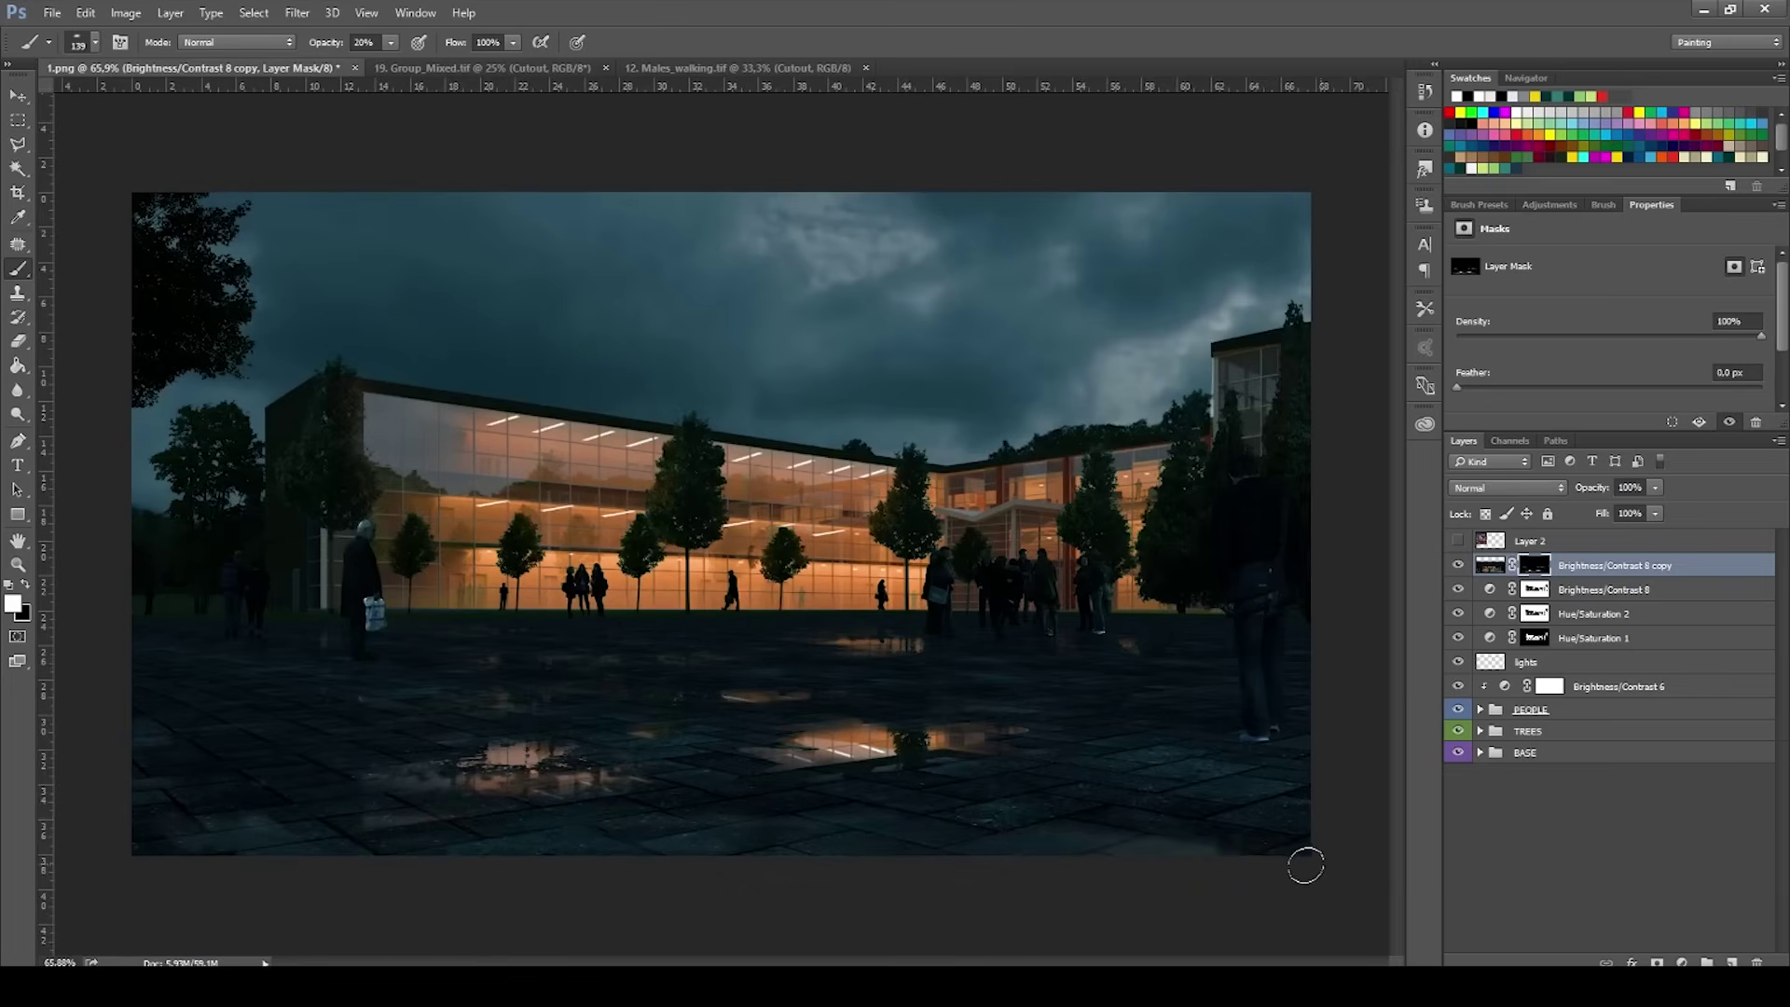
pyautogui.moveTo(1141, 865); pyautogui.dragTo(1418, 877)
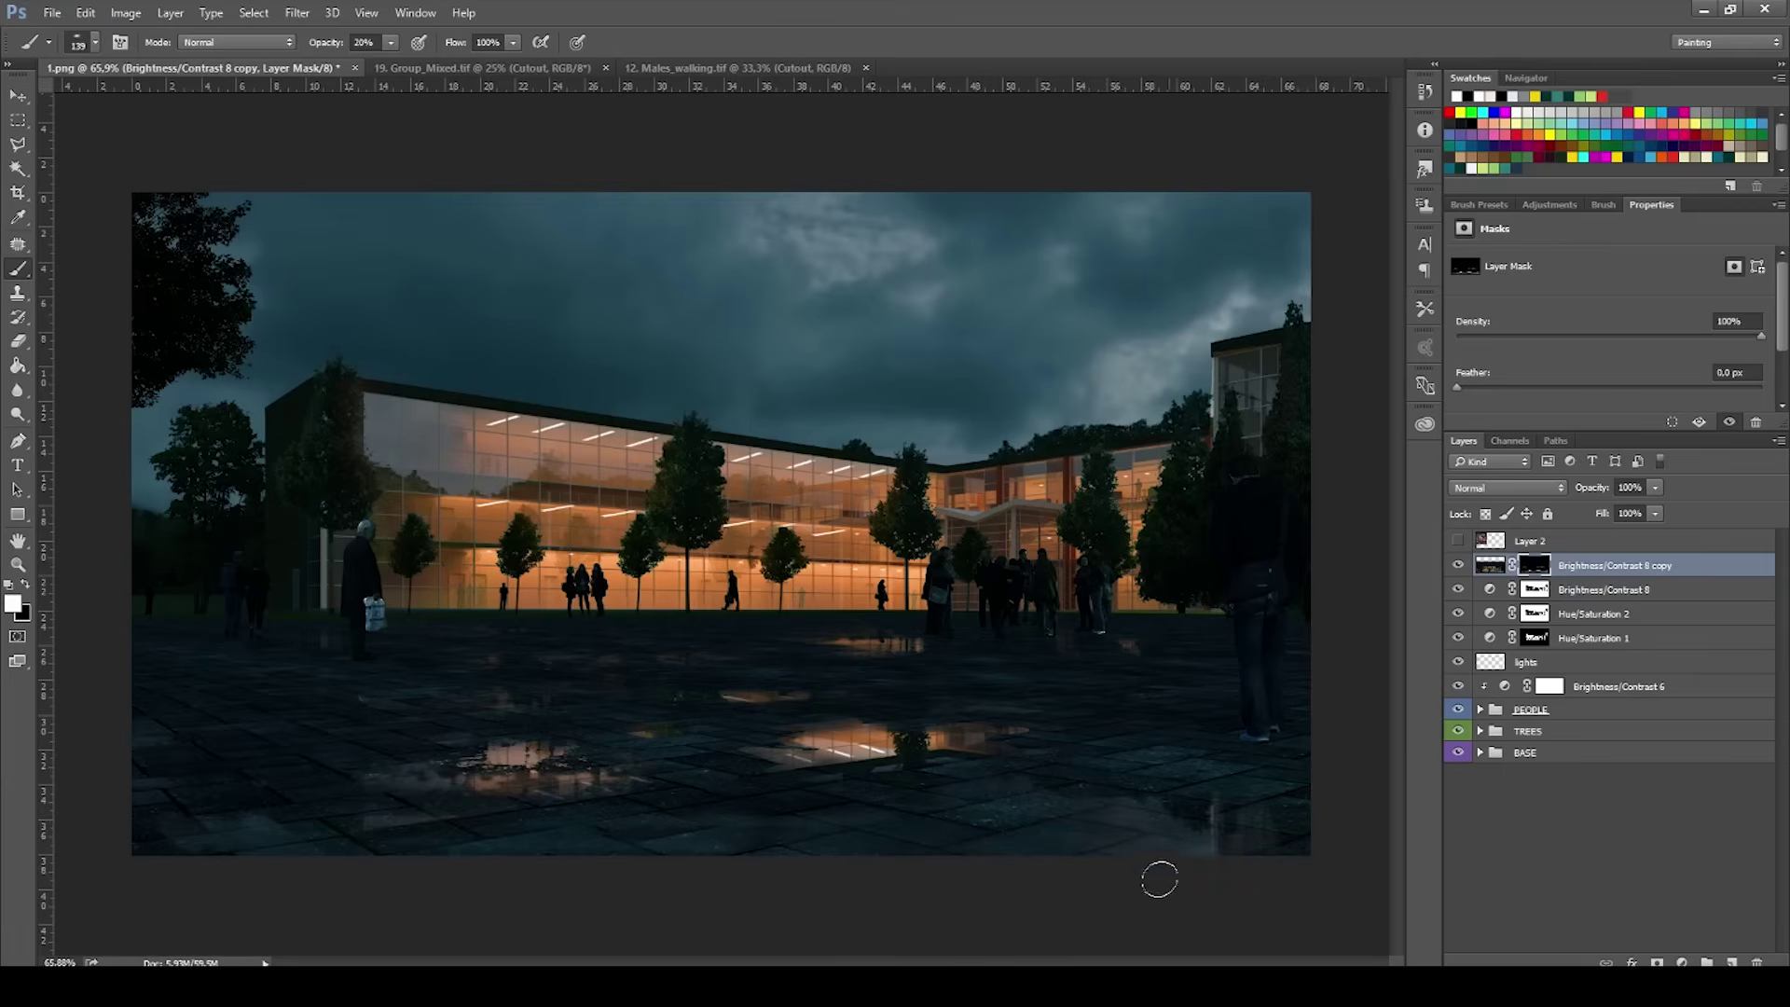
pyautogui.moveTo(923, 683)
pyautogui.mouseDown()
pyautogui.moveTo(831, 741)
pyautogui.moveTo(700, 743)
pyautogui.mouseUp()
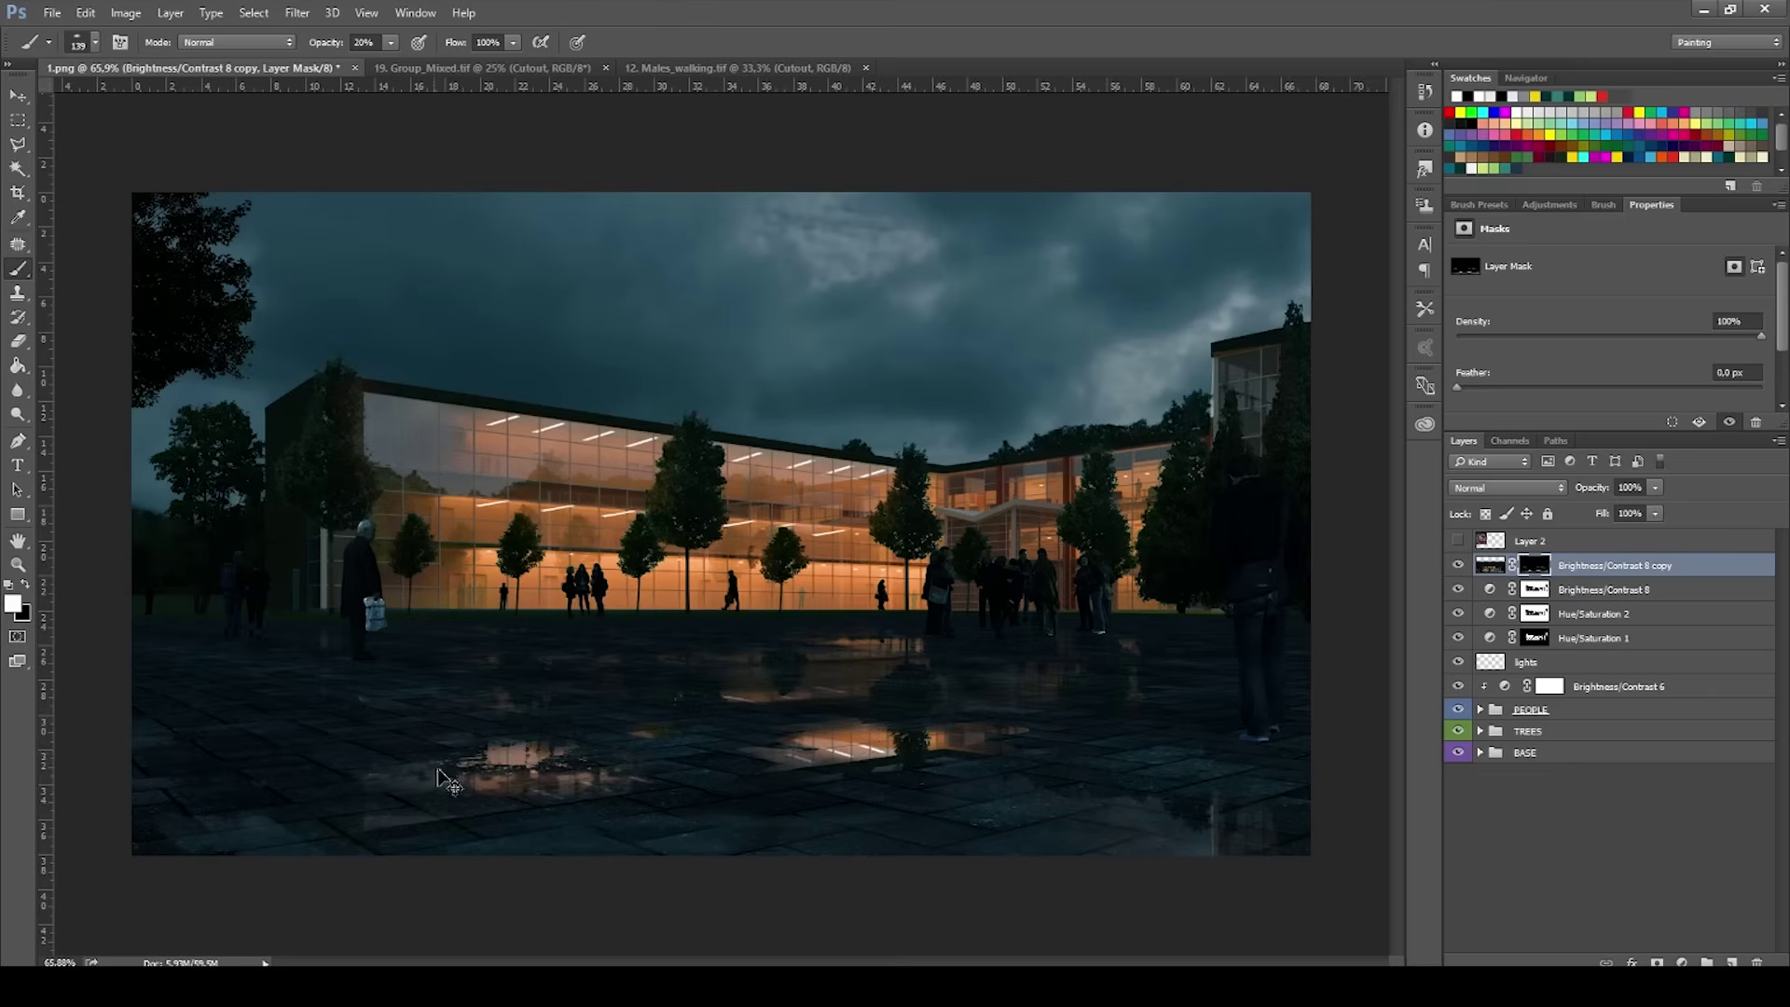
pyautogui.hotkey('ctrl', 'z')
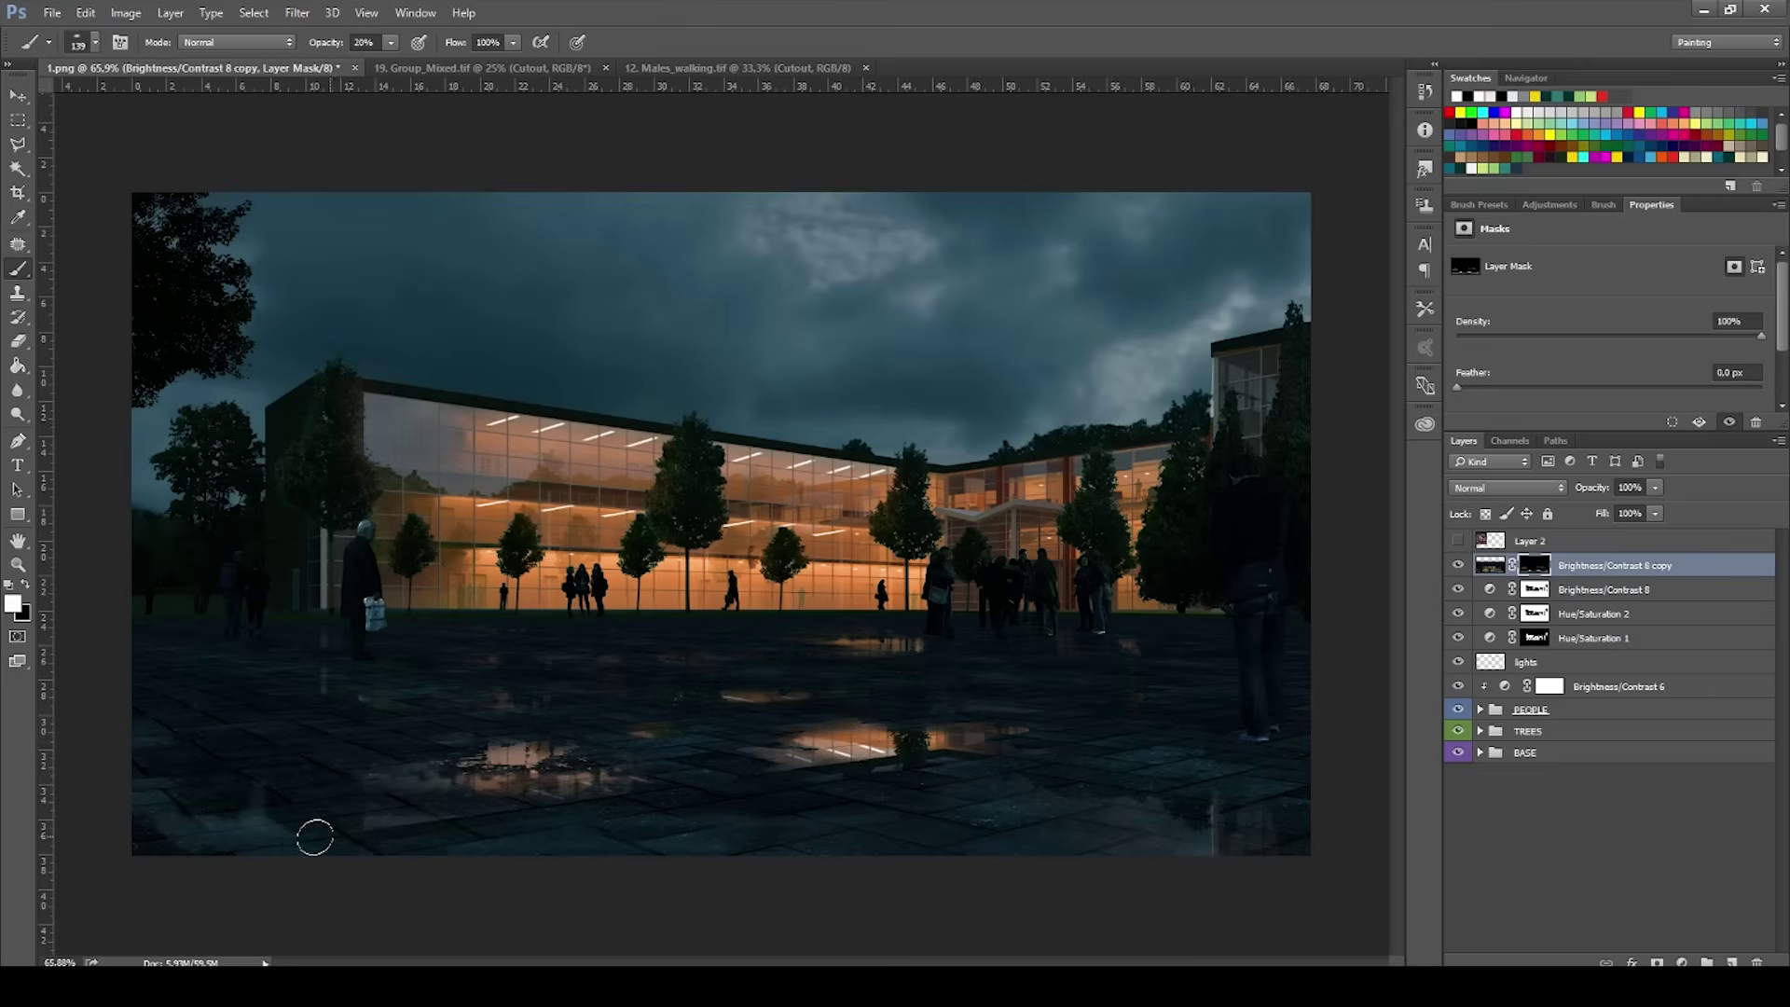
pyautogui.scroll(-5, 531, 808)
pyautogui.scroll(4, 600, 762)
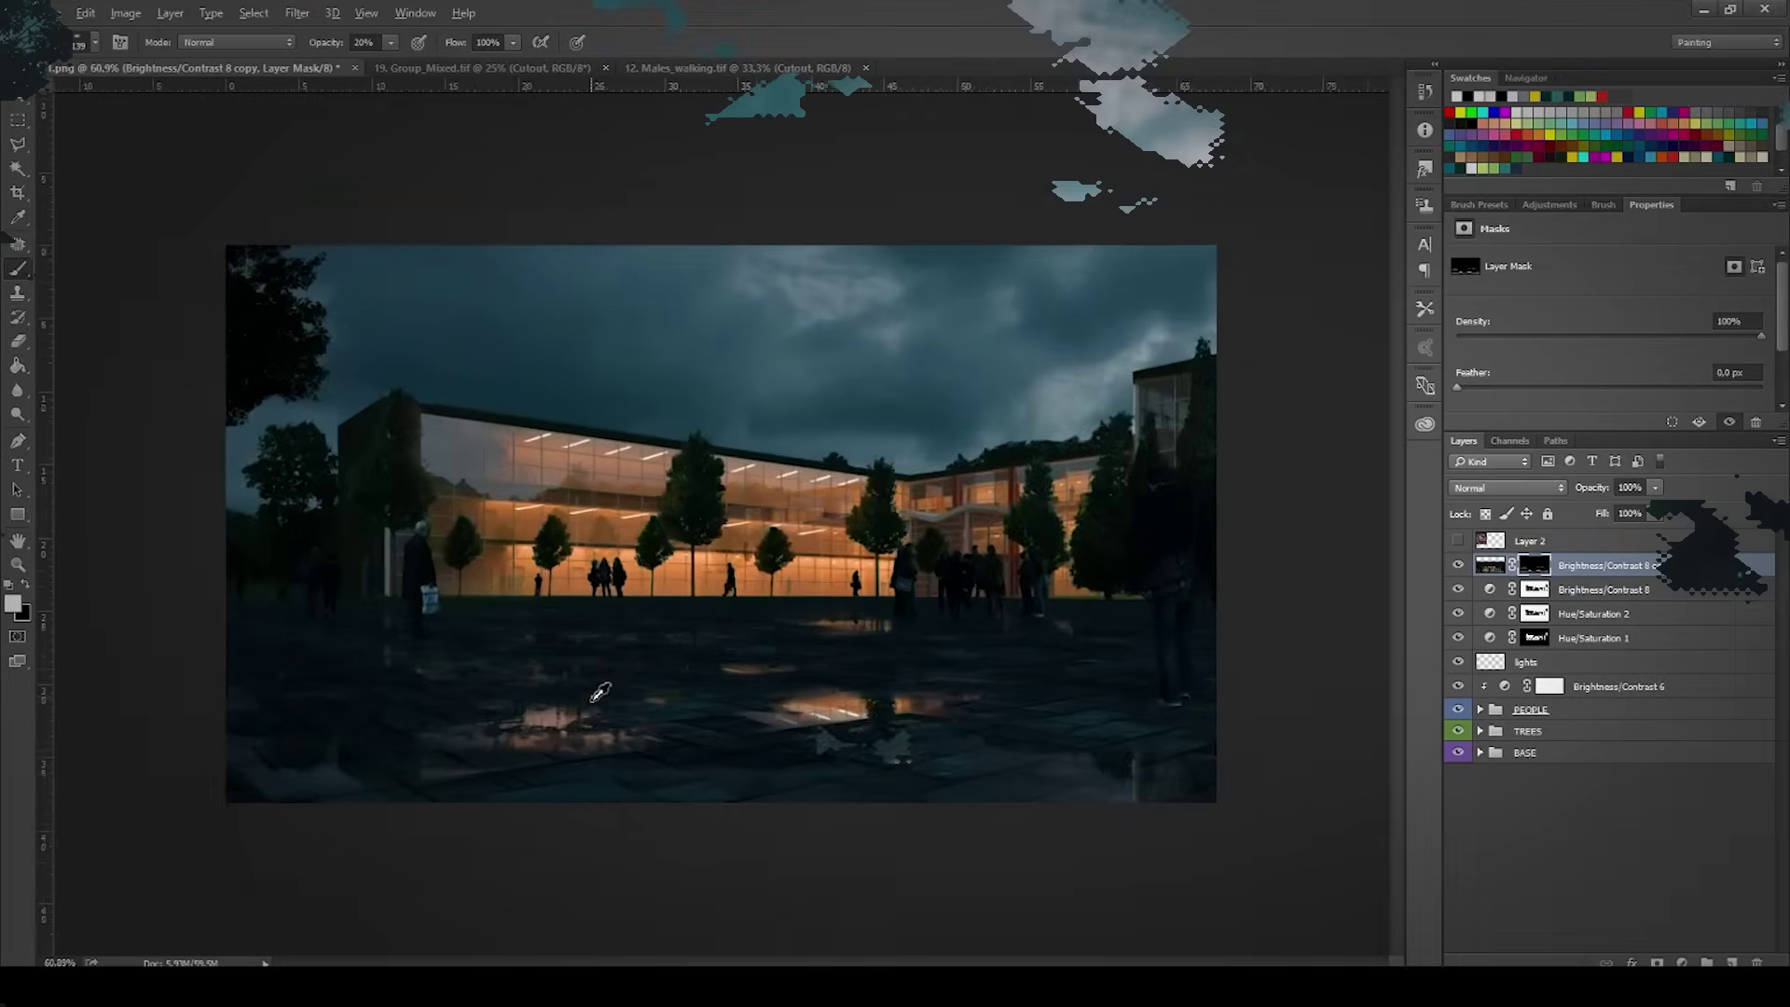